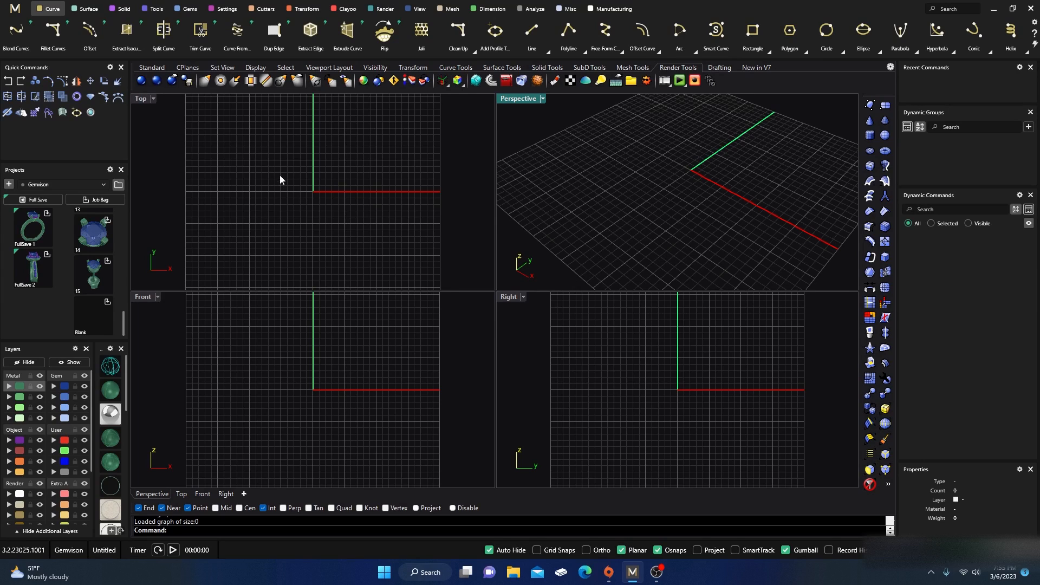
Step: Place a round diamond gem at the origin
{"action": "left_click", "coordinate": [190, 9]}
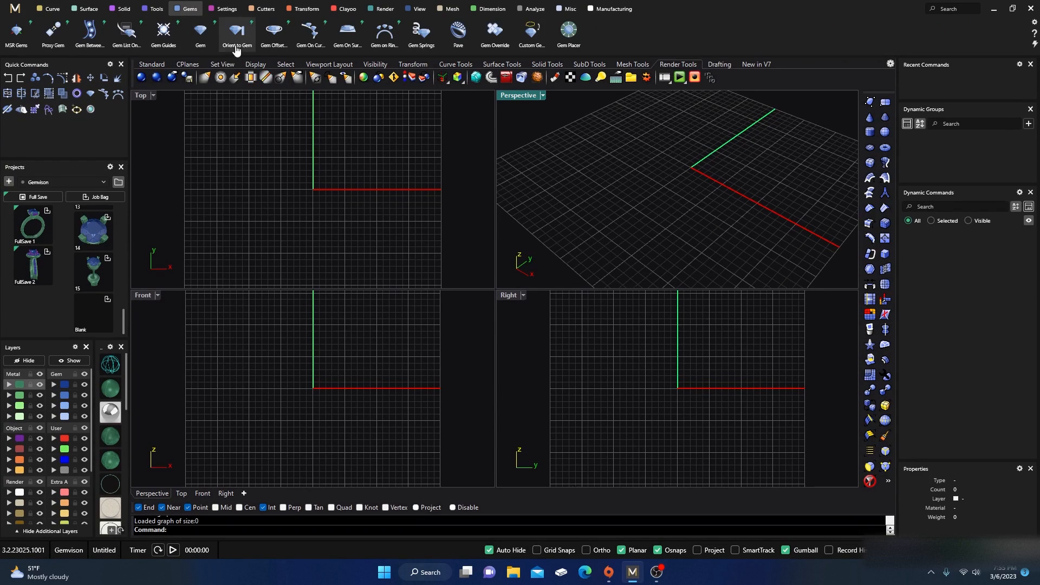
{"action": "left_click", "coordinate": [200, 30]}
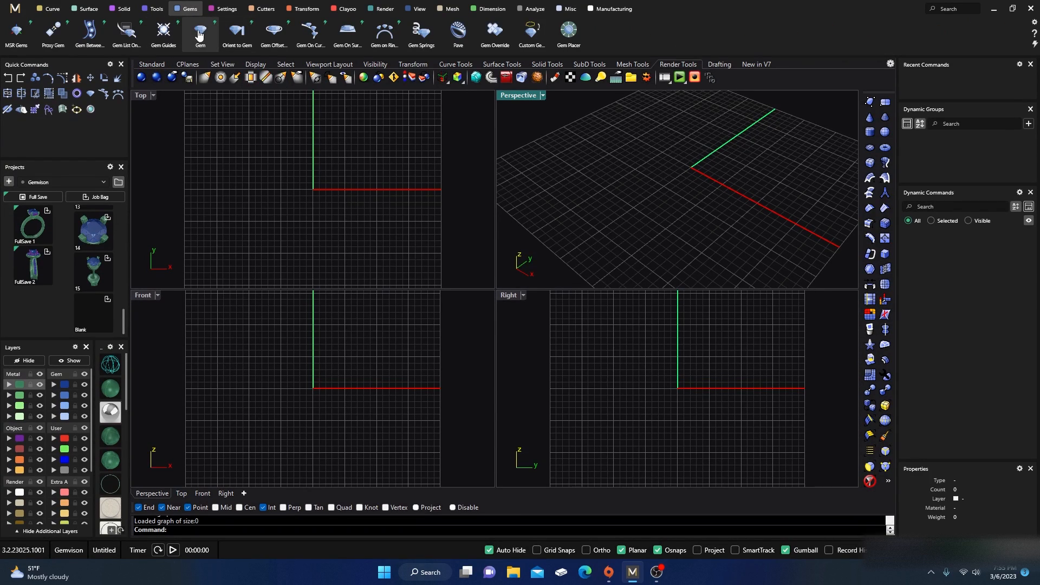
{"action": "right_click", "coordinate": [381, 162]}
{"action": "left_click", "coordinate": [306, 190]}
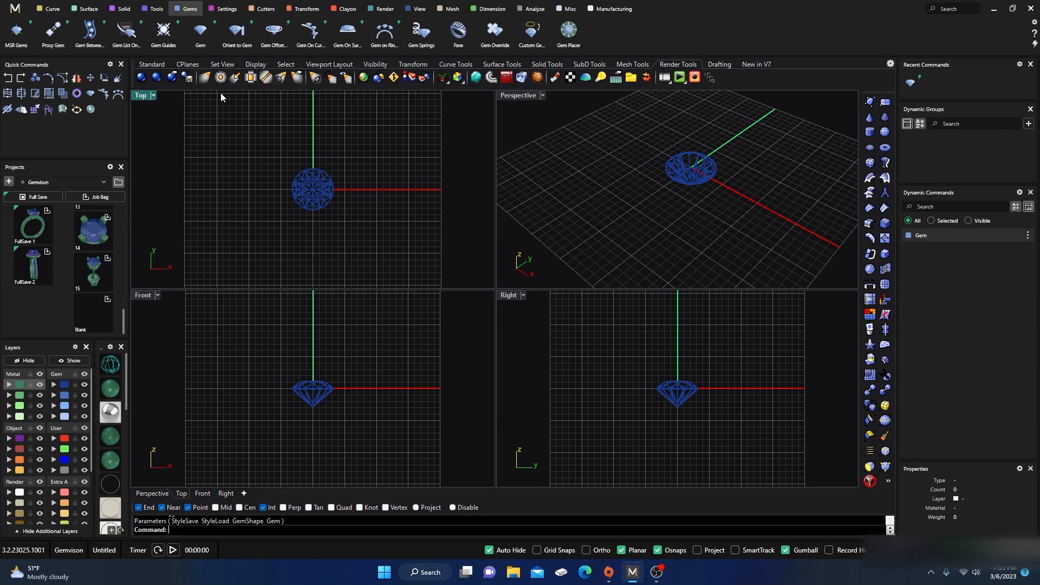
Step: Start a Gem Offset Curve on the gem and set its girdle spacing to -0.03 mm
{"action": "left_click", "coordinate": [333, 189]}
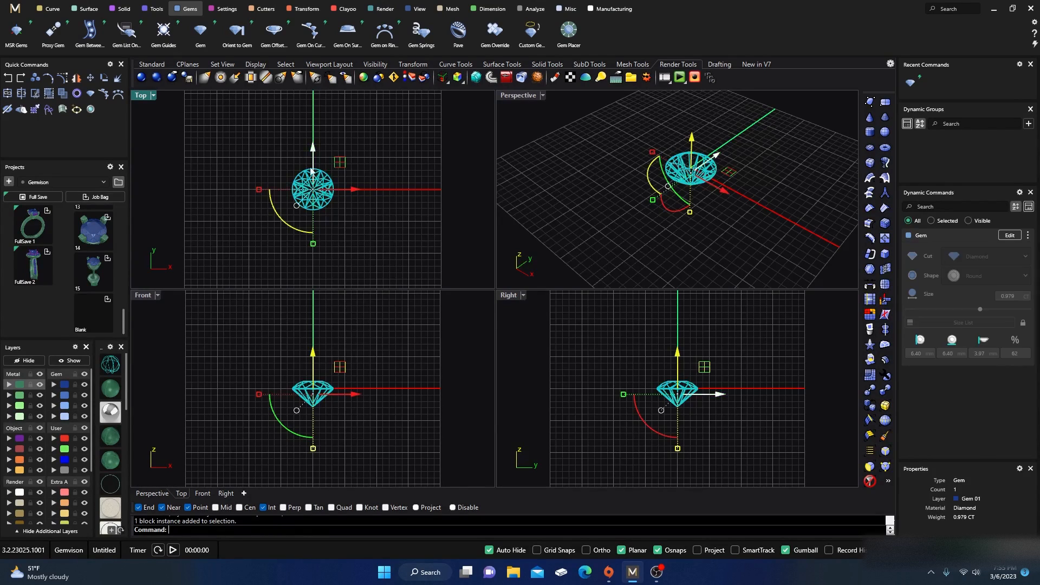
{"action": "left_click", "coordinate": [274, 33]}
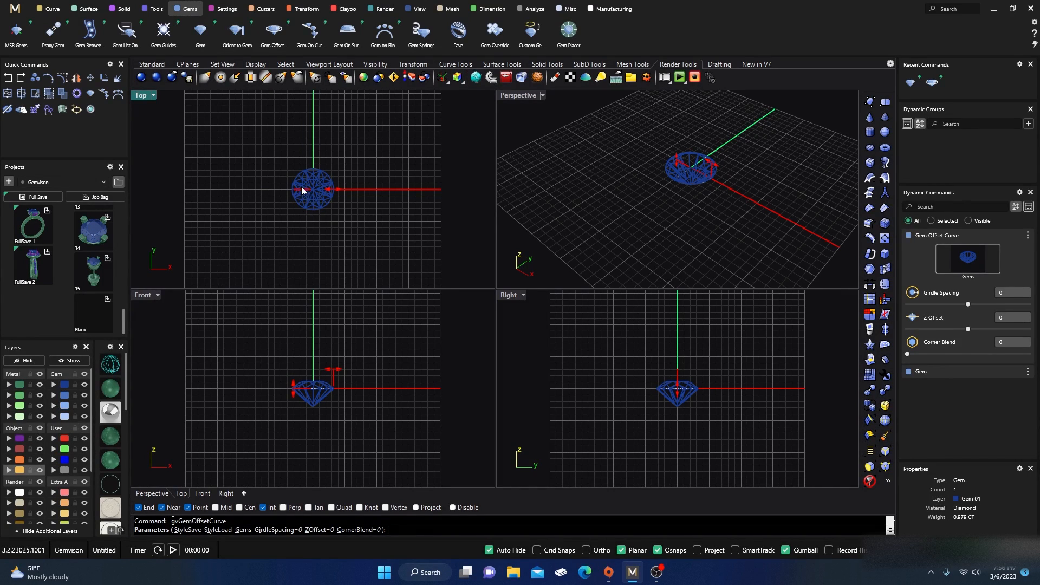
{"action": "scroll", "coordinate": [313, 188], "scroll_direction": "up", "scroll_amount": 4}
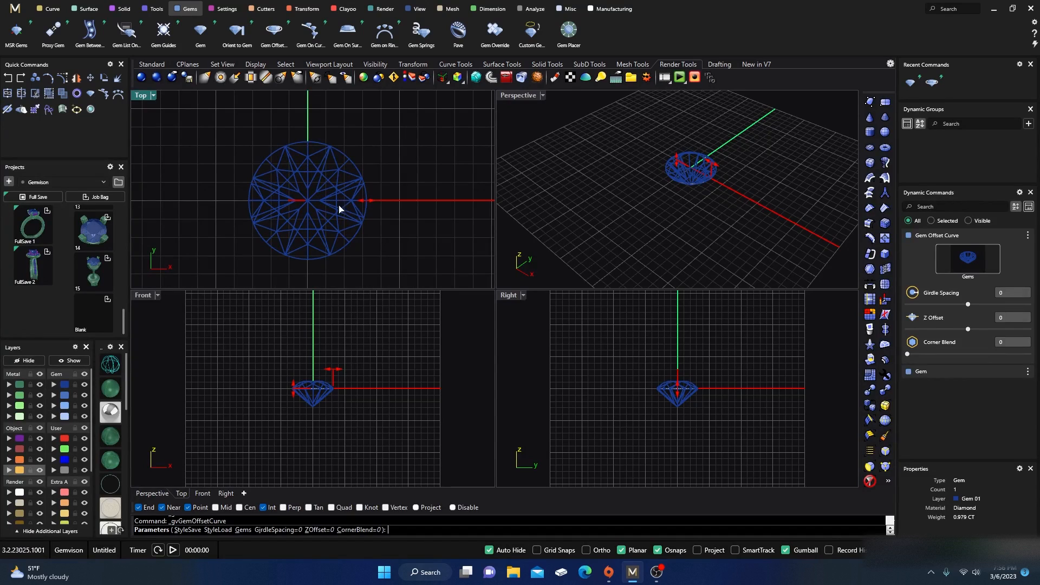
{"action": "left_click", "coordinate": [364, 207]}
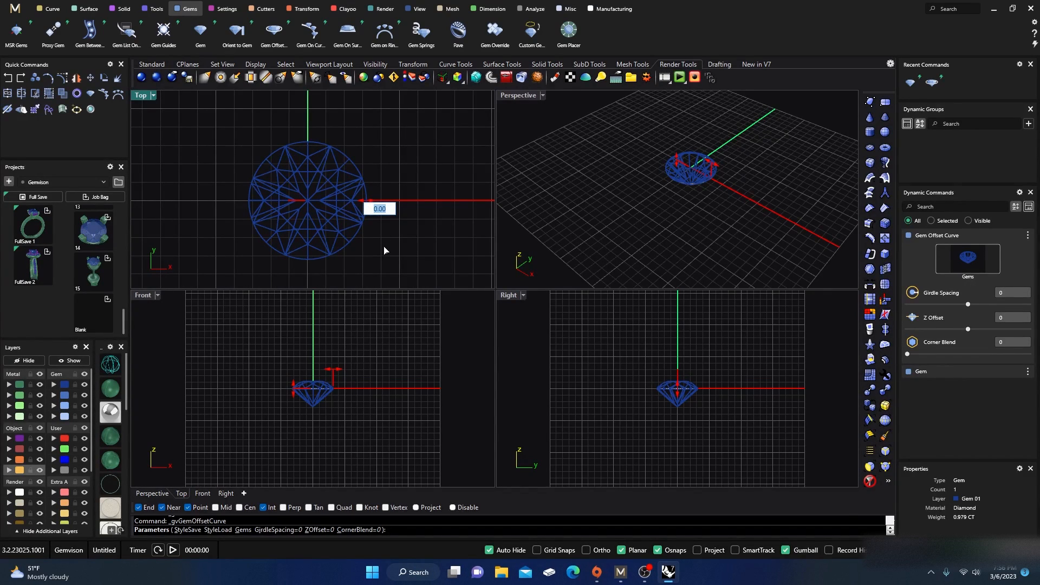
{"action": "key", "text": "BackSpace"}
{"action": "type", "text": "-0.03"}
{"action": "key", "text": "Return"}
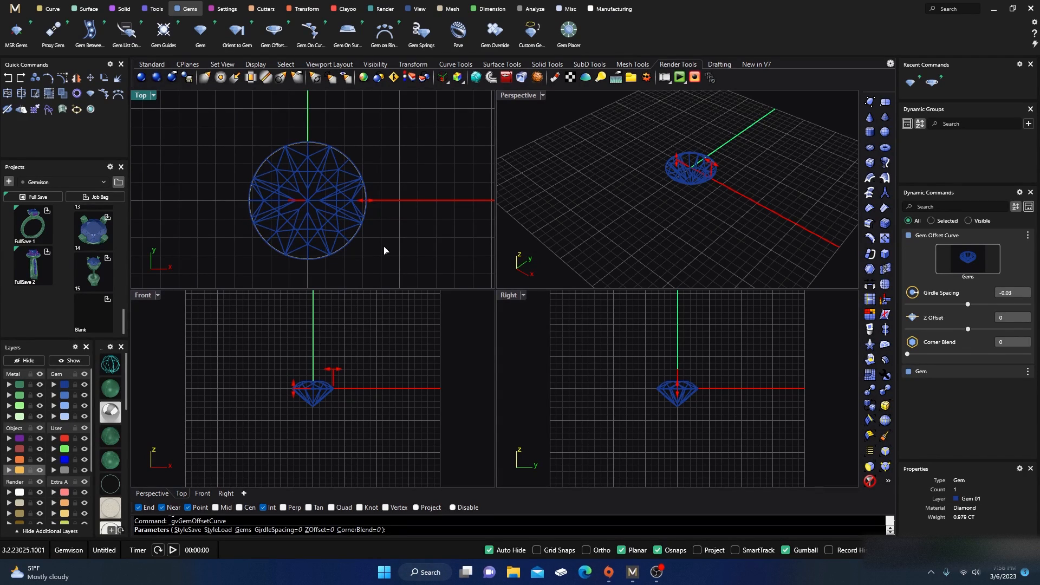
Step: Set the girdle spacing to -0.30 mm and finish the offset curve
{"action": "left_click", "coordinate": [368, 205]}
{"action": "type", "text": "-"}
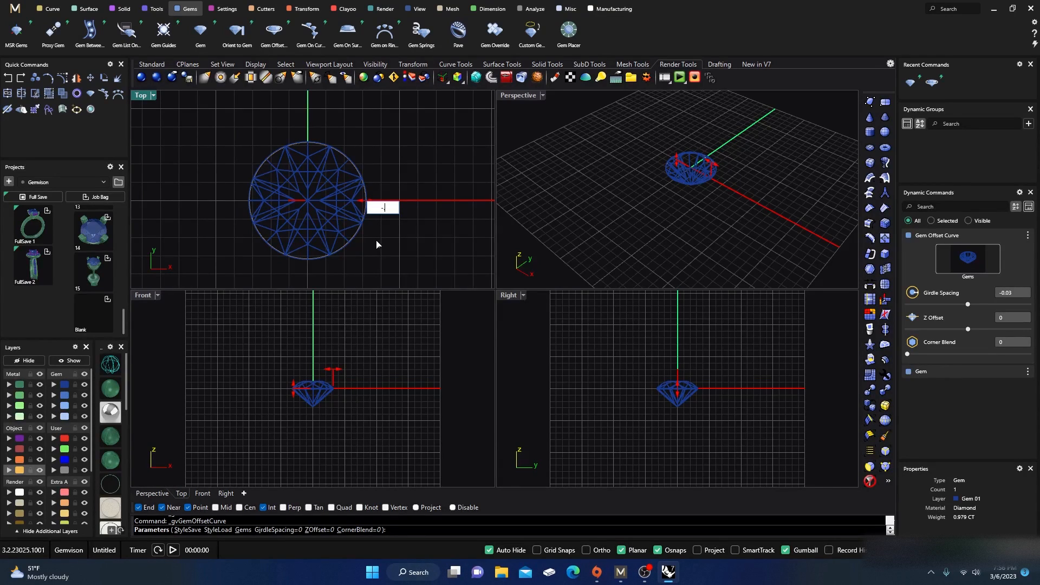
{"action": "type", "text": ".03"}
{"action": "key", "text": "Return"}
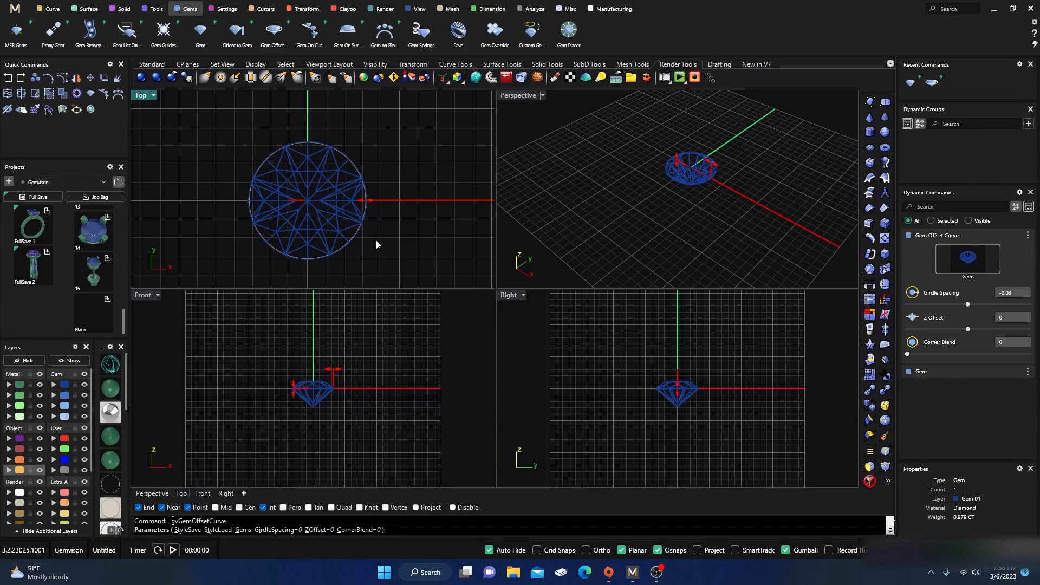
{"action": "mouse_move", "coordinate": [363, 207]}
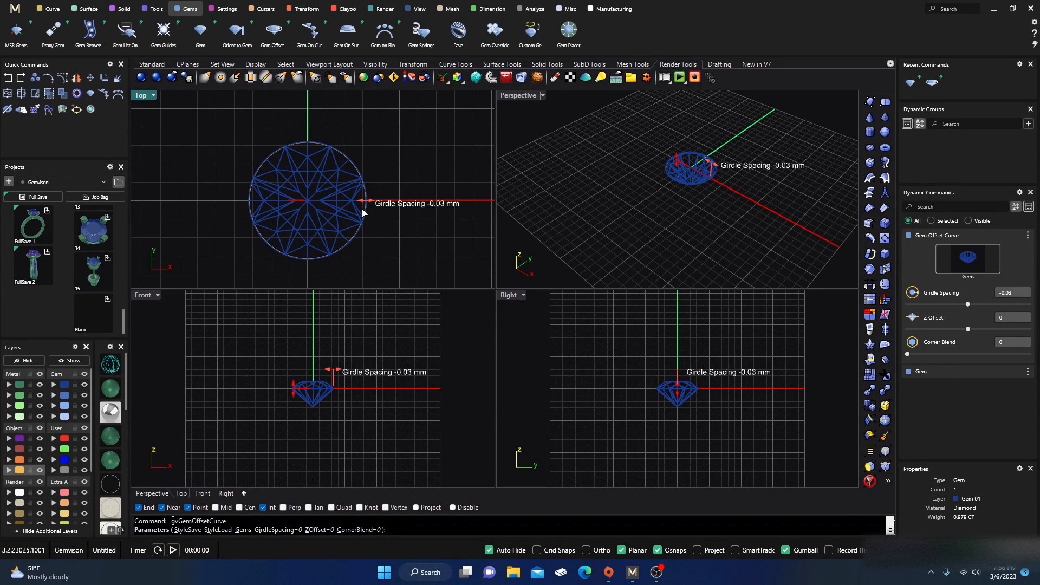
{"action": "left_click_drag", "start_coordinate": [368, 204], "coordinate": [363, 202]}
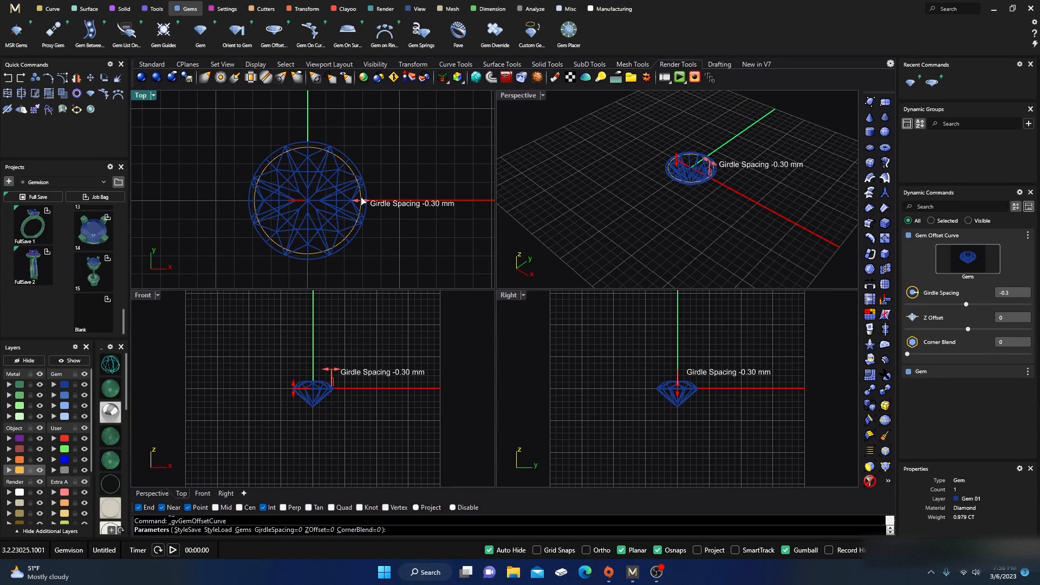
{"action": "right_click", "coordinate": [384, 173]}
Step: Move the offset curve and gem upward together, then undo the move
{"action": "left_click_drag", "start_coordinate": [274, 373], "coordinate": [333, 394]}
{"action": "scroll", "coordinate": [313, 381], "scroll_direction": "up", "scroll_amount": 10}
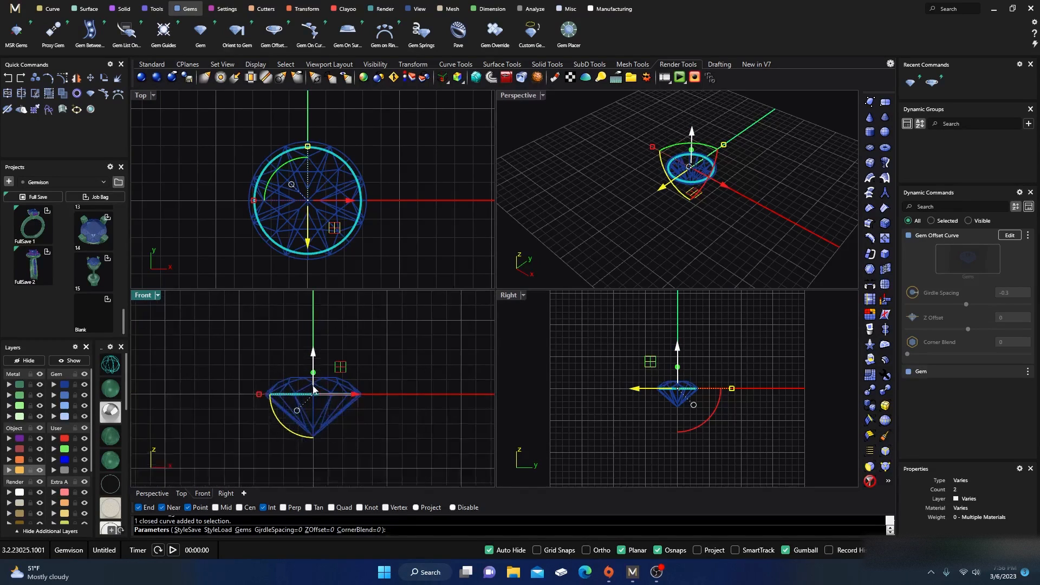
{"action": "left_click_drag", "start_coordinate": [314, 359], "coordinate": [315, 333]}
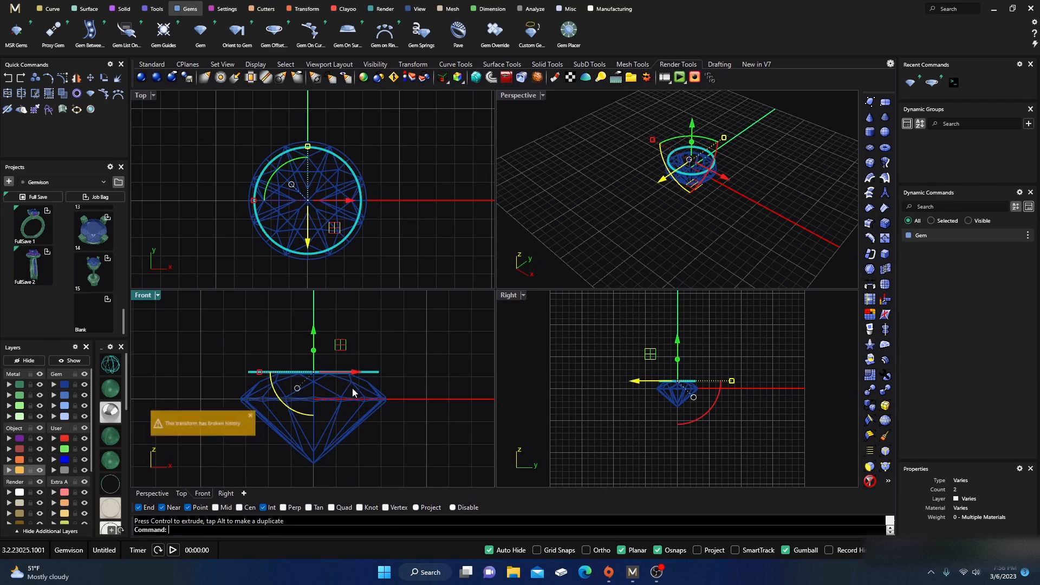
{"action": "left_click", "coordinate": [379, 334]}
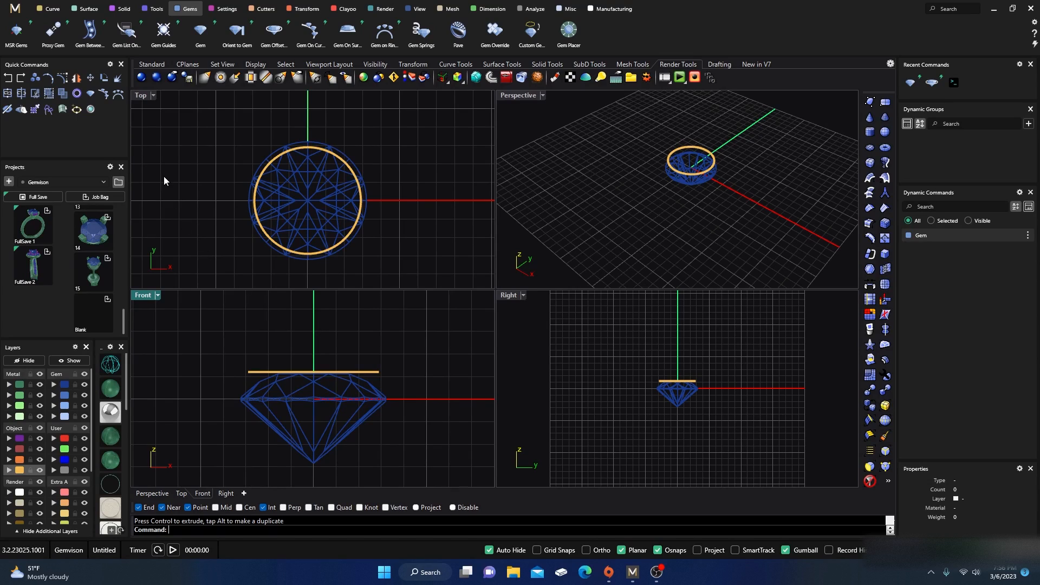
{"action": "key", "text": "ctrl+z"}
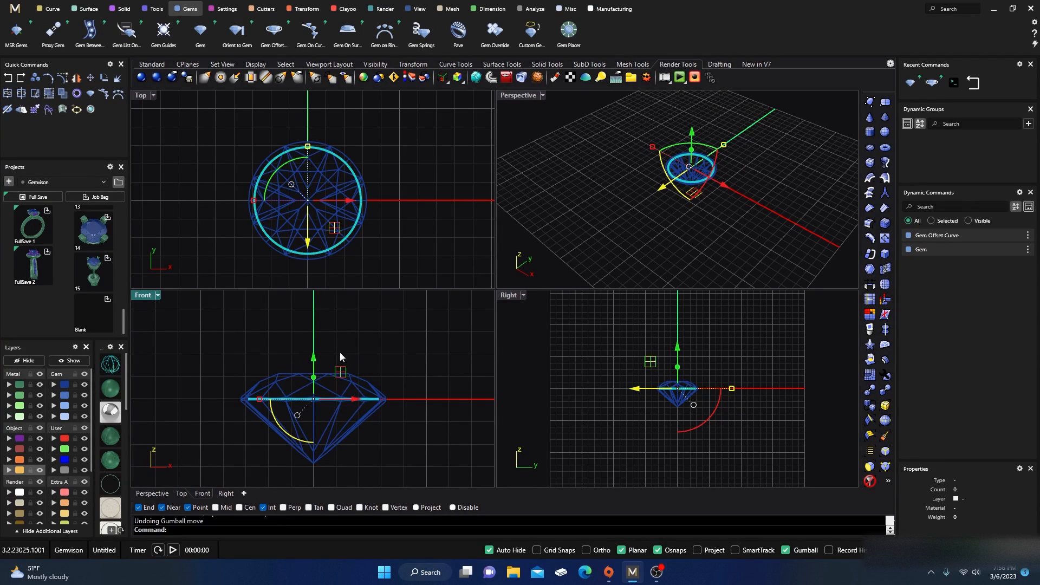
Step: Edit the offset curve and set its Z offset to 1.2 mm
{"action": "left_click", "coordinate": [402, 238]}
{"action": "left_click", "coordinate": [351, 238]}
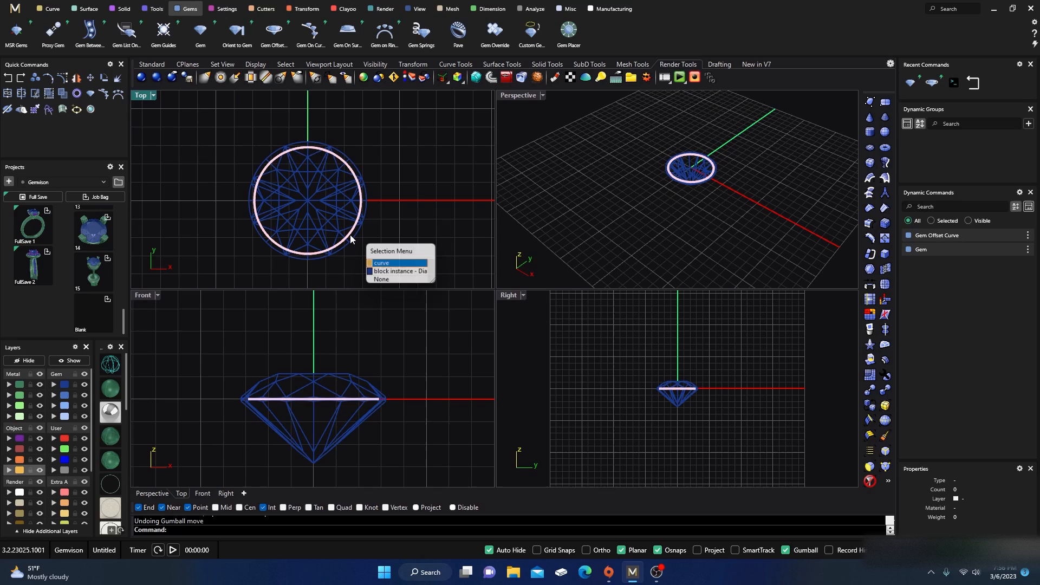
{"action": "left_click", "coordinate": [383, 265]}
{"action": "left_click", "coordinate": [1010, 235]}
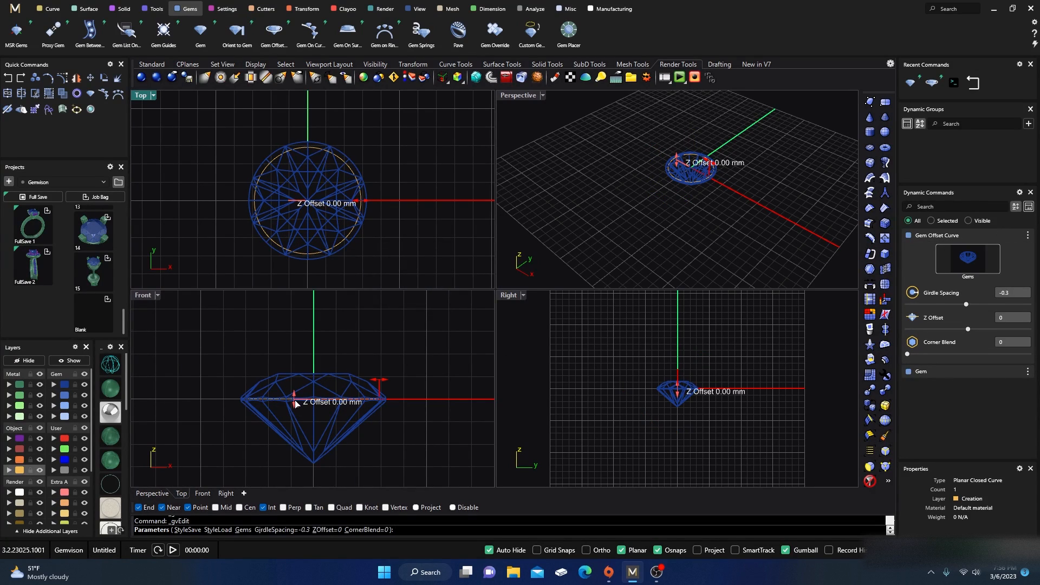
{"action": "left_click_drag", "start_coordinate": [297, 402], "coordinate": [296, 376]}
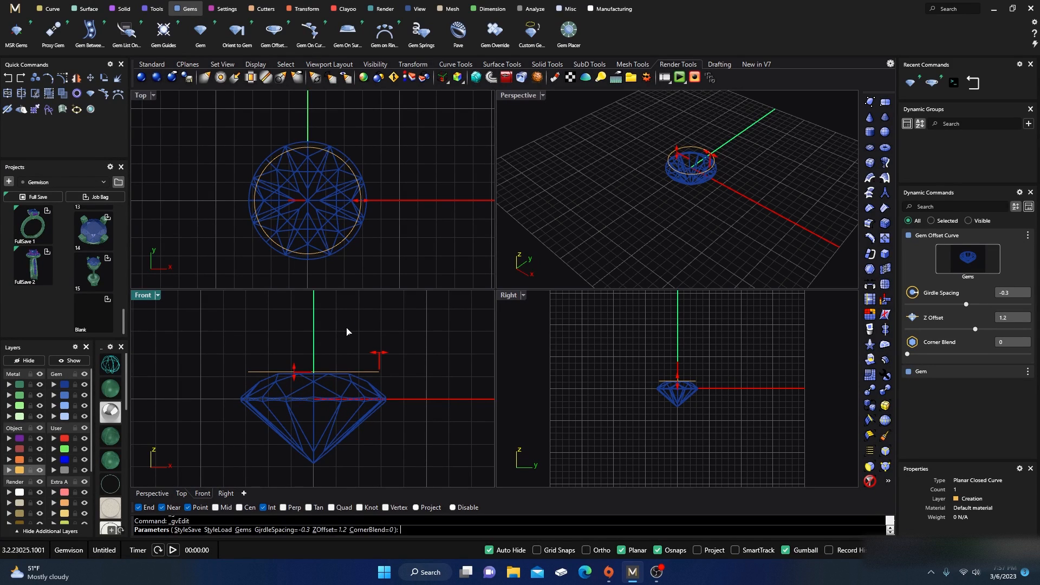
{"action": "key", "text": "Return"}
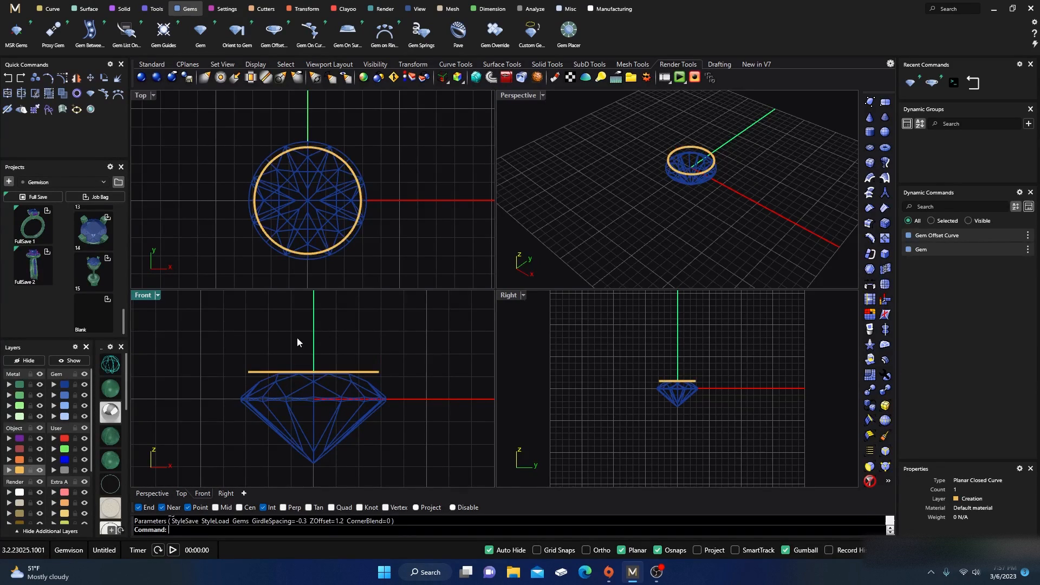
Step: Duplicate the offset curve about 5.9 mm downward and scale the copy smaller
{"action": "left_click", "coordinate": [260, 372]}
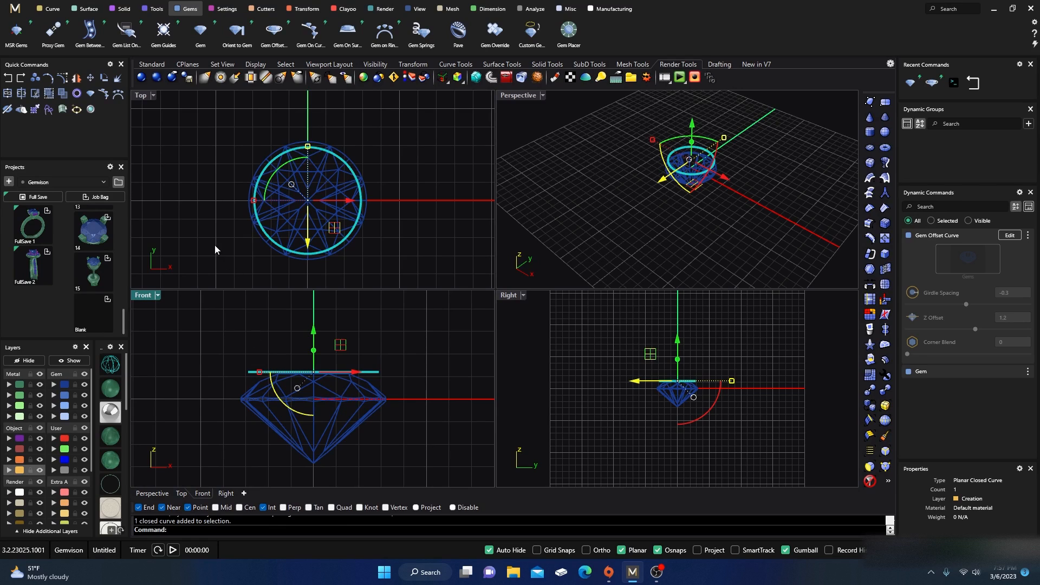
{"action": "scroll", "coordinate": [360, 338], "scroll_direction": "down", "scroll_amount": 2}
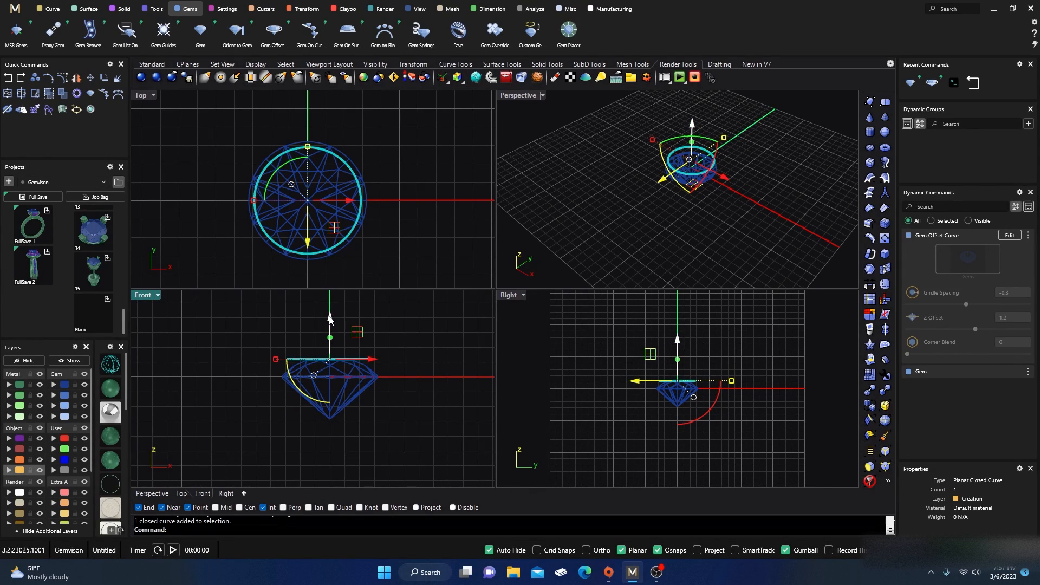
{"action": "left_click_drag", "start_coordinate": [329, 319], "coordinate": [328, 406]}
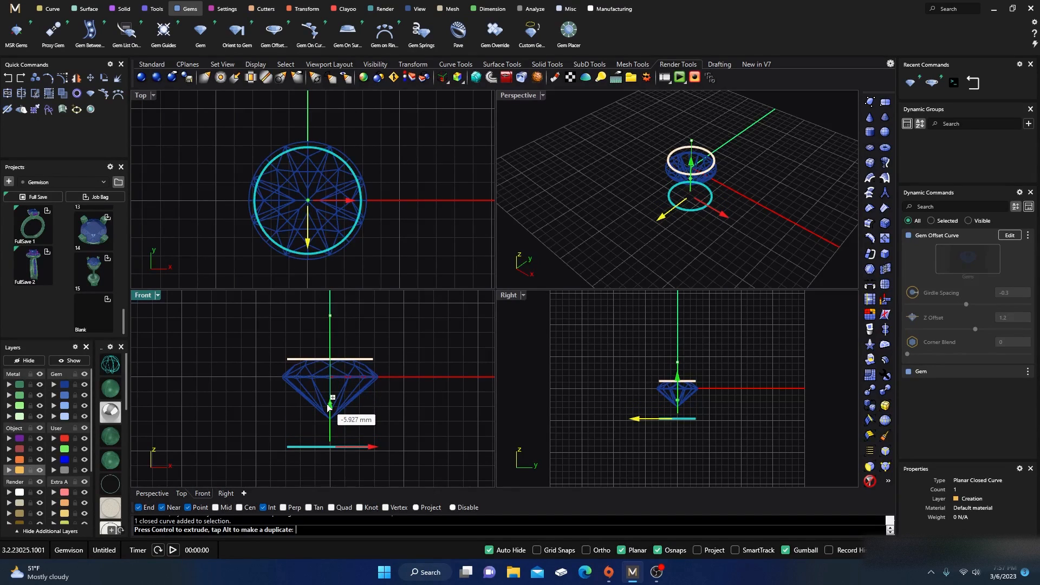
{"action": "left_click_drag", "start_coordinate": [328, 407], "coordinate": [333, 401]}
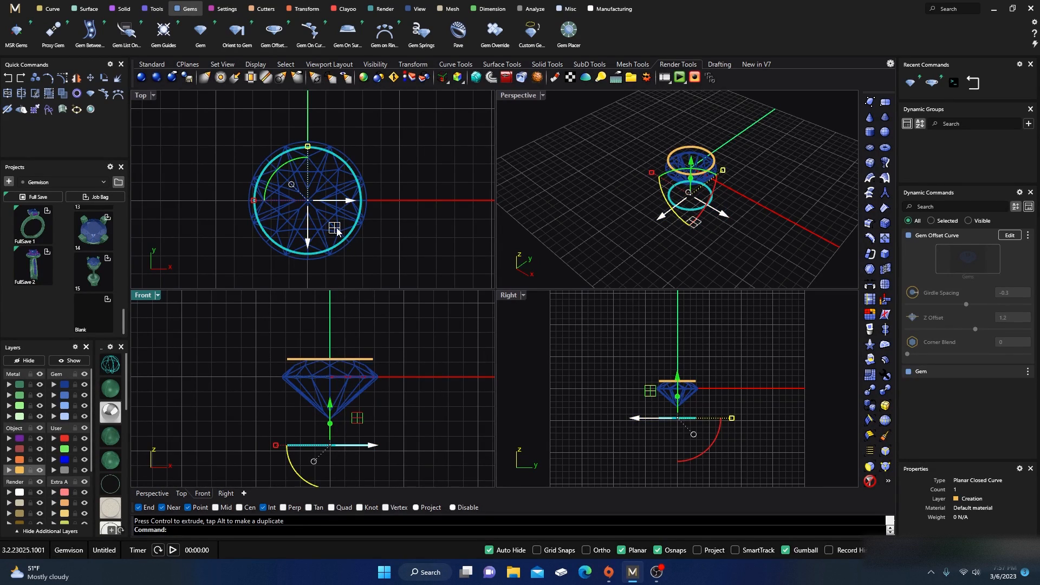
{"action": "left_click_drag", "start_coordinate": [336, 231], "coordinate": [331, 218]}
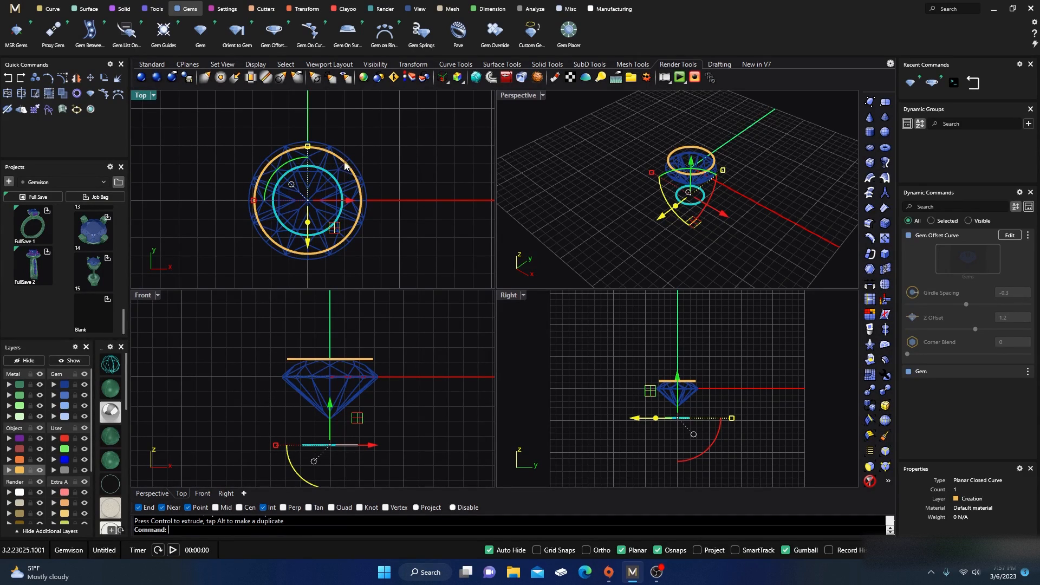
{"action": "left_click", "coordinate": [403, 155]}
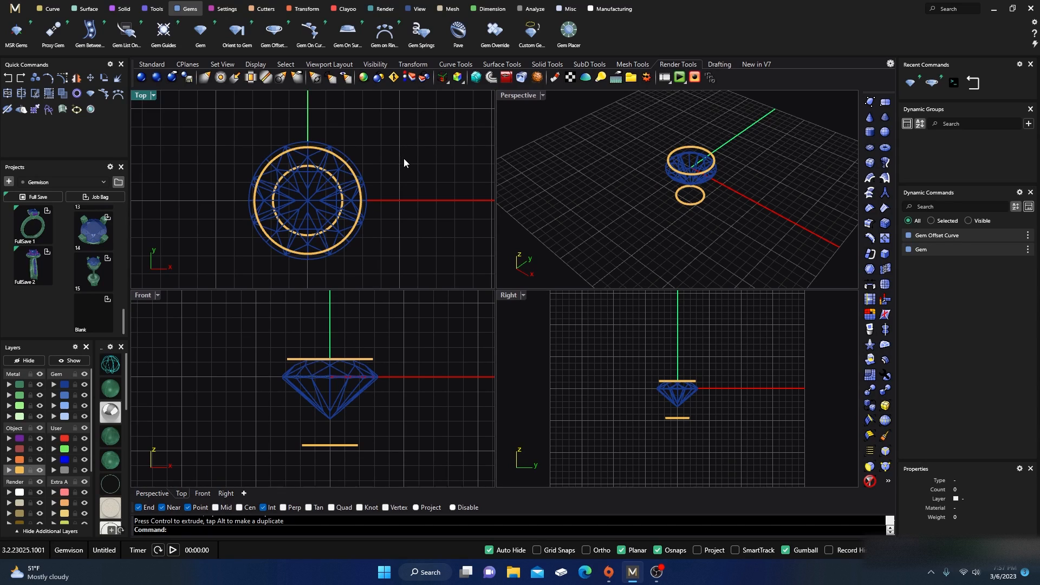
Step: Loft a surface between the upper offset curve and the smaller lower curve
{"action": "left_click", "coordinate": [92, 9]}
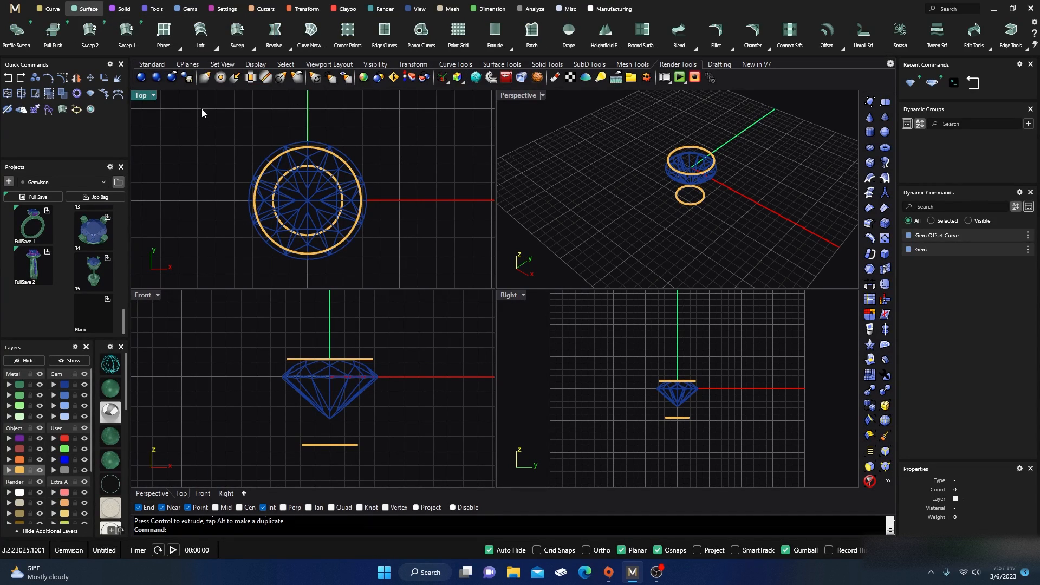
{"action": "left_click", "coordinate": [202, 46]}
{"action": "scroll", "coordinate": [690, 181], "scroll_direction": "up", "scroll_amount": 2}
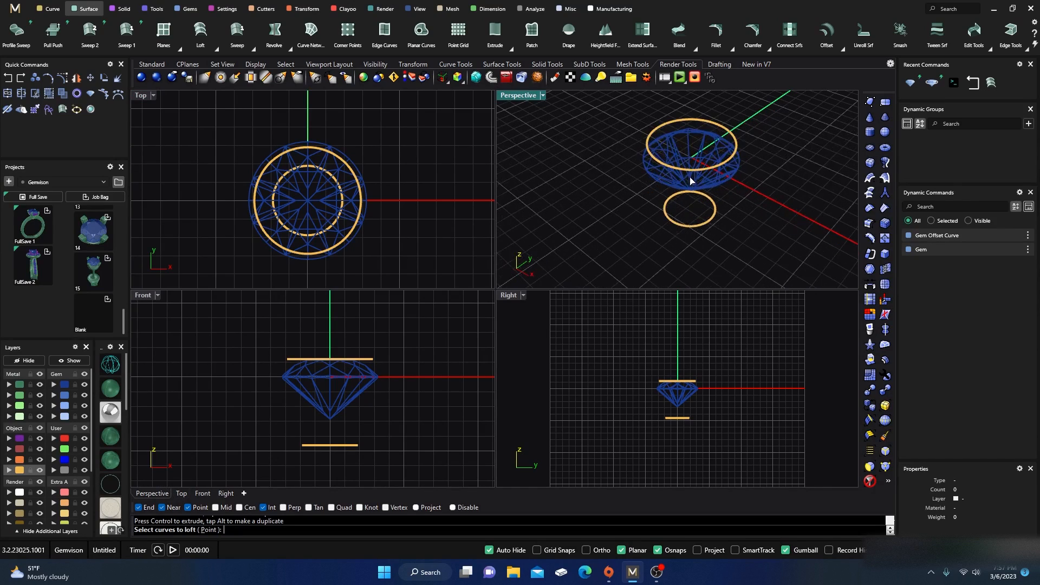
{"action": "left_click", "coordinate": [686, 230]}
{"action": "key", "text": "Return"}
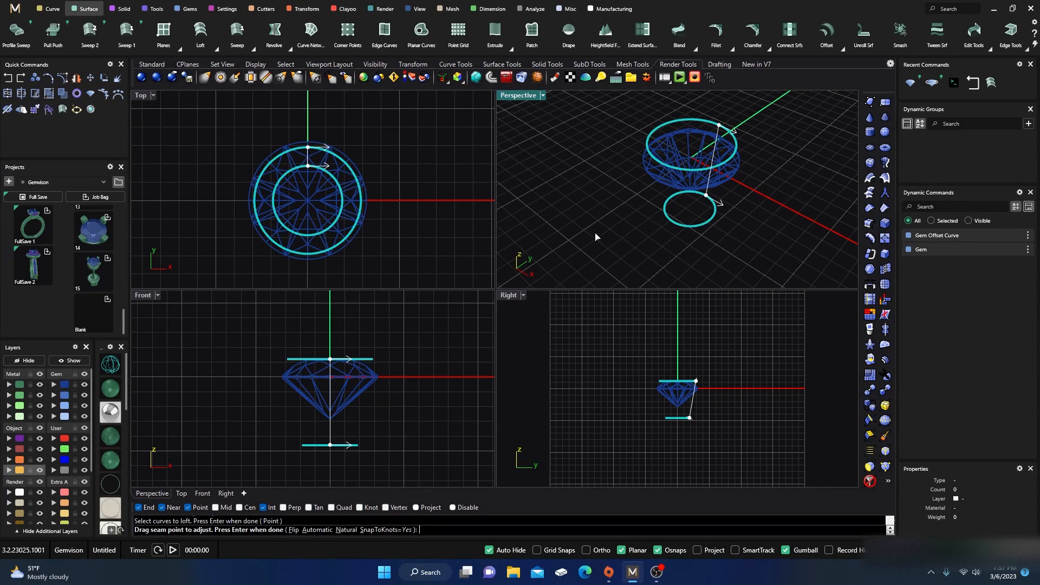
{"action": "key", "text": "Return"}
{"action": "left_click", "coordinate": [611, 319]}
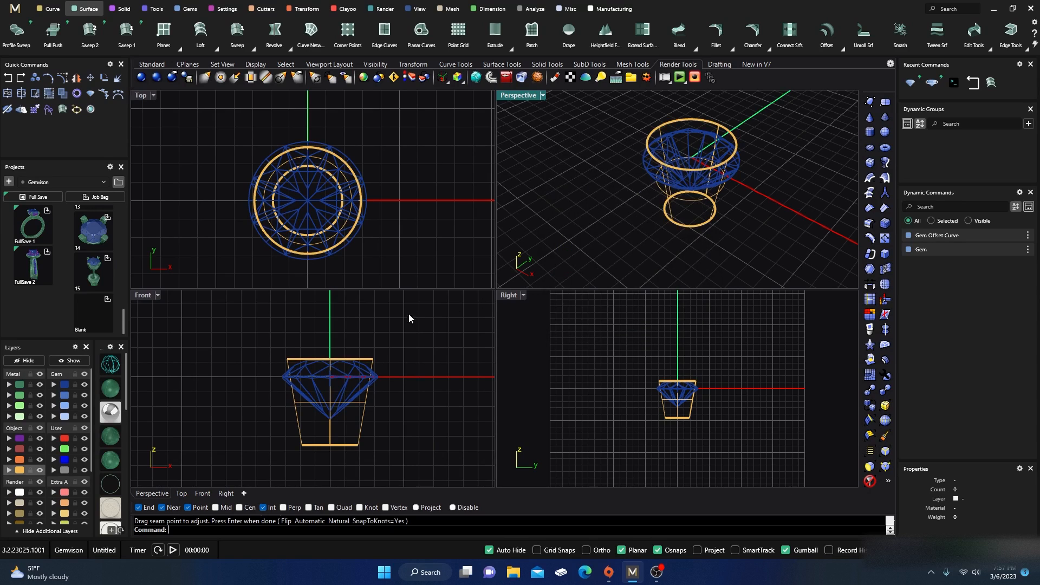
Step: Assign the lofted surface to layer Metal 01 and switch the viewports to a shaded display
{"action": "left_click", "coordinate": [361, 430]}
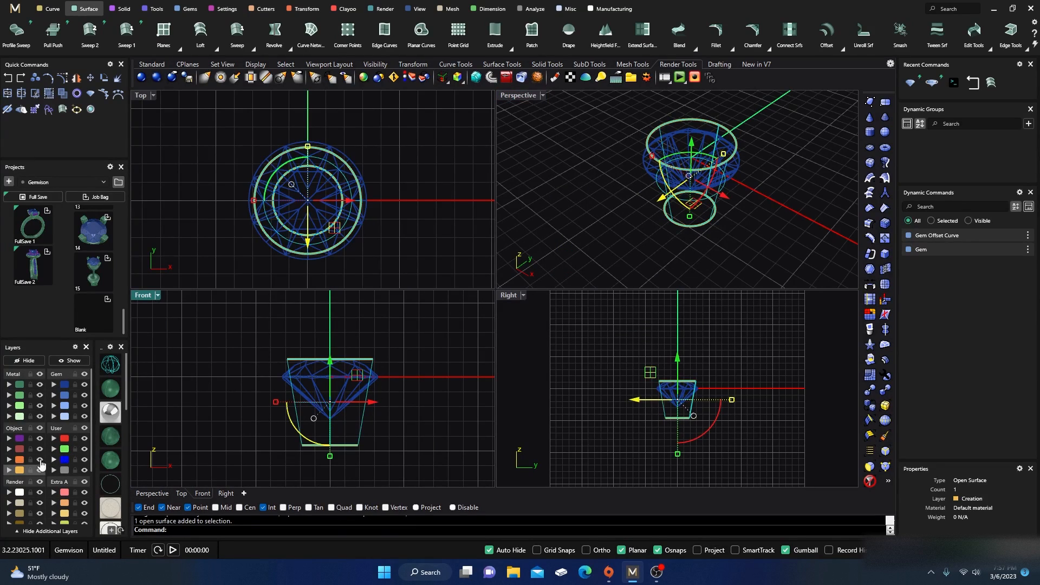
{"action": "left_click", "coordinate": [19, 385]}
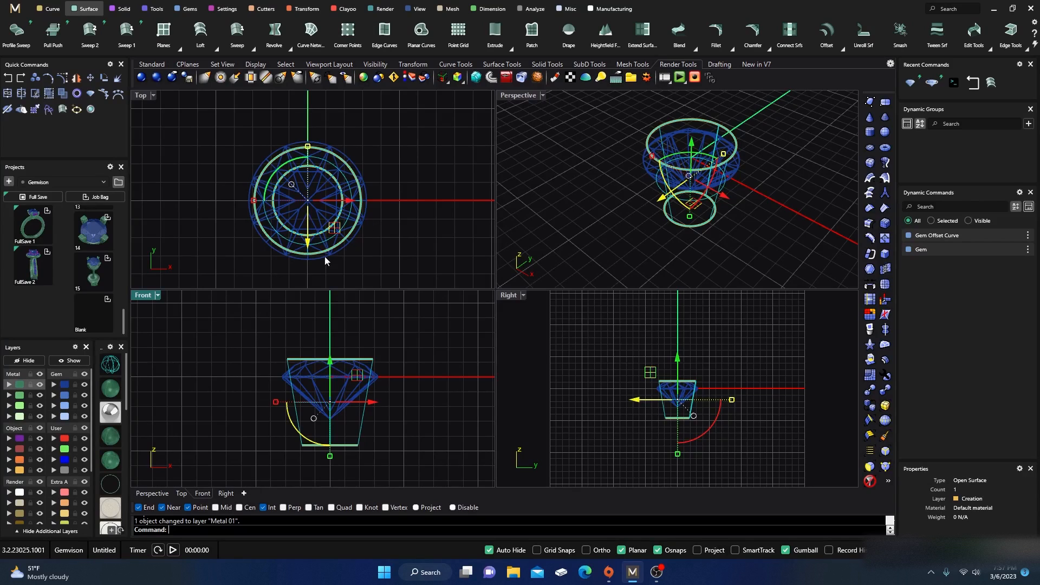
{"action": "left_click", "coordinate": [112, 395]}
{"action": "left_click", "coordinate": [539, 185]}
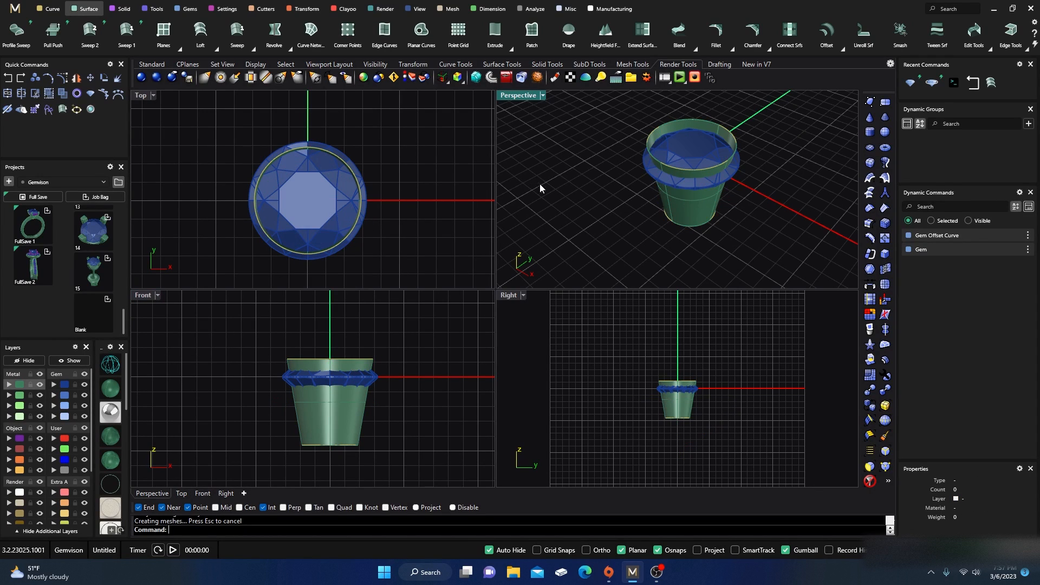
{"action": "mouse_move", "coordinate": [551, 210]}
{"action": "right_mouse_down"}
{"action": "mouse_move", "coordinate": [584, 209]}
{"action": "mouse_move", "coordinate": [590, 241]}
{"action": "mouse_move", "coordinate": [579, 198]}
{"action": "right_mouse_up"}
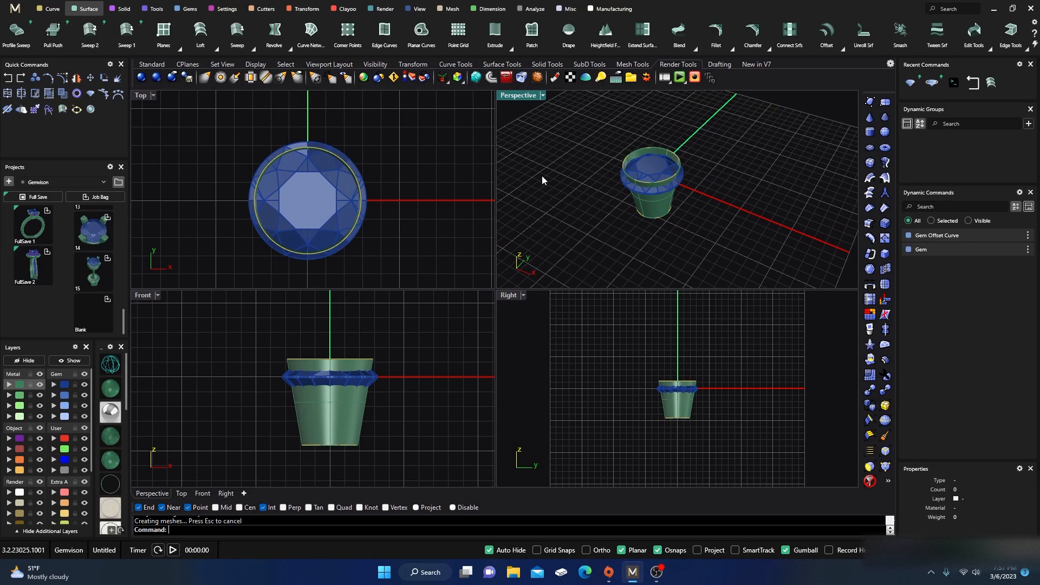
{"action": "left_click", "coordinate": [307, 9]}
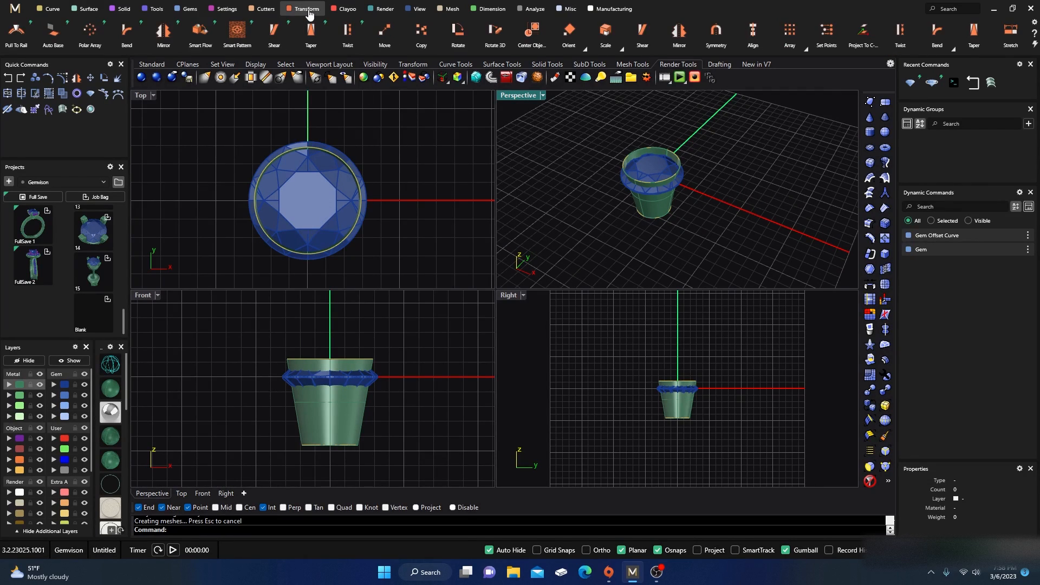
Step: Create an Auto Base surface beside the gem setting
{"action": "left_click", "coordinate": [52, 31]}
{"action": "left_click", "coordinate": [653, 205]}
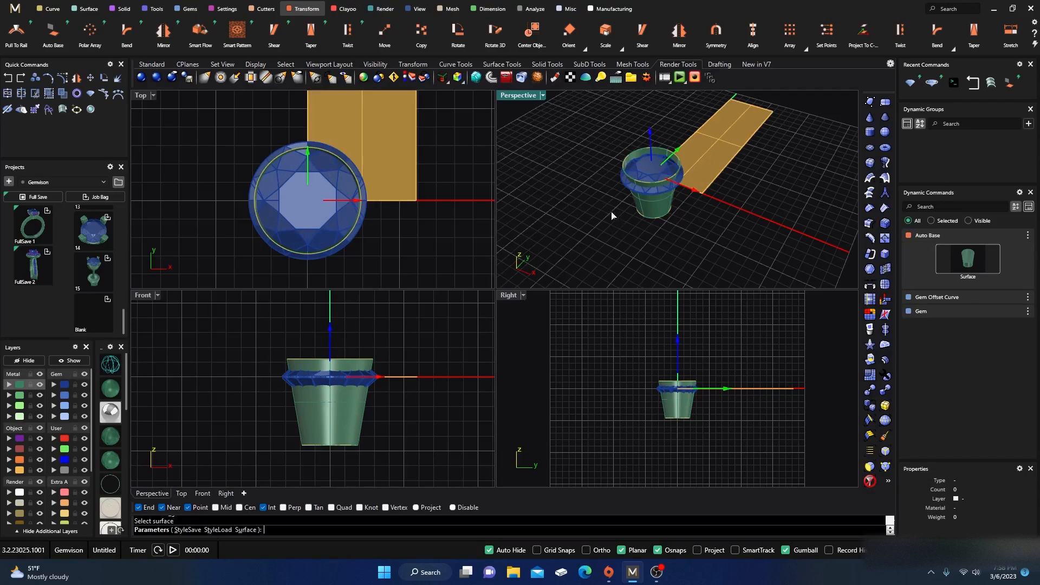
{"action": "scroll", "coordinate": [368, 244], "scroll_direction": "down", "scroll_amount": 3}
{"action": "scroll", "coordinate": [392, 238], "scroll_direction": "down", "scroll_amount": 5}
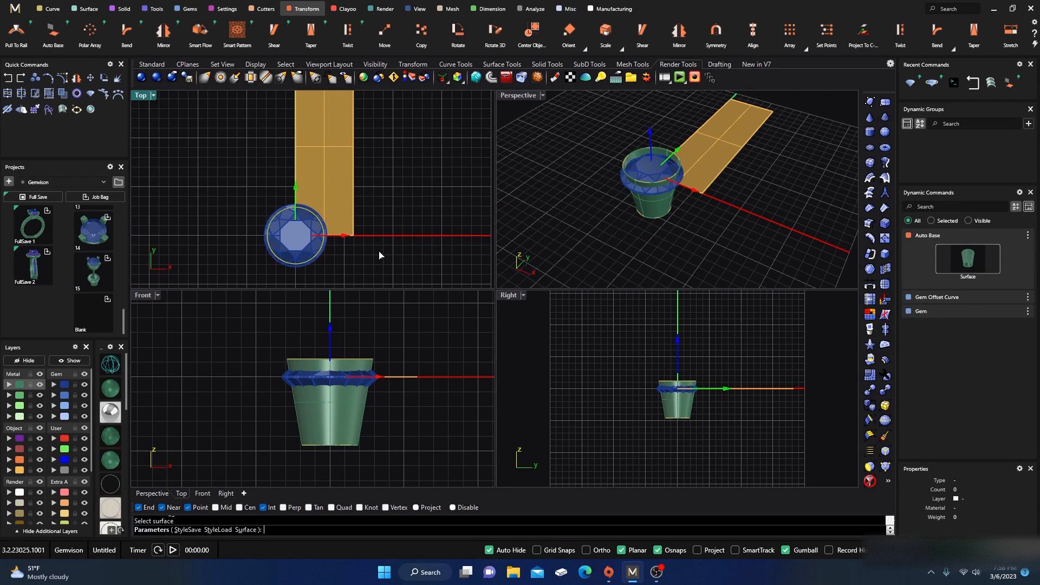
{"action": "key", "text": "Return"}
Step: Move the base surface above the gem in the top view and rotate it to lie horizontally
{"action": "left_click", "coordinate": [348, 207]}
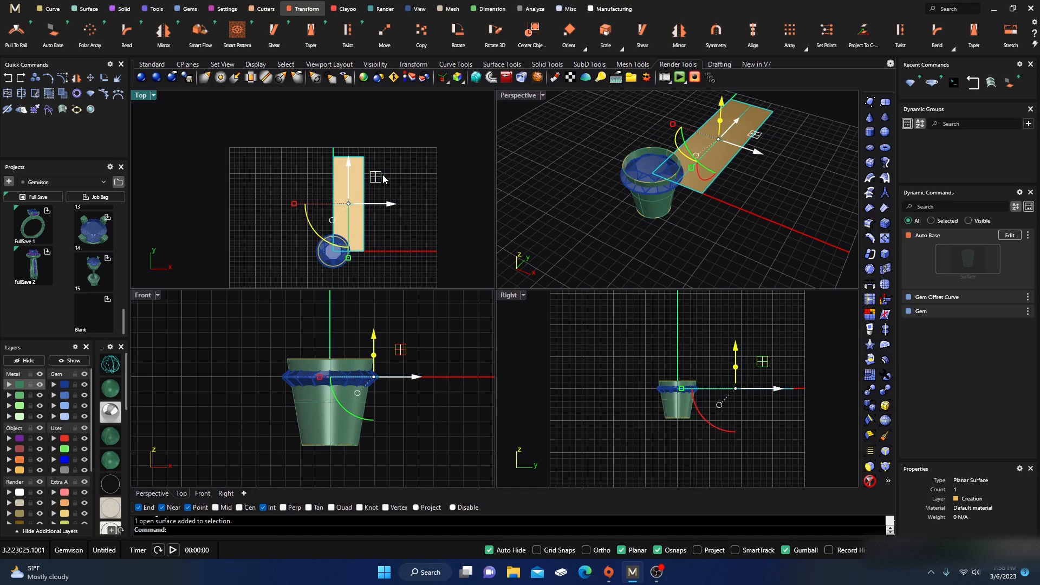
{"action": "left_click_drag", "start_coordinate": [383, 178], "coordinate": [362, 140]}
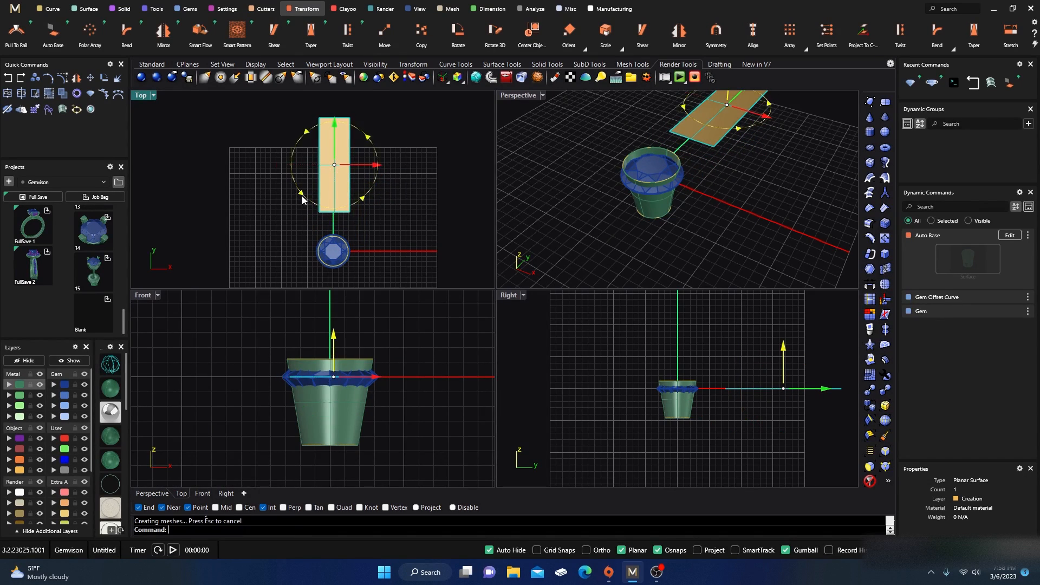
{"action": "left_click", "coordinate": [302, 196]}
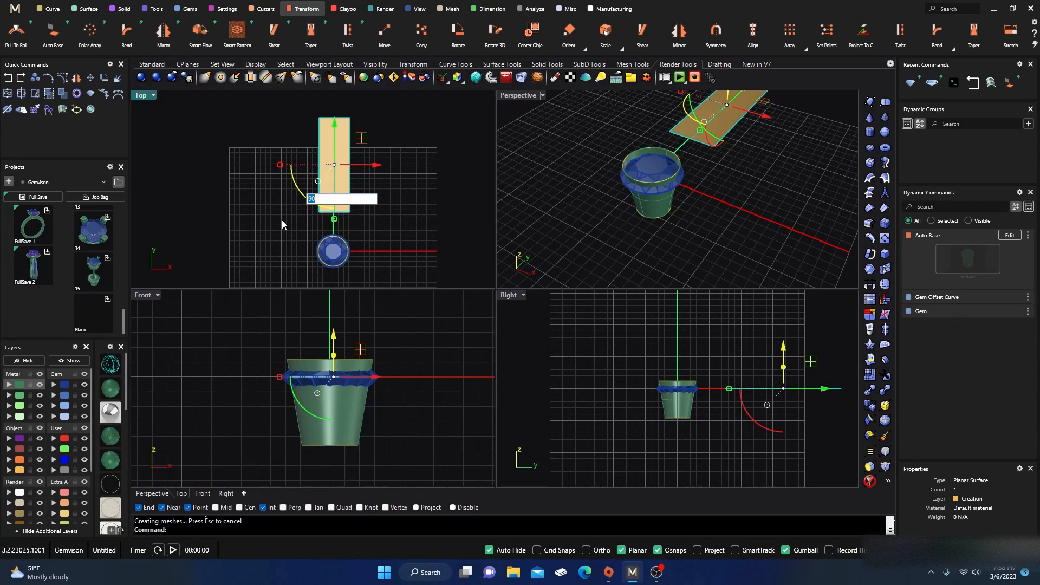
{"action": "key", "text": "Return"}
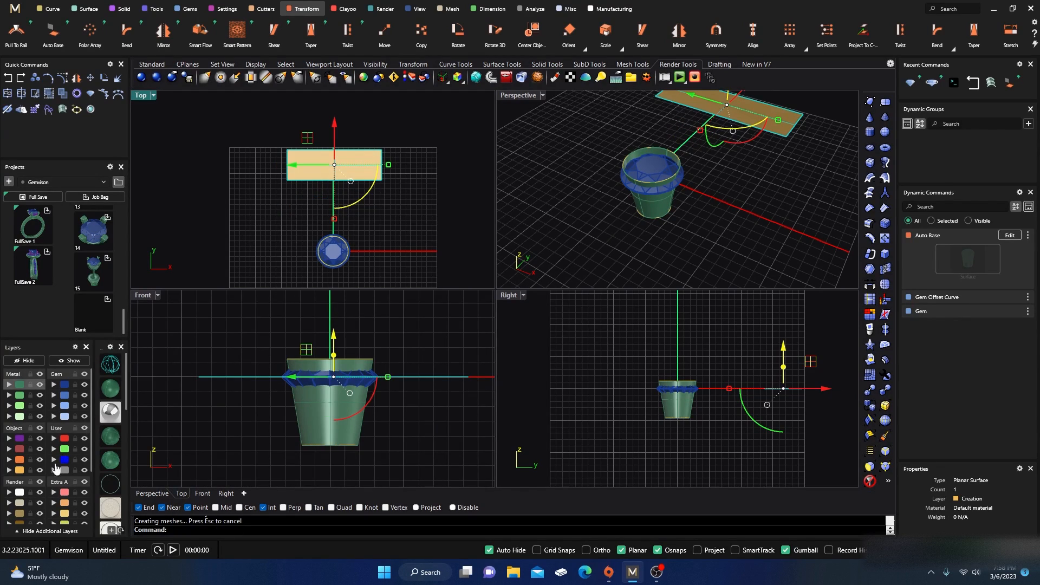
Step: Move the base surface to the Ground Plane layer
{"action": "left_click", "coordinate": [20, 491]}
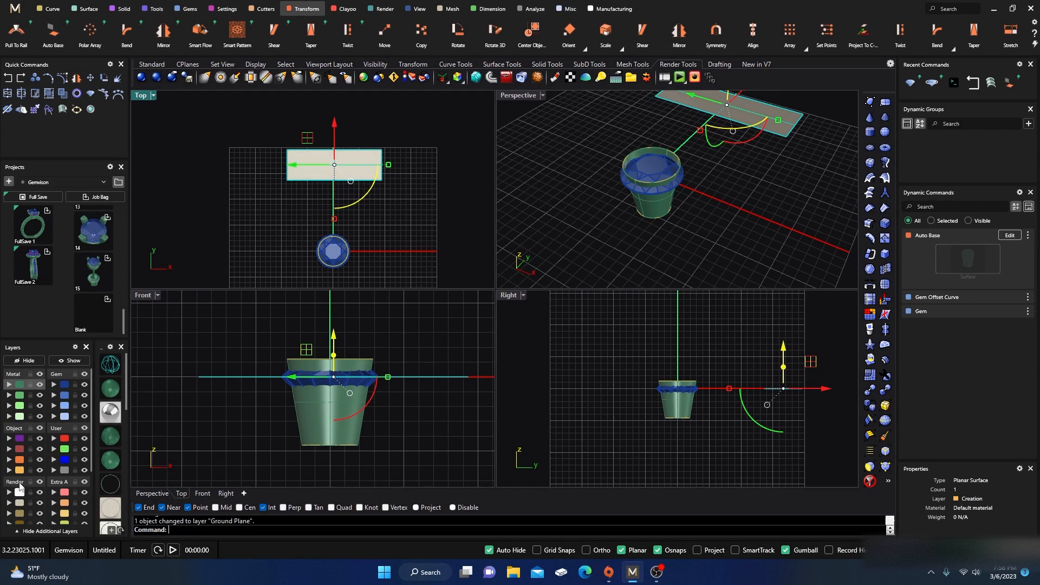
{"action": "left_click", "coordinate": [224, 239]}
Step: Duplicate all four edges of the base surface as curves
{"action": "left_click", "coordinate": [52, 9]}
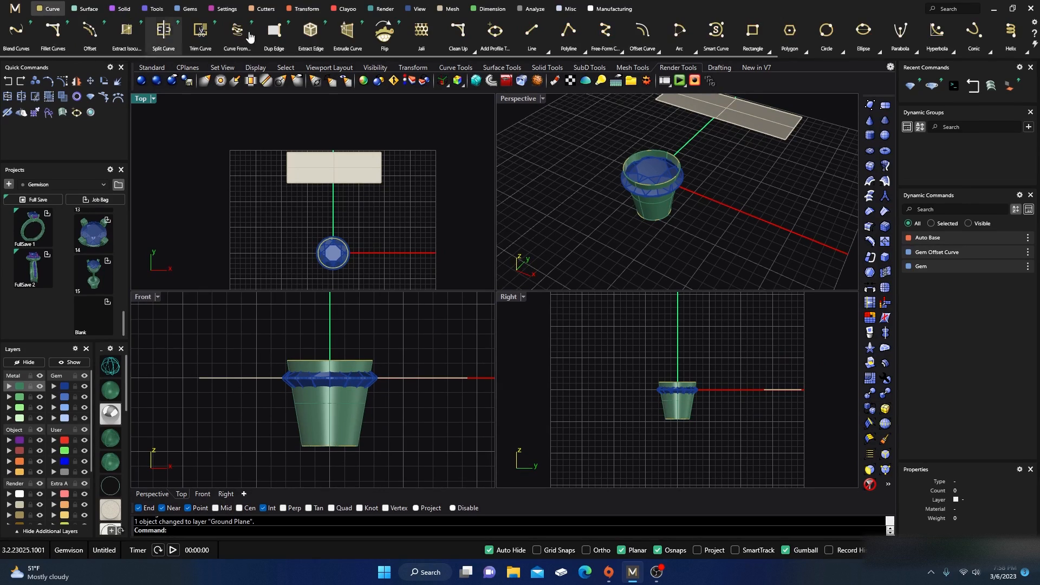
{"action": "scroll", "coordinate": [961, 31], "scroll_direction": "down", "scroll_amount": 3}
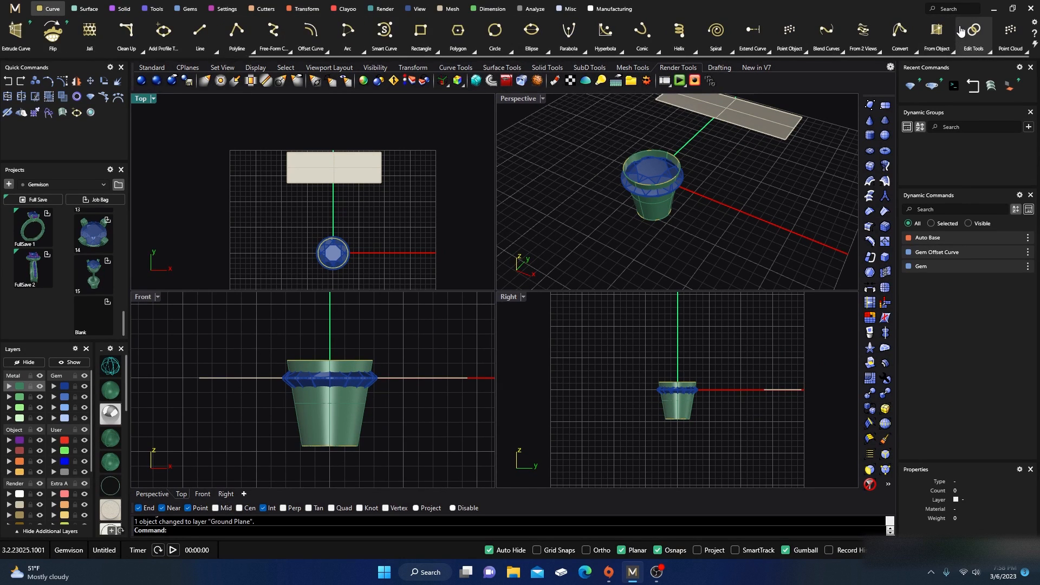
{"action": "left_click", "coordinate": [954, 53]}
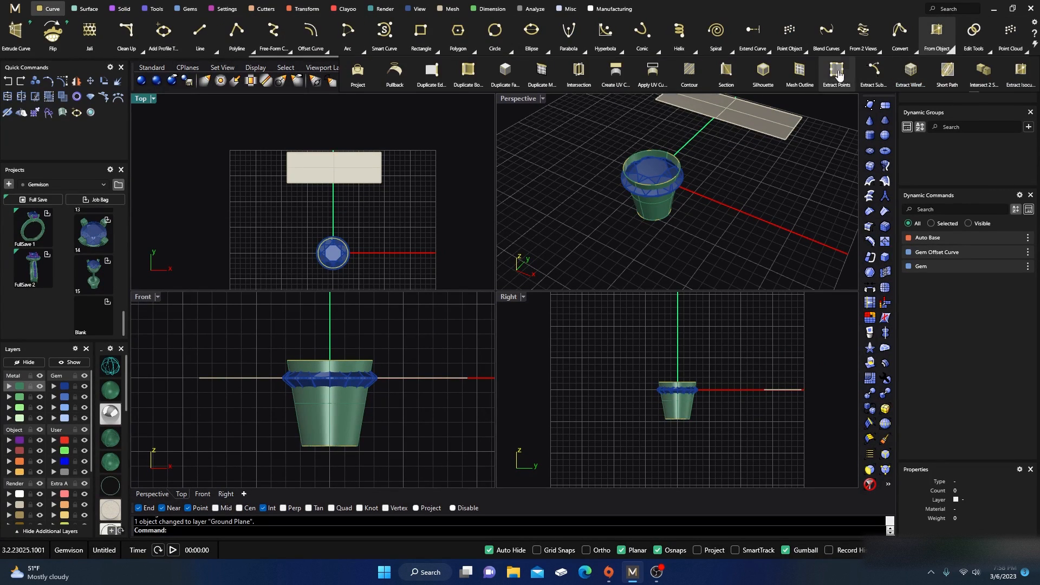
{"action": "left_click", "coordinate": [432, 73]}
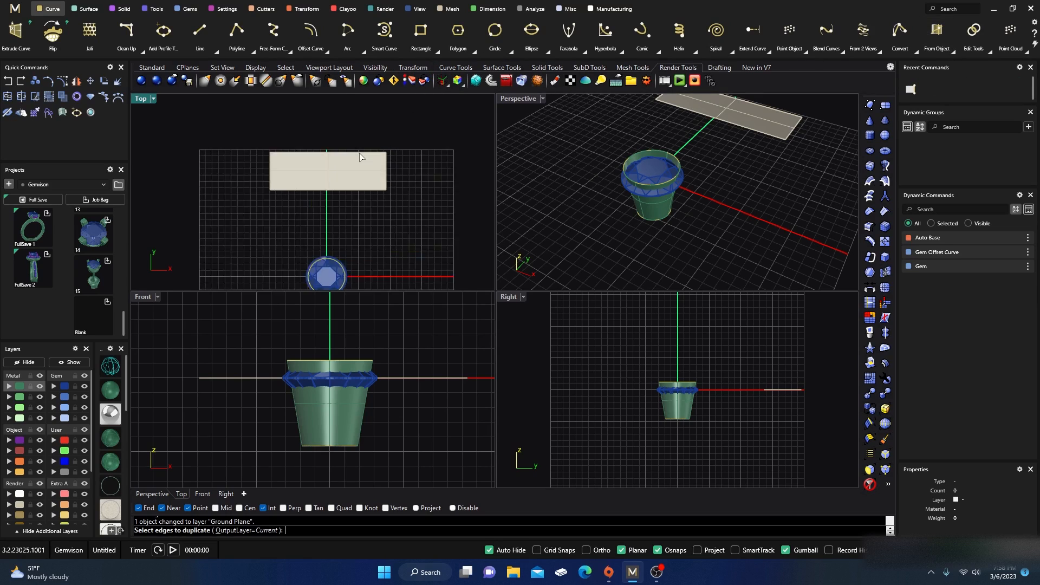
{"action": "scroll", "coordinate": [363, 157], "scroll_direction": "up", "scroll_amount": 3}
{"action": "left_click", "coordinate": [331, 154]}
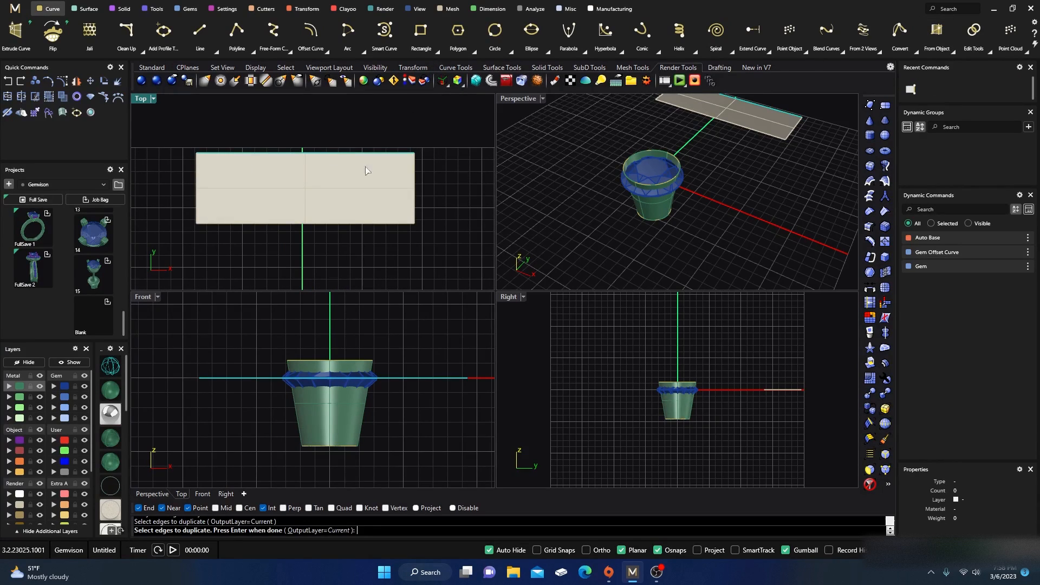
{"action": "left_click", "coordinate": [415, 196]}
{"action": "left_click", "coordinate": [357, 227]}
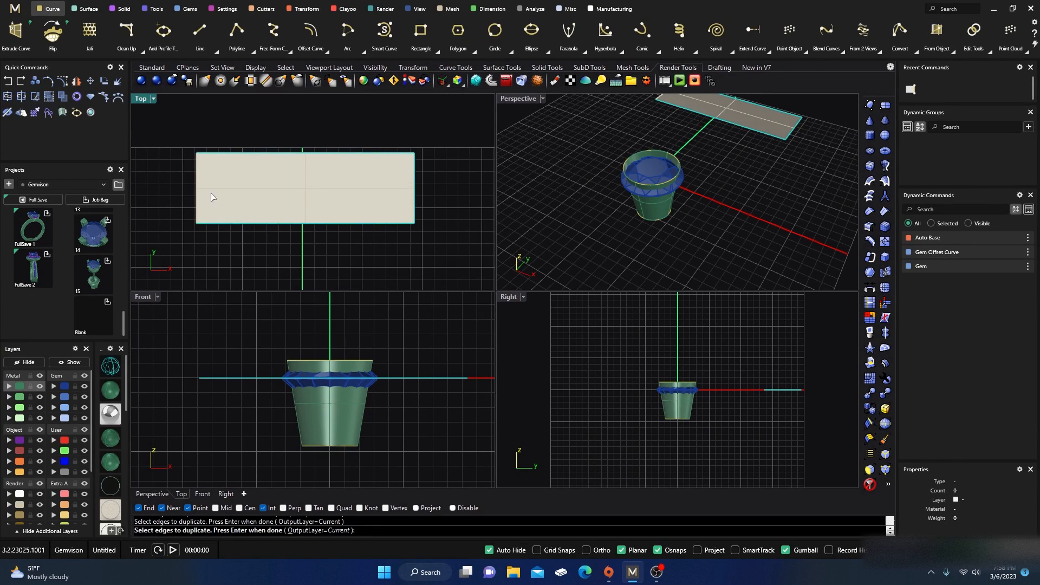
{"action": "right_click", "coordinate": [171, 239]}
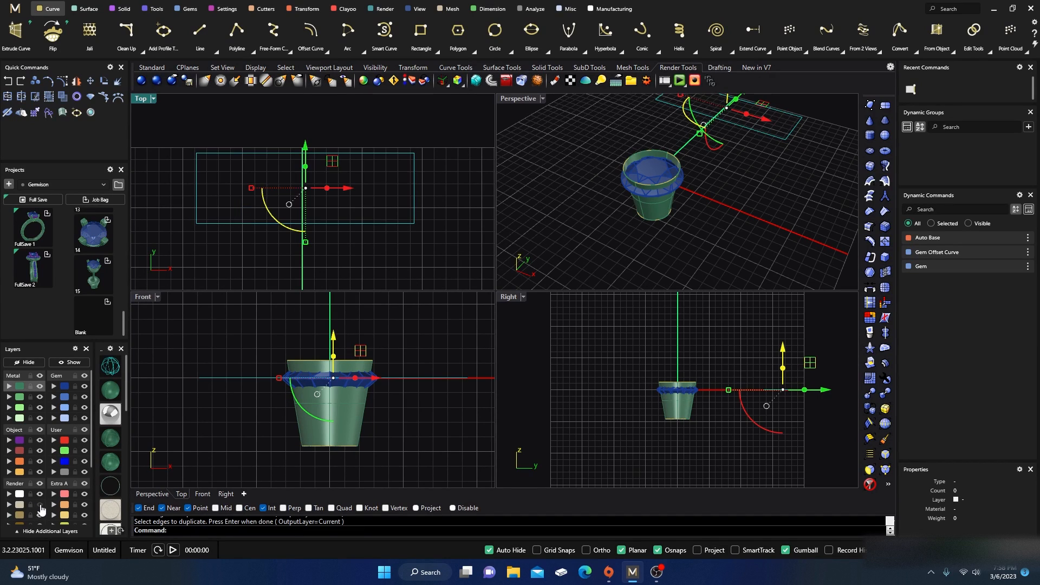
Step: Select the four duplicated edge curves and assign them to the Creation layer
{"action": "left_click", "coordinate": [440, 113]}
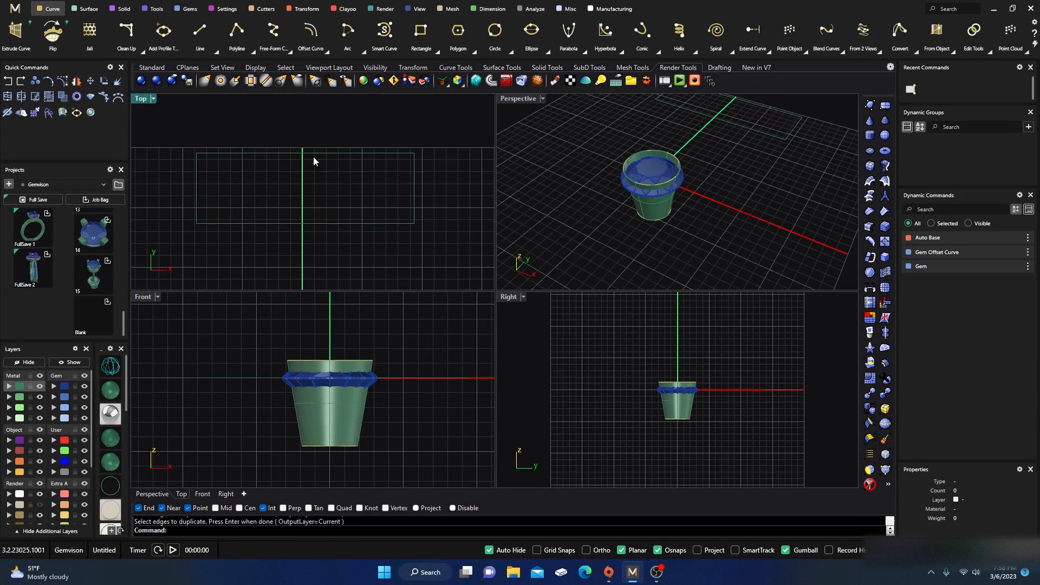
{"action": "left_click_drag", "start_coordinate": [174, 135], "coordinate": [444, 251]}
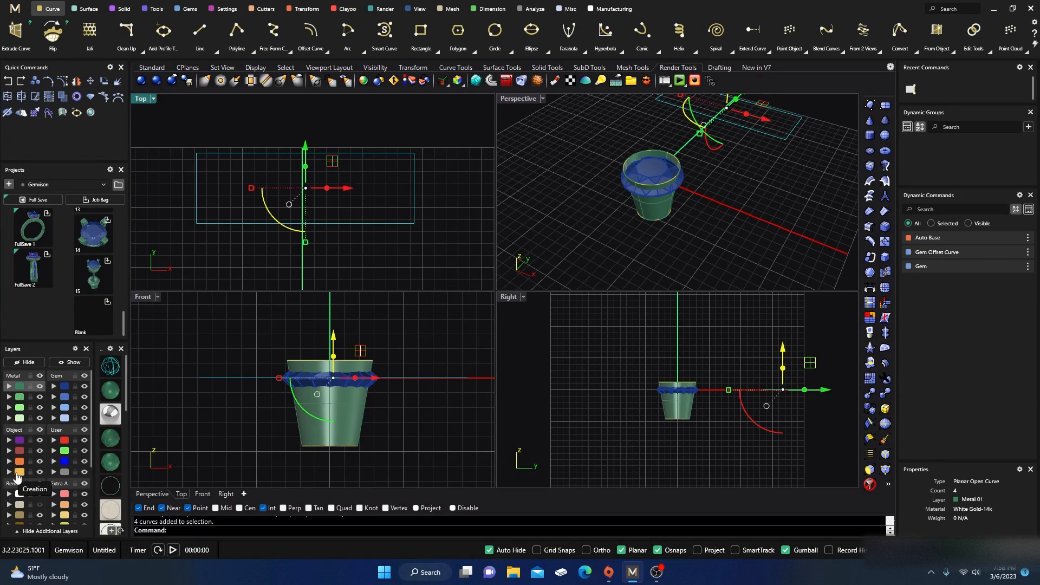
{"action": "left_click", "coordinate": [20, 473]}
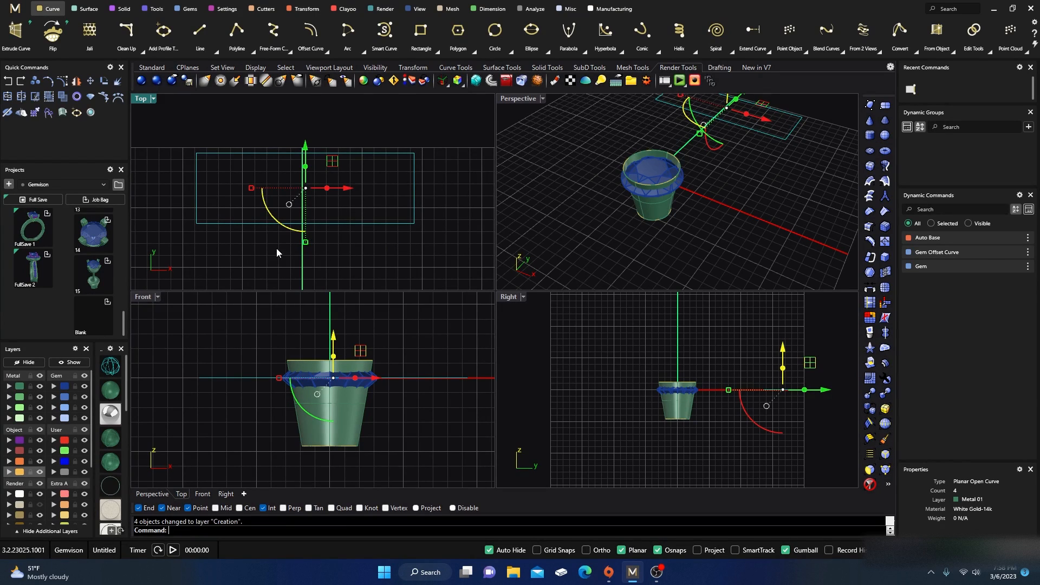
{"action": "left_click", "coordinate": [255, 258]}
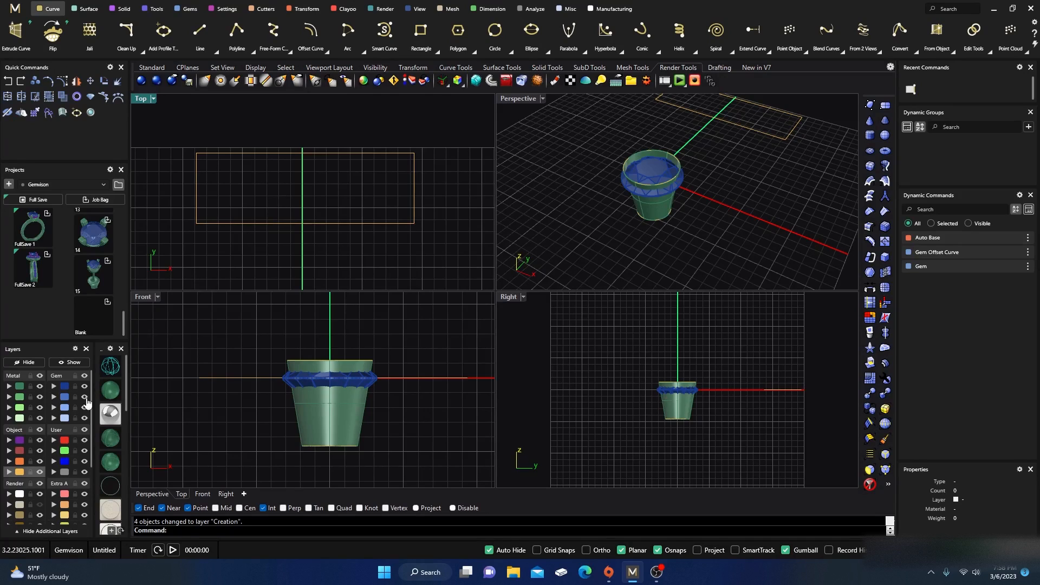
{"action": "left_click", "coordinate": [64, 440]}
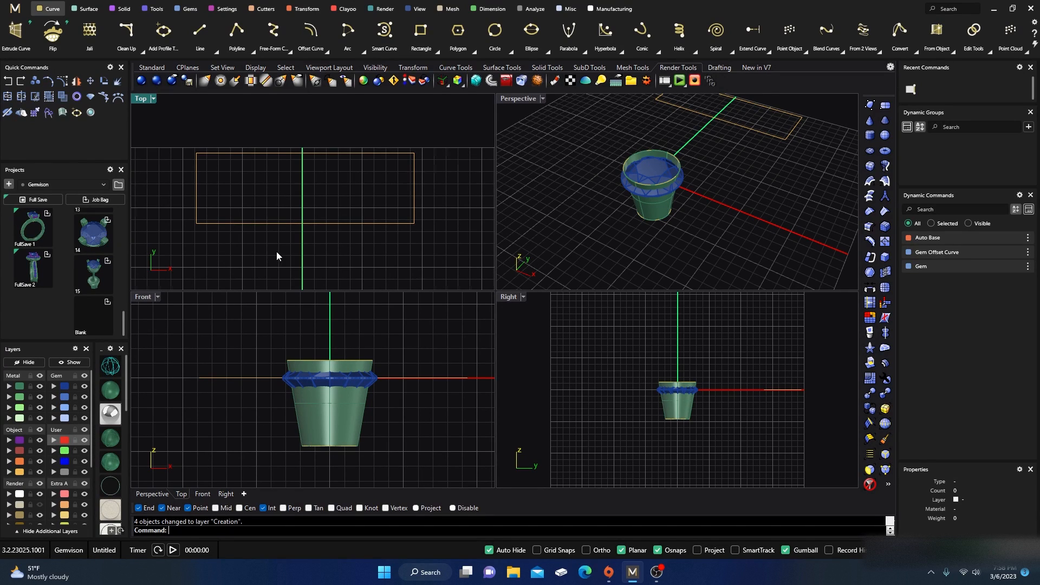
Step: Divide the top edge curve into 4 segments with the Divide Curve command
{"action": "right_click_drag", "start_coordinate": [276, 256], "coordinate": [285, 254]}
{"action": "left_click", "coordinate": [276, 173]}
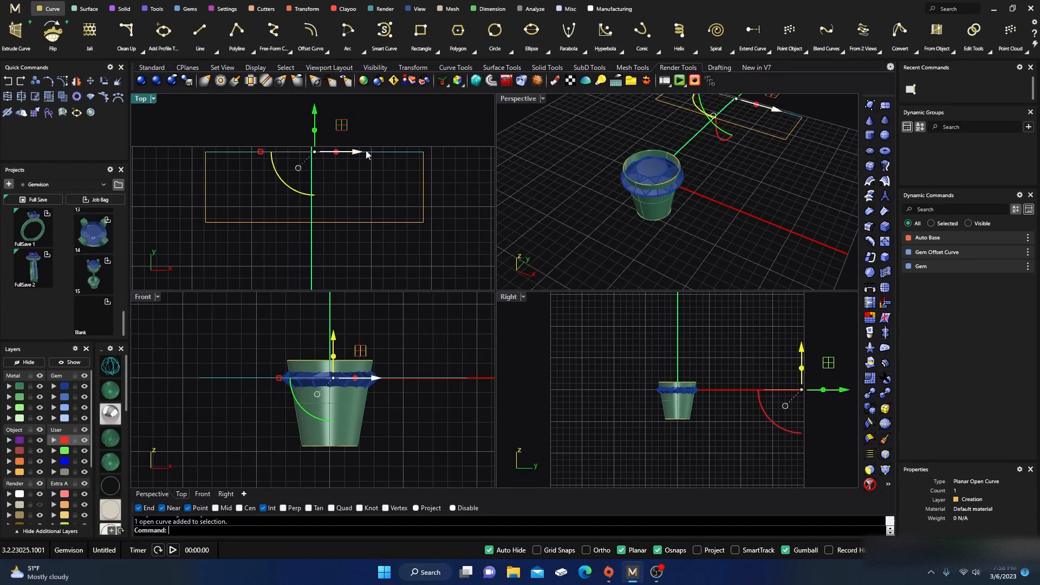
{"action": "left_click", "coordinate": [956, 9]}
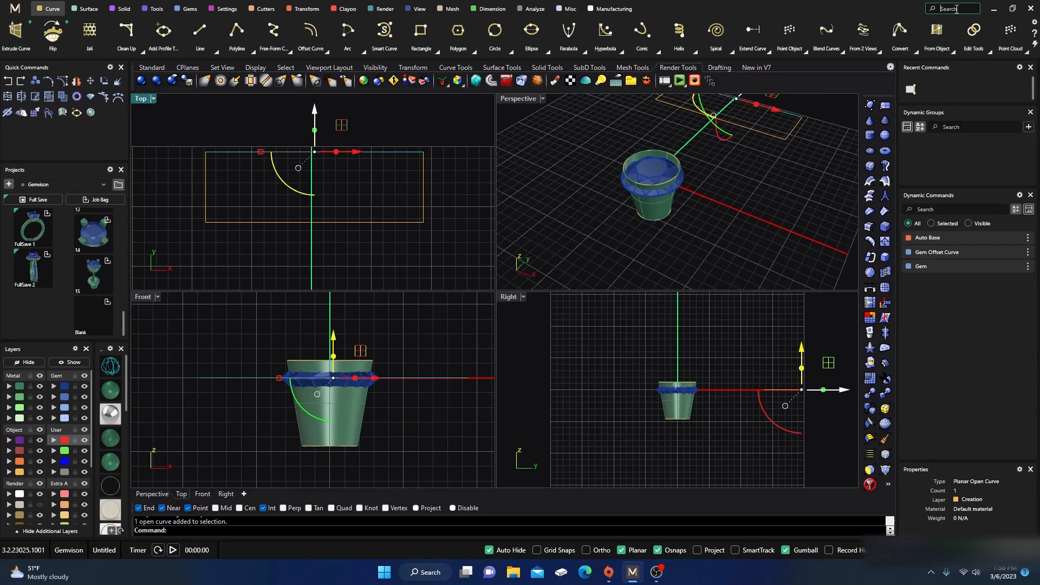
{"action": "type", "text": "divide"}
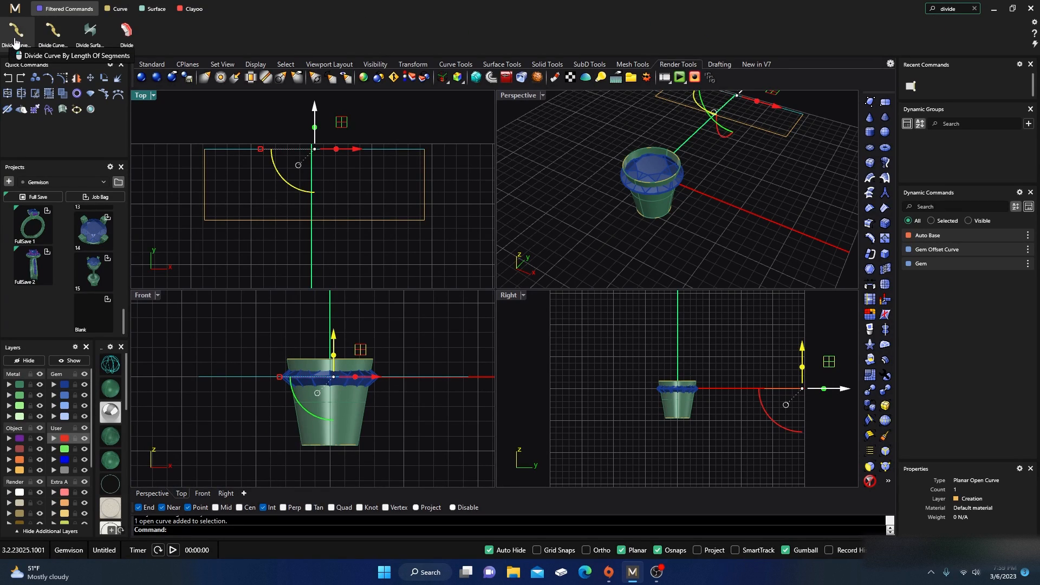
{"action": "left_click", "coordinate": [53, 33]}
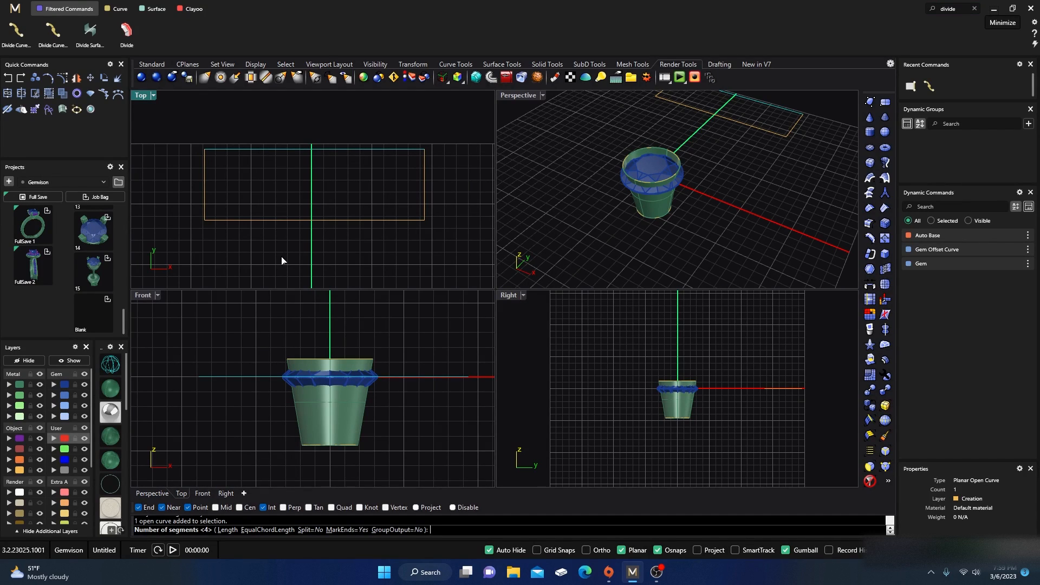
{"action": "key", "text": "Return"}
{"action": "key", "text": "Escape"}
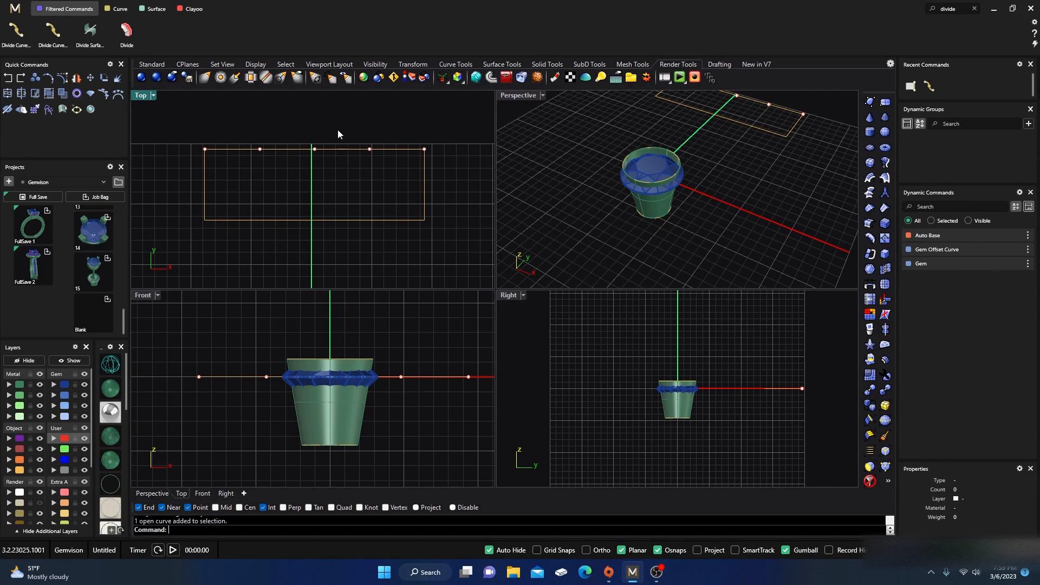
{"action": "left_click_drag", "start_coordinate": [237, 155], "coordinate": [232, 165]}
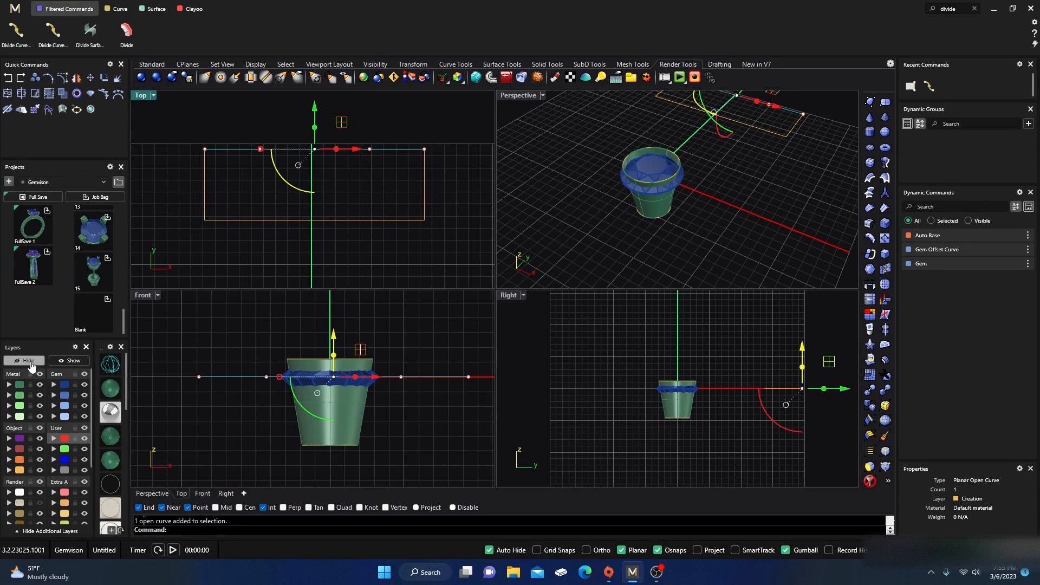
{"action": "key", "text": "Escape"}
{"action": "right_click_drag", "start_coordinate": [259, 173], "coordinate": [270, 180]}
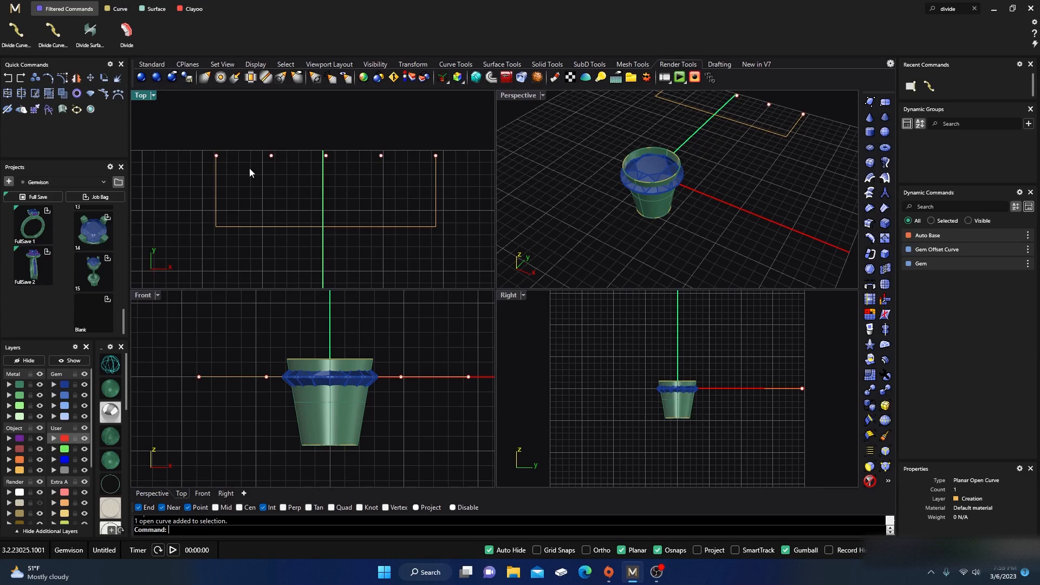
Step: Draw a horizontal line centred on the top edge's left end, extending 0.6 mm to each side
{"action": "double_click", "coordinate": [141, 96]}
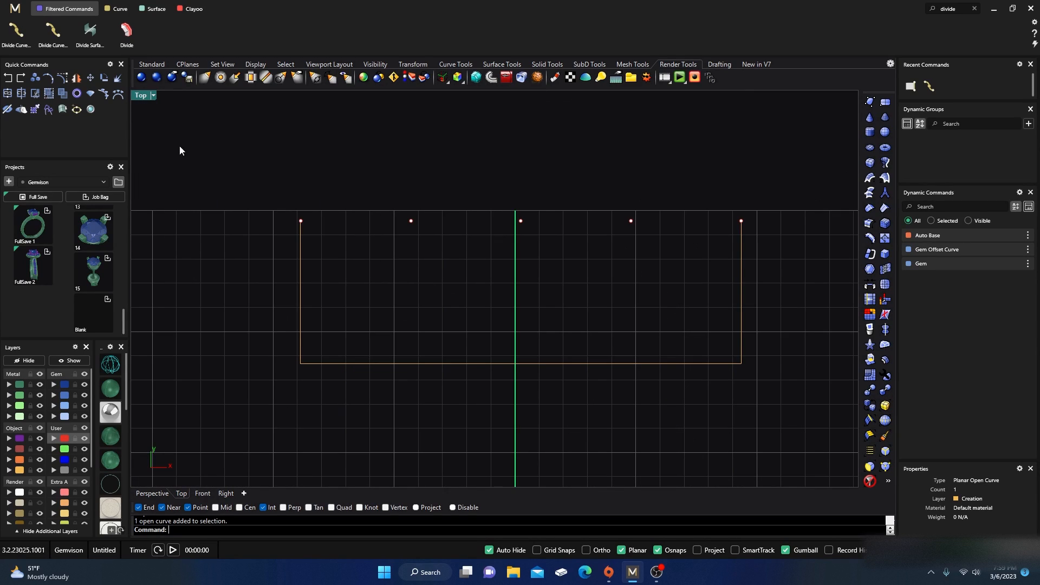
{"action": "right_click_drag", "start_coordinate": [358, 183], "coordinate": [329, 183]}
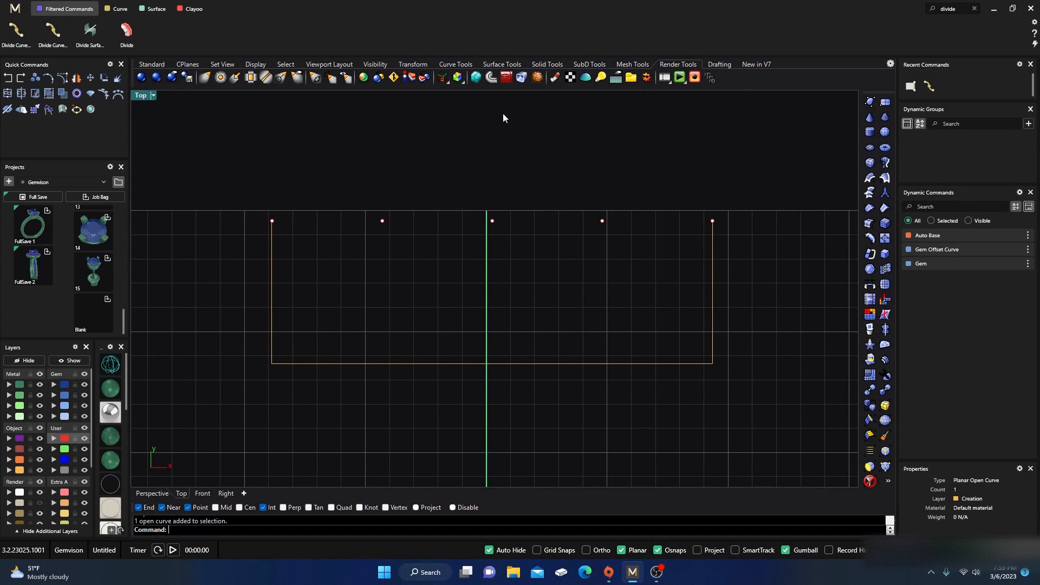
{"action": "left_click", "coordinate": [974, 9]}
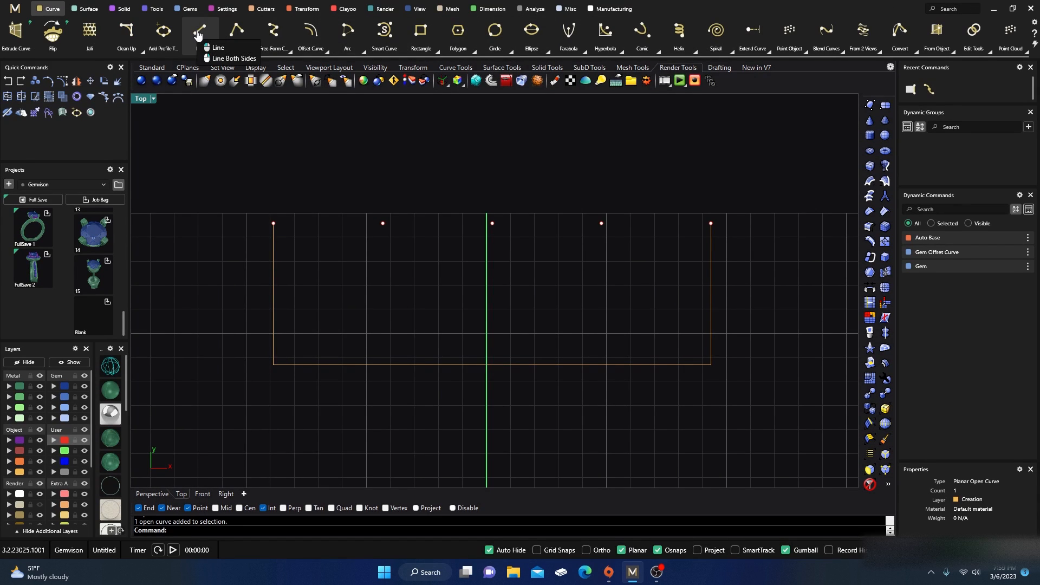
{"action": "right_click", "coordinate": [197, 34]}
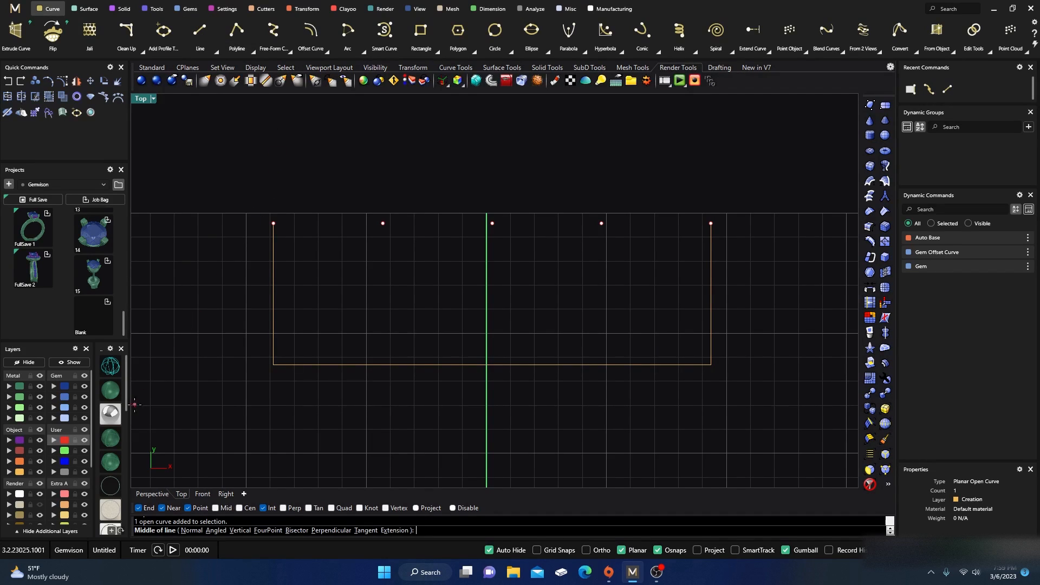
{"action": "left_click", "coordinate": [32, 469]}
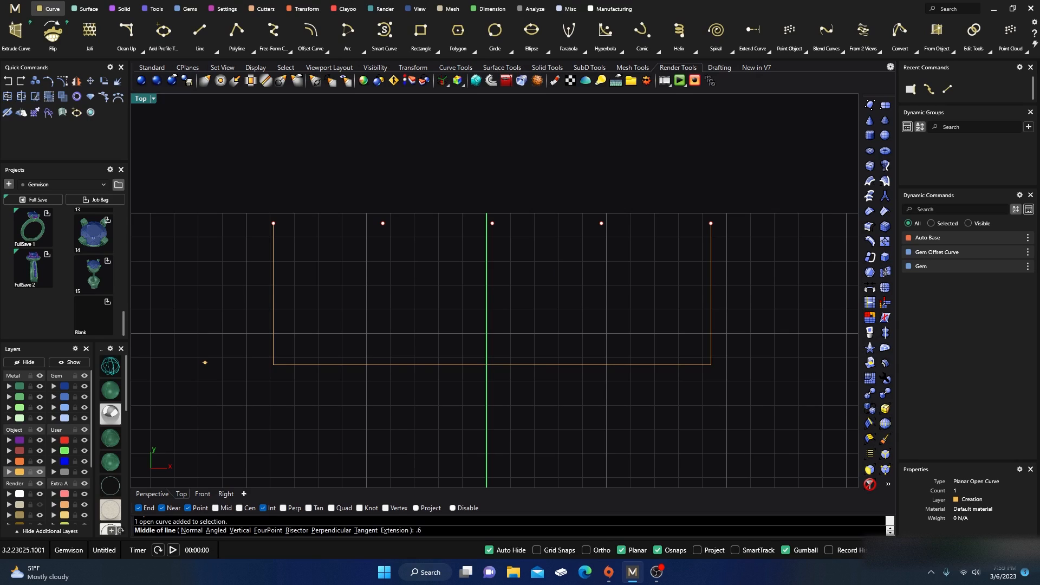
{"action": "key", "text": "Return"}
{"action": "left_click", "coordinate": [273, 223]}
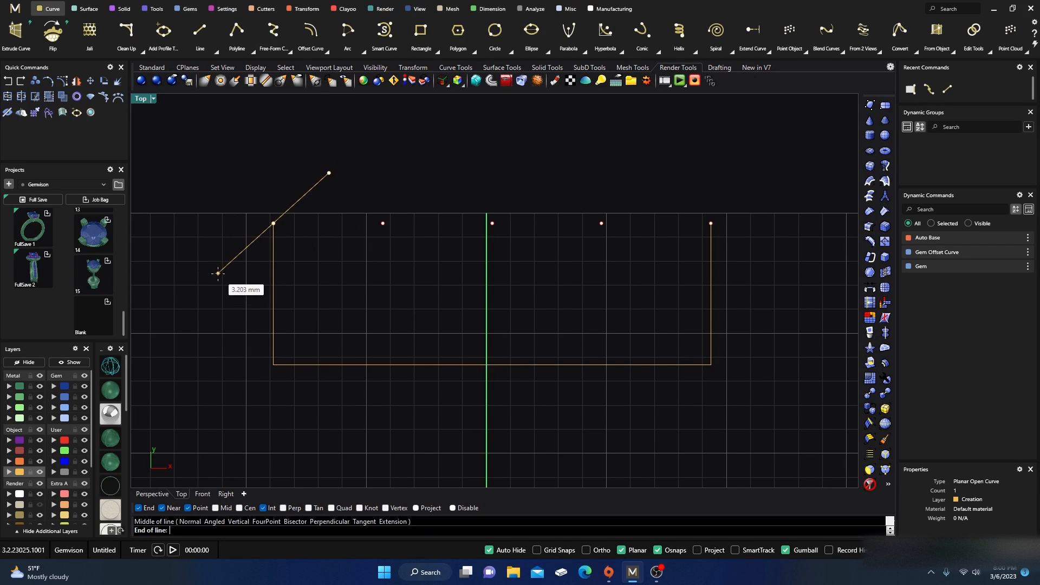
{"action": "type", "text": "."}
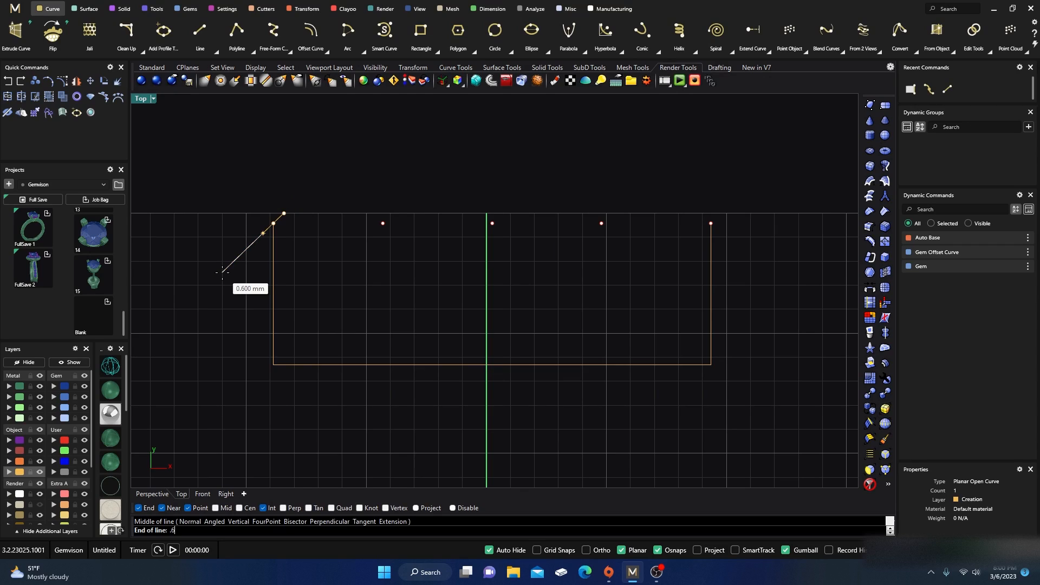
{"action": "type", "text": "6"}
{"action": "key", "text": "Return"}
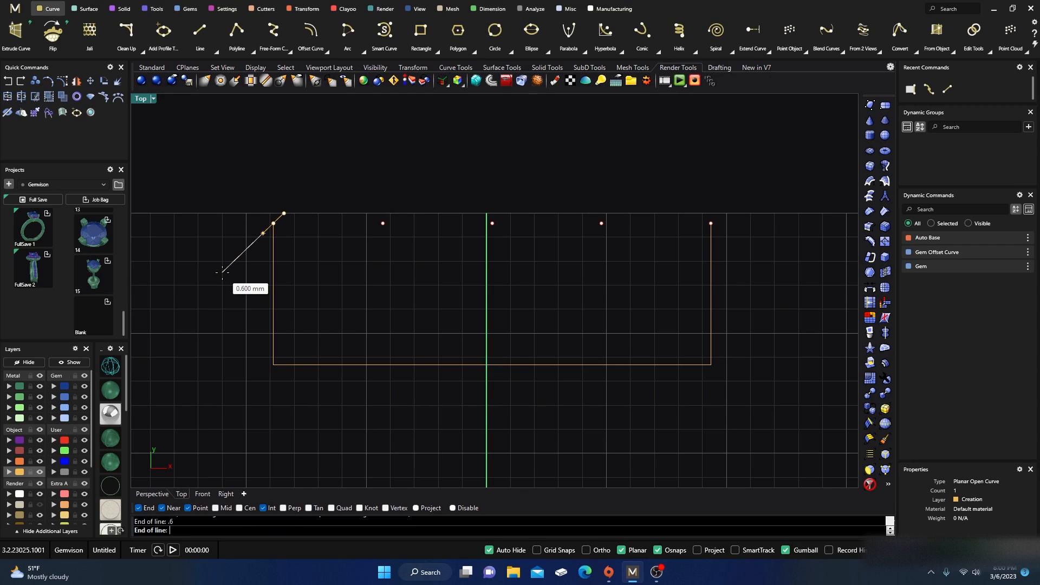
{"action": "left_click", "coordinate": [213, 223]}
Step: Copy the short horizontal line from the top edge's left end onto each of the other division points along that edge
{"action": "left_click", "coordinate": [266, 227]}
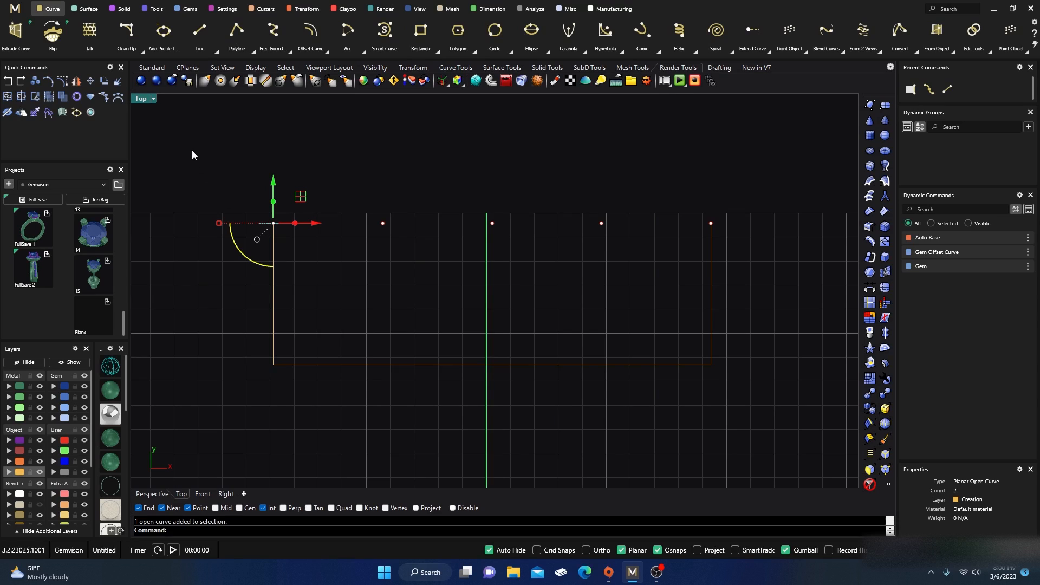
{"action": "left_click", "coordinate": [36, 81]}
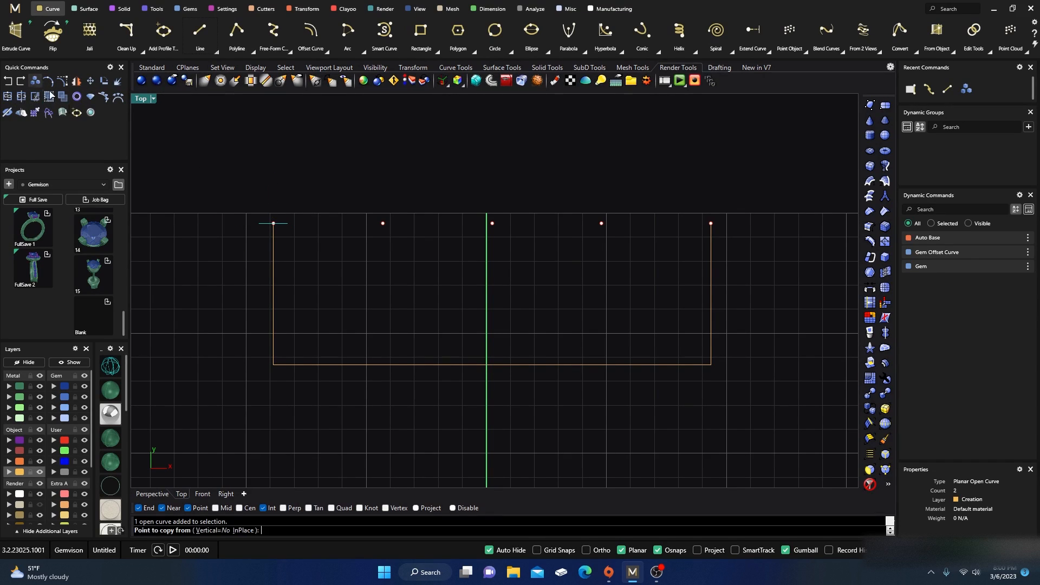
{"action": "left_click", "coordinate": [273, 223]}
{"action": "left_click", "coordinate": [383, 223]}
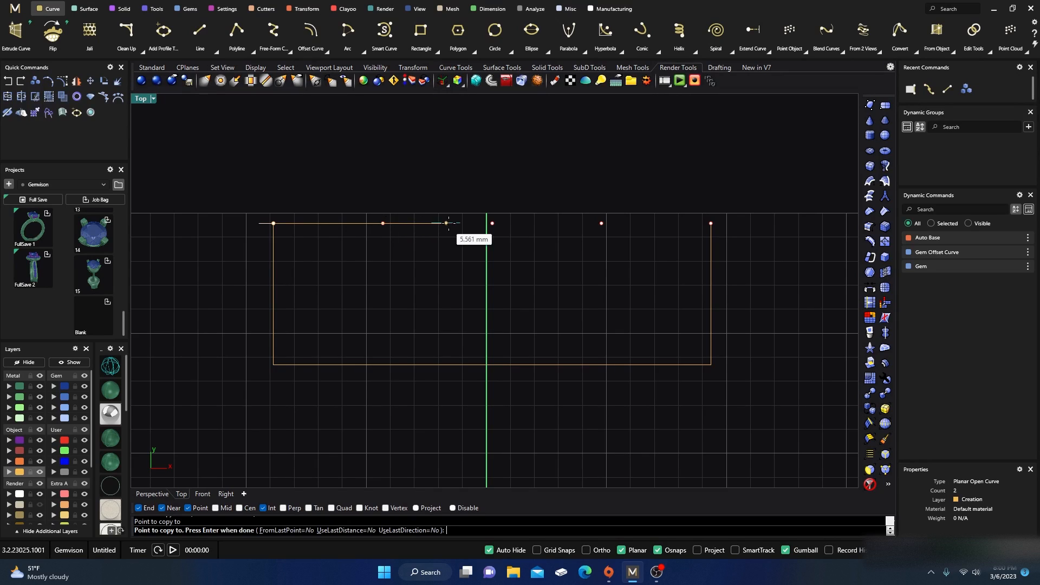
{"action": "left_click", "coordinate": [492, 223]}
{"action": "left_click", "coordinate": [602, 223]}
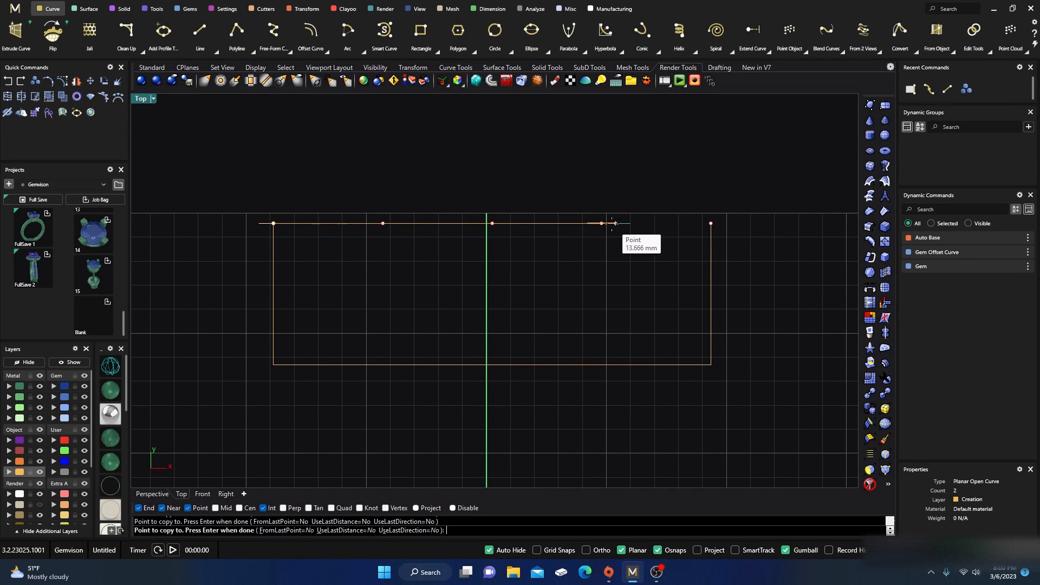
{"action": "left_click", "coordinate": [712, 223]}
{"action": "key", "text": "Return"}
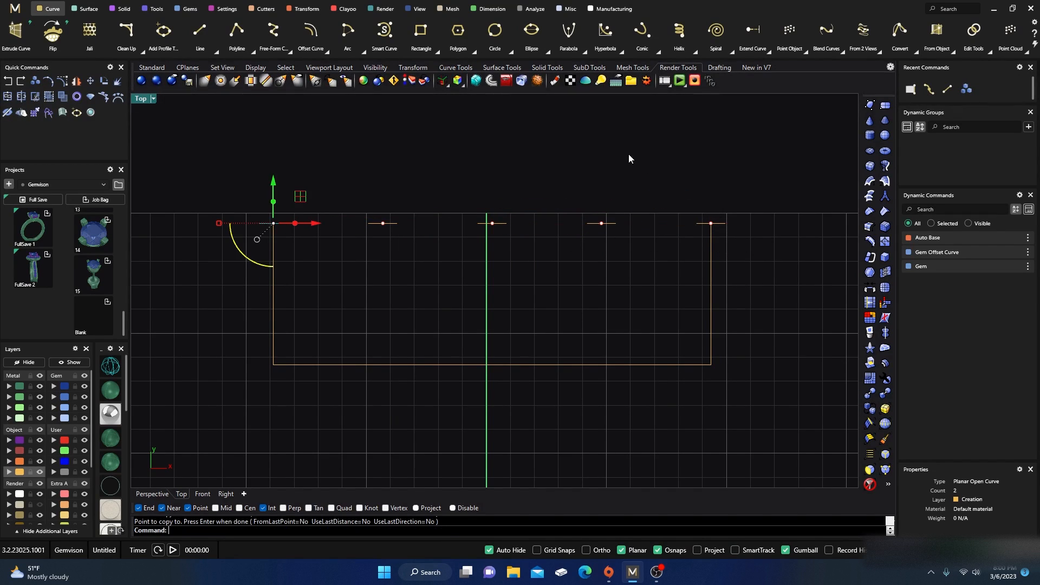
{"action": "key", "text": "Escape"}
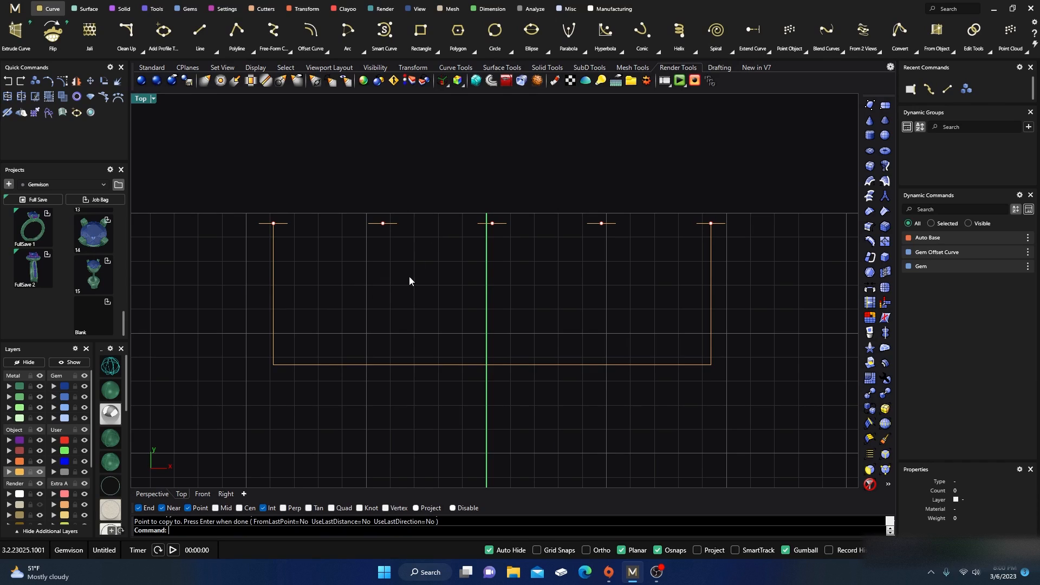
Step: Split the short lines at both ends of the top edge where they cross the side edges
{"action": "left_click", "coordinate": [719, 224]}
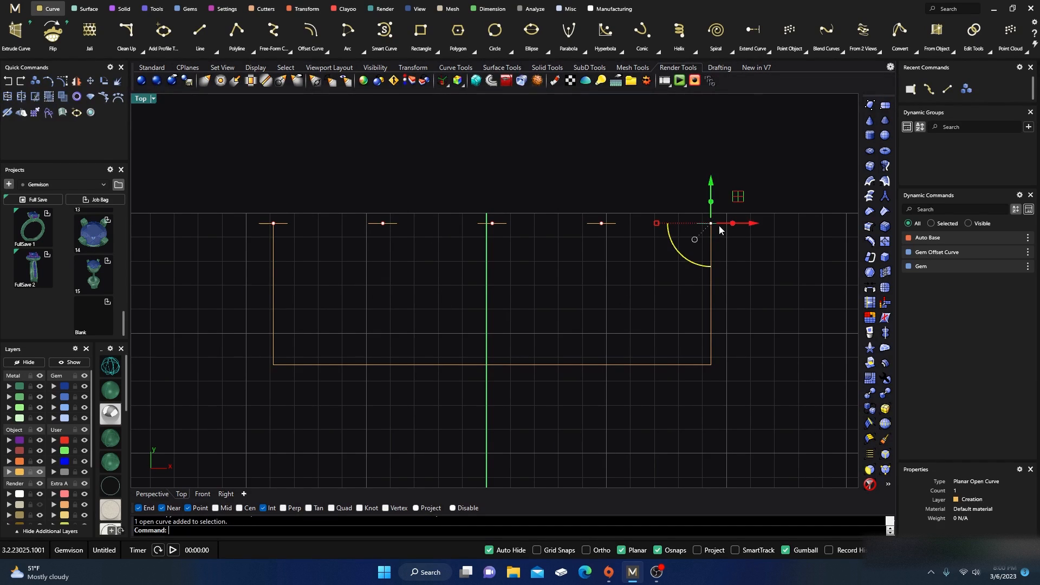
{"action": "left_click", "coordinate": [288, 225], "text": "shift"}
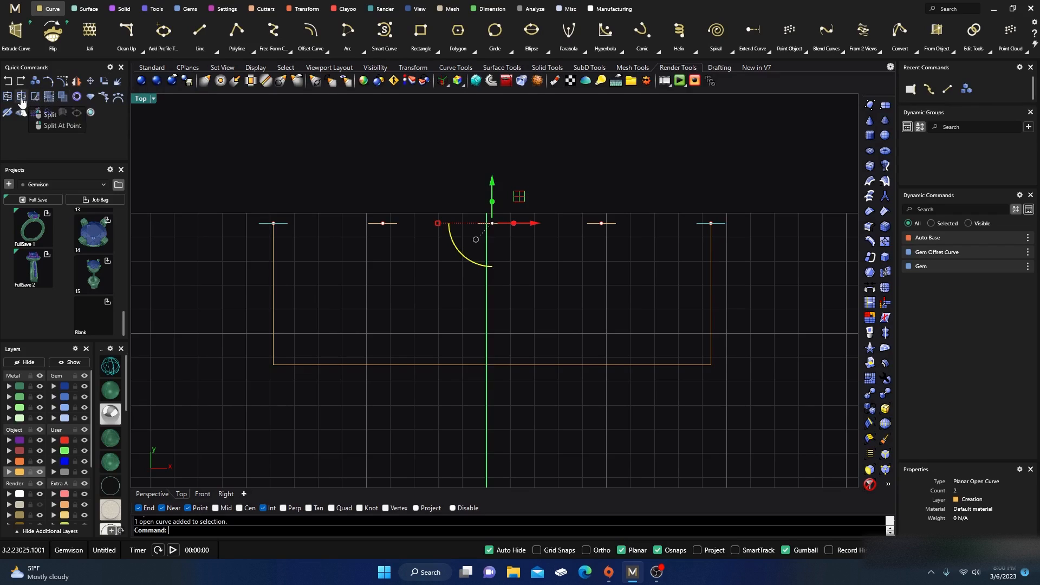
{"action": "left_click", "coordinate": [60, 99]}
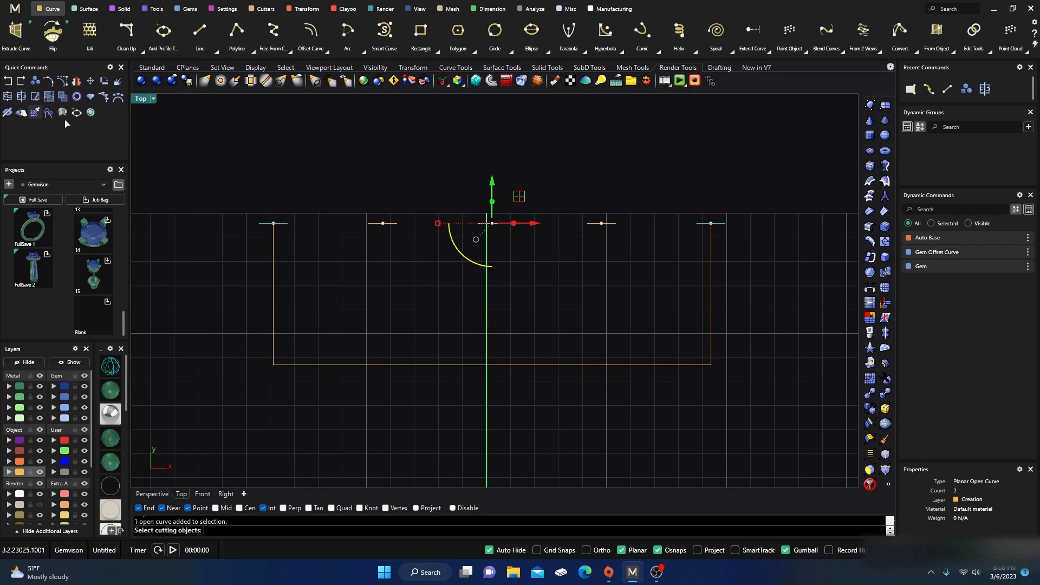
{"action": "left_click", "coordinate": [711, 272]}
{"action": "key", "text": "Return"}
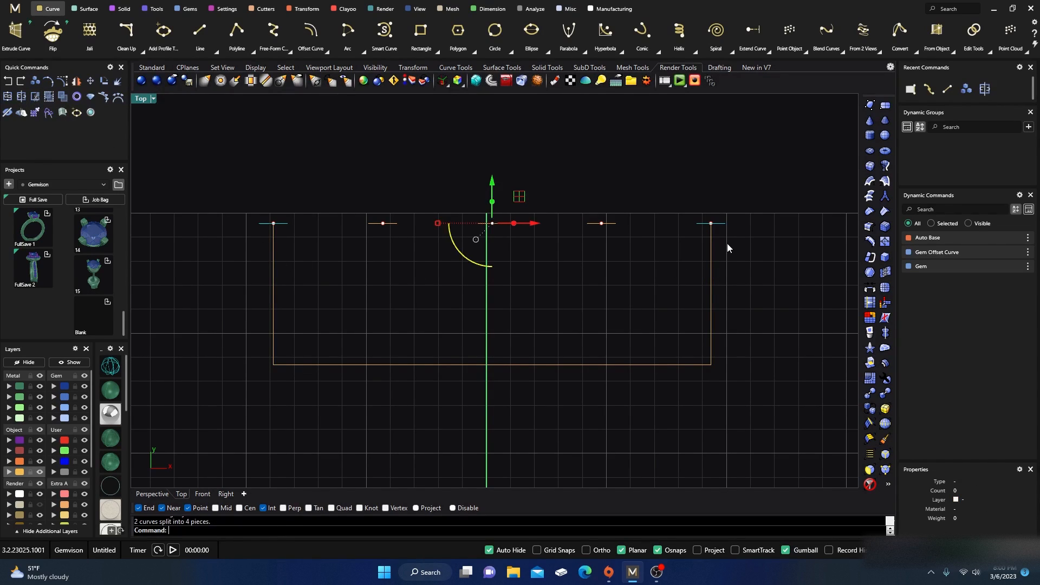
Step: Delete the outer halves of the two end lines that stick out past the side edges
{"action": "left_click", "coordinate": [727, 242]}
{"action": "left_click", "coordinate": [723, 225]}
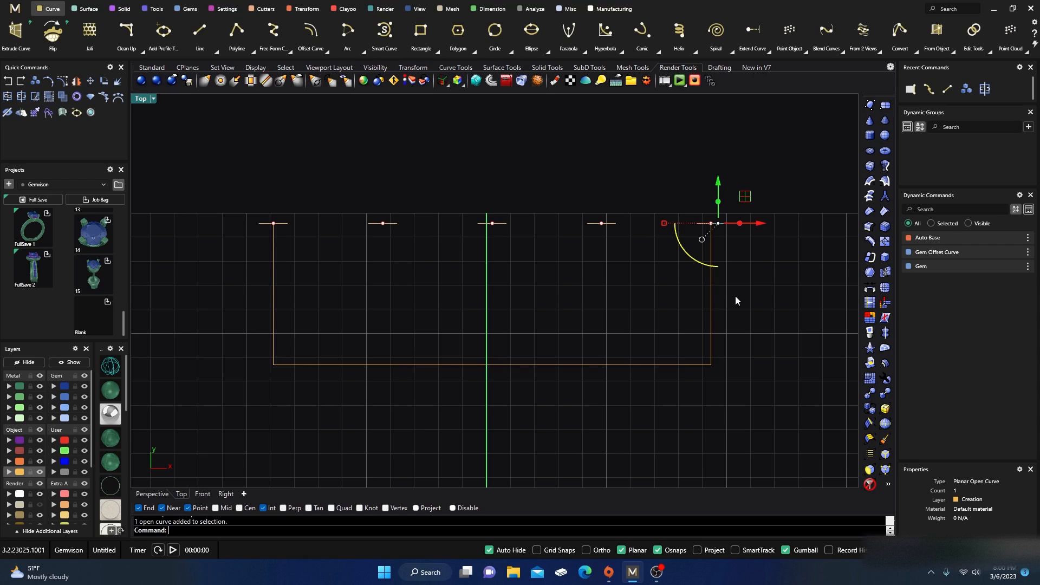
{"action": "key", "text": "Delete"}
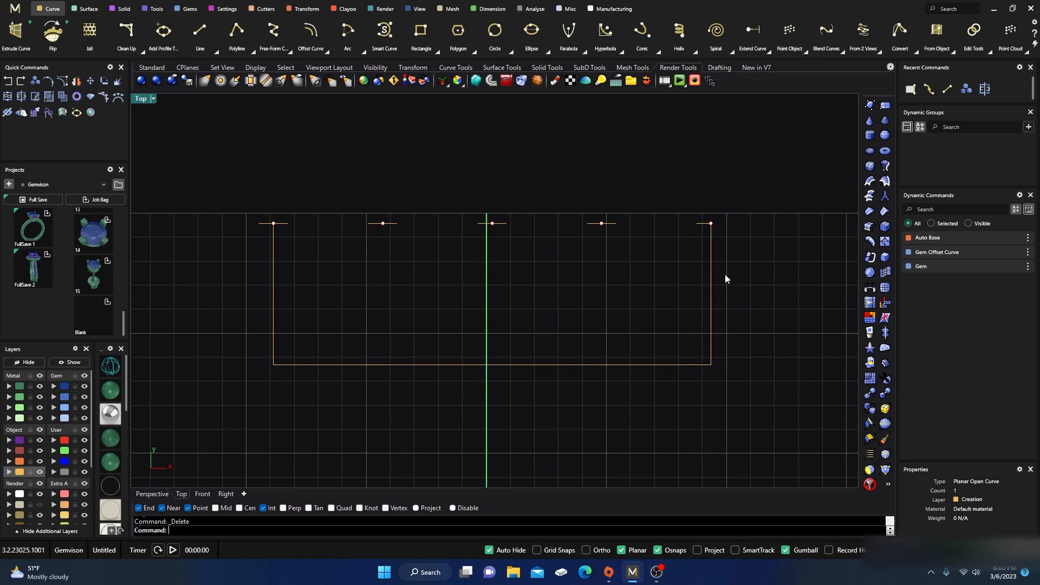
{"action": "left_click", "coordinate": [263, 223]}
{"action": "key", "text": "Delete"}
Step: Draw a vertical line about 0.76 mm upward from the inner end of the left short line
{"action": "left_click", "coordinate": [198, 33]}
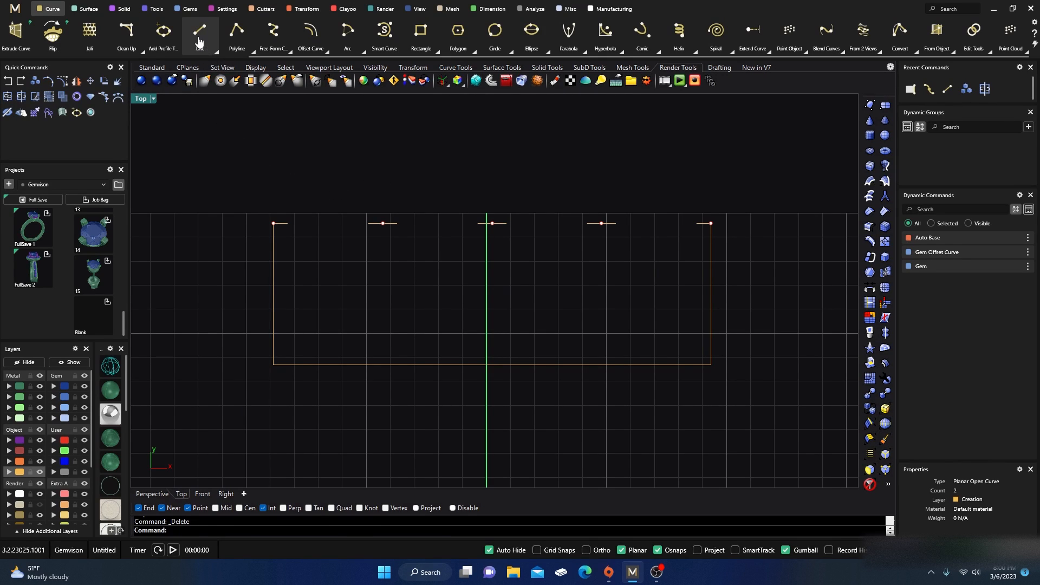
{"action": "scroll", "coordinate": [276, 169], "scroll_direction": "up", "scroll_amount": 3}
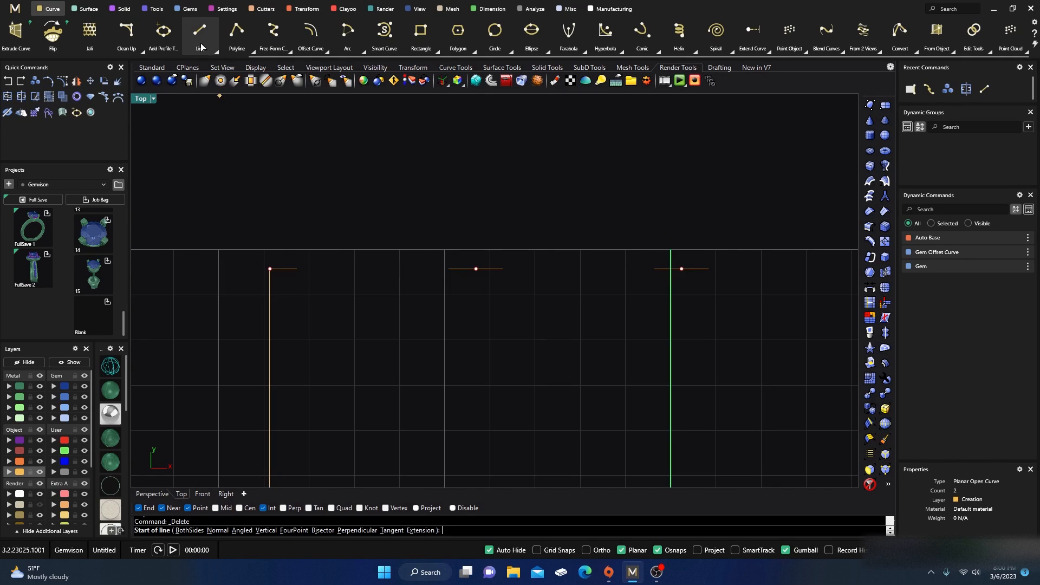
{"action": "left_click", "coordinate": [297, 269]}
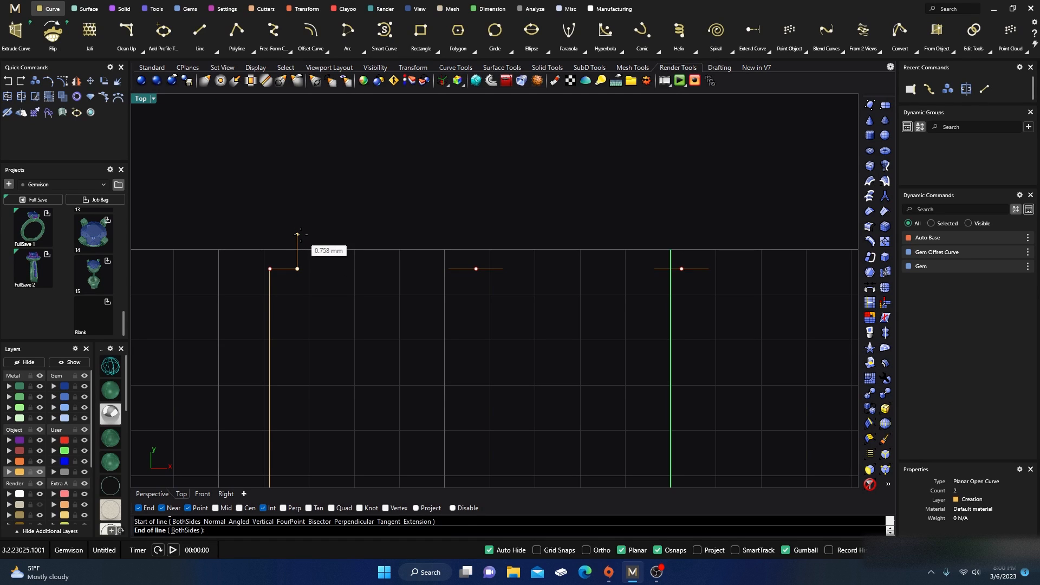
{"action": "left_click", "coordinate": [298, 235]}
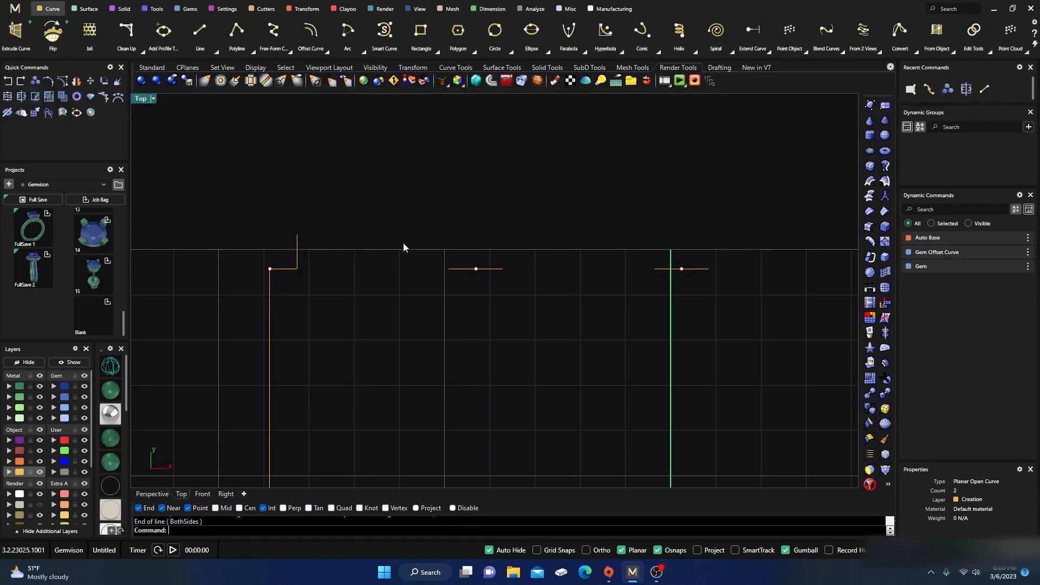
{"action": "scroll", "coordinate": [265, 217], "scroll_direction": "down", "scroll_amount": 3}
Step: Copy the vertical line to the ends of the other short horizontal lines along the top edge
{"action": "left_click", "coordinate": [280, 236]}
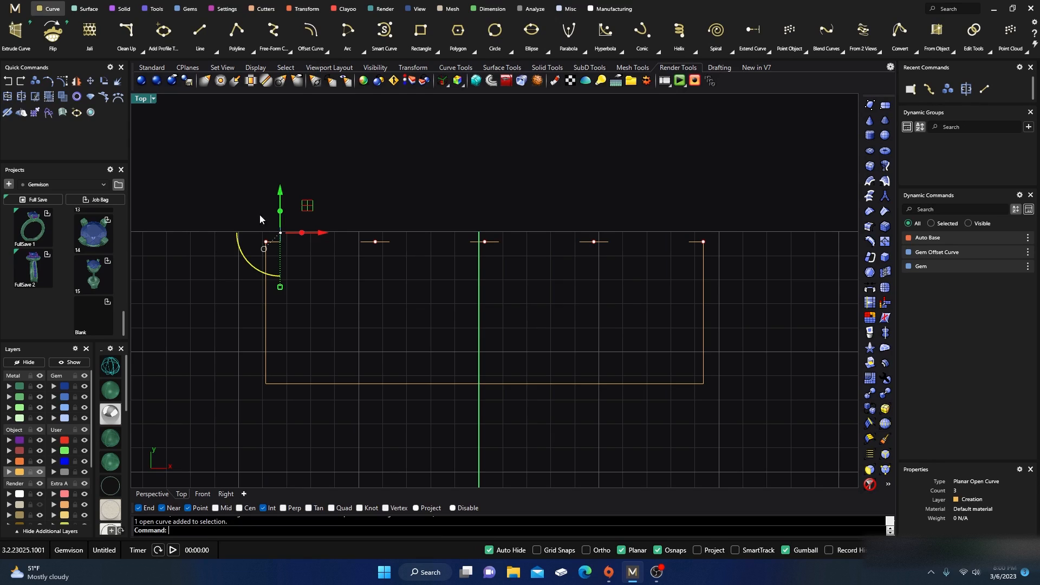
{"action": "left_click", "coordinate": [35, 86]}
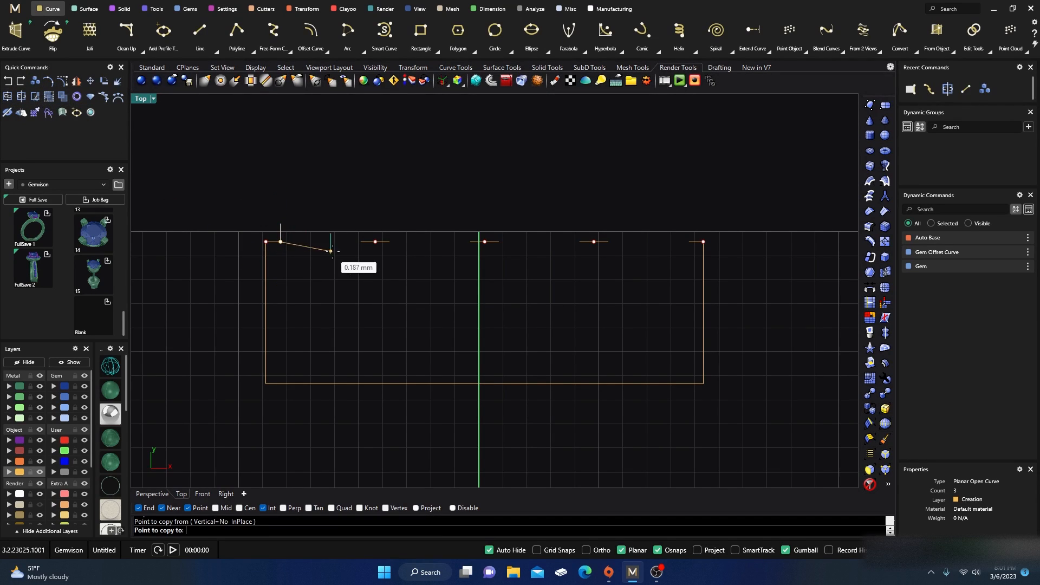
{"action": "left_click", "coordinate": [360, 241]}
{"action": "left_click", "coordinate": [390, 242]}
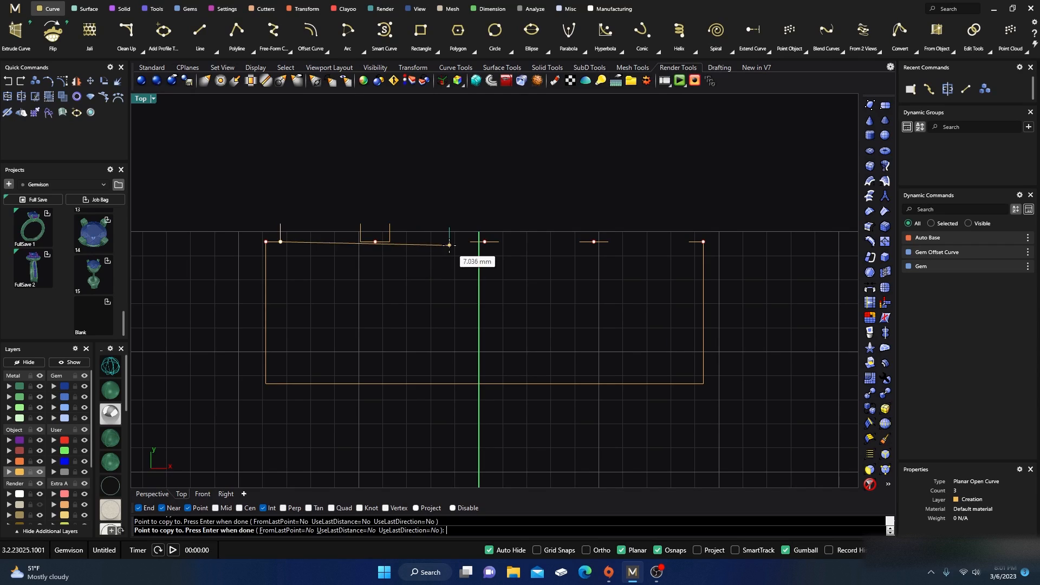
{"action": "left_click", "coordinate": [499, 242]}
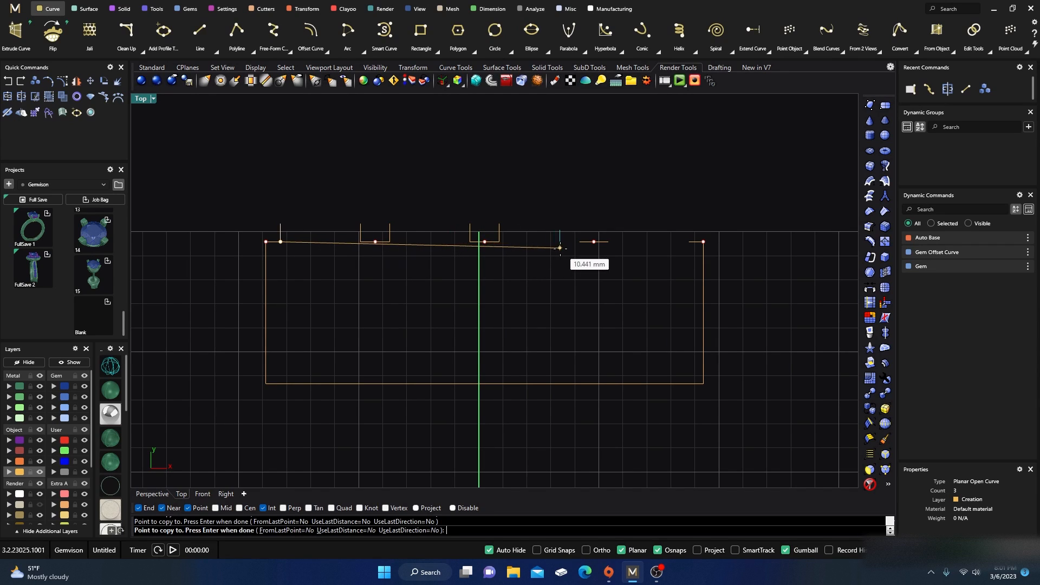
{"action": "left_click", "coordinate": [609, 242]}
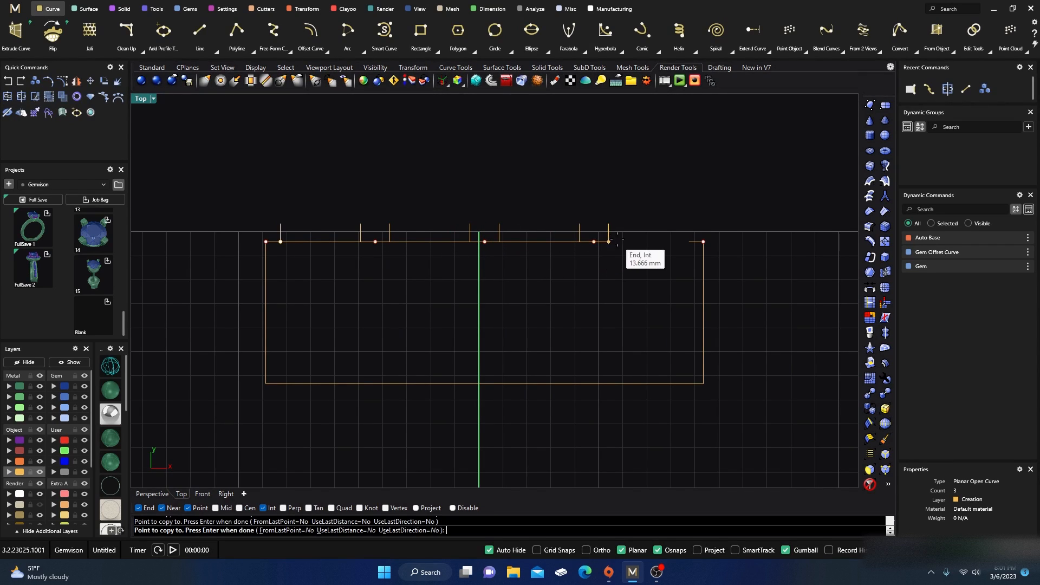
{"action": "left_click", "coordinate": [689, 242]}
{"action": "key", "text": "Return"}
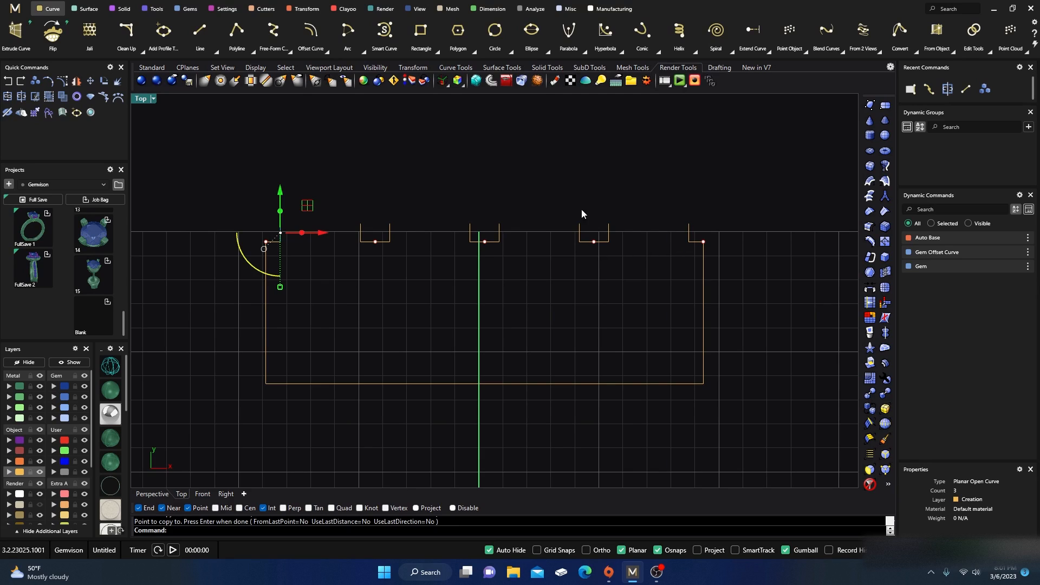
{"action": "left_click", "coordinate": [522, 168]}
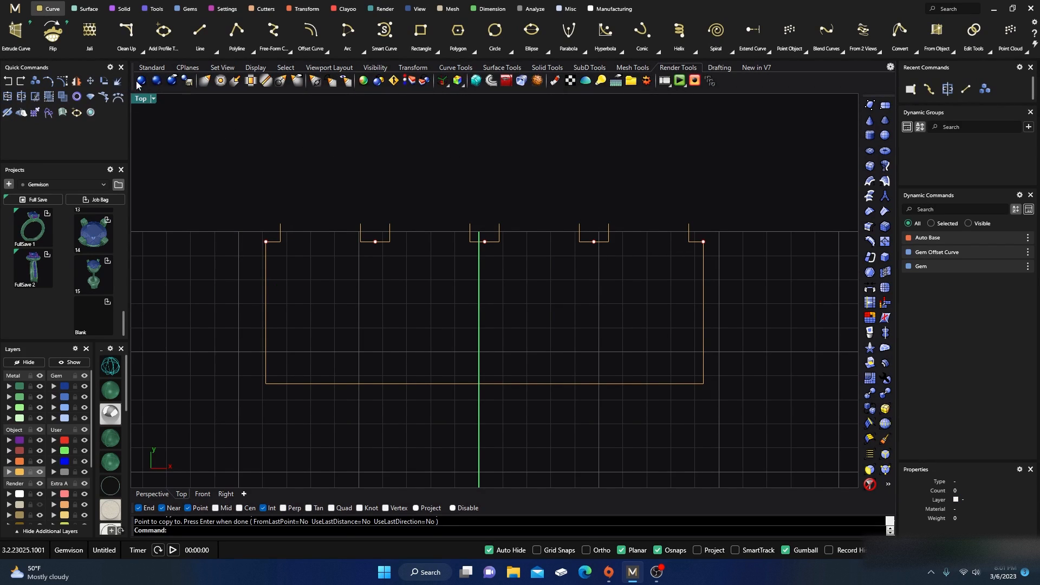
Step: Start Blend Curves between the first two vertical lines on the left and flip both curves downward
{"action": "scroll", "coordinate": [124, 34], "scroll_direction": "up", "scroll_amount": 5}
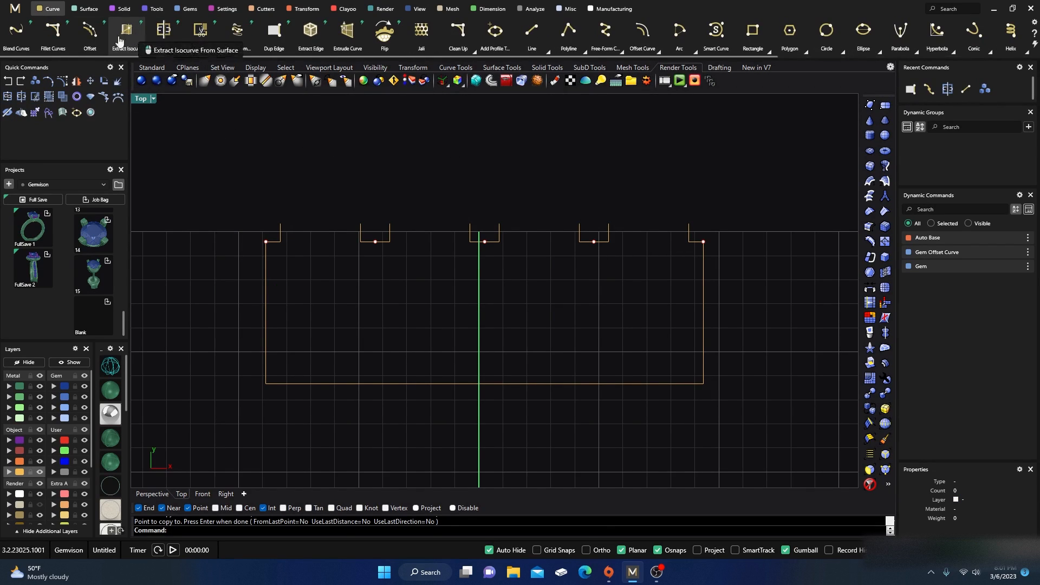
{"action": "left_click", "coordinate": [17, 33]}
{"action": "scroll", "coordinate": [288, 251], "scroll_direction": "up", "scroll_amount": 2}
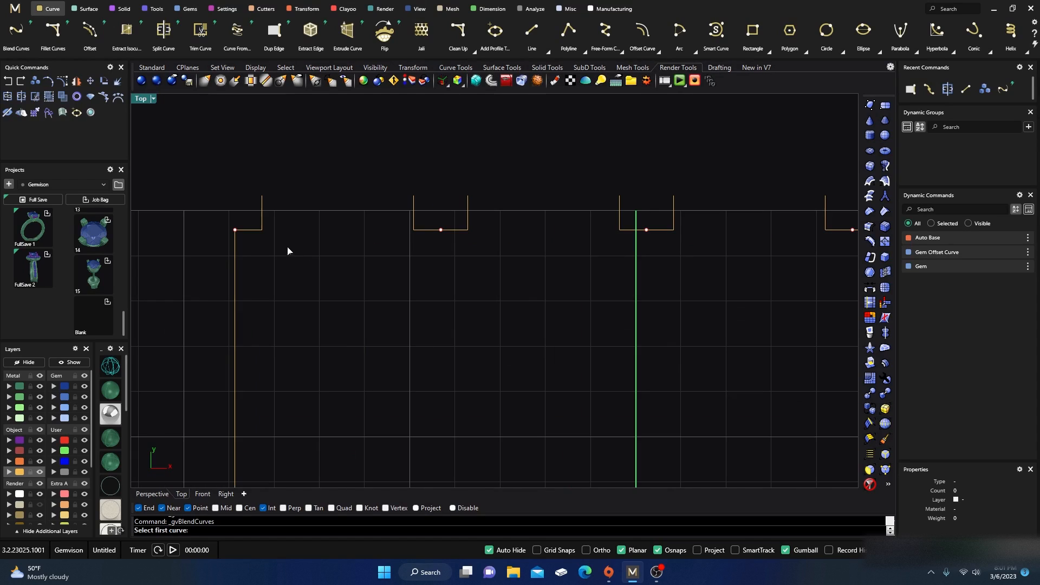
{"action": "left_click", "coordinate": [261, 230]}
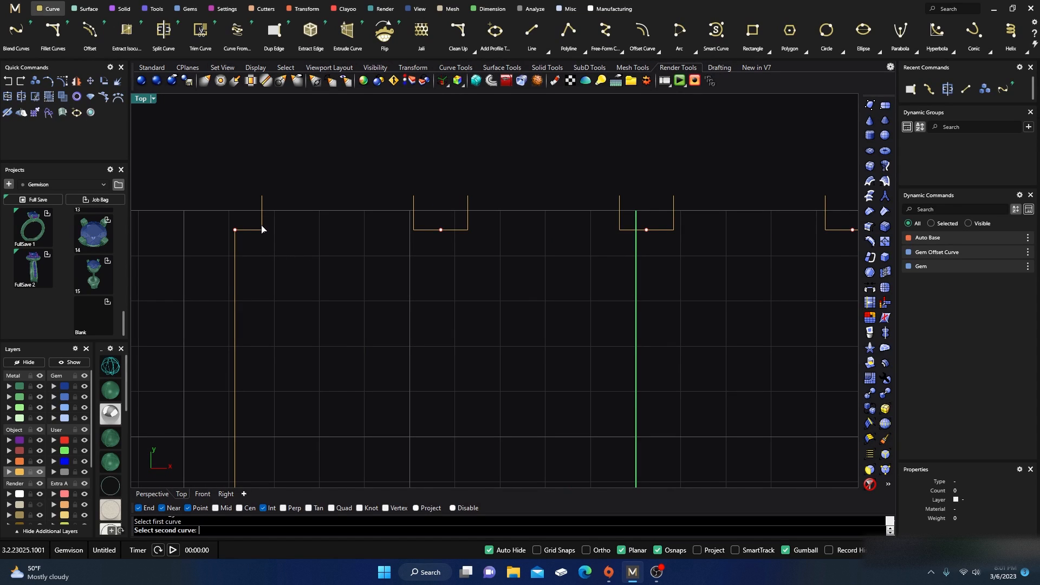
{"action": "left_click", "coordinate": [414, 228]}
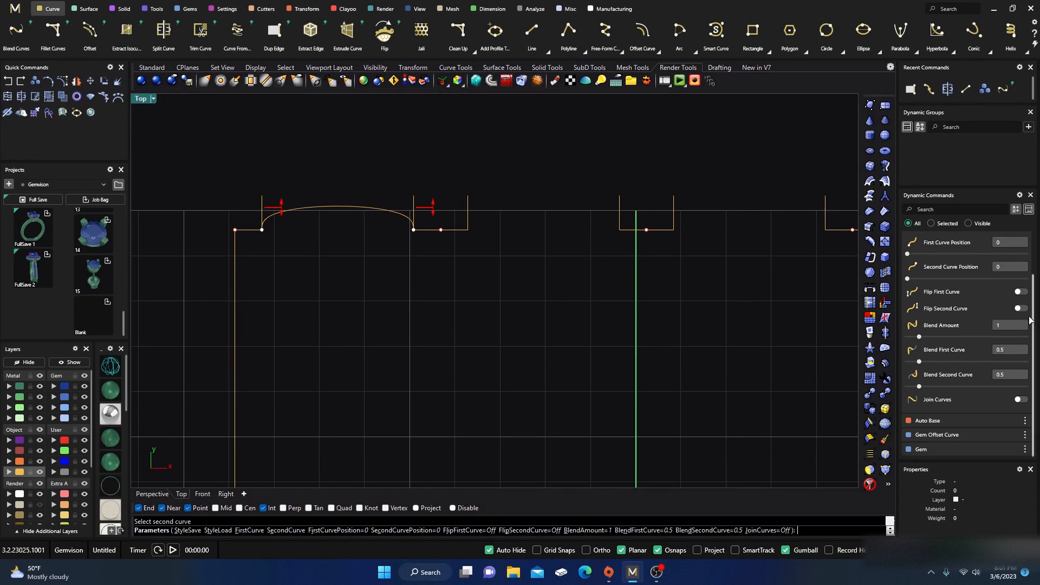
{"action": "left_click", "coordinate": [1021, 291]}
{"action": "left_click", "coordinate": [1022, 308]}
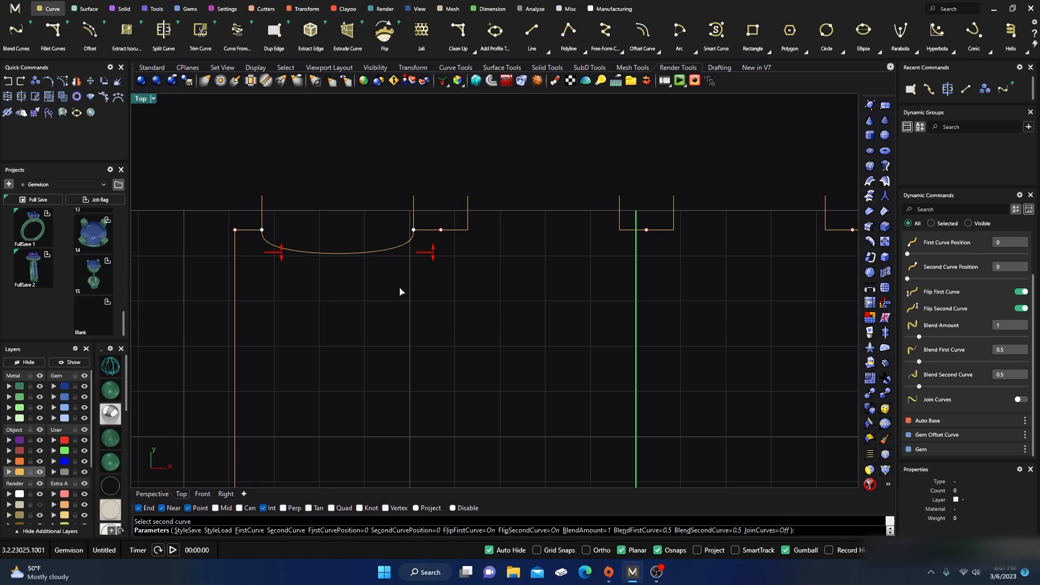
Step: Drag the blend handles to deepen the U-shaped blend, setting both blend values to 3.3, and finish
{"action": "left_click_drag", "start_coordinate": [281, 253], "coordinate": [272, 383]}
{"action": "left_click_drag", "start_coordinate": [433, 254], "coordinate": [438, 373]}
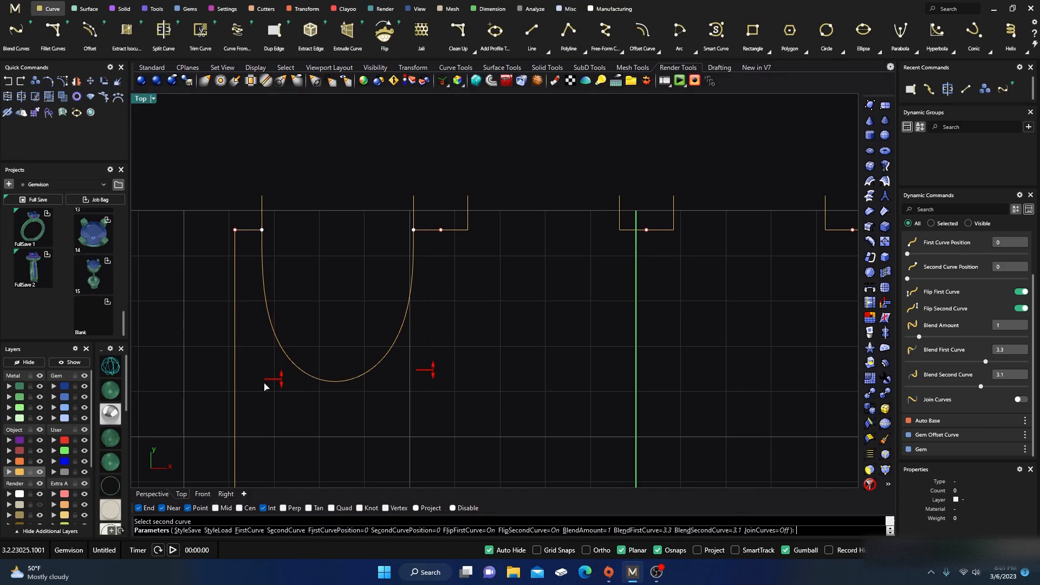
{"action": "left_click_drag", "start_coordinate": [281, 381], "coordinate": [283, 383]}
{"action": "mouse_move", "coordinate": [425, 374]}
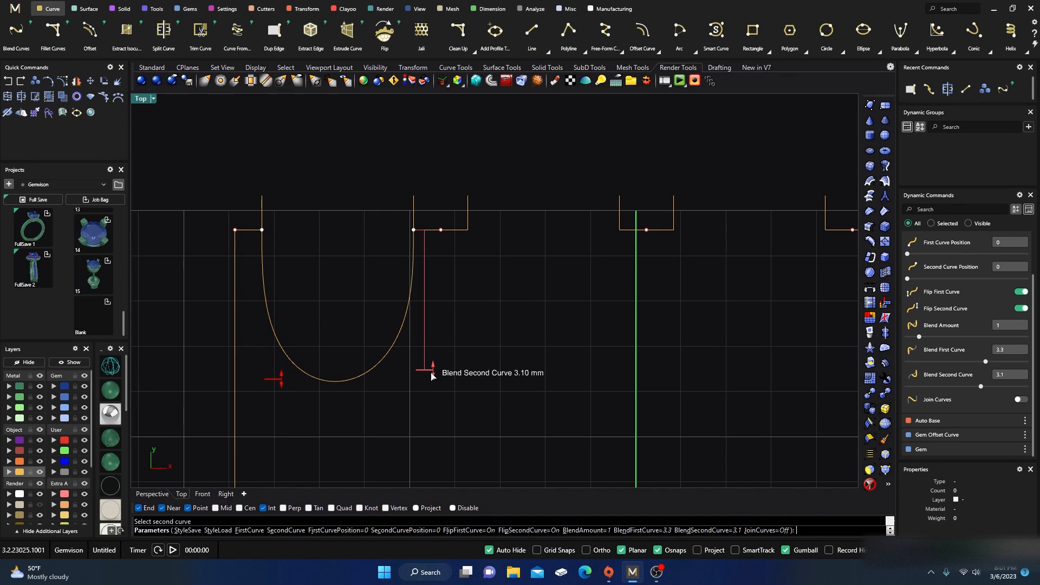
{"action": "left_click_drag", "start_coordinate": [433, 376], "coordinate": [426, 374]}
{"action": "scroll", "coordinate": [392, 323], "scroll_direction": "down", "scroll_amount": 3}
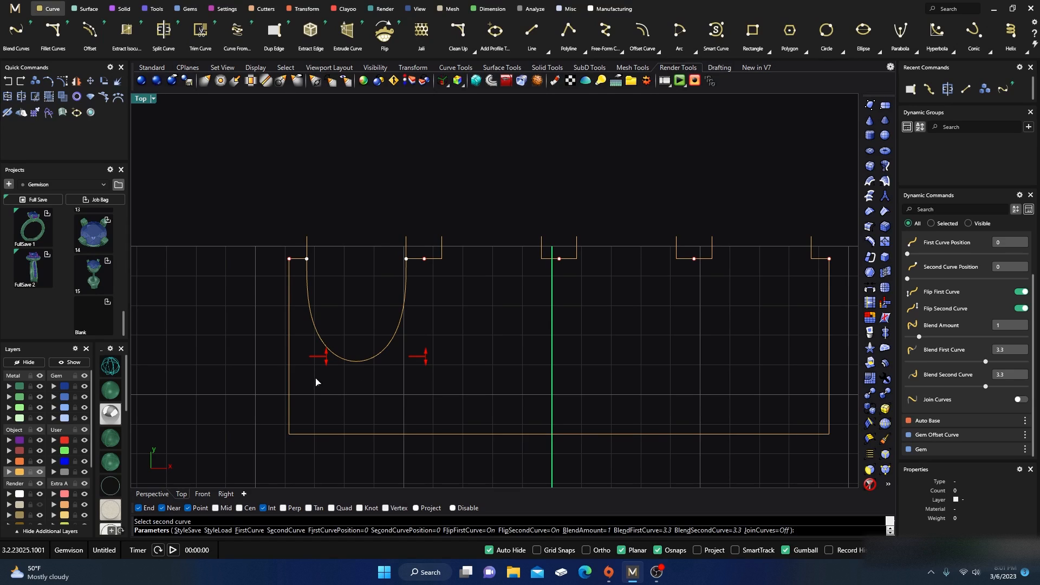
{"action": "scroll", "coordinate": [380, 387], "scroll_direction": "down", "scroll_amount": 7}
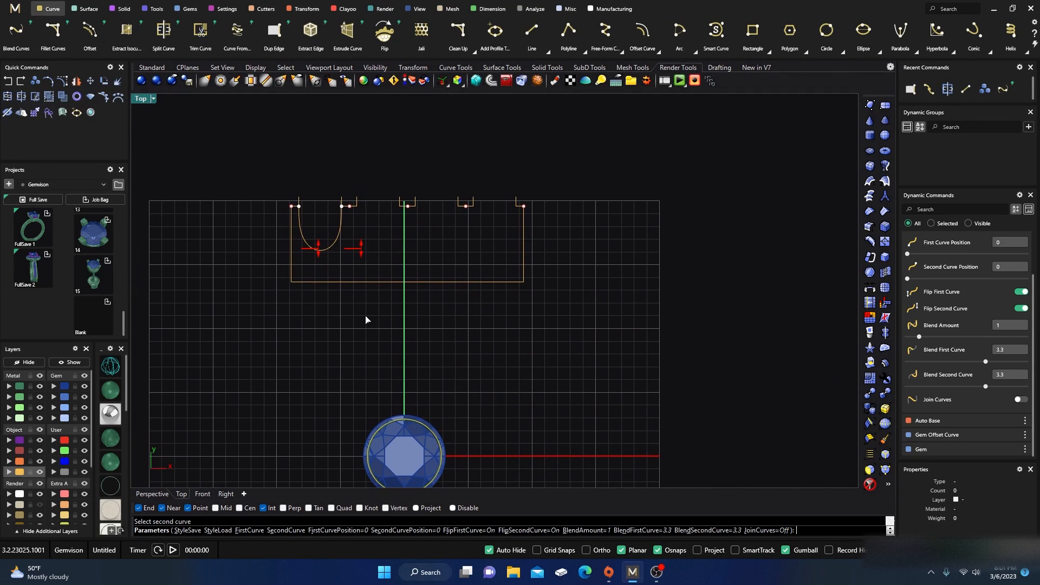
{"action": "scroll", "coordinate": [328, 284], "scroll_direction": "up", "scroll_amount": 3}
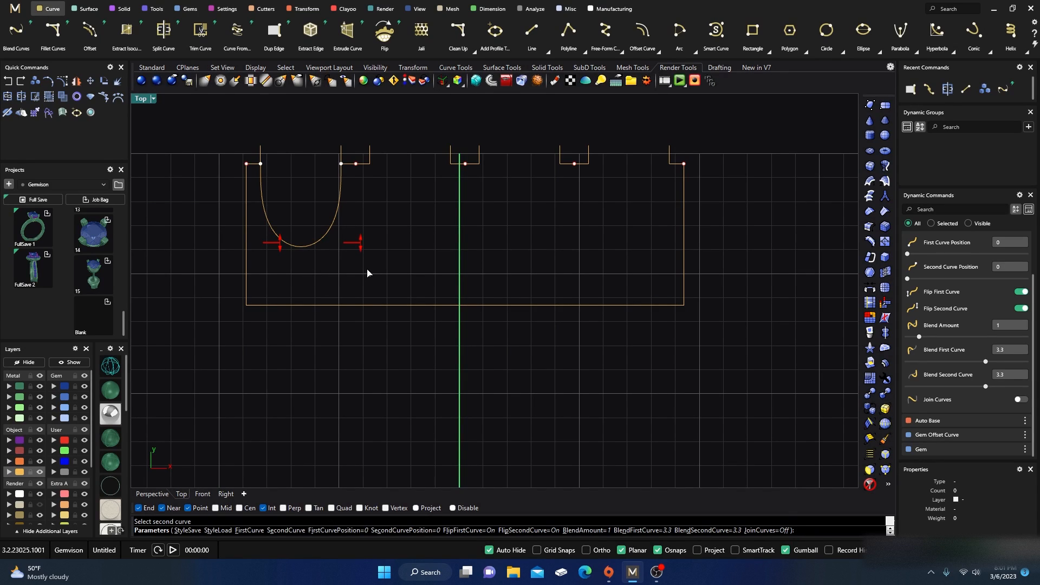
{"action": "key", "text": "Escape"}
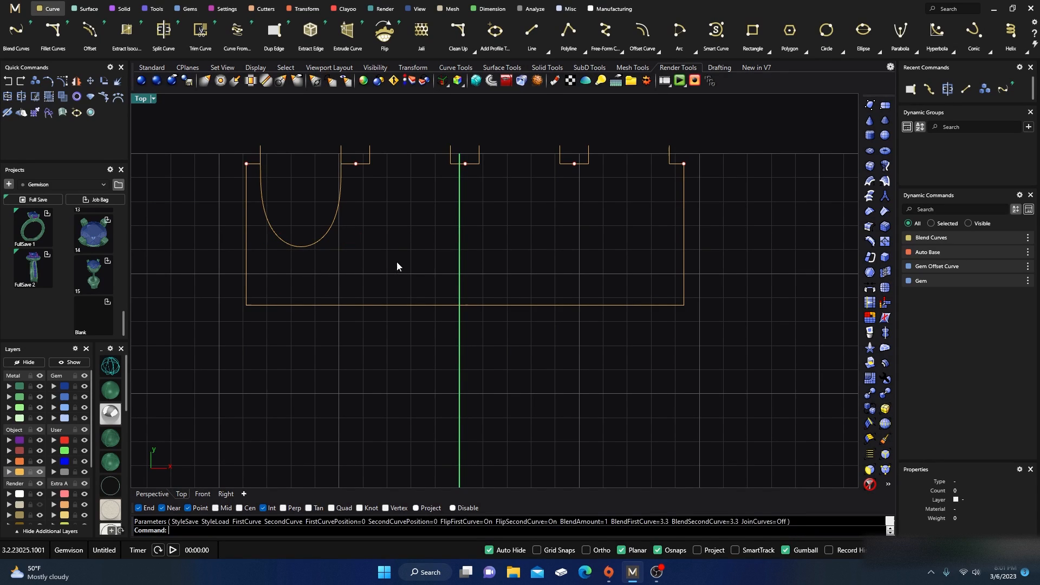
Step: Copy the U-shaped blend curve to the other three pairs of vertical lines along the top edge
{"action": "left_click", "coordinate": [311, 246]}
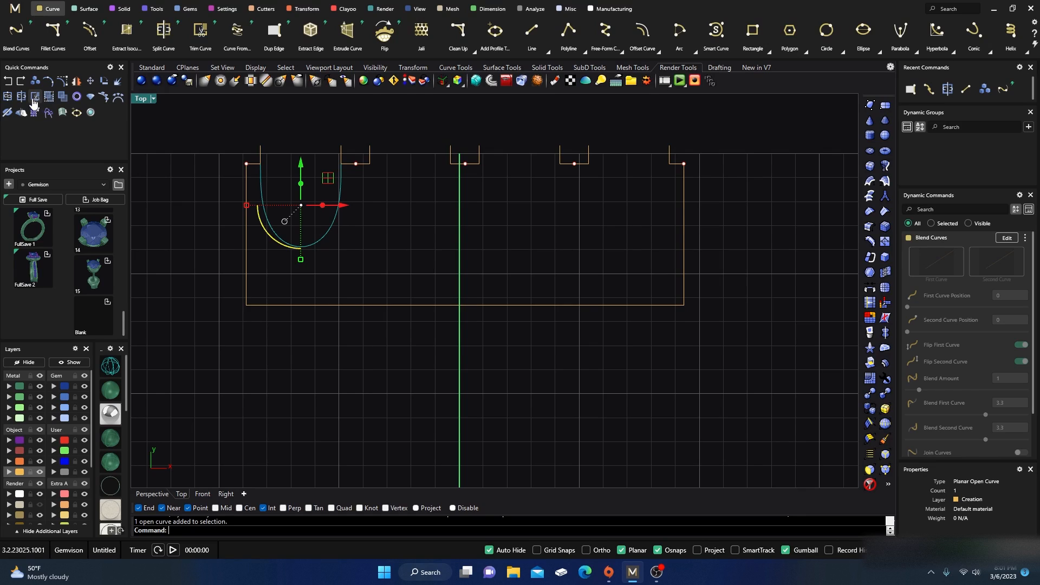
{"action": "left_click", "coordinate": [35, 83]}
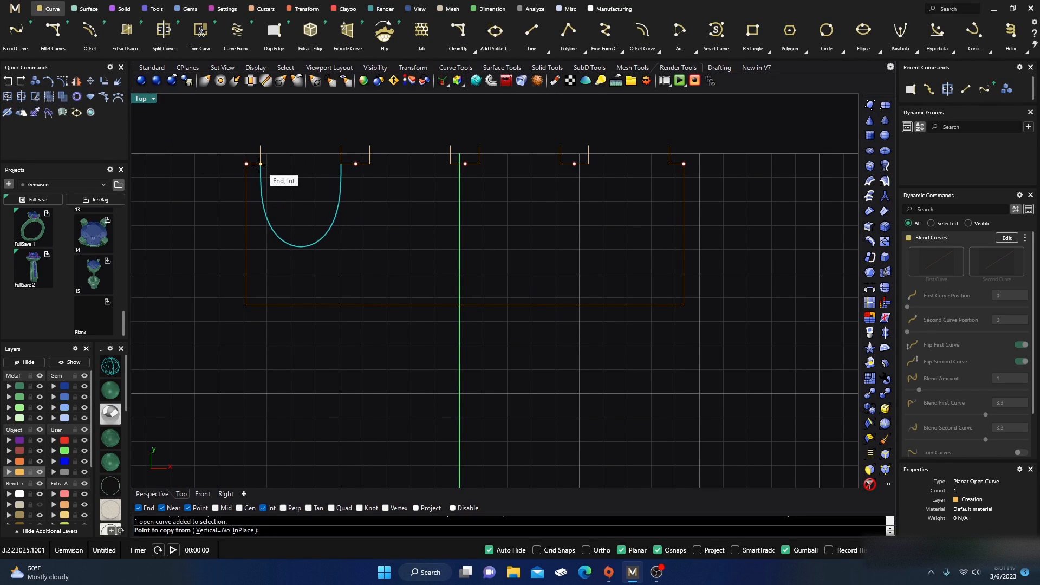
{"action": "left_click", "coordinate": [261, 163]}
{"action": "left_click", "coordinate": [370, 164]}
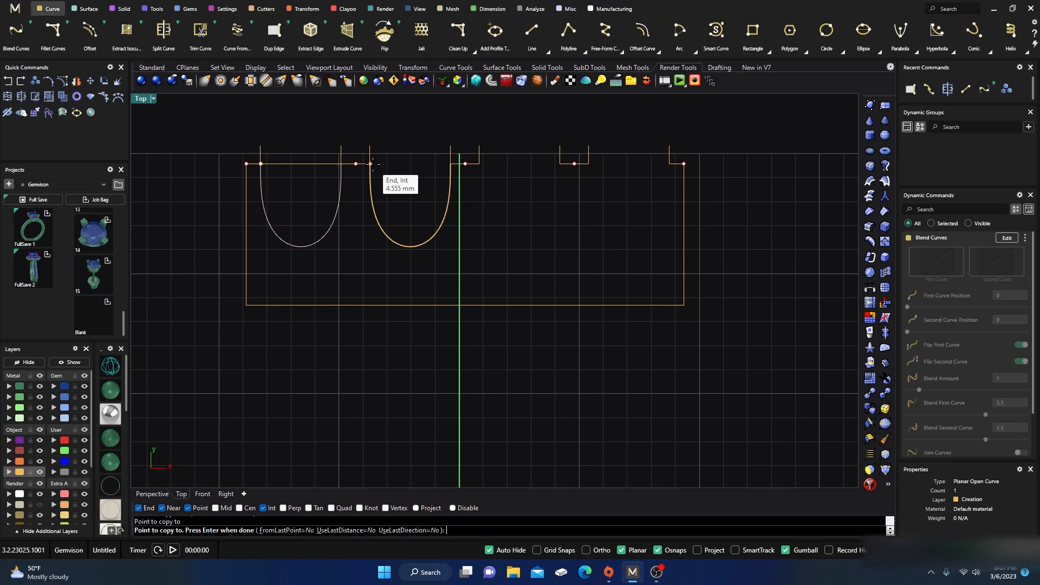
{"action": "left_click", "coordinate": [479, 163]}
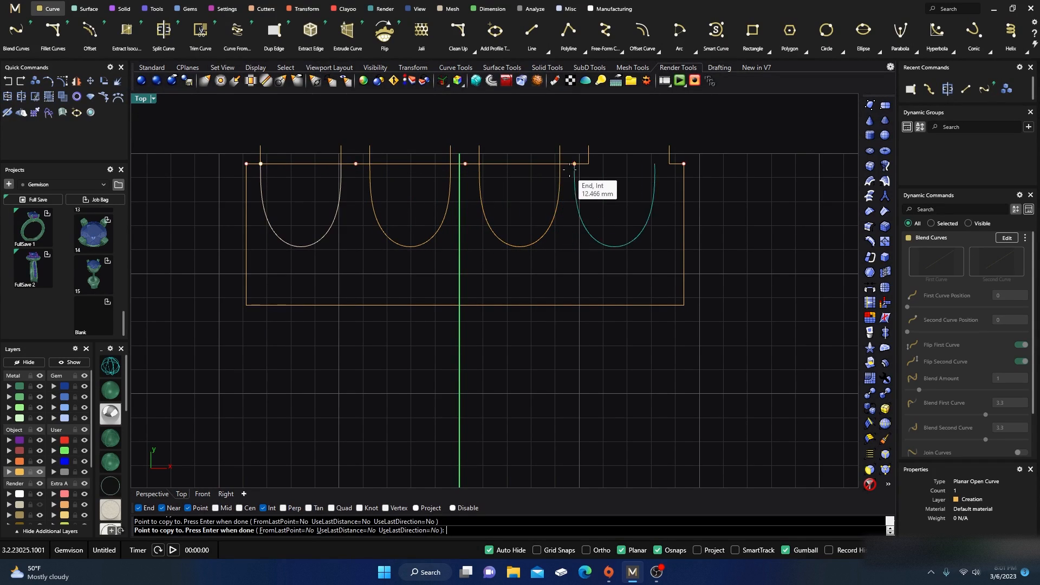
{"action": "left_click", "coordinate": [588, 164]}
{"action": "key", "text": "Return"}
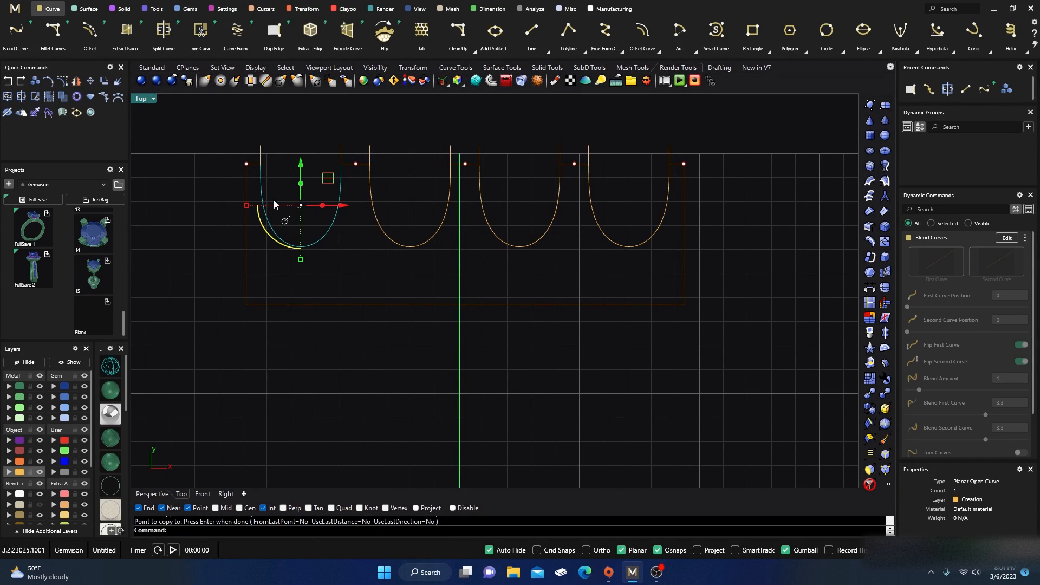
Step: Move the eight vertical construction lines onto the User 04 layer
{"action": "left_click", "coordinate": [282, 133]}
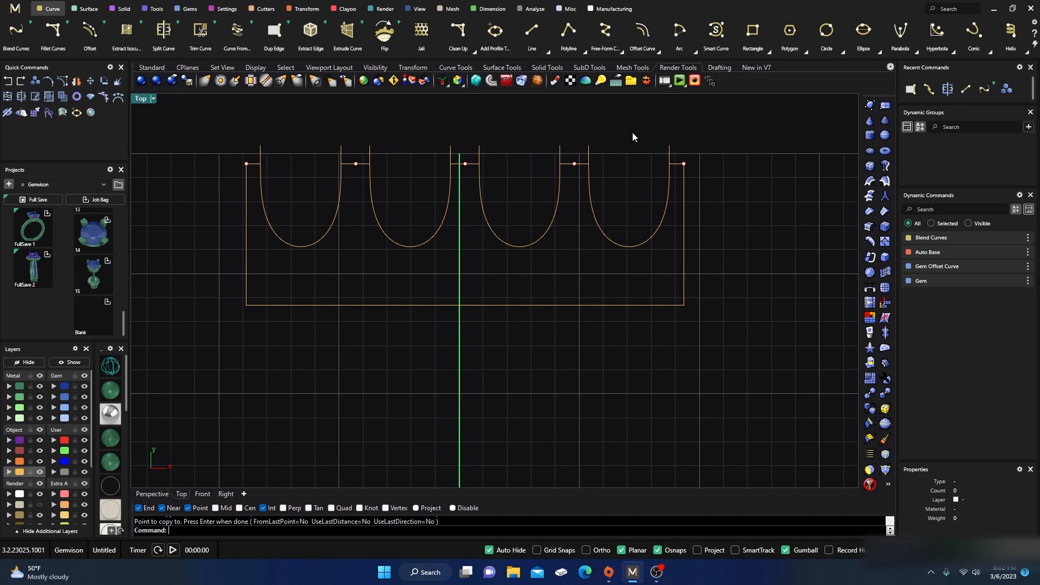
{"action": "left_click_drag", "start_coordinate": [702, 132], "coordinate": [306, 152]}
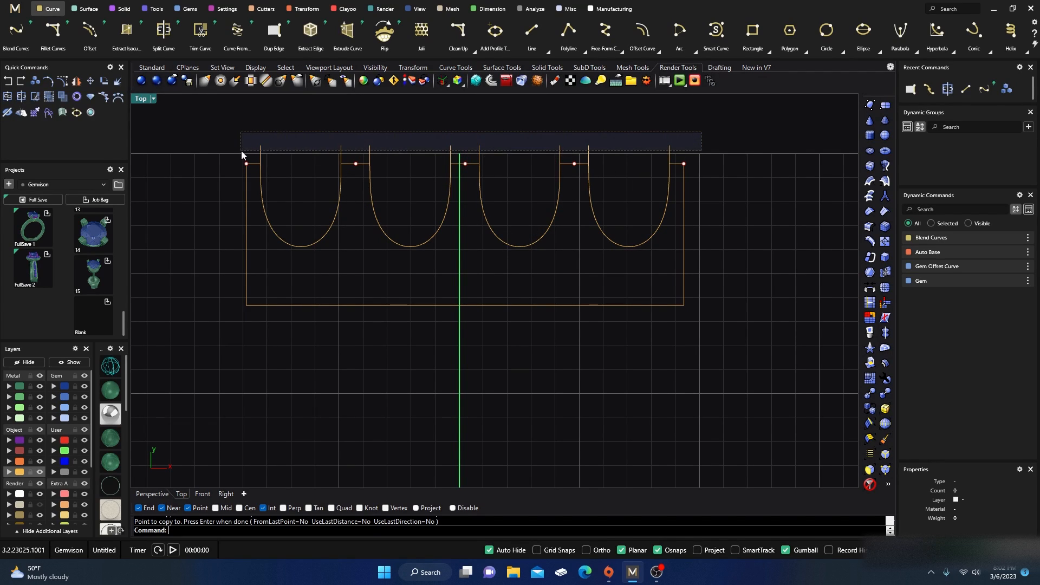
{"action": "left_click_drag", "start_coordinate": [242, 151], "coordinate": [240, 151]}
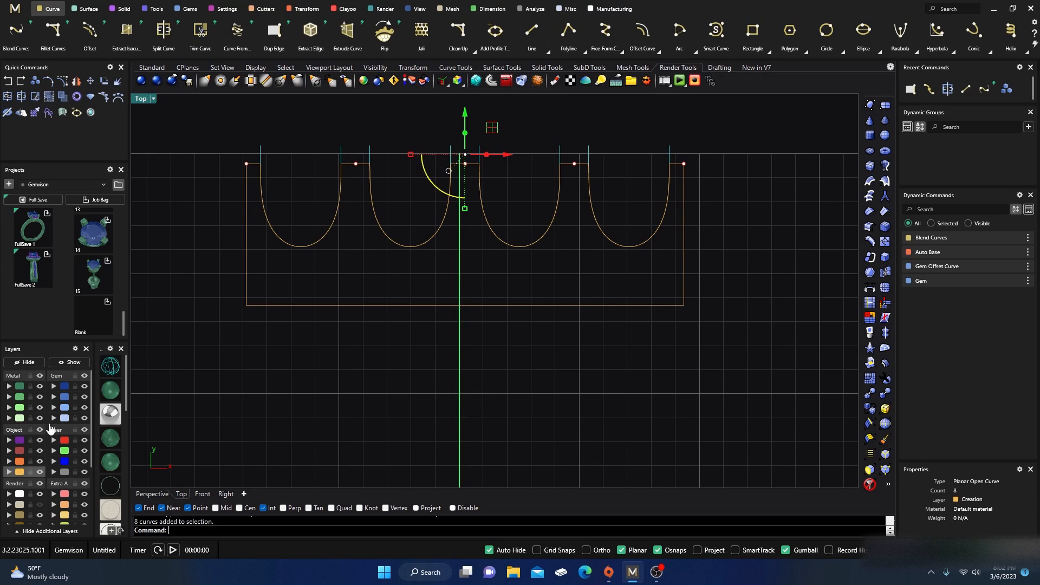
{"action": "left_click", "coordinate": [67, 471]}
{"action": "key", "text": "Escape"}
{"action": "right_click_drag", "start_coordinate": [329, 379], "coordinate": [337, 367]}
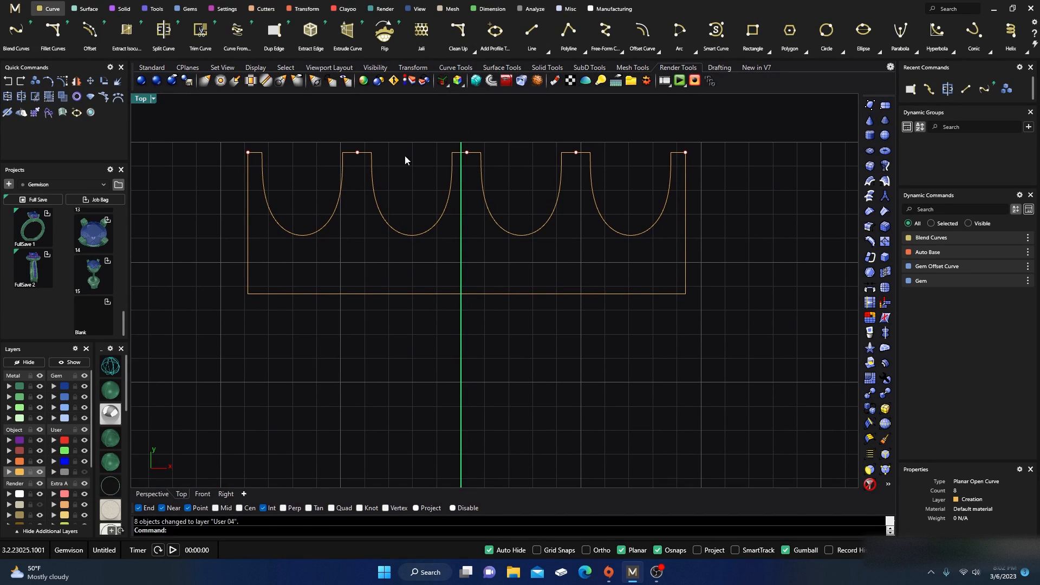
Step: Join the U-shaped blends and the outline curves on the Creation layer into one closed curve
{"action": "left_click", "coordinate": [17, 472]}
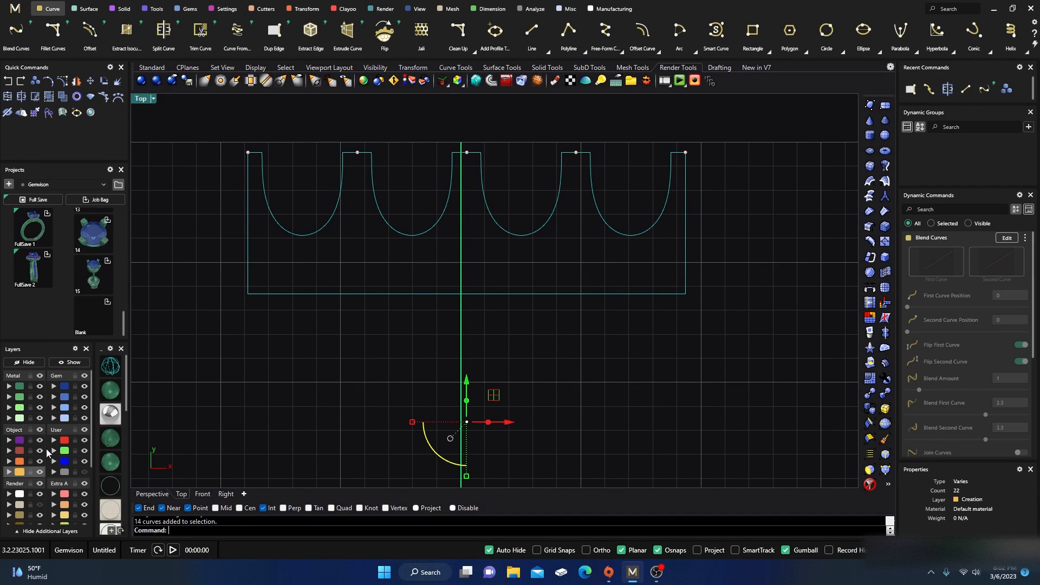
{"action": "left_click", "coordinate": [9, 98]}
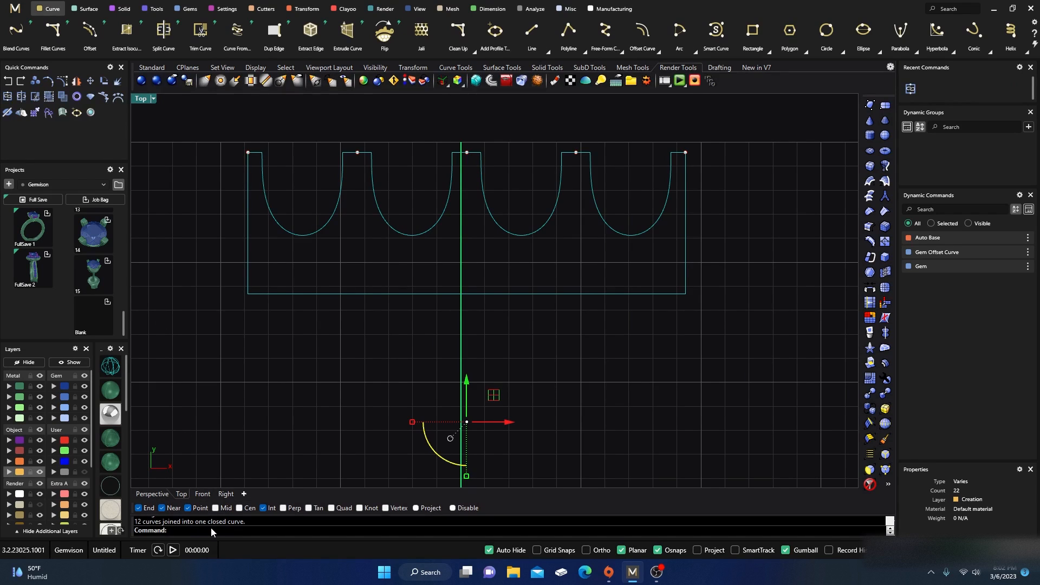
{"action": "key", "text": "Escape"}
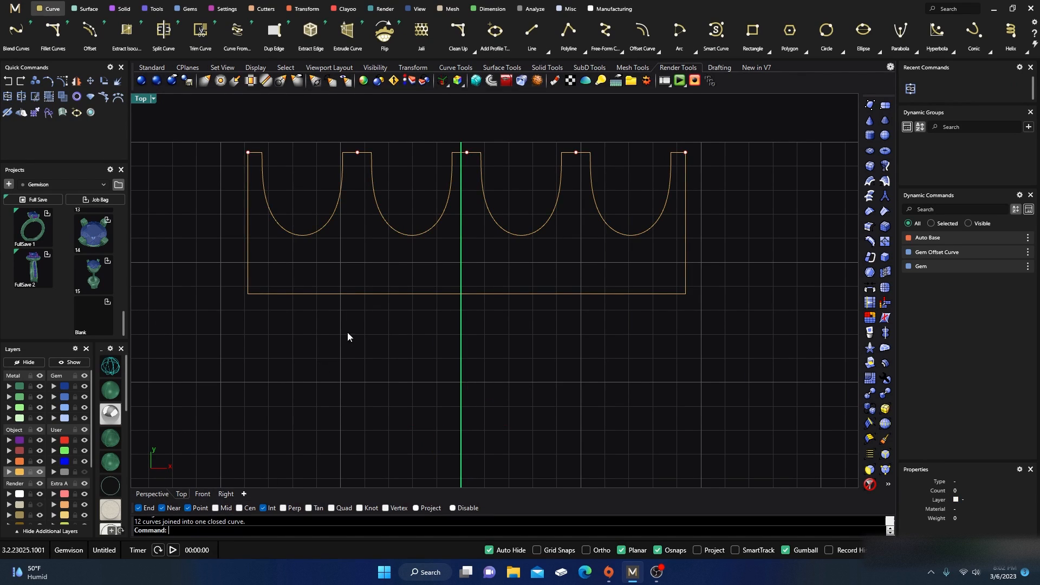
Step: Extrude the closed cutout profile into a flat strip using the gumball in the Right view
{"action": "left_click", "coordinate": [416, 294]}
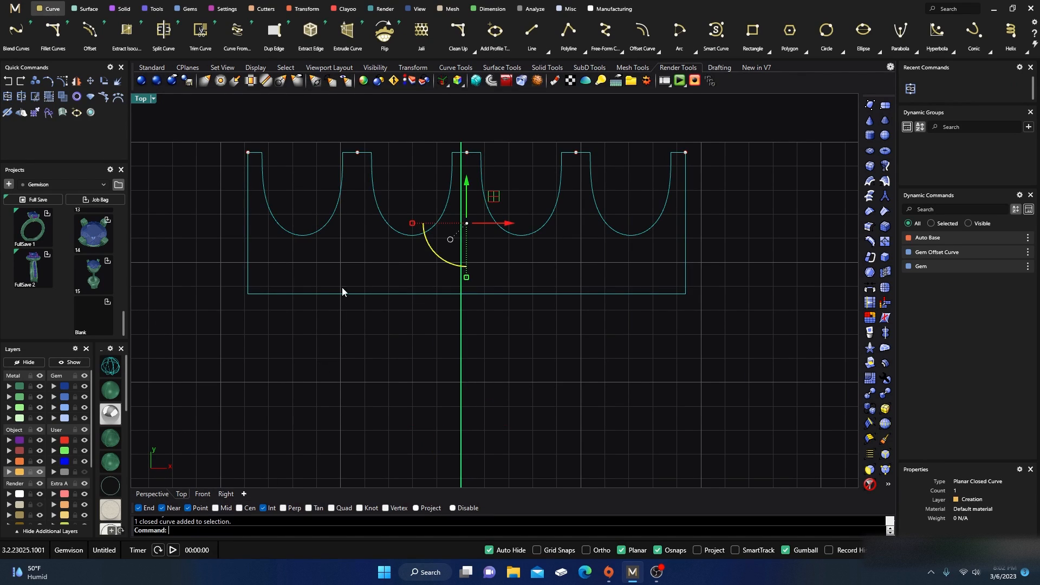
{"action": "double_click", "coordinate": [143, 100]}
{"action": "scroll", "coordinate": [569, 325], "scroll_direction": "down", "scroll_amount": 3}
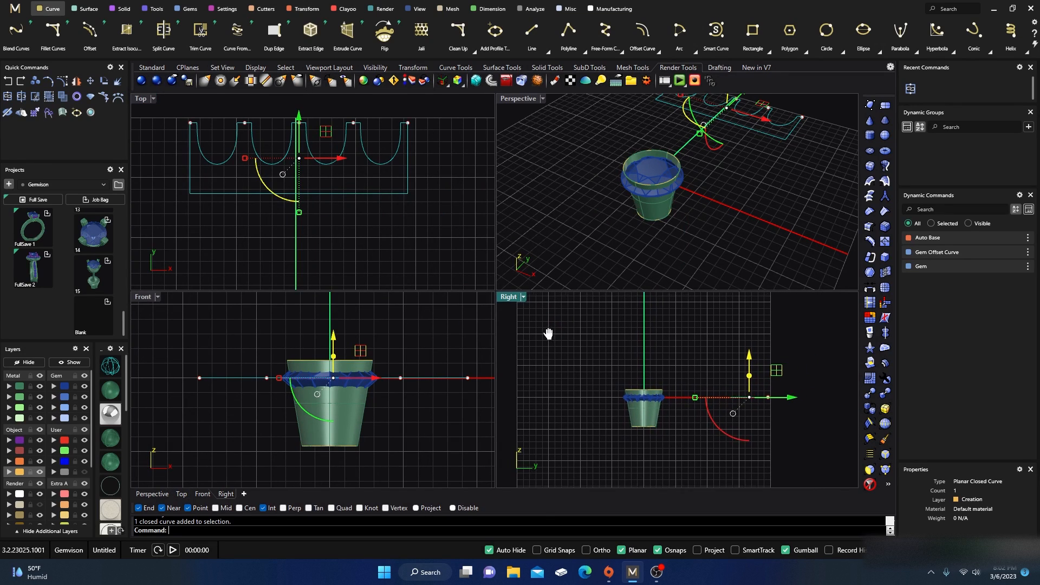
{"action": "scroll", "coordinate": [739, 416], "scroll_direction": "up", "scroll_amount": 3}
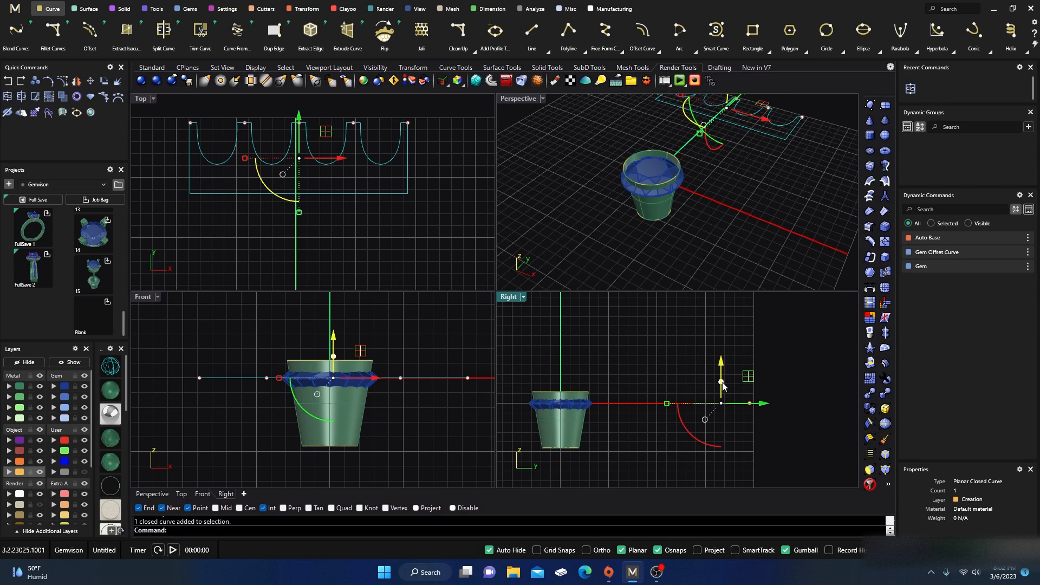
{"action": "left_click", "coordinate": [721, 384]}
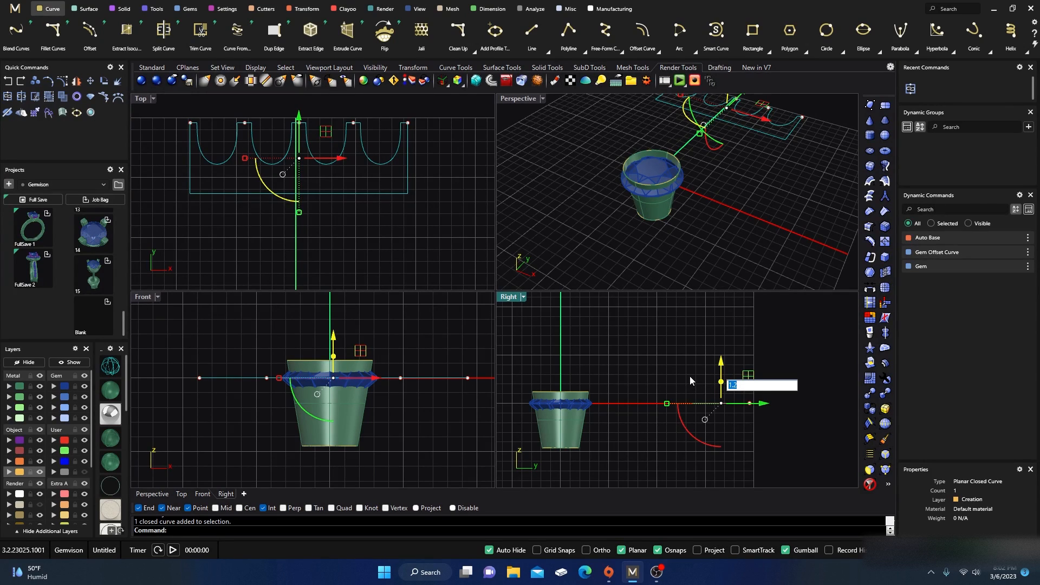
{"action": "key", "text": "Return"}
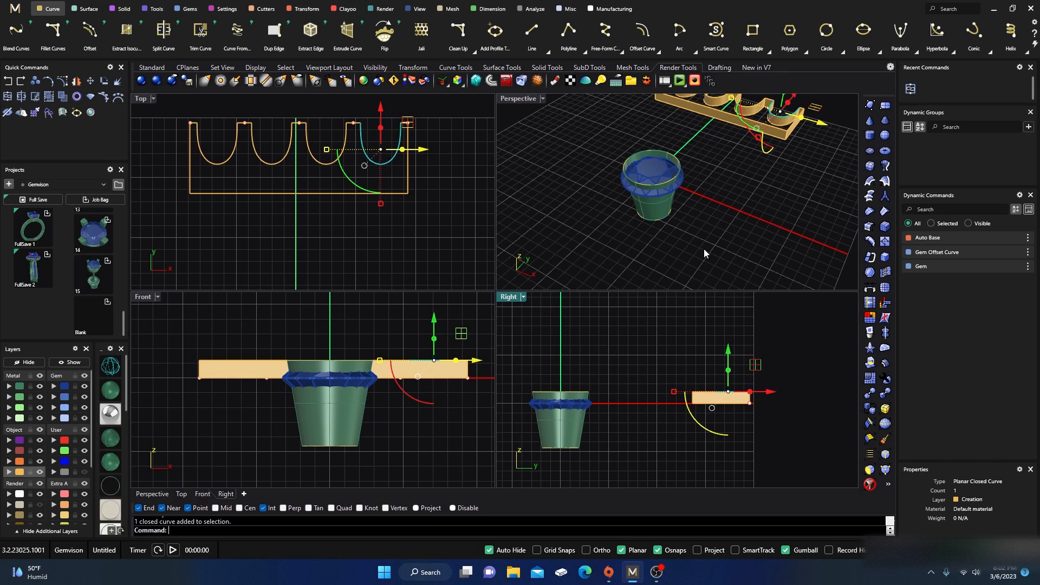
{"action": "key", "text": "ctrl+j"}
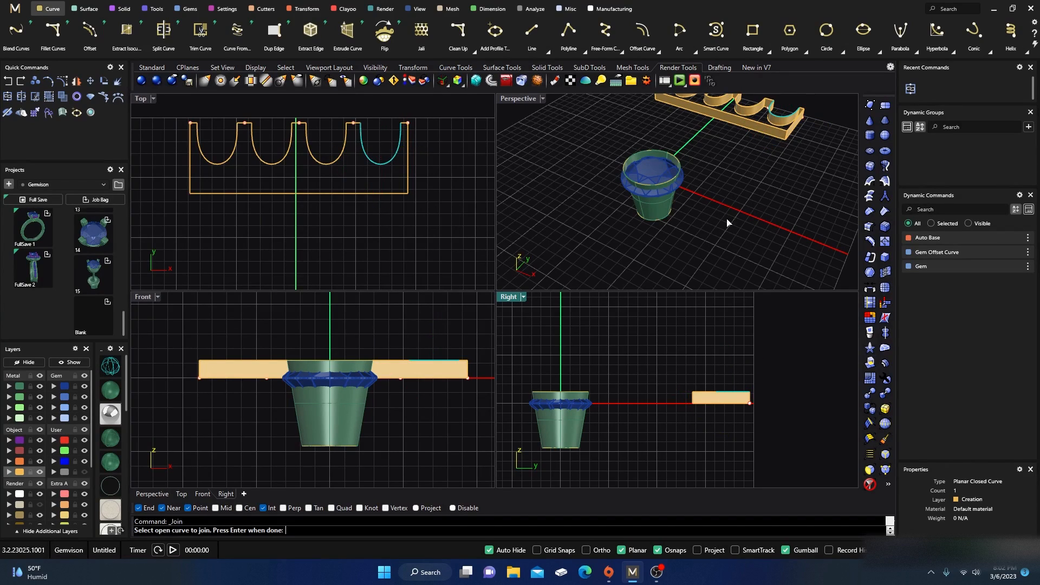
{"action": "left_click", "coordinate": [751, 126]}
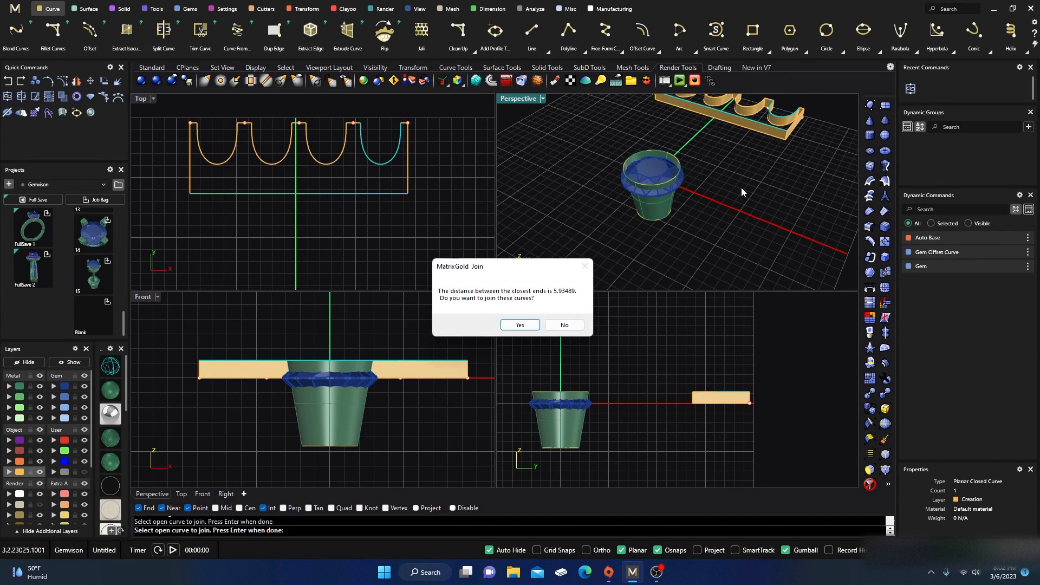
{"action": "left_click", "coordinate": [565, 324]}
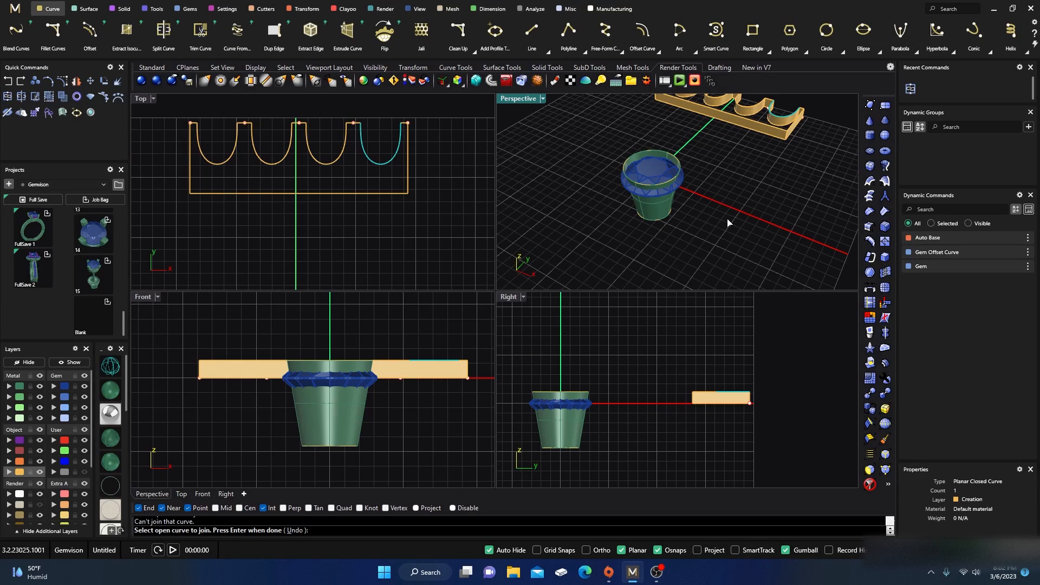
{"action": "key", "text": "Return"}
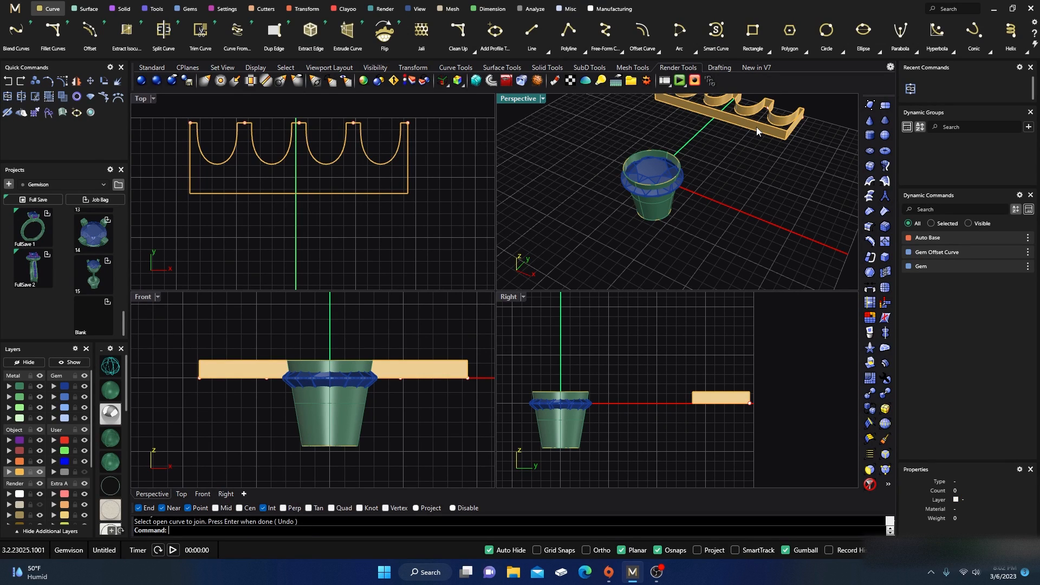
Step: Cap the open extrusion to make it a closed solid
{"action": "left_click", "coordinate": [757, 128]}
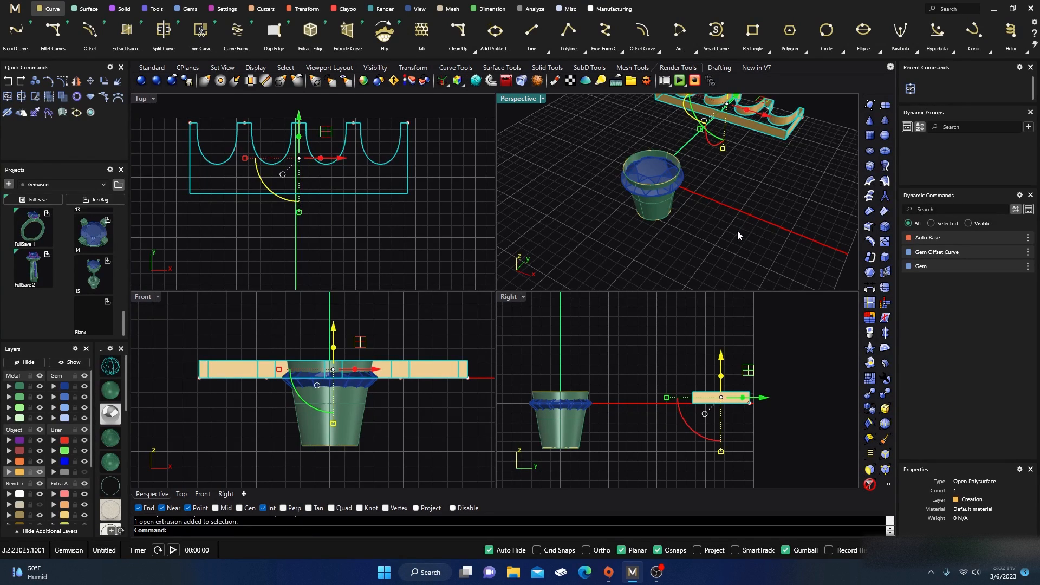
{"action": "type", "text": "Cap"}
{"action": "key", "text": "Return"}
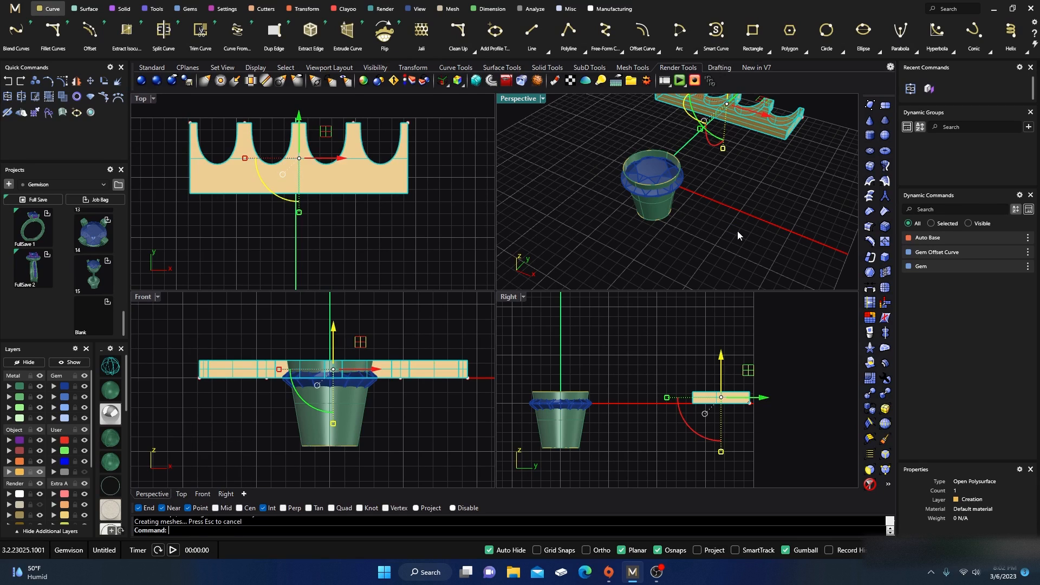
{"action": "right_click_drag", "start_coordinate": [733, 203], "coordinate": [744, 209]}
Step: Explode the capped strip into separate surfaces
{"action": "left_click", "coordinate": [782, 107]}
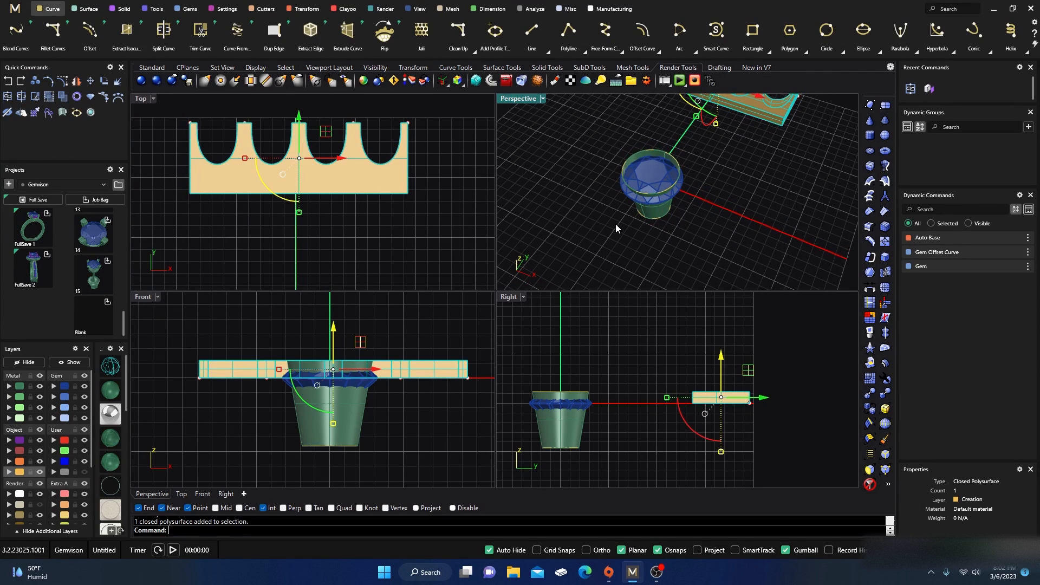
{"action": "double_click", "coordinate": [519, 99]}
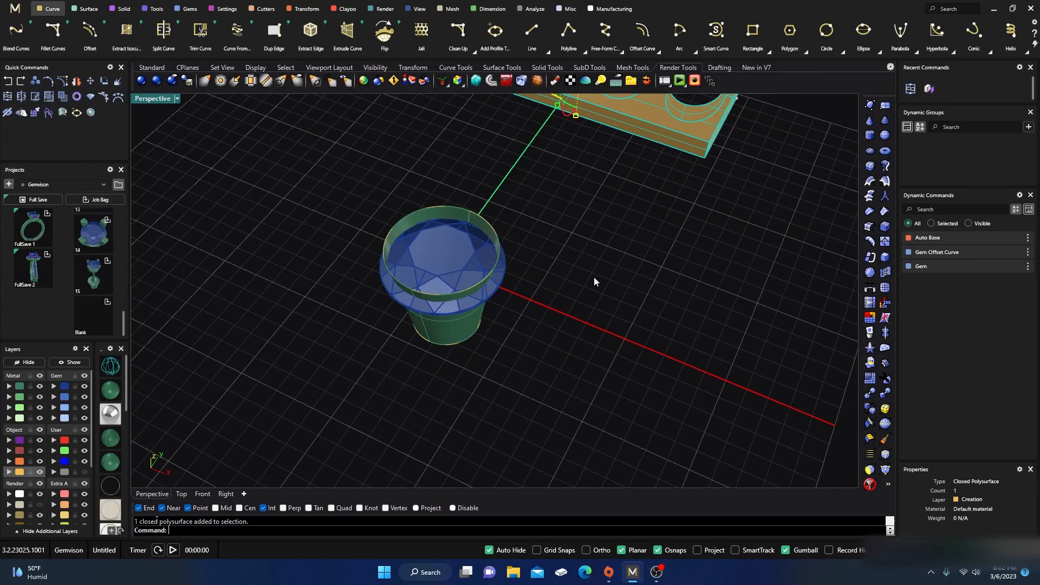
{"action": "right_click_drag", "start_coordinate": [594, 277], "coordinate": [562, 273]}
{"action": "key", "text": "Escape"}
{"action": "scroll", "coordinate": [645, 216], "scroll_direction": "up", "scroll_amount": 3}
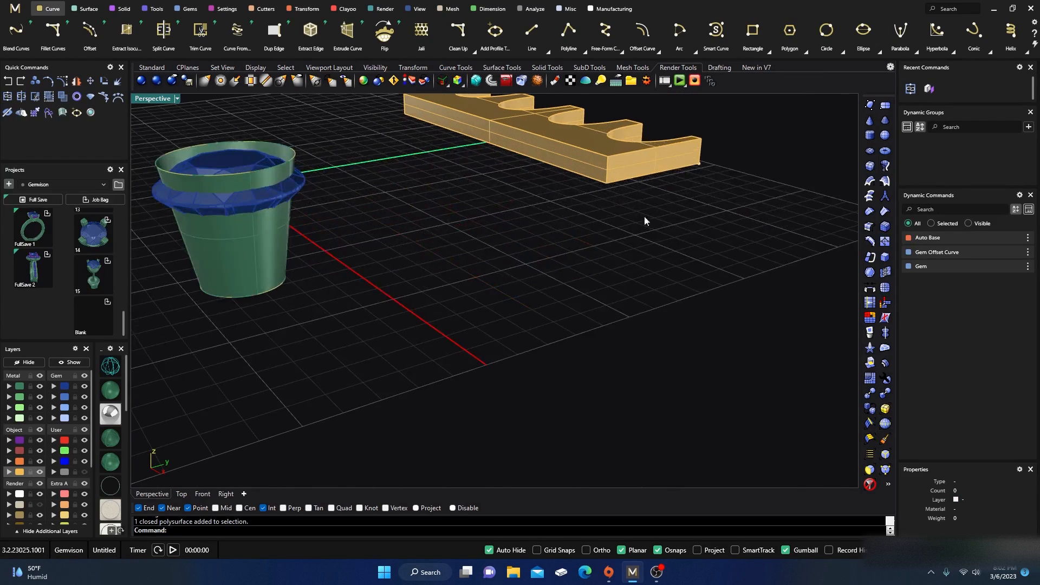
{"action": "left_click", "coordinate": [628, 165]}
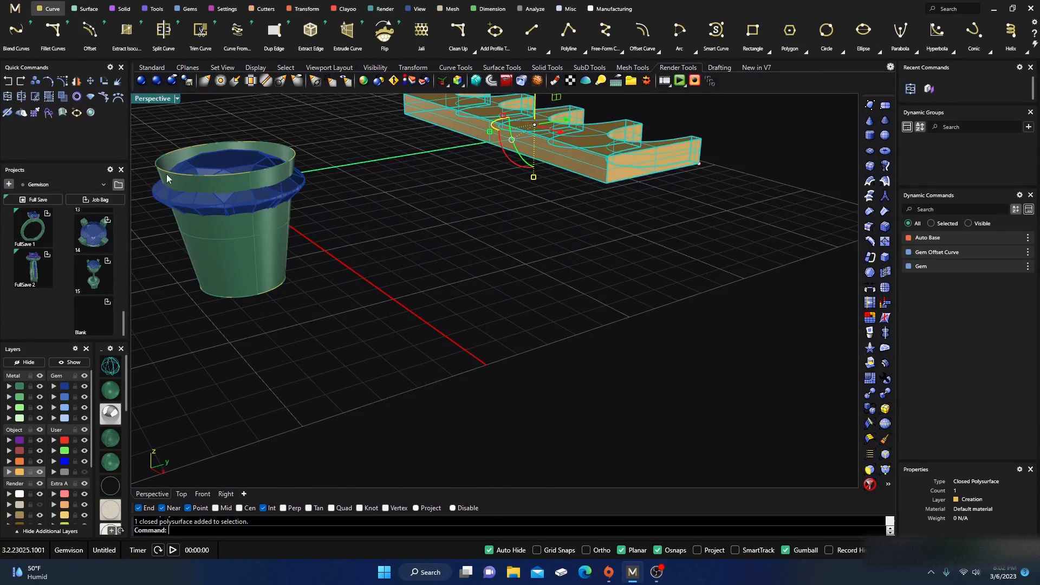
{"action": "left_click", "coordinate": [104, 97]}
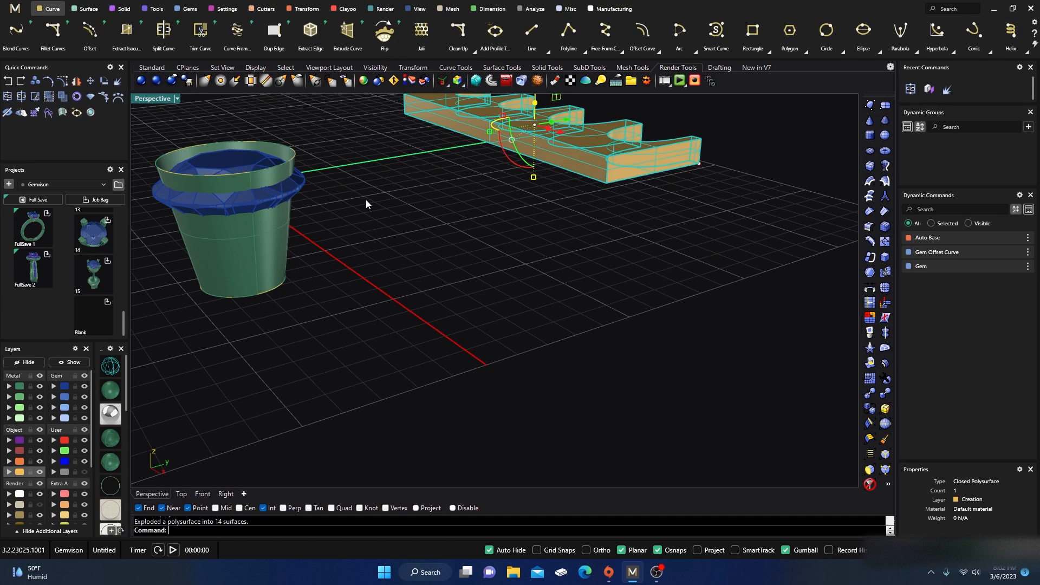
Step: Delete the two end faces of the exploded strip
{"action": "left_click", "coordinate": [653, 155]}
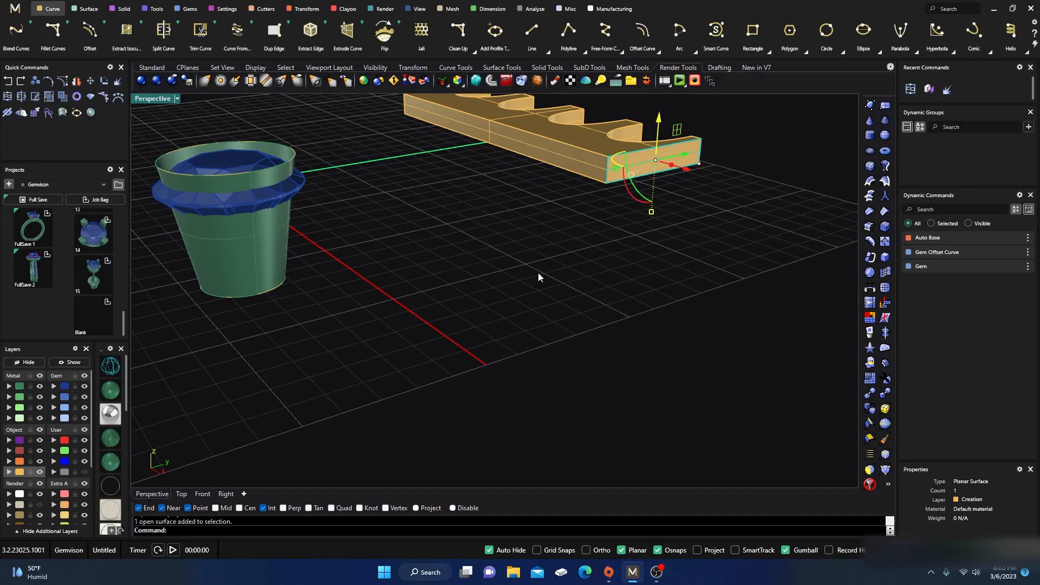
{"action": "key", "text": "Delete"}
{"action": "scroll", "coordinate": [542, 271], "scroll_direction": "down", "scroll_amount": 4}
{"action": "right_click_drag", "start_coordinate": [557, 268], "coordinate": [239, 265]}
{"action": "left_click", "coordinate": [229, 242]}
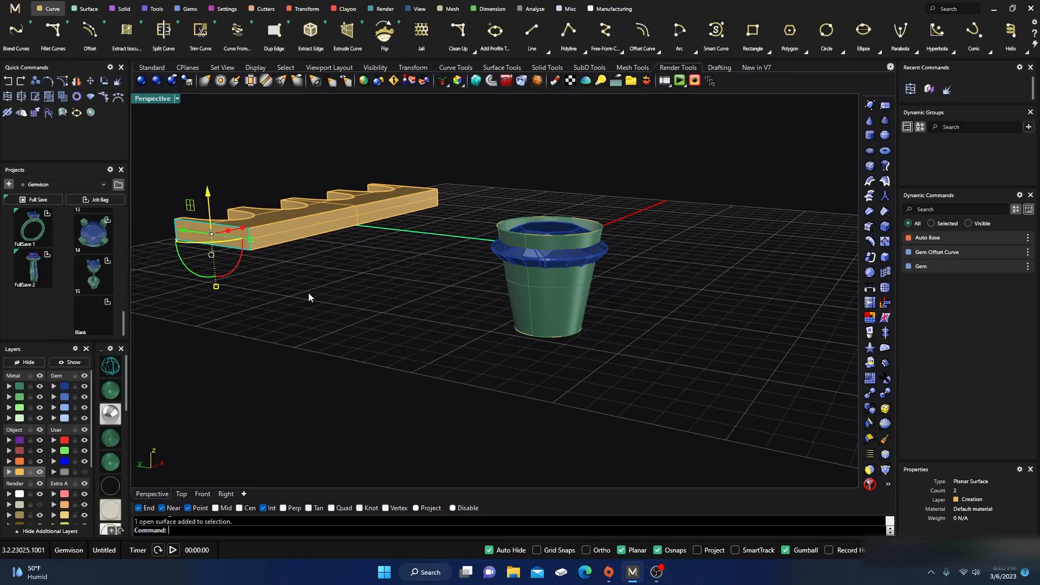
{"action": "key", "text": "Delete"}
Step: Join the remaining strip surfaces into one open polysurface
{"action": "right_click_drag", "start_coordinate": [325, 312], "coordinate": [323, 330]}
{"action": "scroll", "coordinate": [241, 328], "scroll_direction": "up", "scroll_amount": 3}
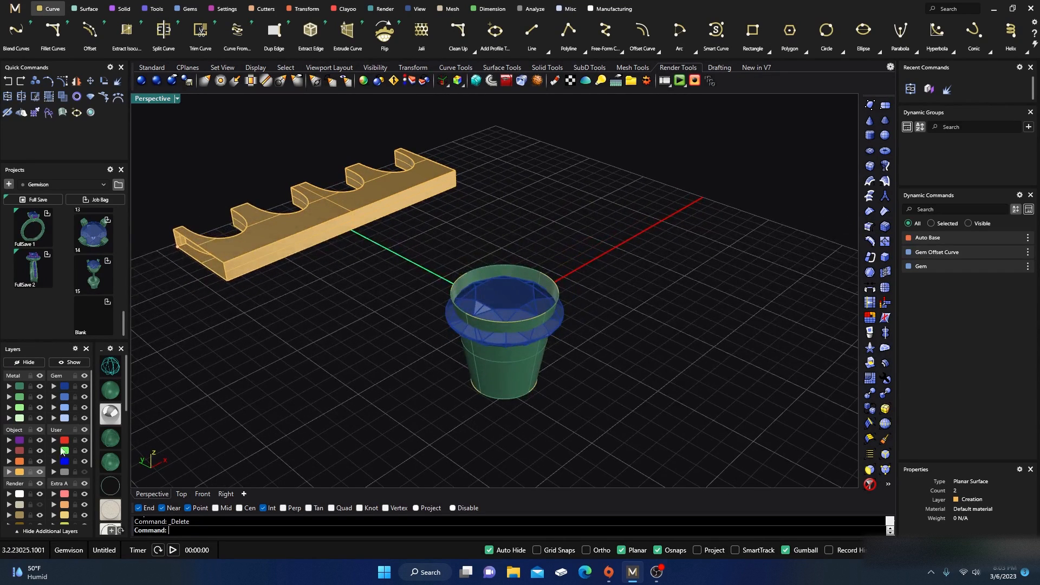
{"action": "key", "text": "ctrl+a"}
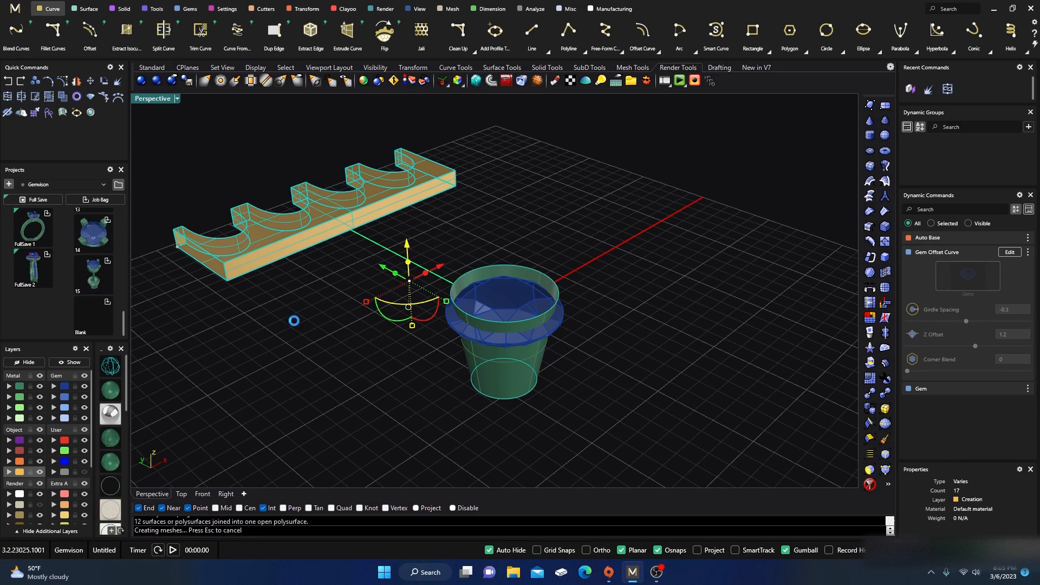
{"action": "left_click", "coordinate": [268, 313]}
Step: Assign the open gallery strip polysurface to the Metal 01 layer
{"action": "left_click", "coordinate": [248, 245]}
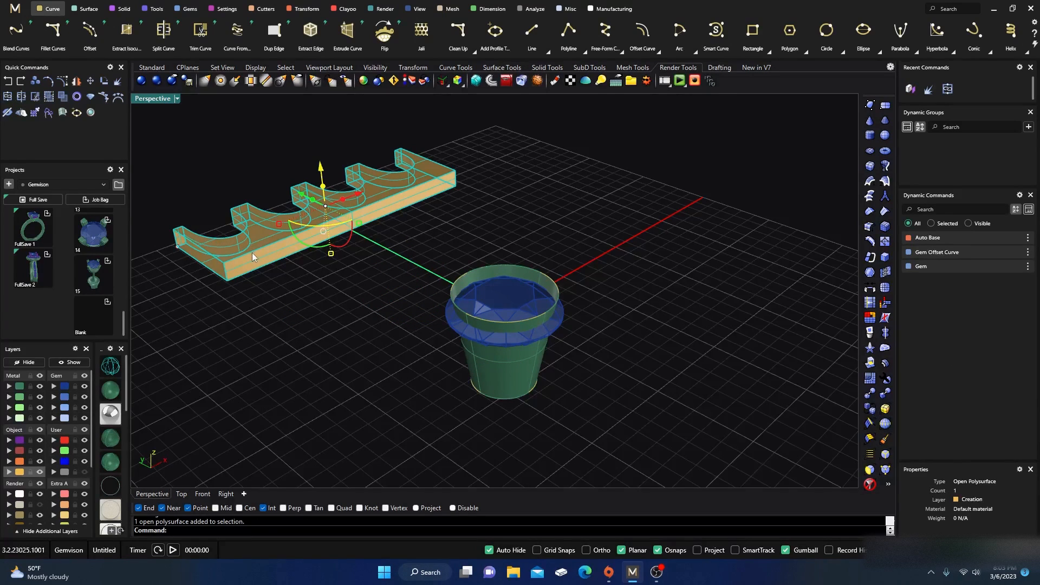
{"action": "right_click_drag", "start_coordinate": [243, 308], "coordinate": [251, 286]}
{"action": "left_click", "coordinate": [324, 292]}
{"action": "right_click_drag", "start_coordinate": [323, 292], "coordinate": [462, 346]}
{"action": "left_click", "coordinate": [423, 214]}
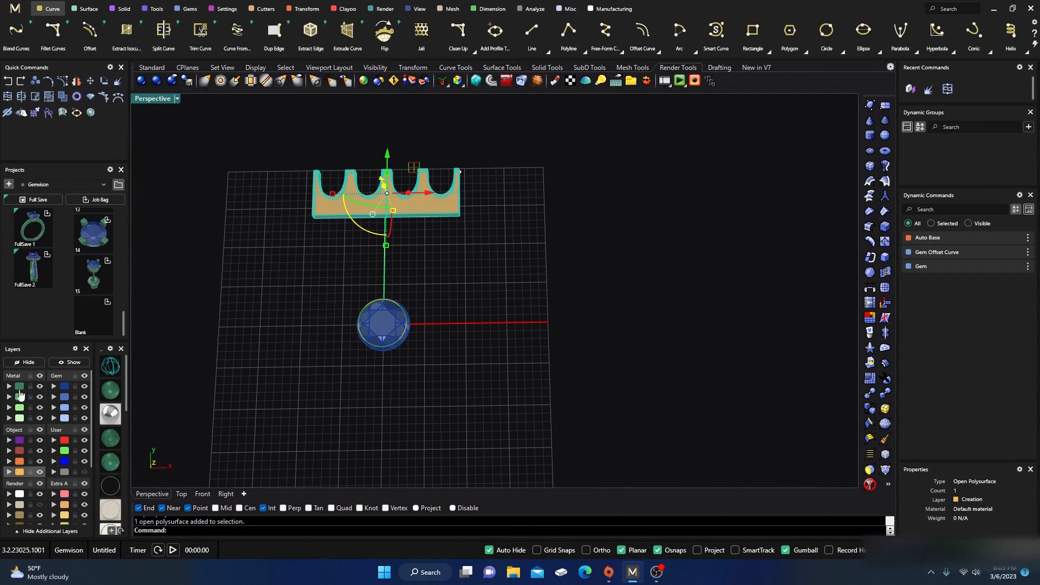
{"action": "left_click", "coordinate": [9, 386]}
{"action": "left_click", "coordinate": [529, 341]}
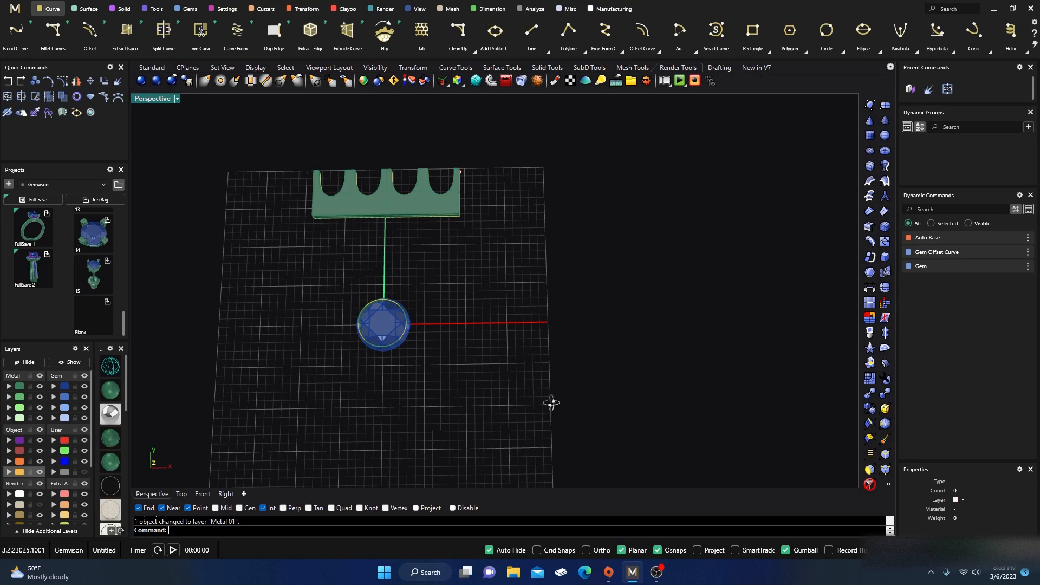
Step: Create an Auto Base reference surface on the flat gallery strip
{"action": "right_click_drag", "start_coordinate": [552, 402], "coordinate": [520, 340]}
{"action": "scroll", "coordinate": [434, 182], "scroll_direction": "up", "scroll_amount": 4}
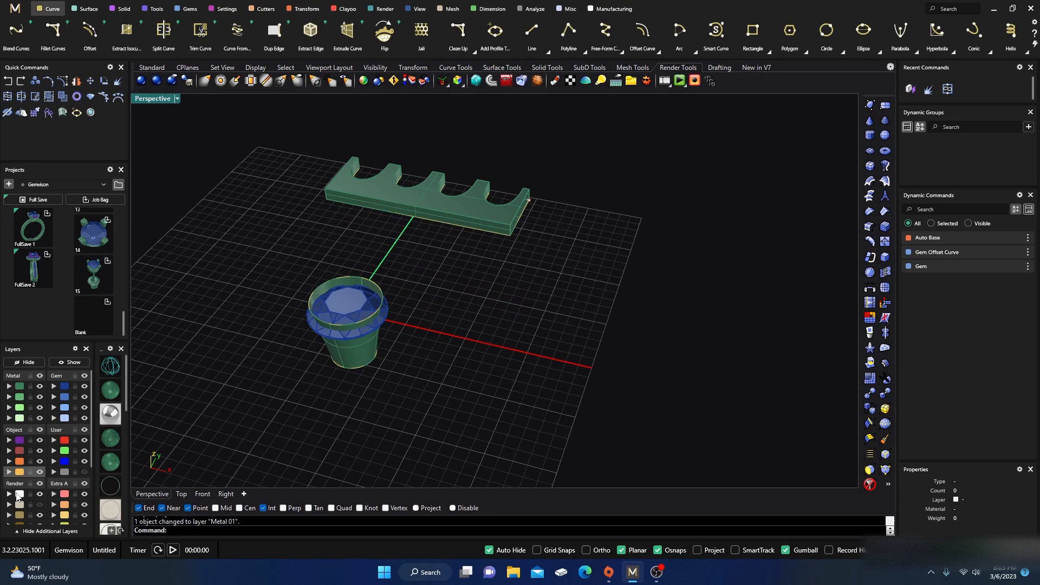
{"action": "left_click", "coordinate": [39, 505]}
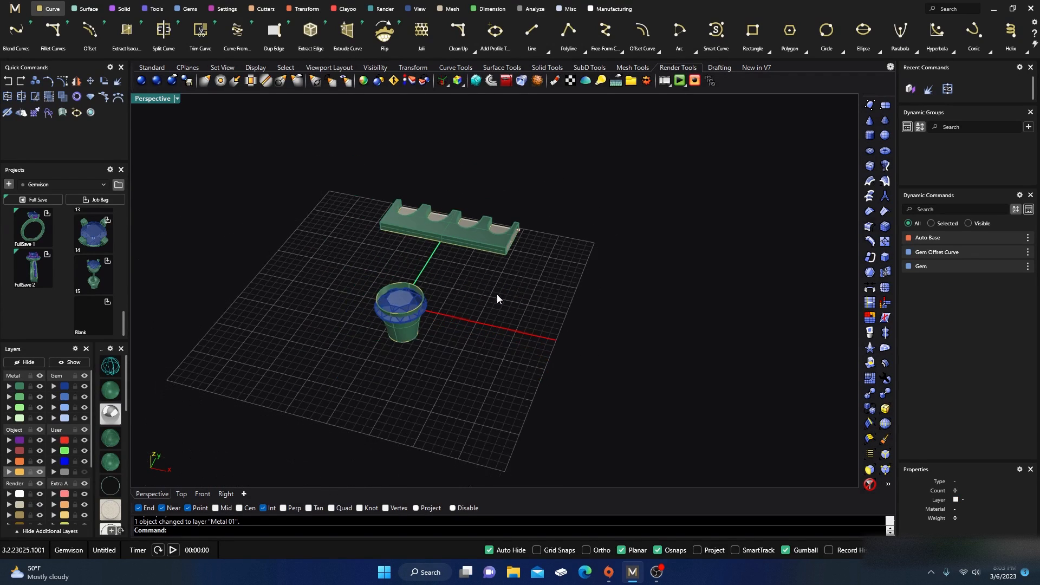
{"action": "right_click_drag", "start_coordinate": [489, 293], "coordinate": [502, 336]}
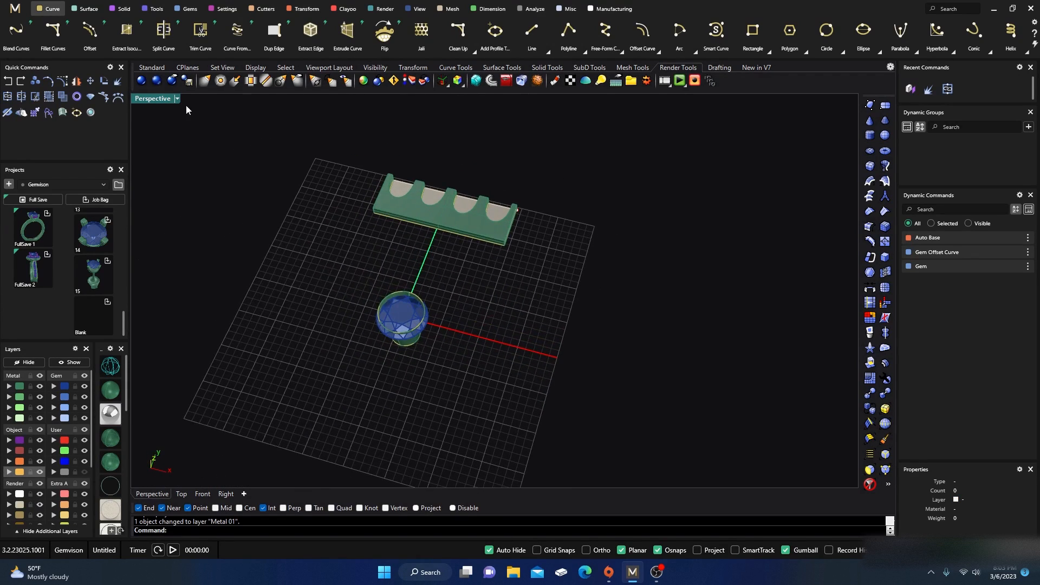
{"action": "left_click", "coordinate": [305, 9]}
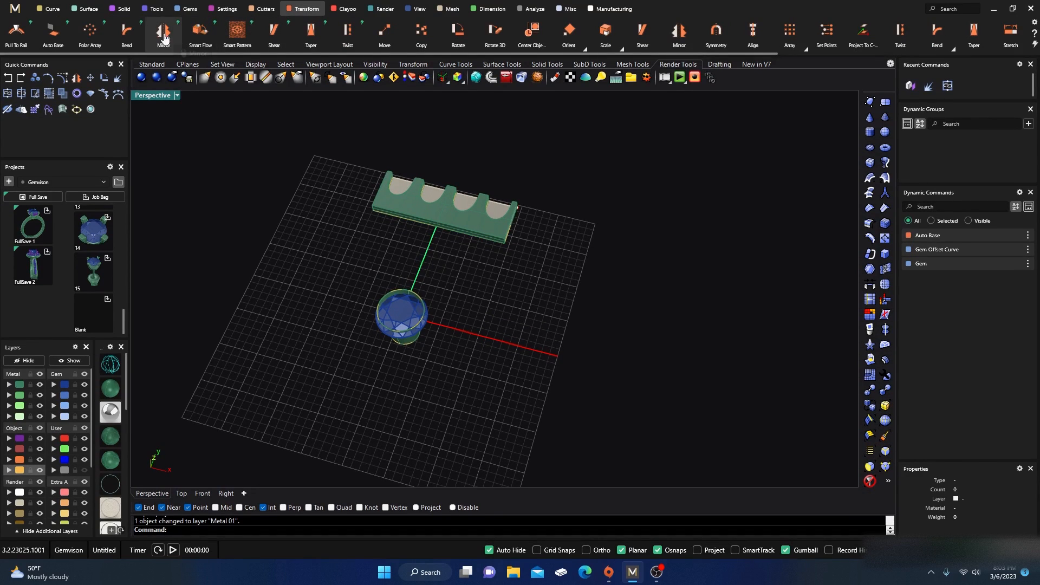
{"action": "left_click", "coordinate": [52, 31]}
{"action": "scroll", "coordinate": [415, 187], "scroll_direction": "up", "scroll_amount": 4}
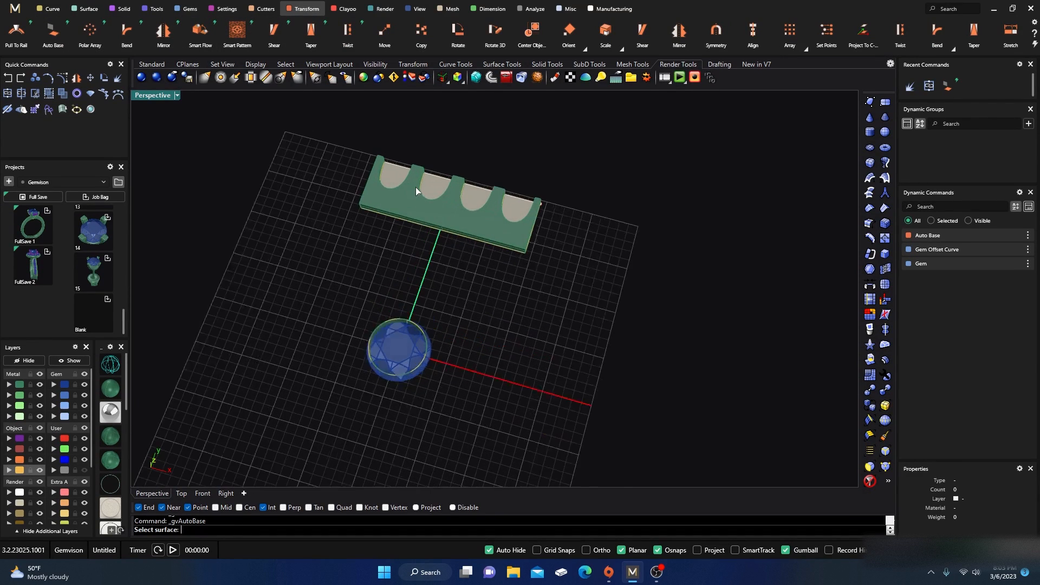
{"action": "left_click", "coordinate": [385, 166]}
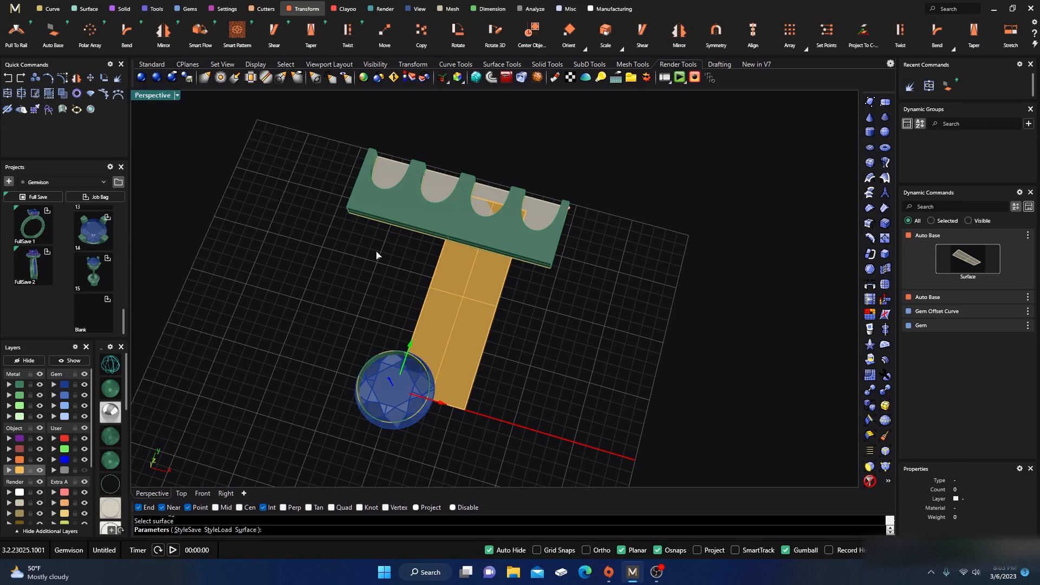
{"action": "key", "text": "Escape"}
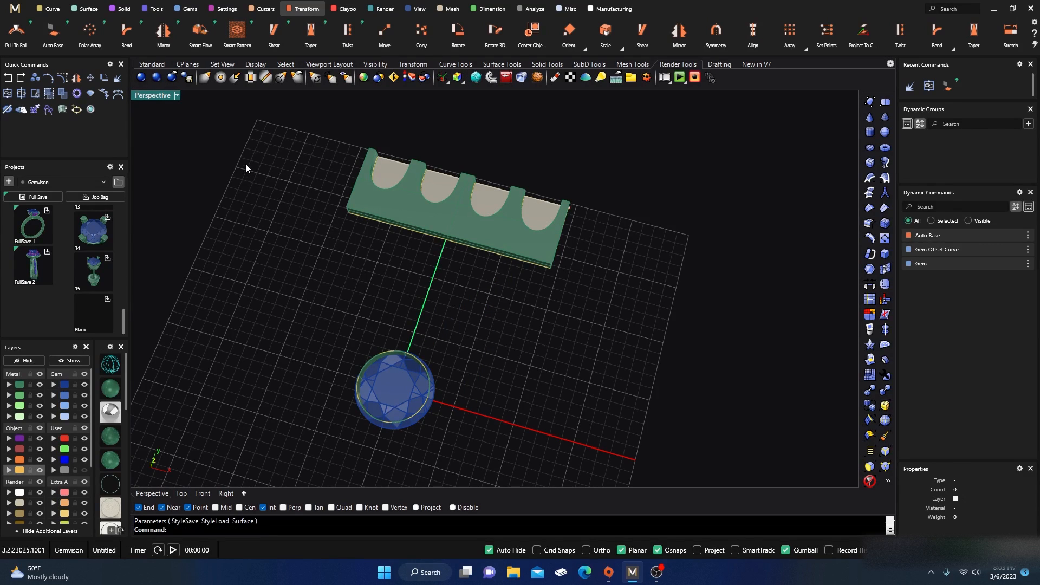
Step: Smart Flow the gallery strip from its base surface onto the bezel surface around the diamond
{"action": "left_click", "coordinate": [200, 31]}
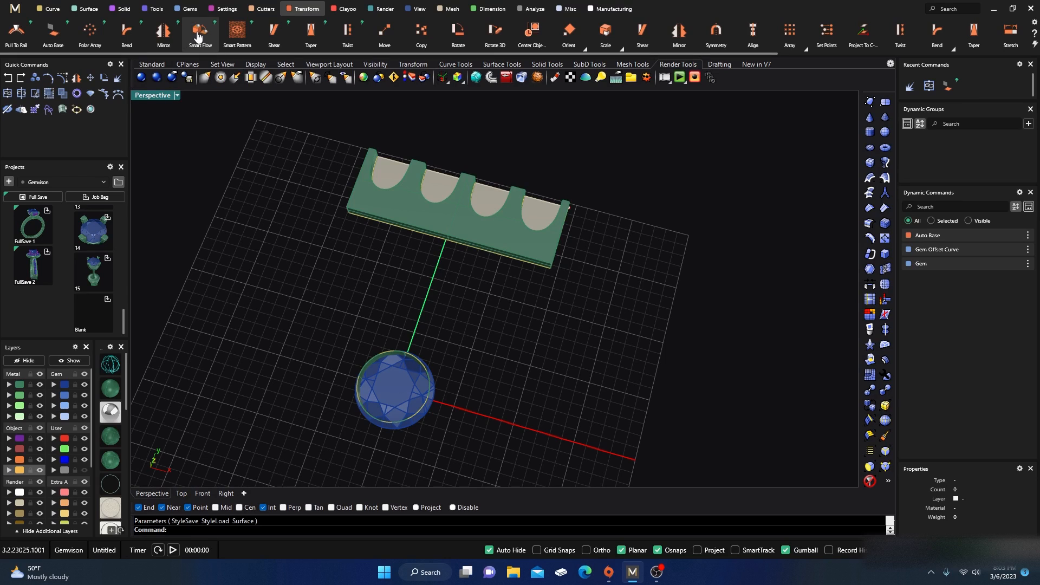
{"action": "left_click", "coordinate": [388, 171]}
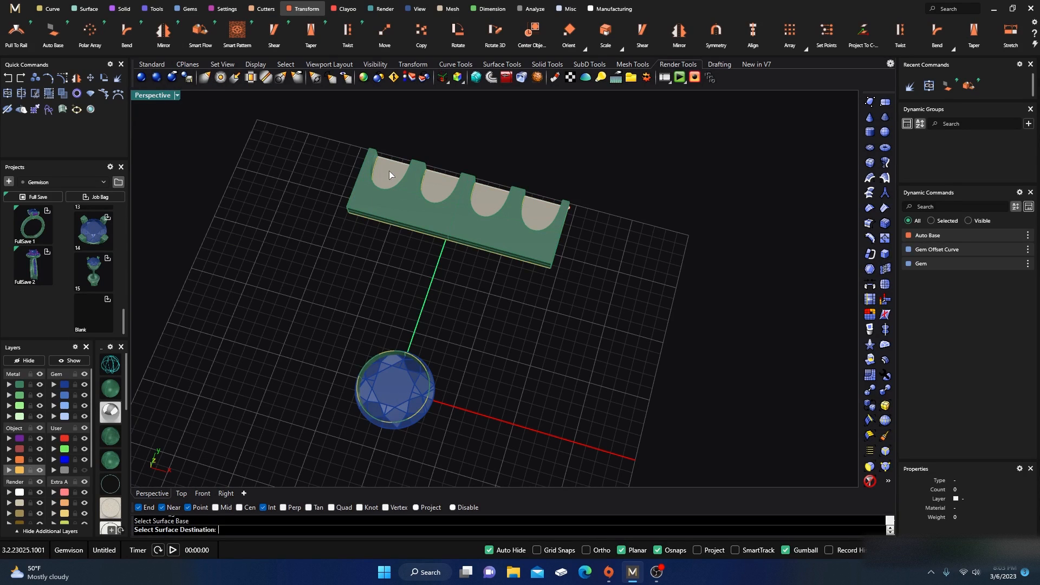
{"action": "right_click_drag", "start_coordinate": [327, 297], "coordinate": [361, 404]}
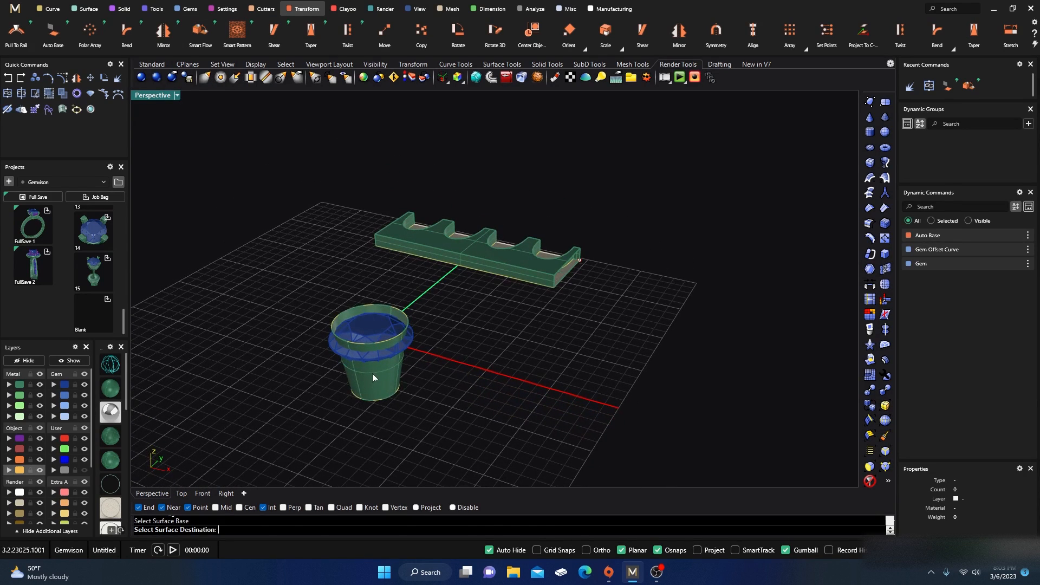
{"action": "right_click_drag", "start_coordinate": [325, 257], "coordinate": [486, 289]}
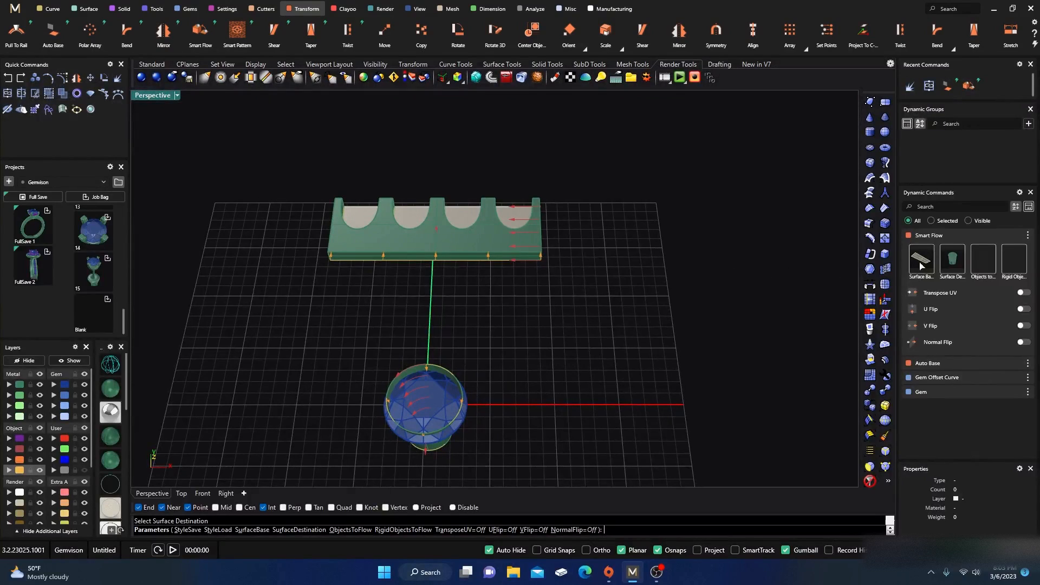
{"action": "left_click", "coordinate": [988, 262]}
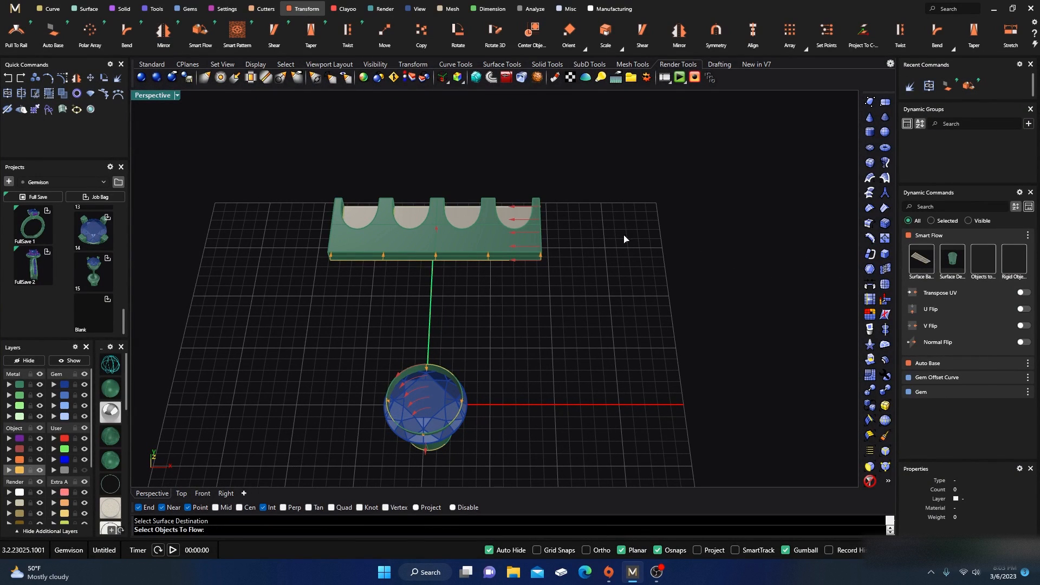
{"action": "left_click", "coordinate": [487, 236]}
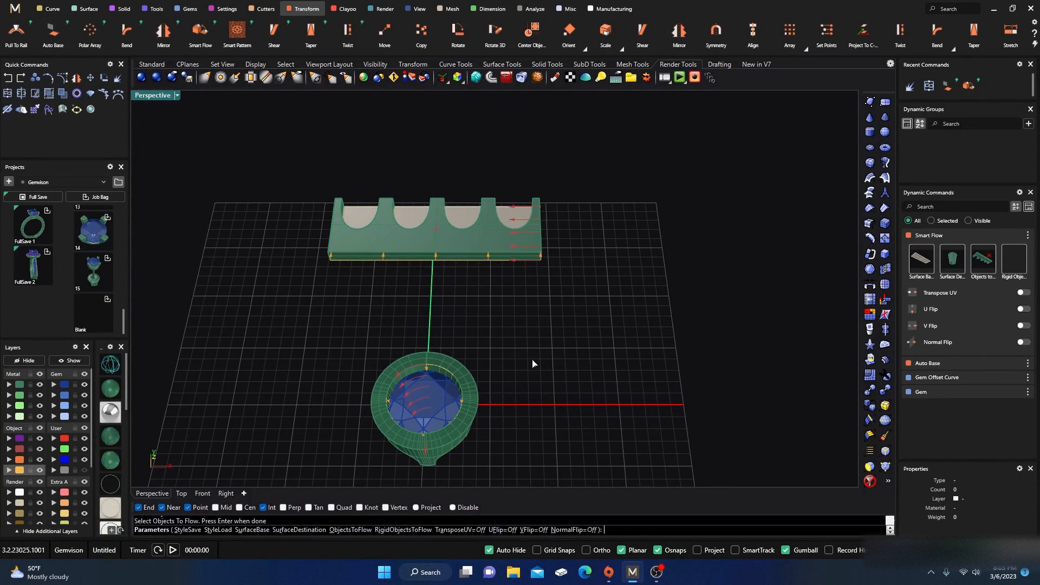
Step: Turn on U Flip and V Flip so the flowed strip sits upright around the bezel, then finish
{"action": "right_click_drag", "start_coordinate": [553, 382], "coordinate": [500, 293]}
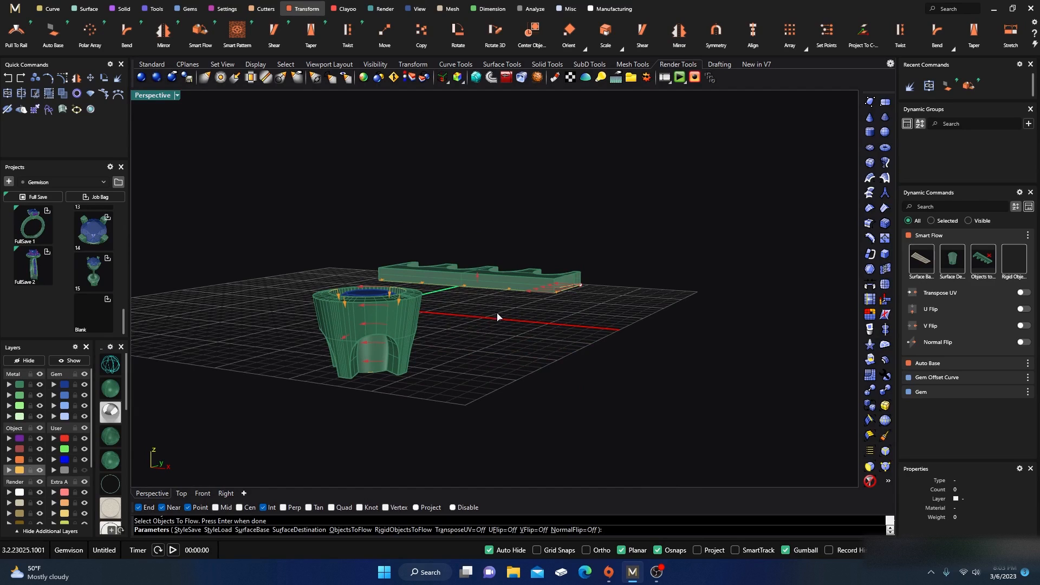
{"action": "left_click", "coordinate": [1023, 309]}
{"action": "left_click", "coordinate": [1023, 326]}
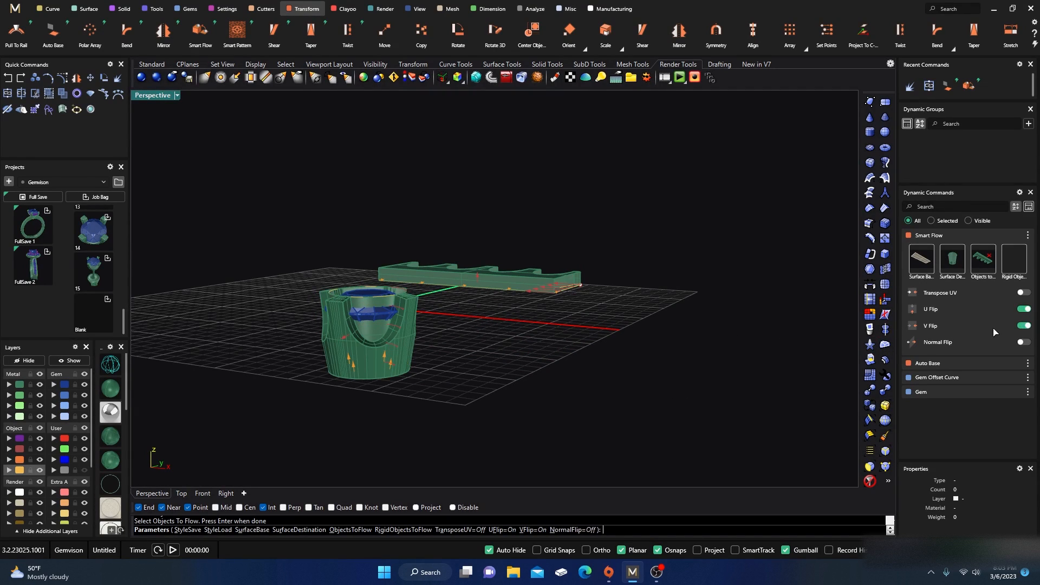
{"action": "right_click_drag", "start_coordinate": [575, 374], "coordinate": [470, 395]}
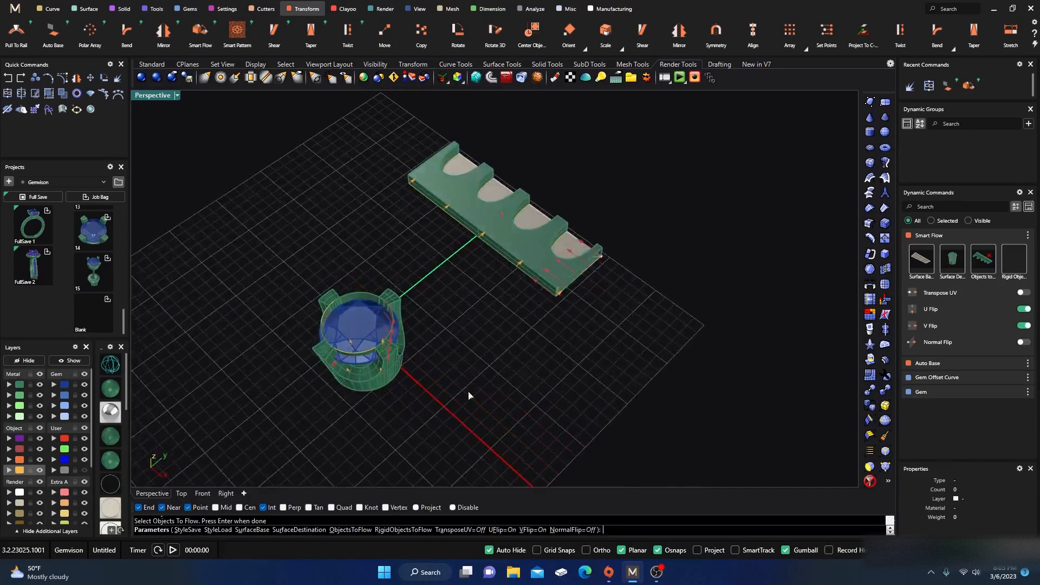
{"action": "right_click_drag", "start_coordinate": [320, 419], "coordinate": [330, 371]}
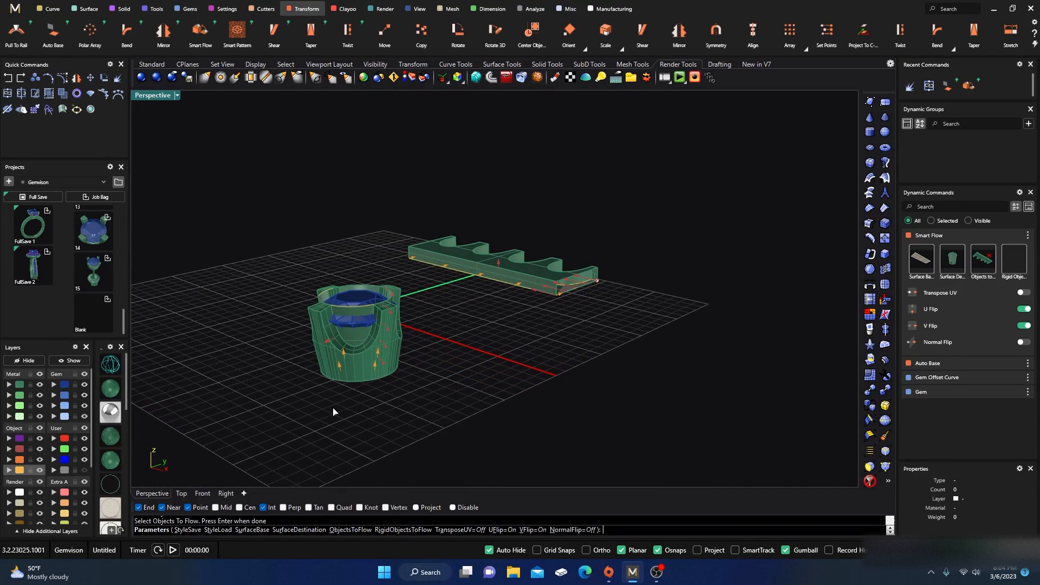
{"action": "right_click_drag", "start_coordinate": [333, 412], "coordinate": [342, 397]}
{"action": "key", "text": "Escape"}
Step: Hide the bezel's open surface inside the flowed gallery
{"action": "scroll", "coordinate": [347, 391], "scroll_direction": "up", "scroll_amount": 5}
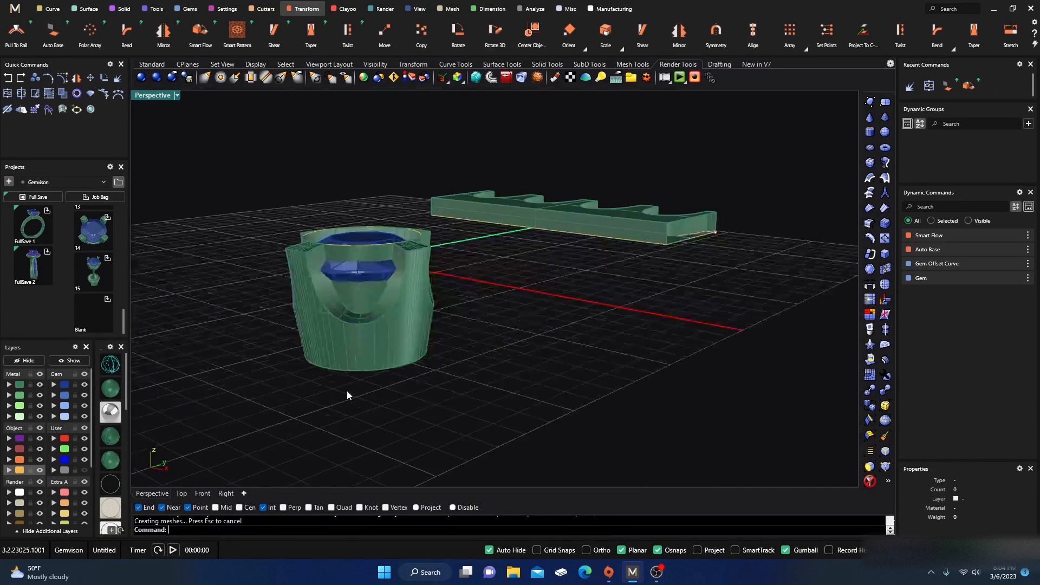
{"action": "left_click", "coordinate": [369, 272]}
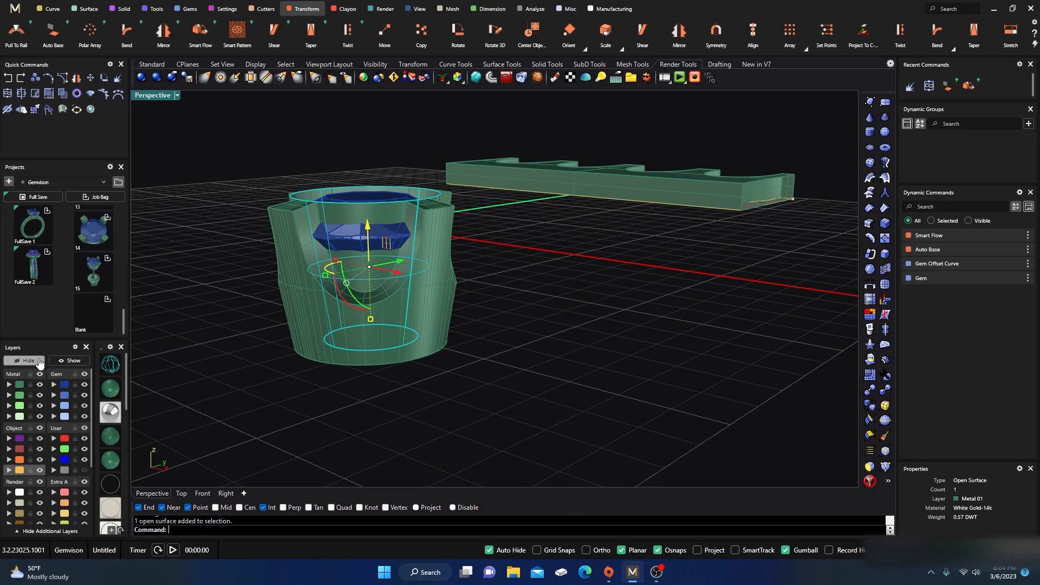
{"action": "left_click", "coordinate": [39, 361]}
Step: Hide the gem offset curve around the diamond
{"action": "right_click_drag", "start_coordinate": [205, 307], "coordinate": [337, 408]}
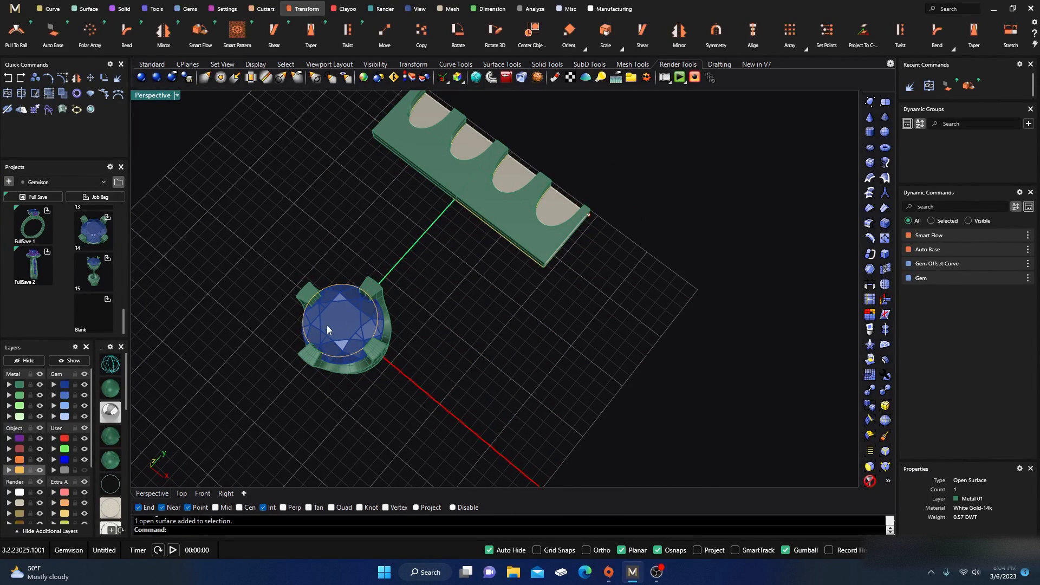
{"action": "left_click", "coordinate": [336, 283], "text": "shift"}
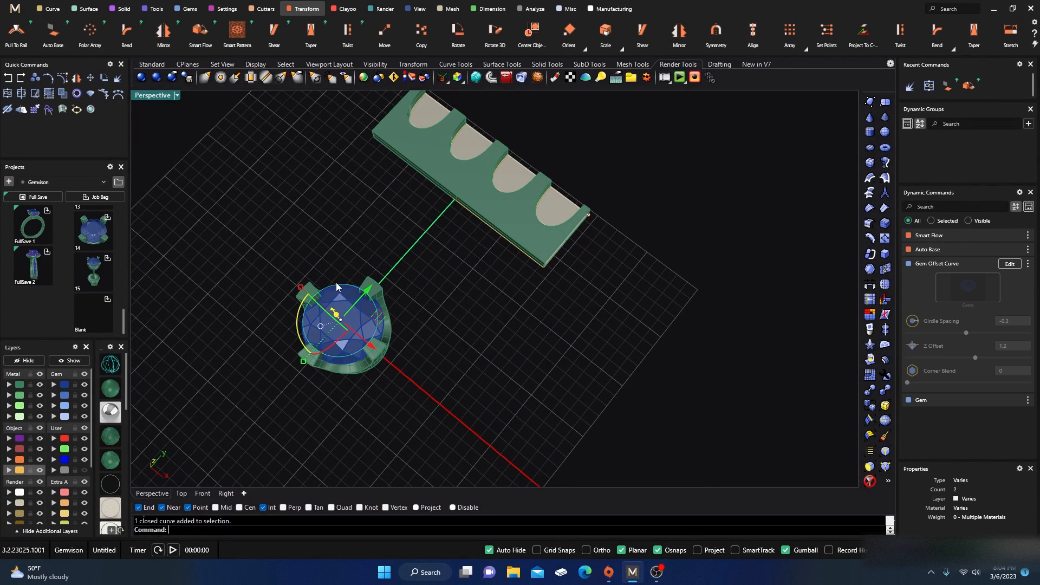
{"action": "left_click", "coordinate": [31, 362]}
Step: Select the flowed gallery pieces and start Taper with Enable Second Length switched on
{"action": "right_click_drag", "start_coordinate": [271, 401], "coordinate": [302, 290]}
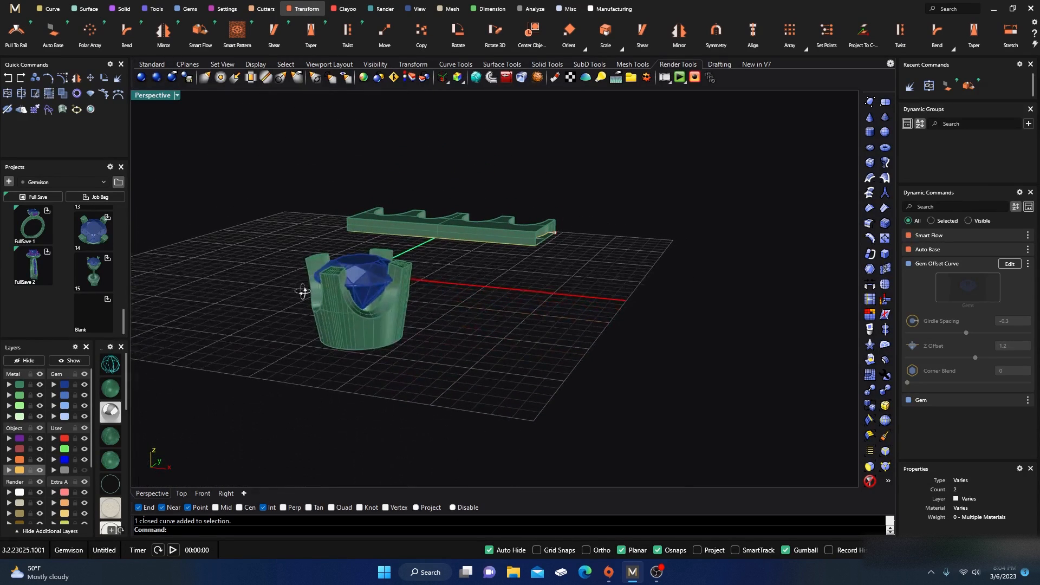
{"action": "right_click_drag", "start_coordinate": [332, 361], "coordinate": [341, 312]}
{"action": "left_click", "coordinate": [340, 312], "text": "shift"}
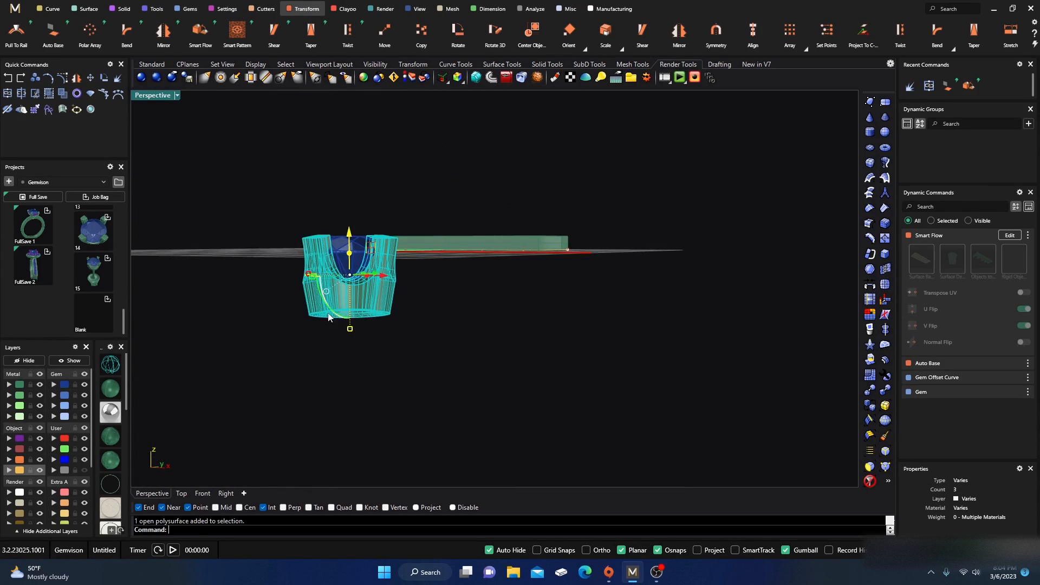
{"action": "left_click", "coordinate": [311, 35]}
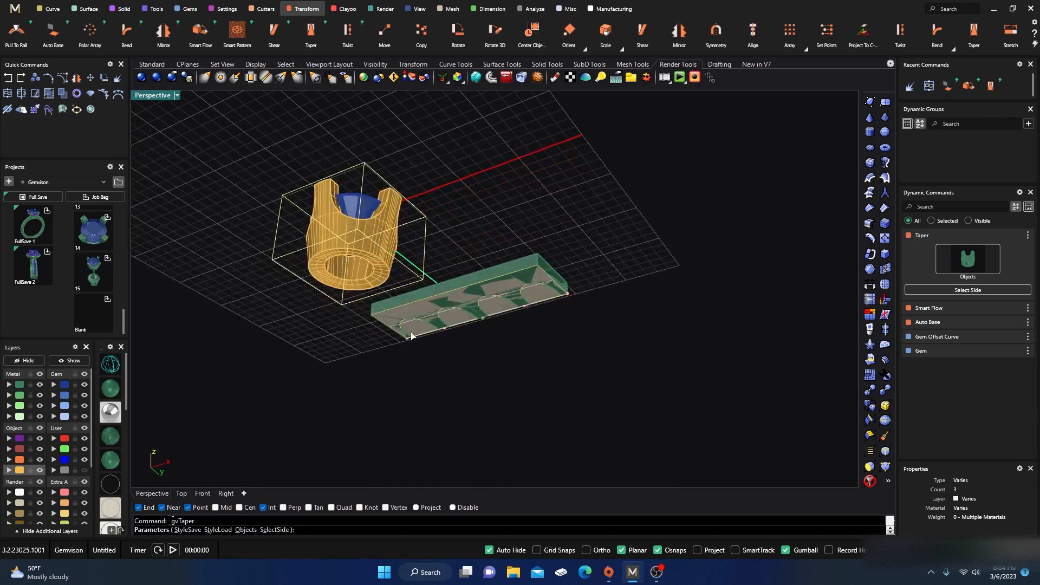
{"action": "left_click", "coordinate": [353, 274]}
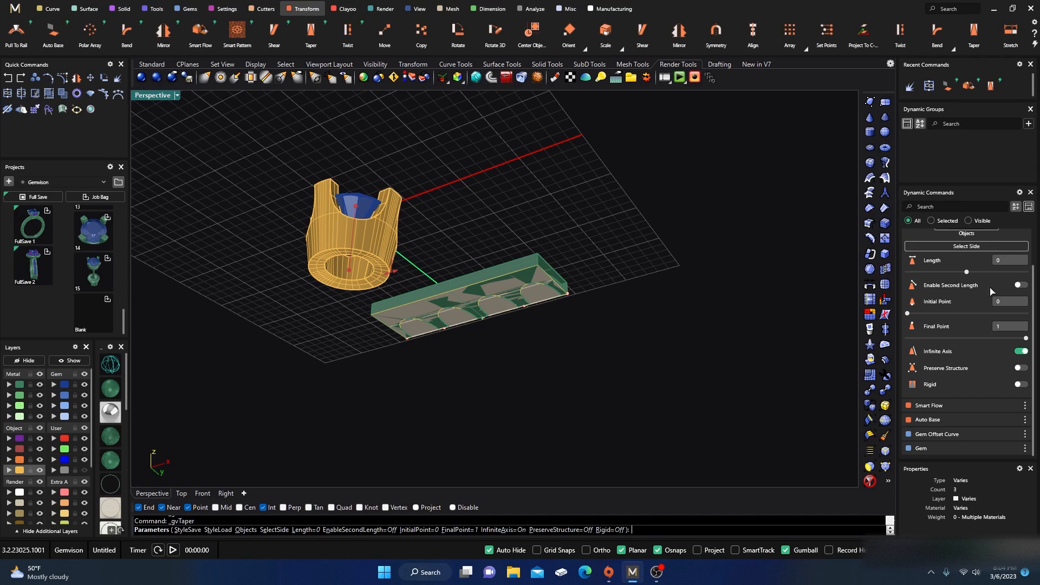
{"action": "left_click", "coordinate": [1022, 286]}
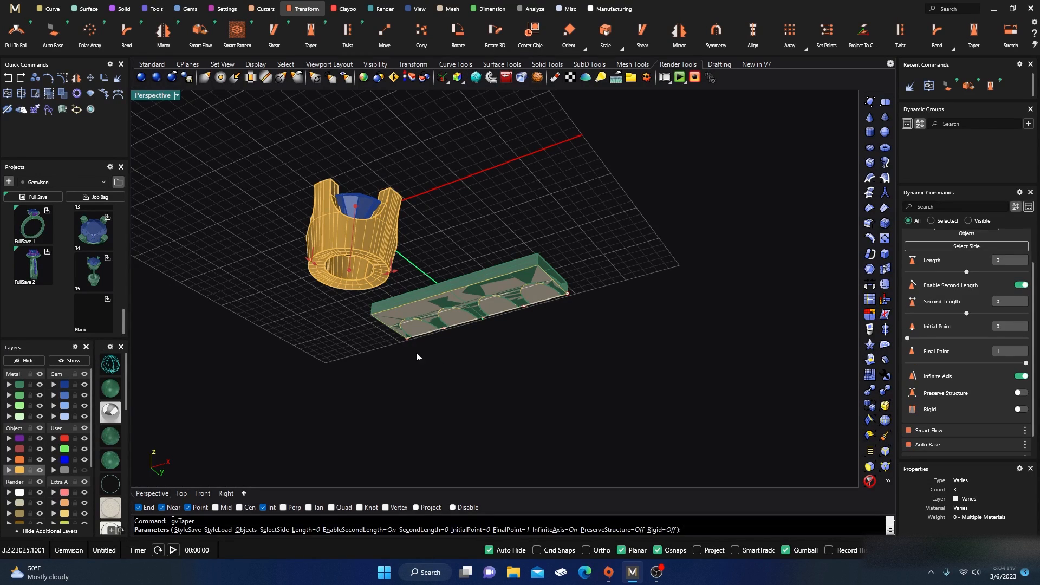
Step: Taper the gallery outward with Length and Second Length both set to -1.3 mm, then apply
{"action": "right_click_drag", "start_coordinate": [416, 356], "coordinate": [474, 418]}
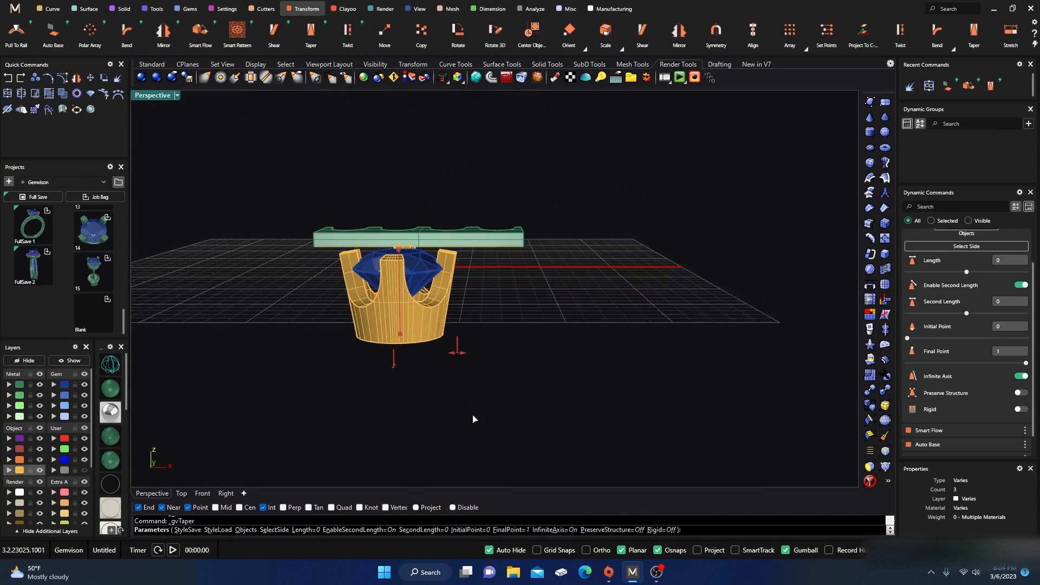
{"action": "scroll", "coordinate": [462, 383], "scroll_direction": "up", "scroll_amount": 3}
{"action": "left_click_drag", "start_coordinate": [453, 321], "coordinate": [420, 314]}
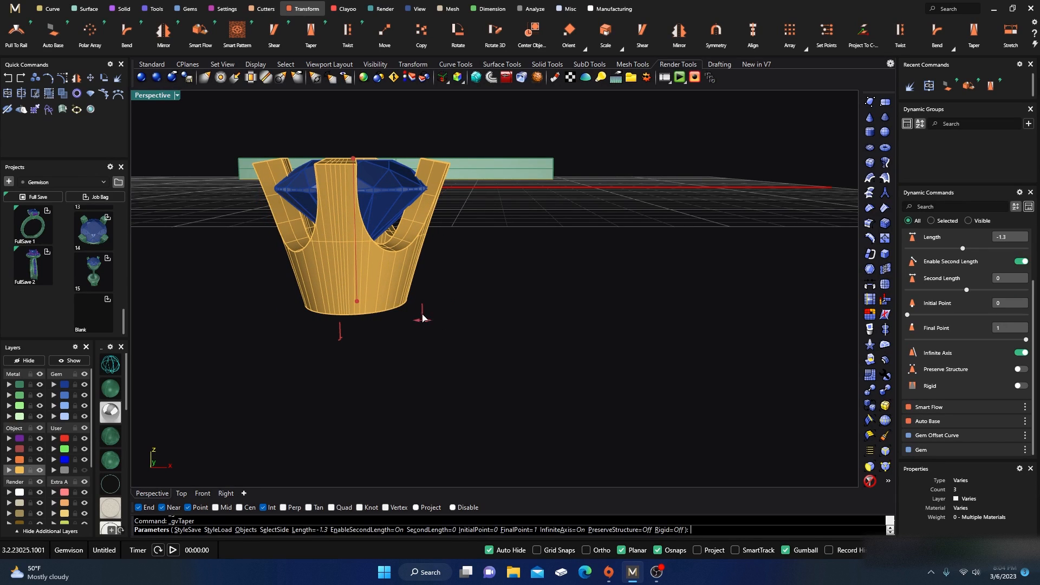
{"action": "right_click_drag", "start_coordinate": [420, 314], "coordinate": [349, 388]}
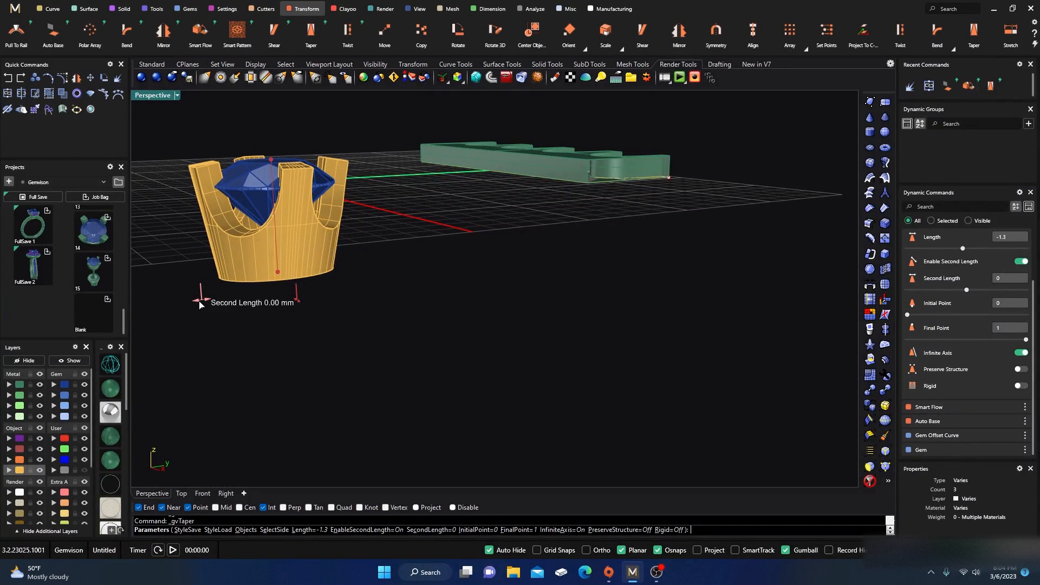
{"action": "left_click_drag", "start_coordinate": [200, 304], "coordinate": [229, 308]}
{"action": "right_click_drag", "start_coordinate": [415, 307], "coordinate": [362, 310]}
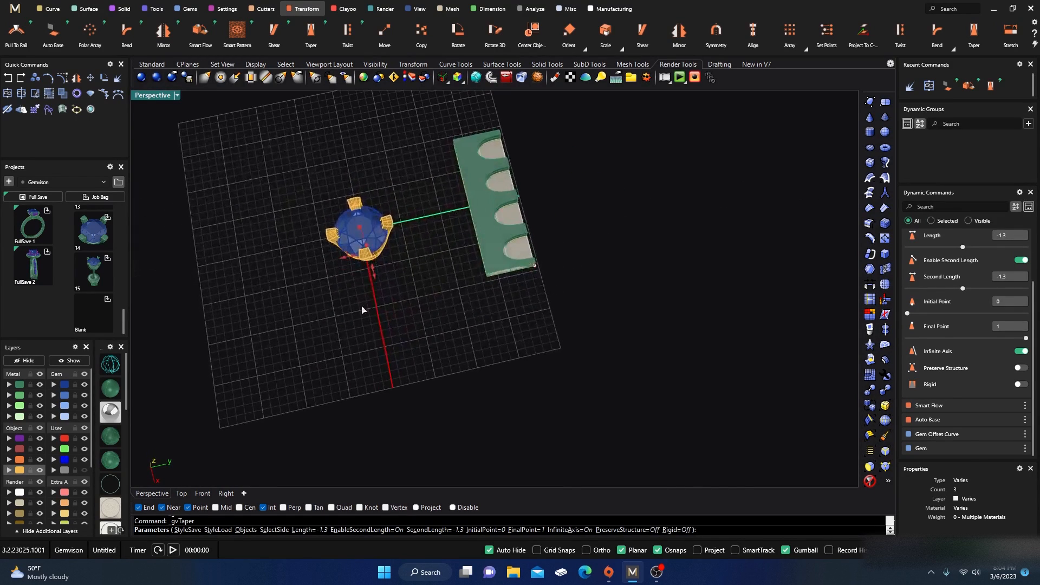
{"action": "scroll", "coordinate": [361, 232], "scroll_direction": "up", "scroll_amount": 6}
{"action": "right_click_drag", "start_coordinate": [397, 274], "coordinate": [488, 199]}
{"action": "scroll", "coordinate": [422, 290], "scroll_direction": "up", "scroll_amount": 5}
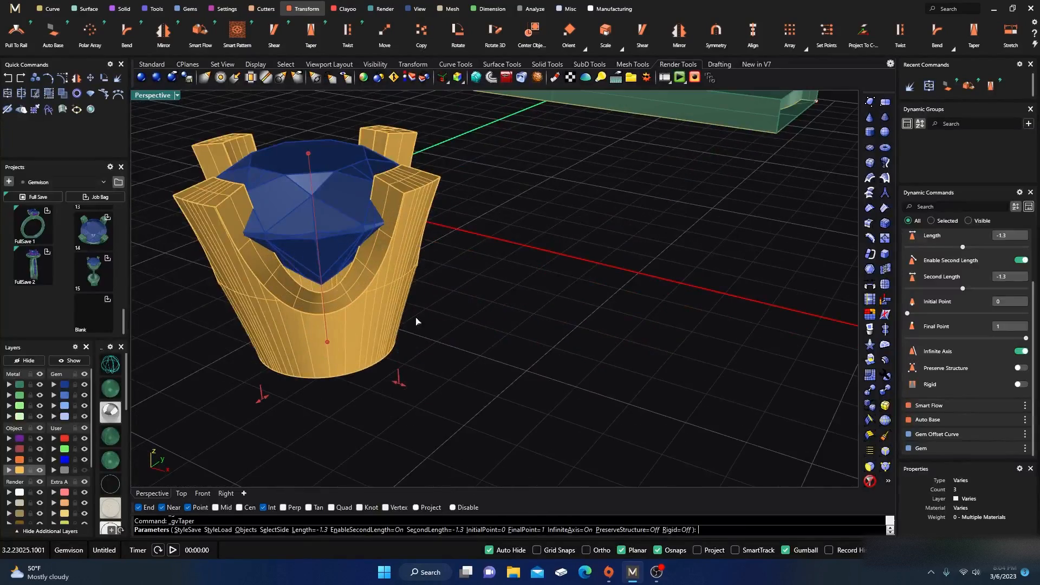
{"action": "scroll", "coordinate": [416, 321], "scroll_direction": "down", "scroll_amount": 5}
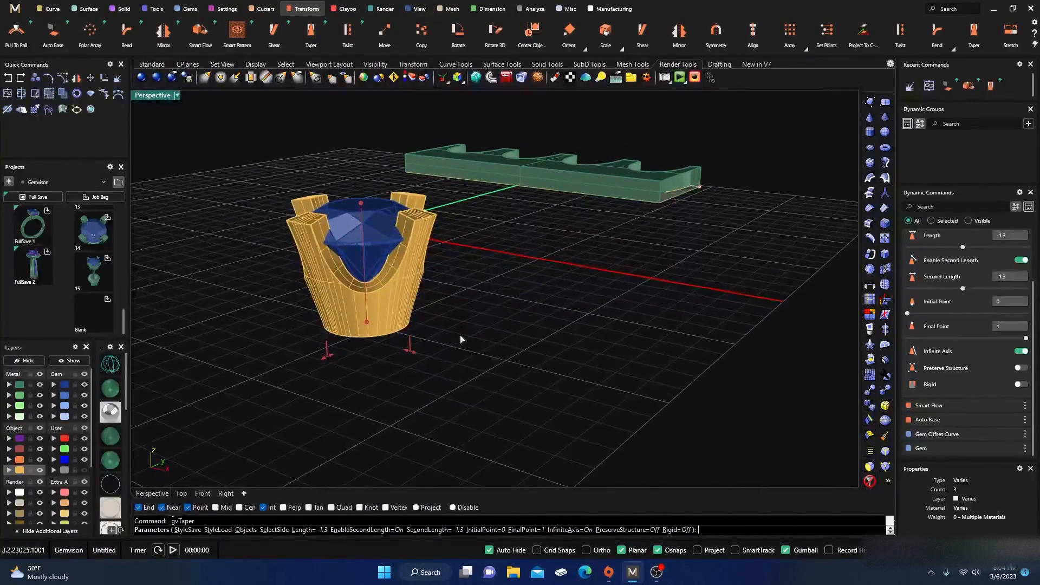
{"action": "key", "text": "Return"}
Step: Assign the tapered gallery to the Metal 01 layer
{"action": "right_click_drag", "start_coordinate": [476, 344], "coordinate": [384, 303]}
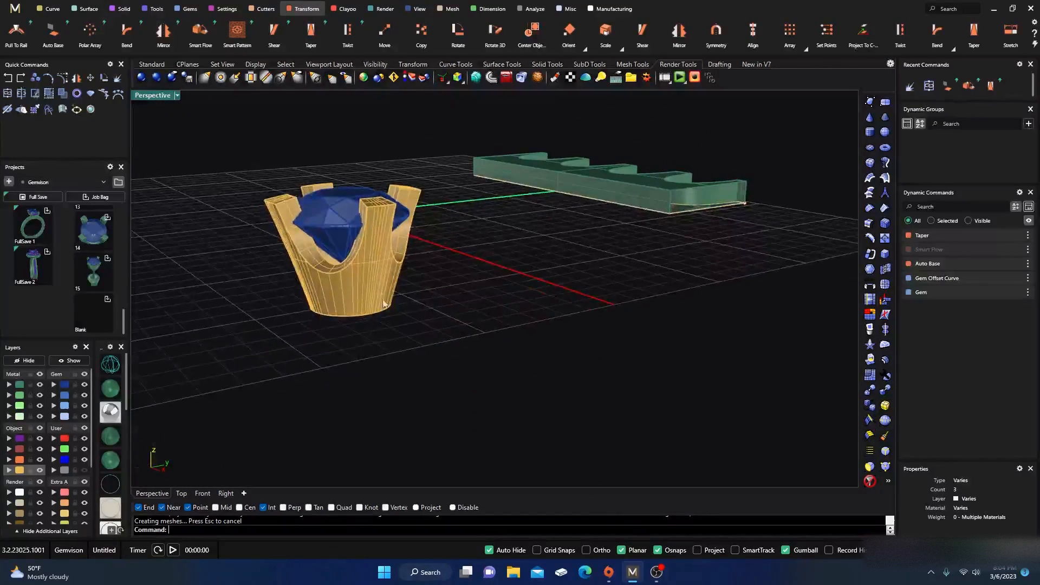
{"action": "left_click", "coordinate": [352, 294]}
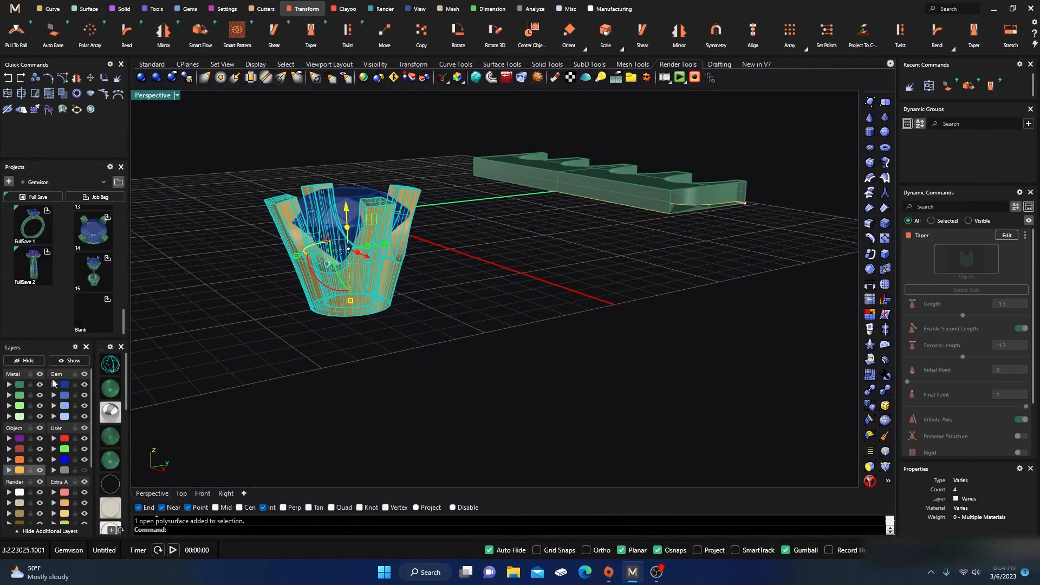
{"action": "left_click", "coordinate": [19, 384]}
{"action": "left_click", "coordinate": [331, 374]}
{"action": "right_click_drag", "start_coordinate": [446, 415], "coordinate": [411, 399]}
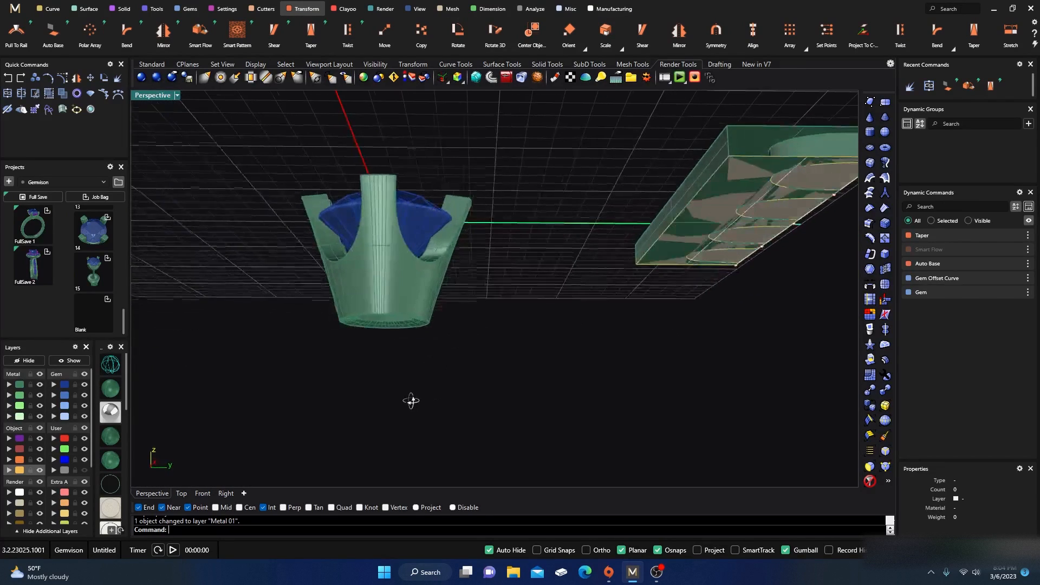
Step: Select the tapered bezel and start the Show Edges analysis on it
{"action": "left_click", "coordinate": [387, 306]}
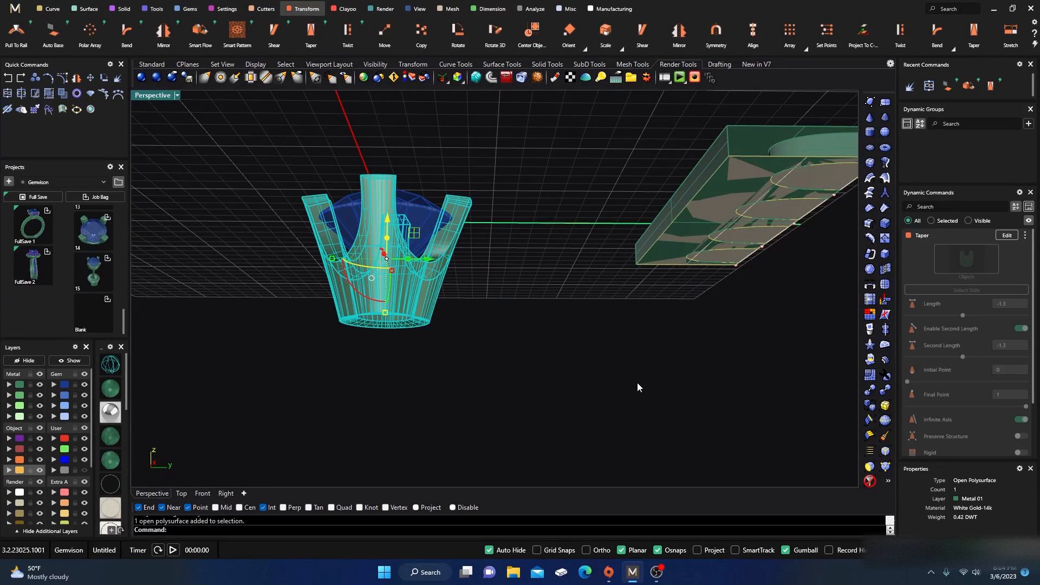
{"action": "left_click", "coordinate": [576, 353]}
{"action": "mouse_move", "coordinate": [489, 337]}
{"action": "right_mouse_down"}
{"action": "mouse_move", "coordinate": [450, 333]}
{"action": "mouse_move", "coordinate": [478, 344]}
{"action": "mouse_move", "coordinate": [490, 330]}
{"action": "mouse_move", "coordinate": [494, 343]}
{"action": "right_mouse_up"}
{"action": "left_click", "coordinate": [389, 293]}
{"action": "left_click", "coordinate": [482, 338]}
{"action": "left_click", "coordinate": [383, 308]}
{"action": "left_click", "coordinate": [470, 320]}
{"action": "left_click", "coordinate": [379, 331]}
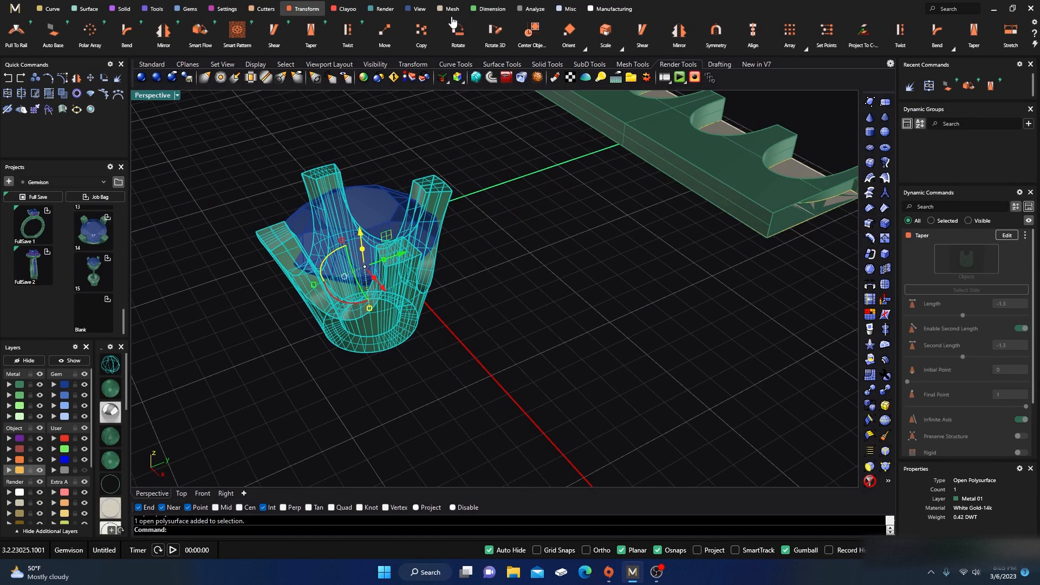
{"action": "left_click", "coordinate": [532, 10]}
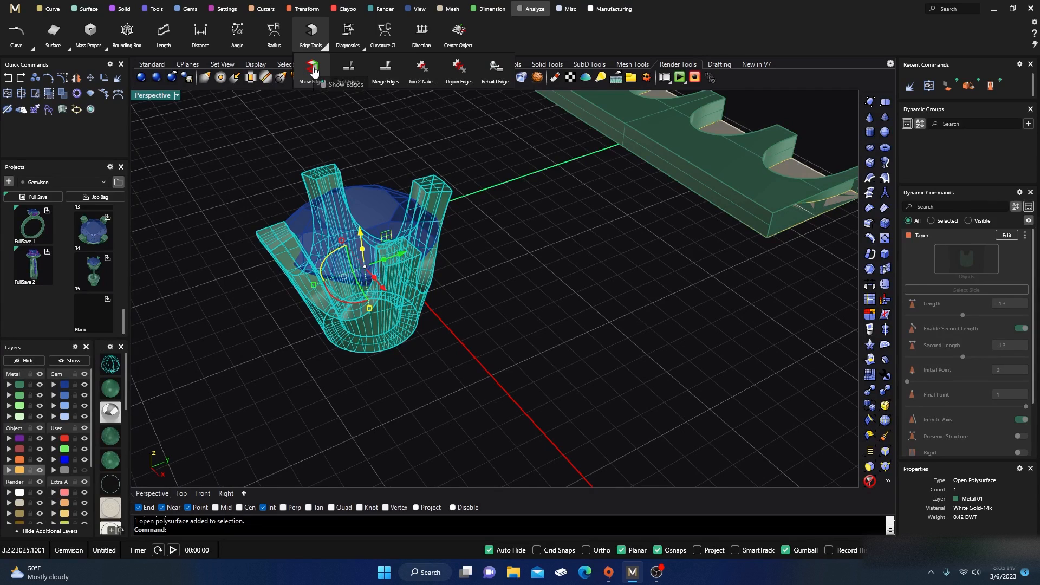
{"action": "left_click", "coordinate": [313, 33]}
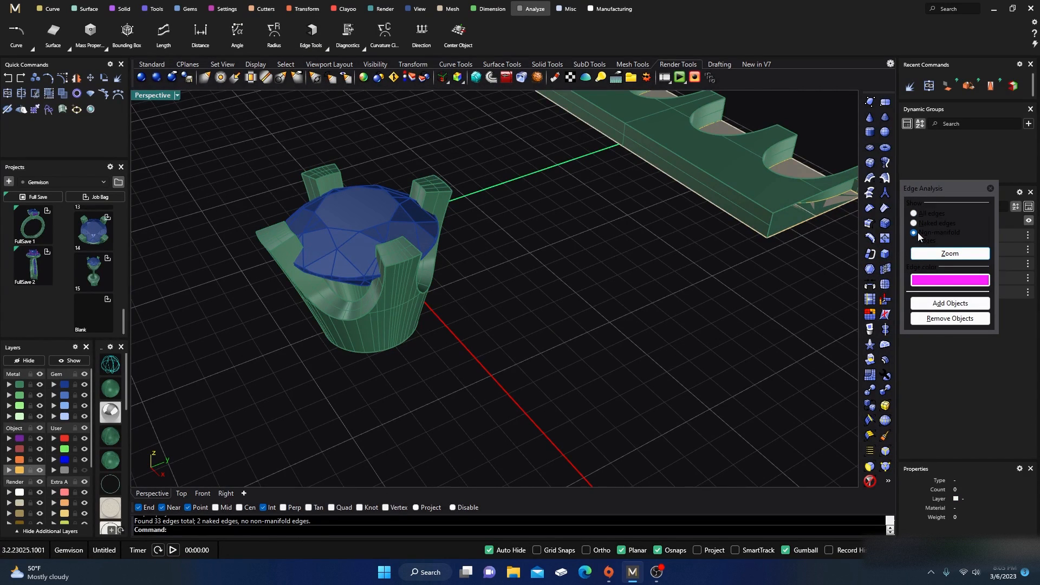
Step: Display the bezel's naked edges in wireframe and zoom in on its base
{"action": "right_click_drag", "start_coordinate": [587, 364], "coordinate": [585, 323]}
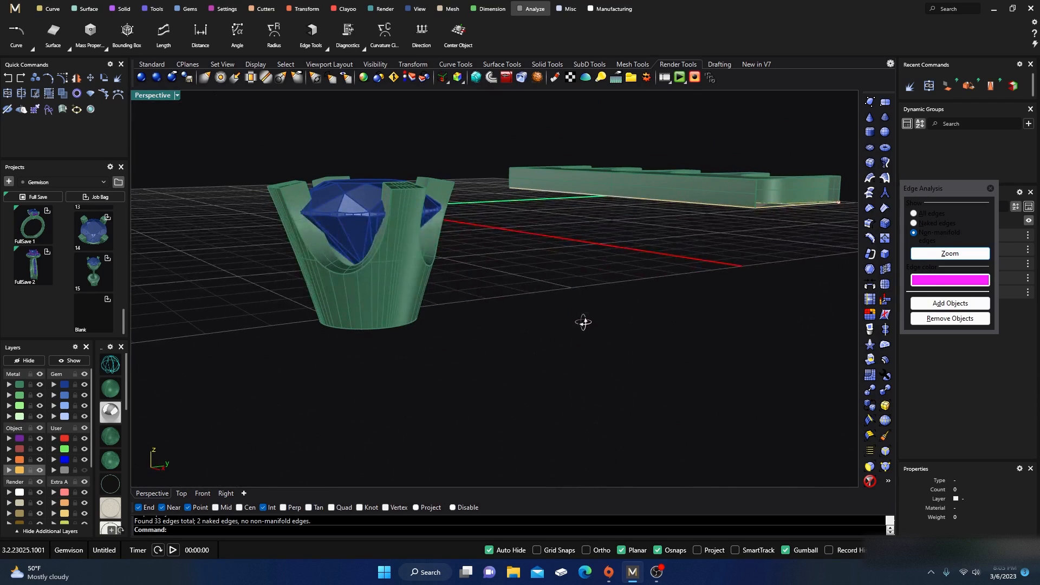
{"action": "key", "text": "ctrl+alt+w"}
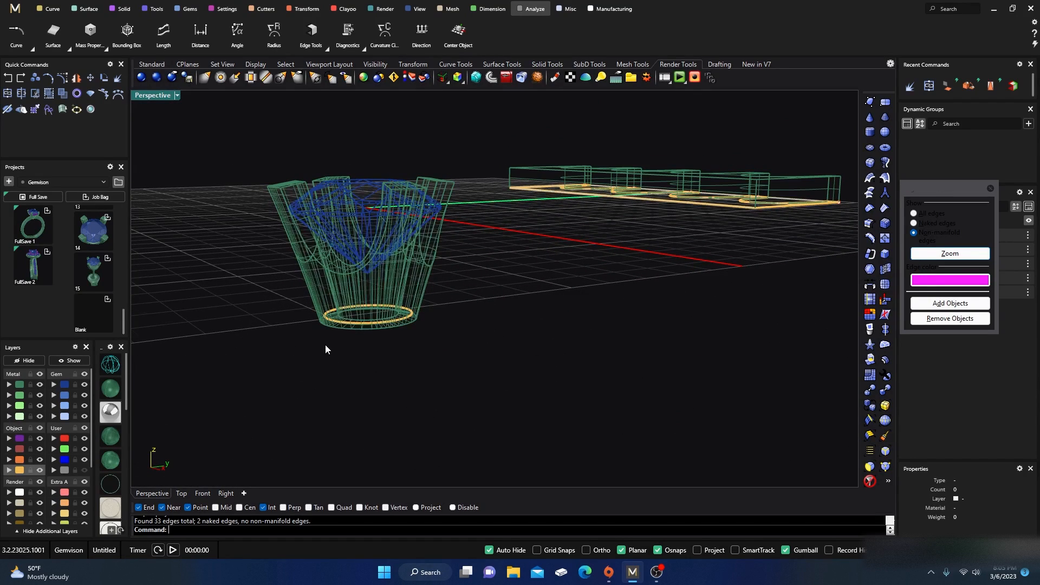
{"action": "right_click_drag", "start_coordinate": [325, 344], "coordinate": [325, 383]}
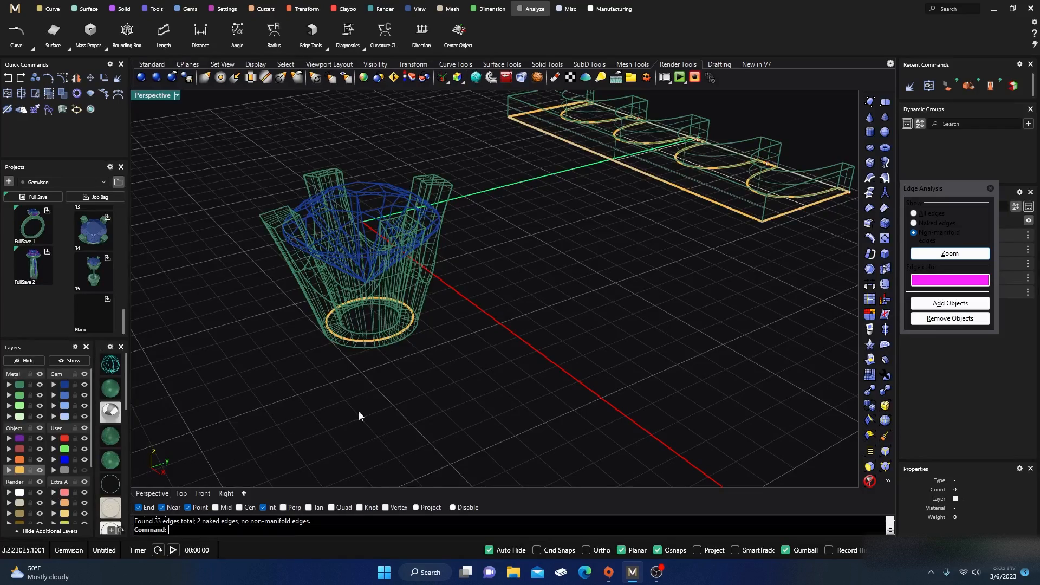
{"action": "left_click", "coordinate": [914, 223]}
{"action": "right_click_drag", "start_coordinate": [651, 278], "coordinate": [463, 276]}
{"action": "scroll", "coordinate": [479, 194], "scroll_direction": "up", "scroll_amount": 5}
{"action": "scroll", "coordinate": [478, 278], "scroll_direction": "down", "scroll_amount": 5}
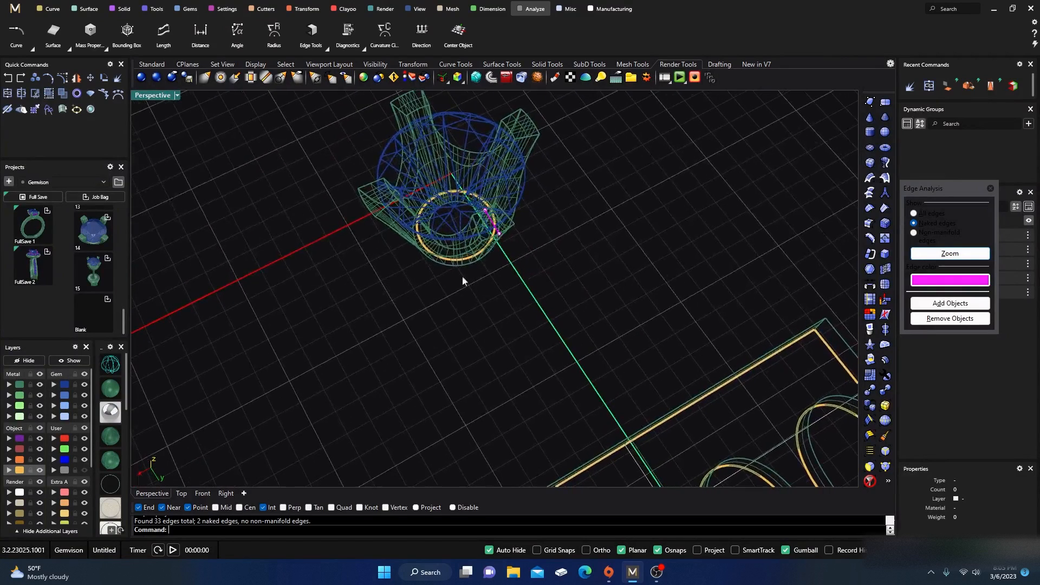
Step: Join the two naked edges at the bezel's base with Join 2 Naked Edges, accepting the joining tolerance
{"action": "left_click", "coordinate": [326, 48]}
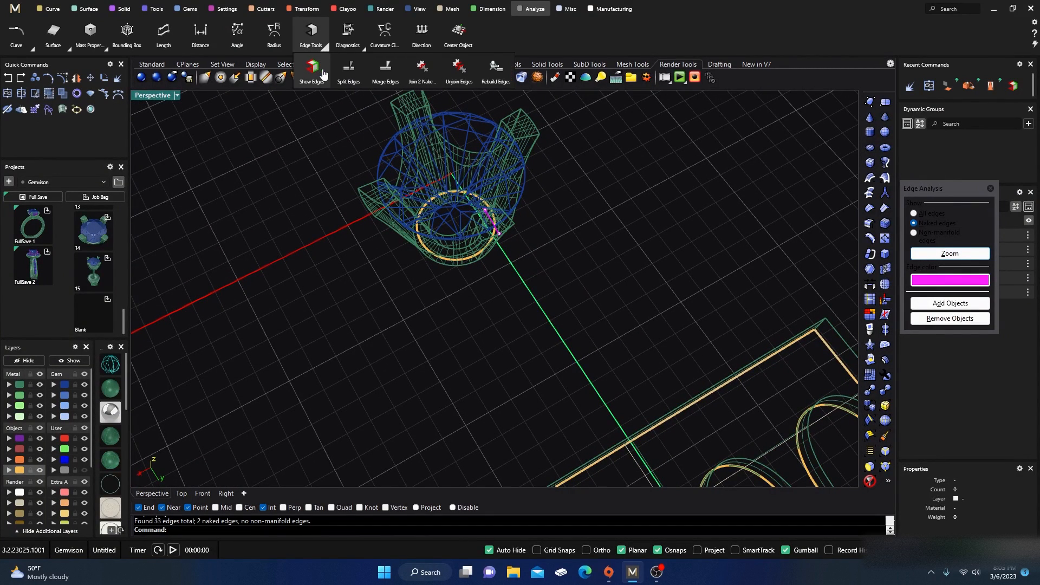
{"action": "left_click", "coordinate": [421, 75]}
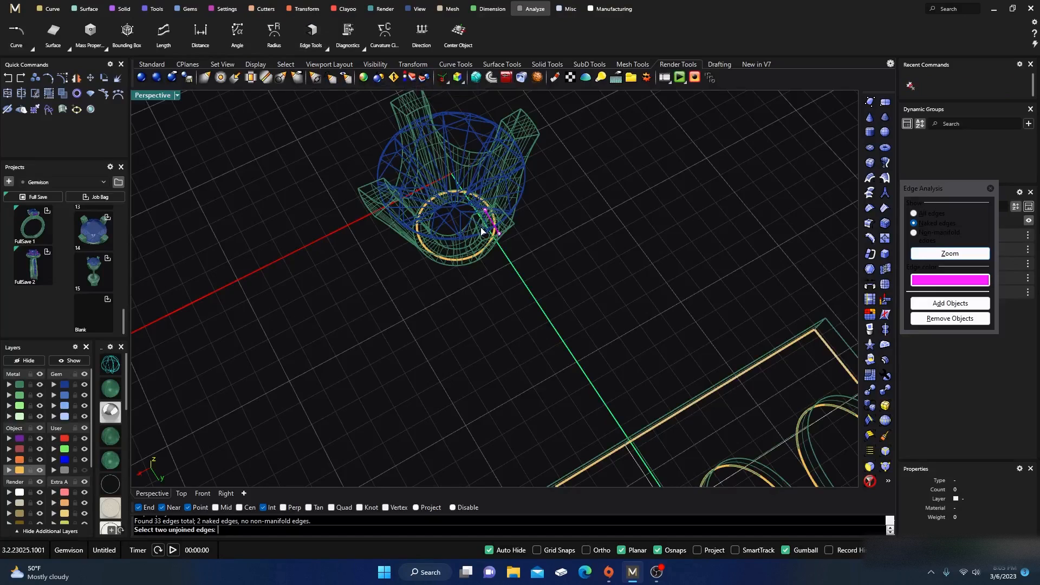
{"action": "scroll", "coordinate": [481, 230], "scroll_direction": "up", "scroll_amount": 3}
{"action": "left_click", "coordinate": [492, 201]}
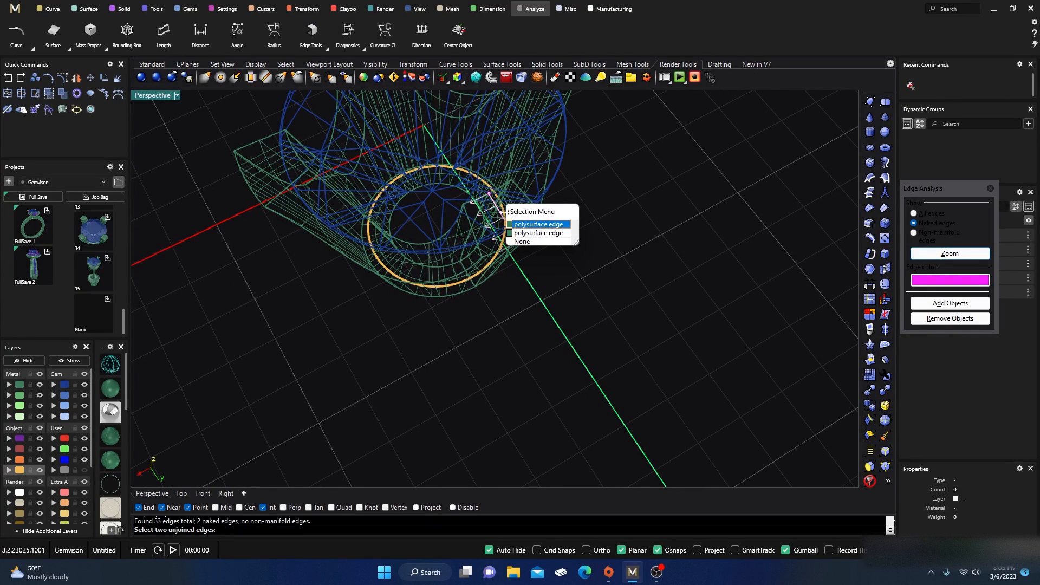
{"action": "left_click", "coordinate": [516, 240]}
{"action": "left_click", "coordinate": [517, 247]}
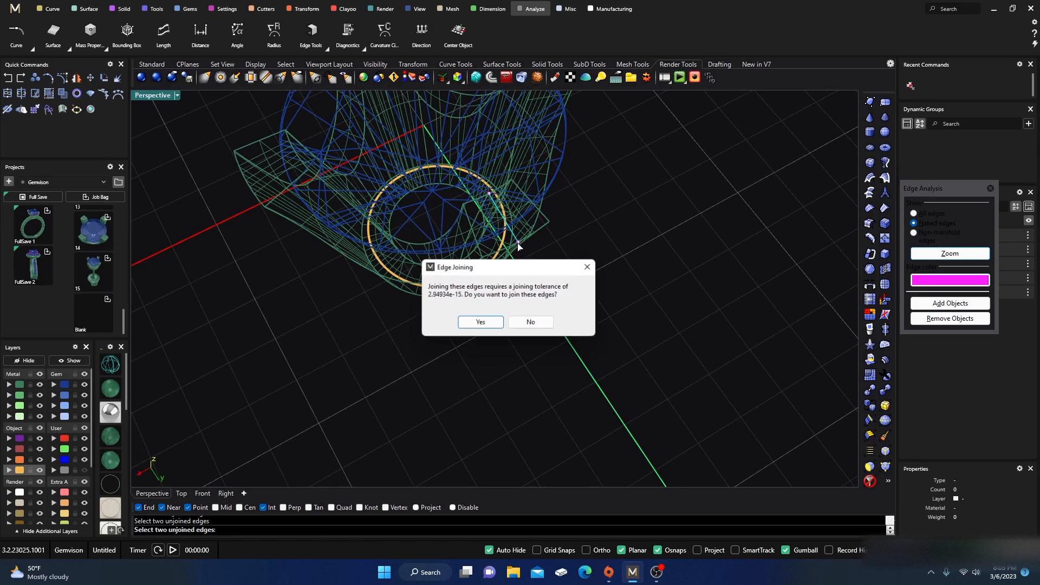
{"action": "left_click", "coordinate": [489, 320]}
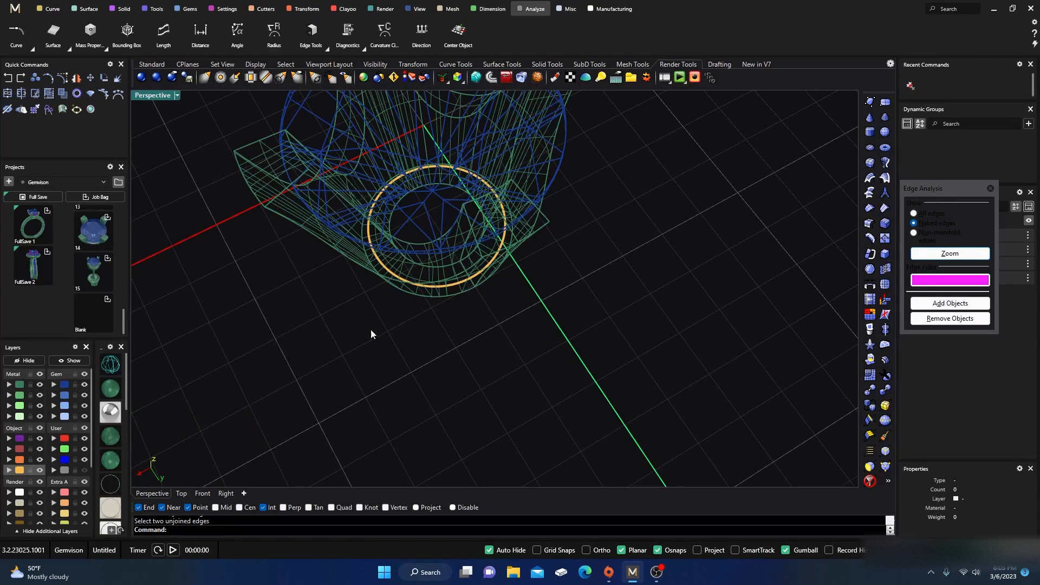
Step: Select the bezel to check its edges, close the edge analysis, and return to shaded display
{"action": "right_click_drag", "start_coordinate": [372, 332], "coordinate": [315, 231]}
{"action": "left_click", "coordinate": [313, 241]}
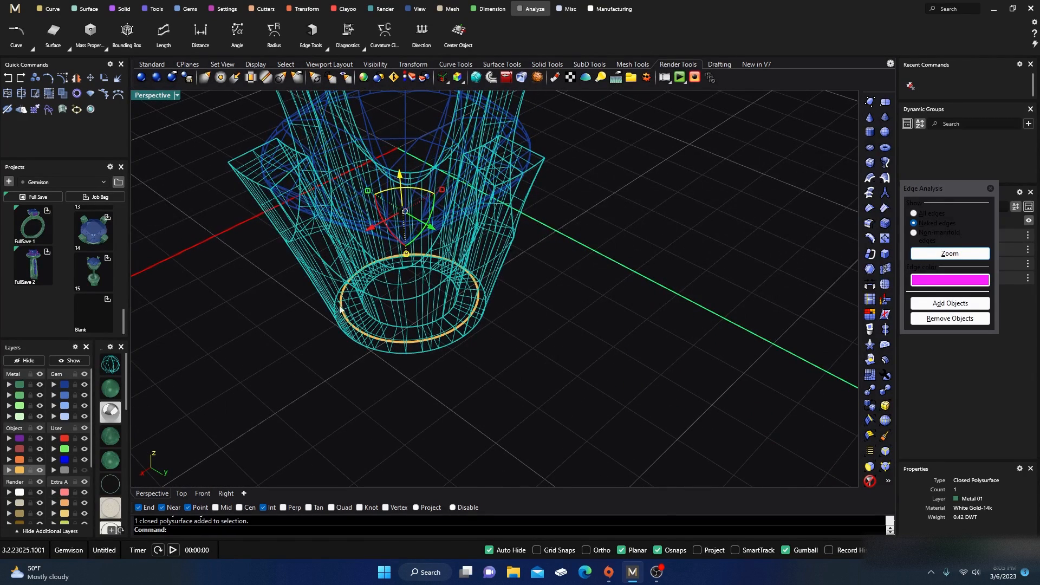
{"action": "left_click", "coordinate": [991, 189]}
{"action": "mouse_move", "coordinate": [605, 298]}
{"action": "right_mouse_down"}
{"action": "mouse_move", "coordinate": [580, 318]}
{"action": "mouse_move", "coordinate": [213, 375]}
{"action": "mouse_move", "coordinate": [279, 332]}
{"action": "mouse_move", "coordinate": [298, 233]}
{"action": "mouse_move", "coordinate": [271, 194]}
{"action": "right_mouse_up"}
{"action": "left_click", "coordinate": [306, 363]}
{"action": "left_click", "coordinate": [117, 396]}
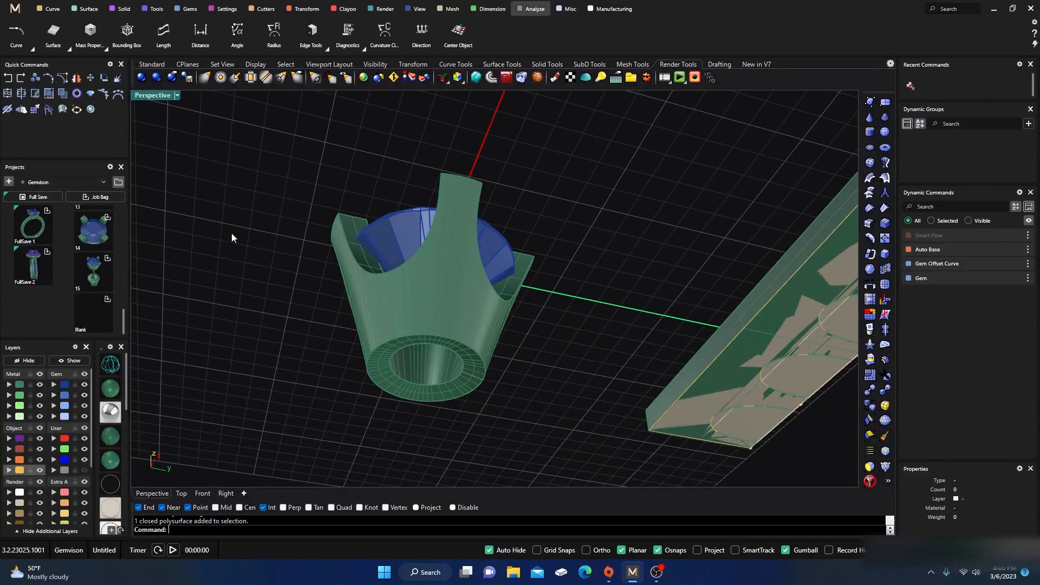
{"action": "right_click_drag", "start_coordinate": [232, 237], "coordinate": [400, 340]}
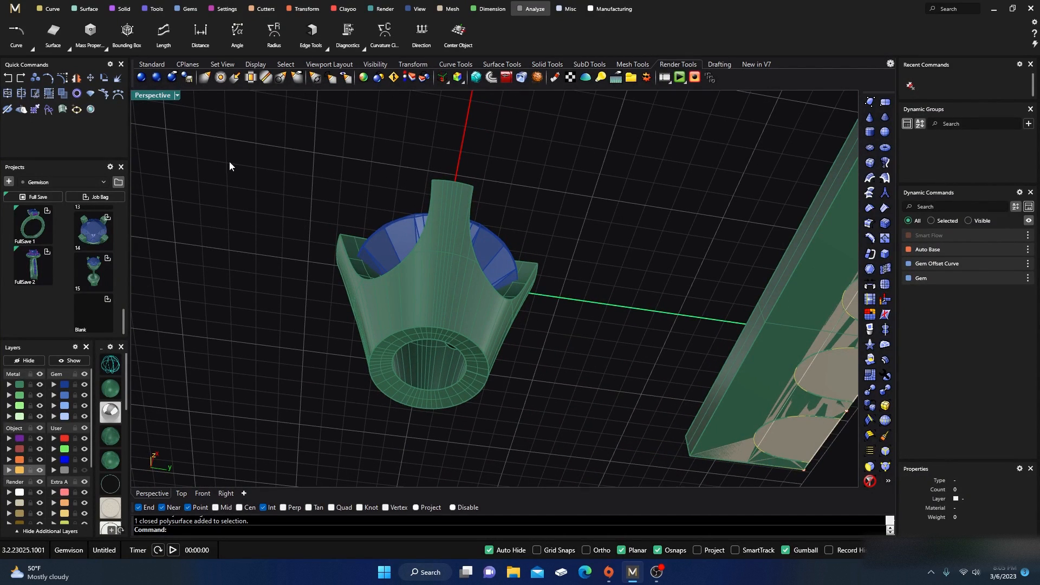
Step: Duplicate the bezel's outer bottom edge as a curve with Duplicate Edge
{"action": "left_click", "coordinate": [49, 8]}
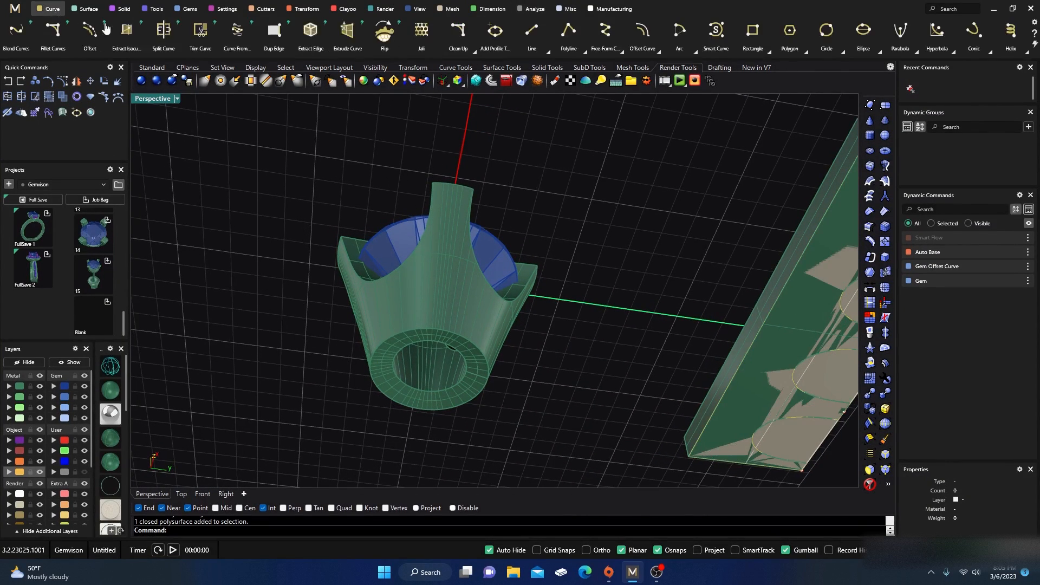
{"action": "scroll", "coordinate": [949, 44], "scroll_direction": "down", "scroll_amount": 5}
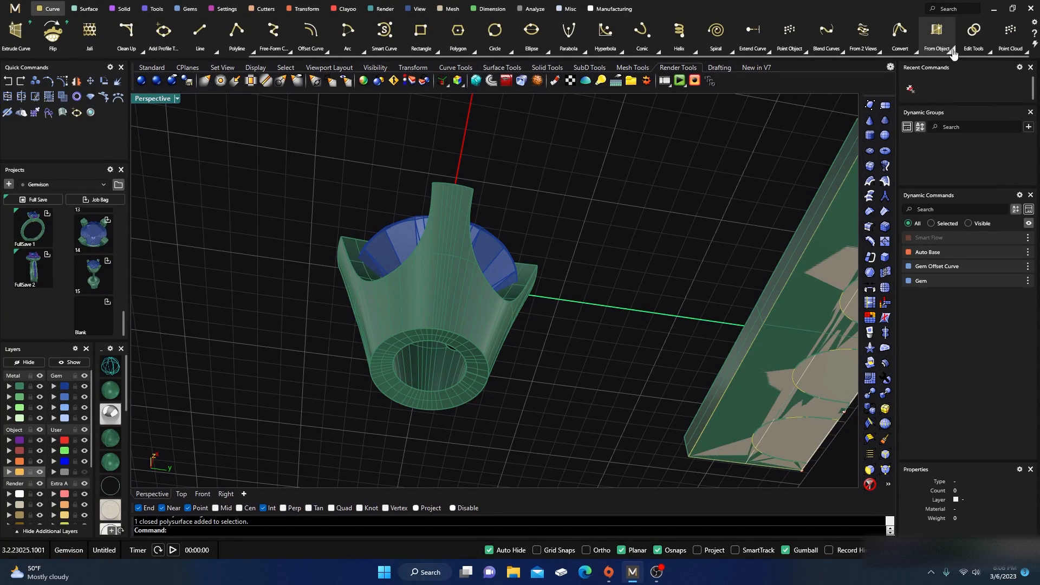
{"action": "left_click", "coordinate": [953, 50]}
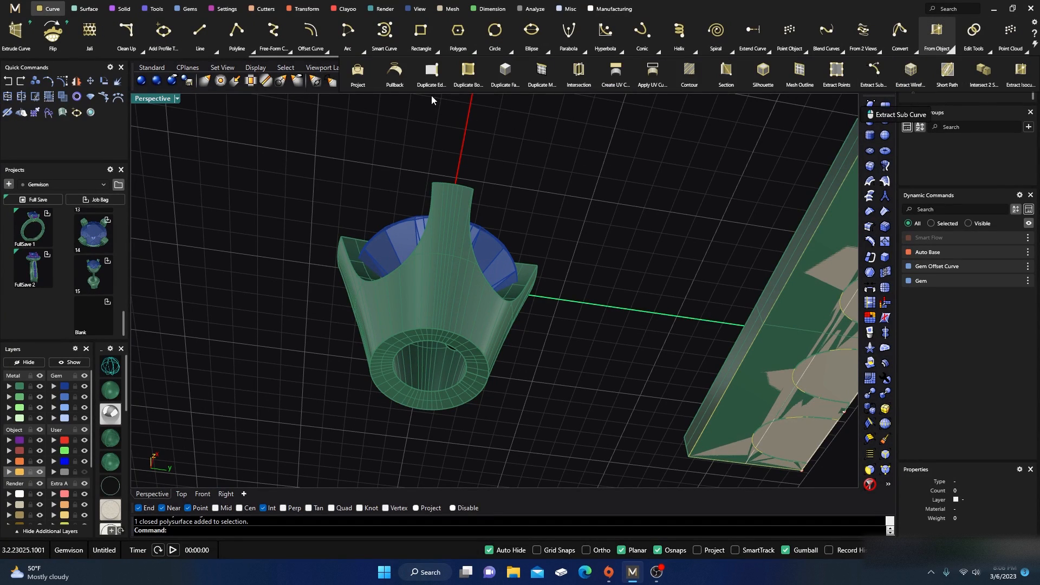
{"action": "left_click", "coordinate": [430, 69]}
{"action": "scroll", "coordinate": [391, 378], "scroll_direction": "up", "scroll_amount": 3}
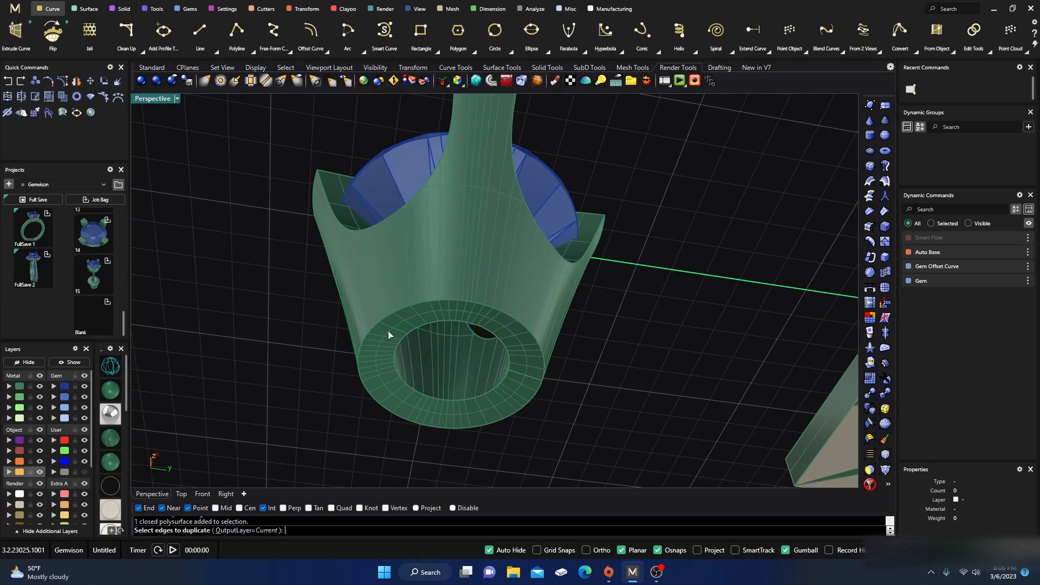
{"action": "left_click", "coordinate": [392, 311]}
{"action": "key", "text": "Return"}
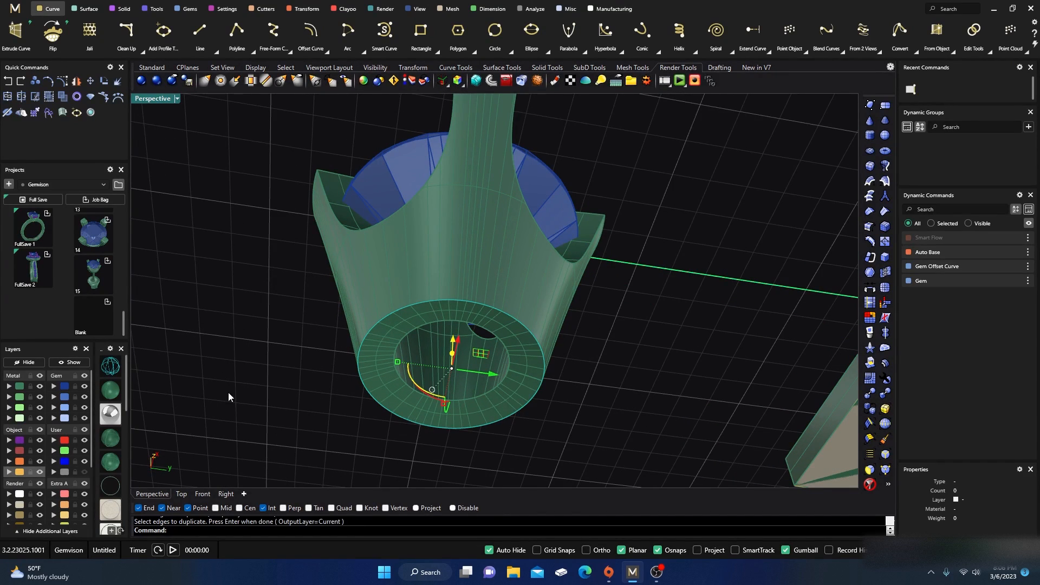
{"action": "left_click", "coordinate": [301, 338]}
{"action": "right_click_drag", "start_coordinate": [306, 351], "coordinate": [307, 362]}
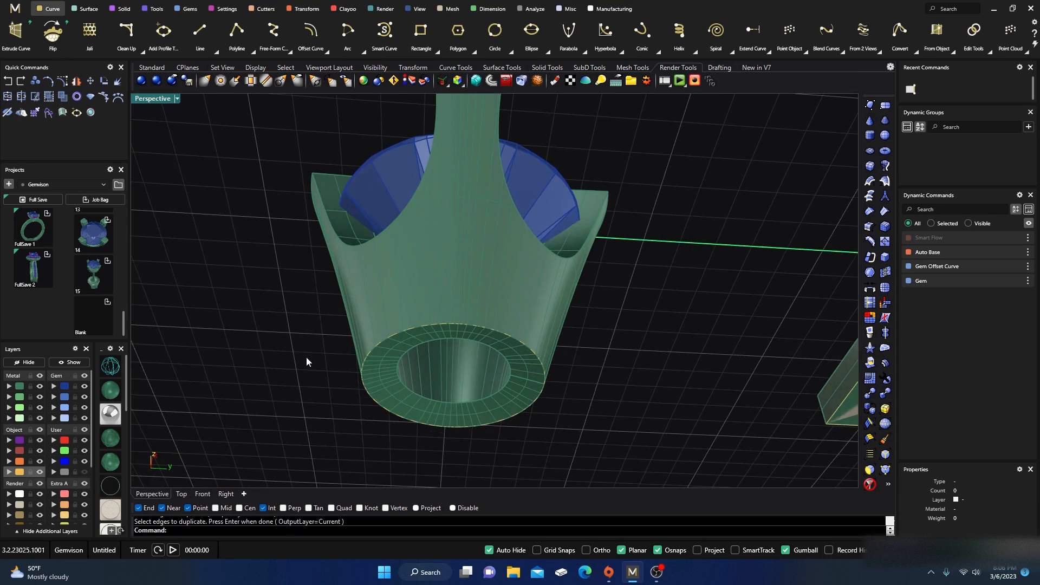
Step: Select the duplicated bottom curve and extrude it a short distance upward with the gumball
{"action": "left_click", "coordinate": [418, 326]}
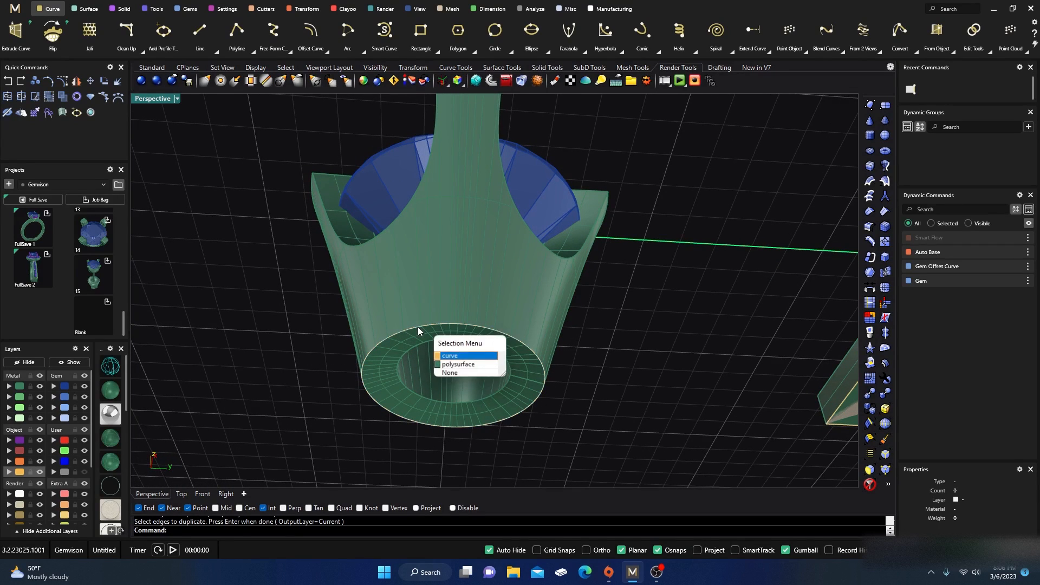
{"action": "left_click", "coordinate": [451, 354]}
{"action": "right_click_drag", "start_coordinate": [338, 328], "coordinate": [432, 366]}
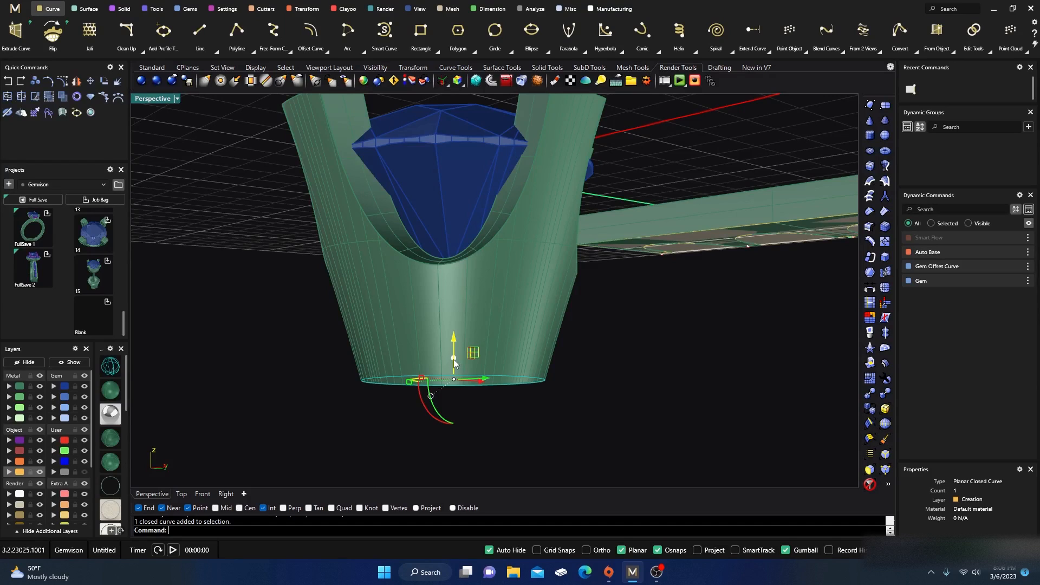
{"action": "left_click_drag", "start_coordinate": [454, 358], "coordinate": [457, 339]}
{"action": "right_click_drag", "start_coordinate": [315, 411], "coordinate": [284, 369]}
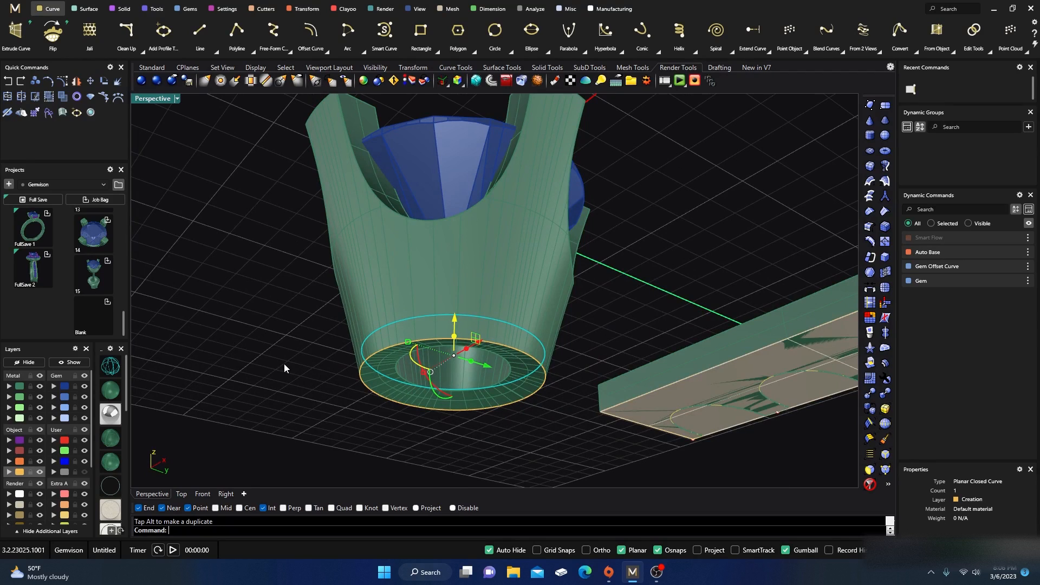
Step: Select the extruded band at the bezel's base and Cap it into a closed solid
{"action": "right_click", "coordinate": [285, 365]}
{"action": "left_click", "coordinate": [375, 396]}
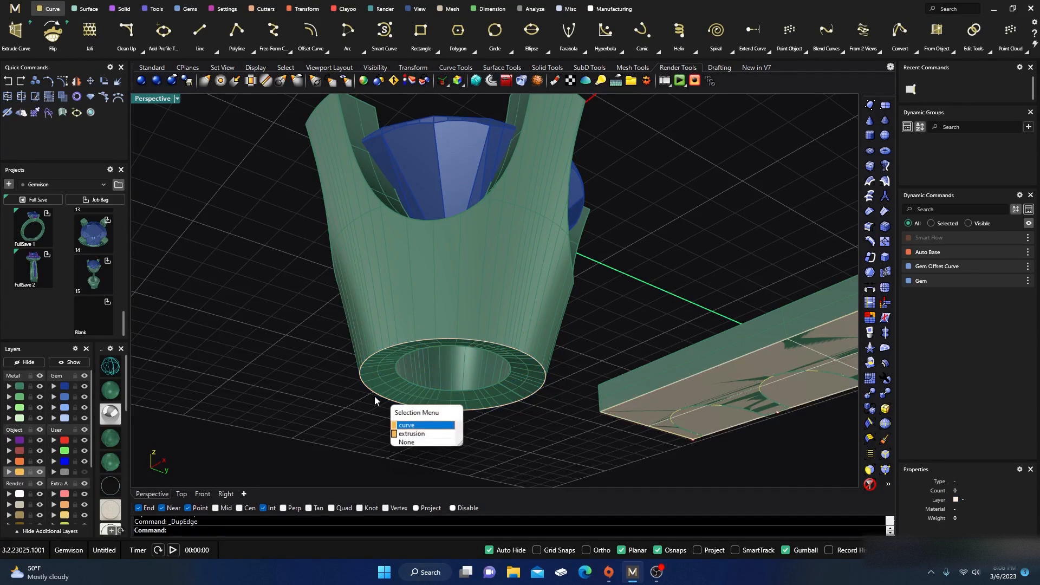
{"action": "left_click", "coordinate": [411, 434]}
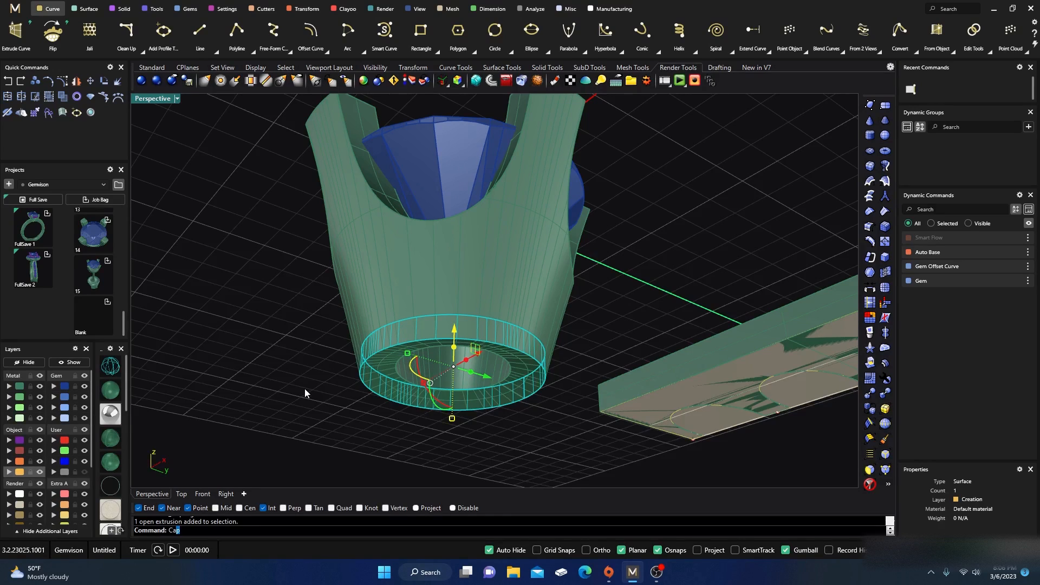
{"action": "type", "text": "ap"}
{"action": "key", "text": "Return"}
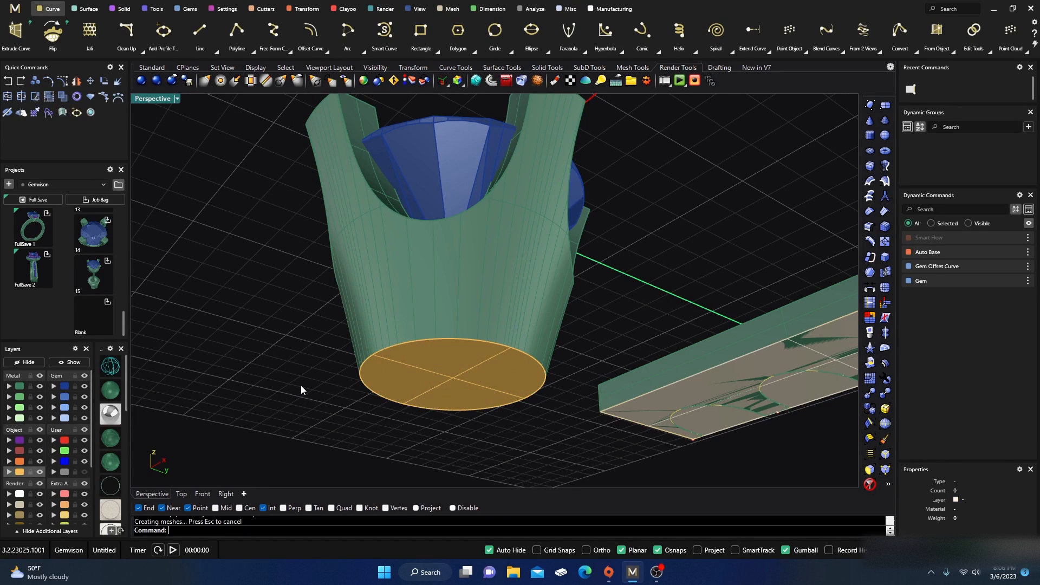
Step: Select the flowed gallery strip and hide it
{"action": "right_click_drag", "start_coordinate": [301, 389], "coordinate": [464, 331]}
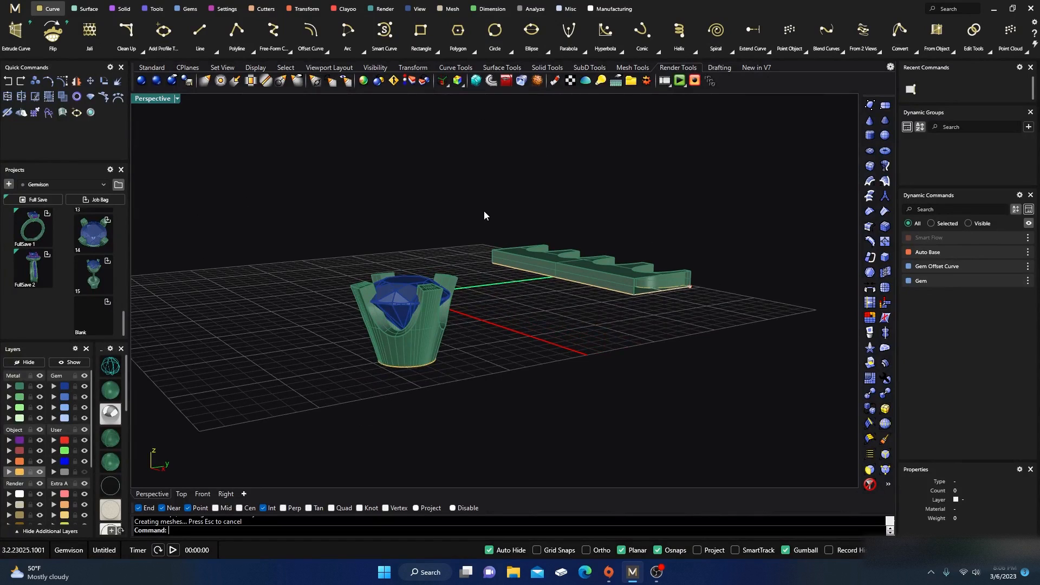
{"action": "left_click_drag", "start_coordinate": [474, 201], "coordinate": [720, 350]}
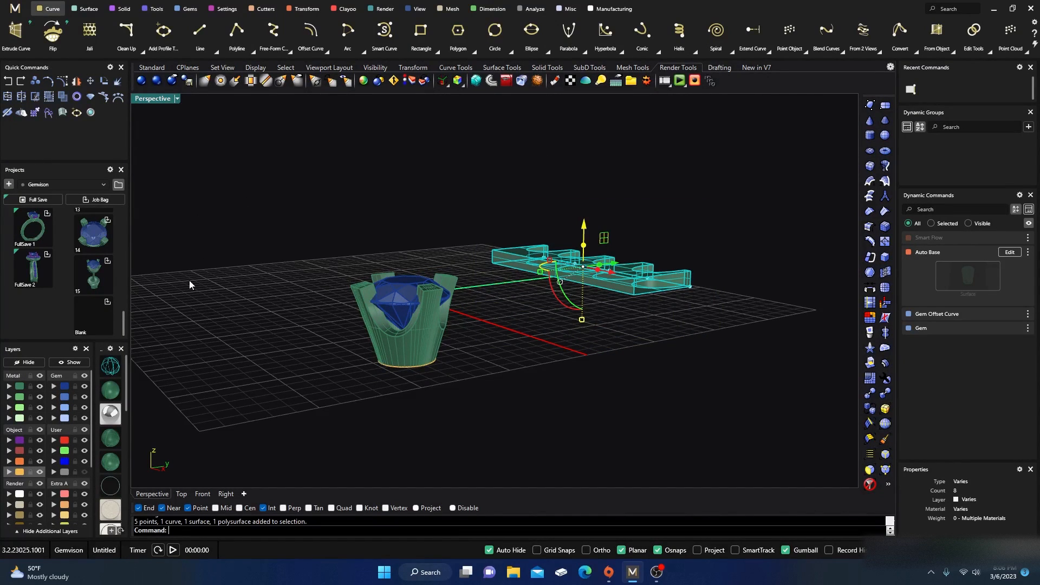
{"action": "left_click", "coordinate": [24, 362]}
{"action": "right_click_drag", "start_coordinate": [352, 374], "coordinate": [286, 235]}
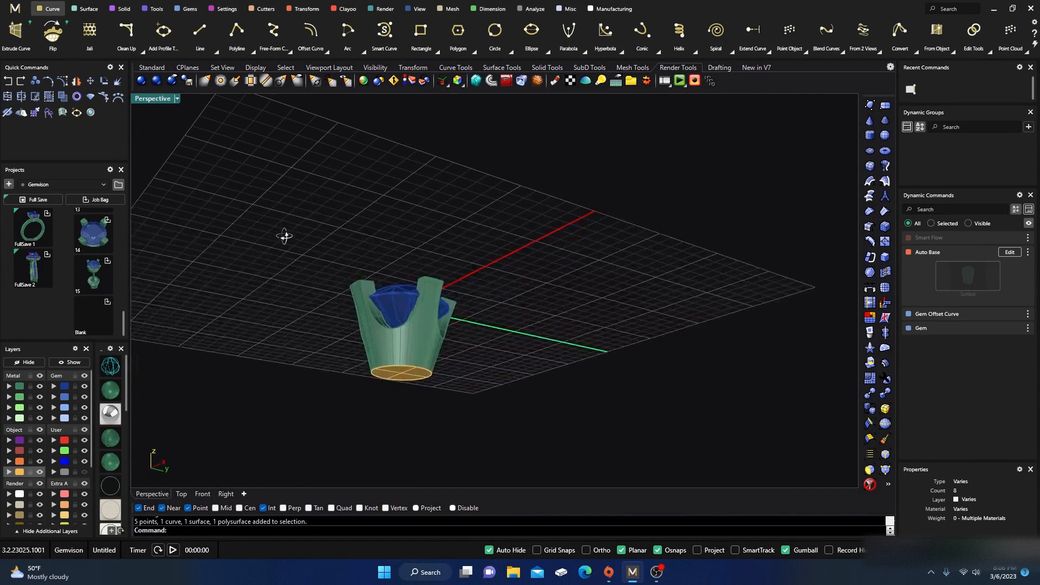
Step: Boolean Union the bezel with the capped base band into one solid
{"action": "left_click", "coordinate": [123, 8]}
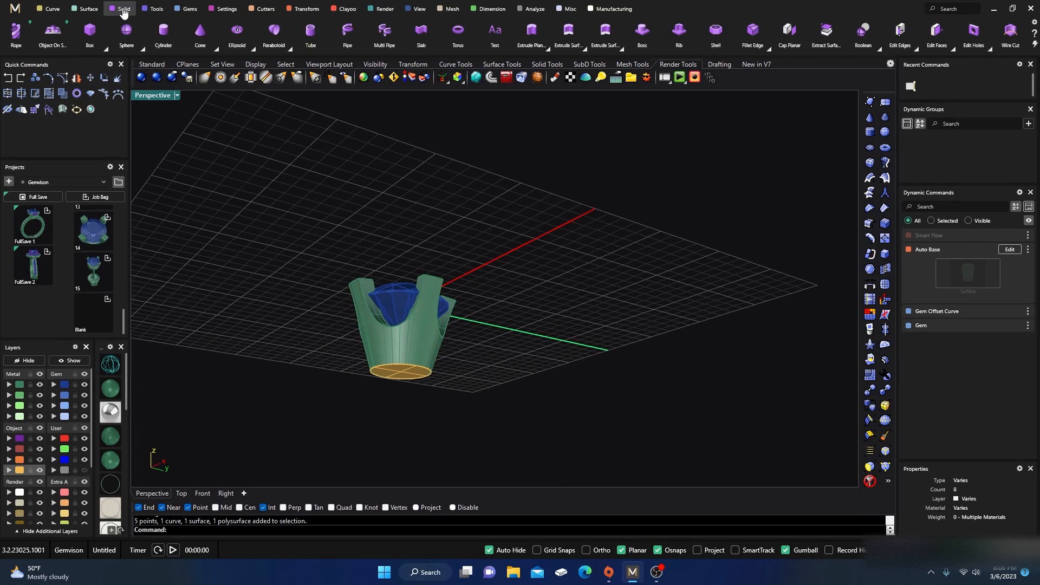
{"action": "scroll", "coordinate": [101, 34], "scroll_direction": "up", "scroll_amount": 3}
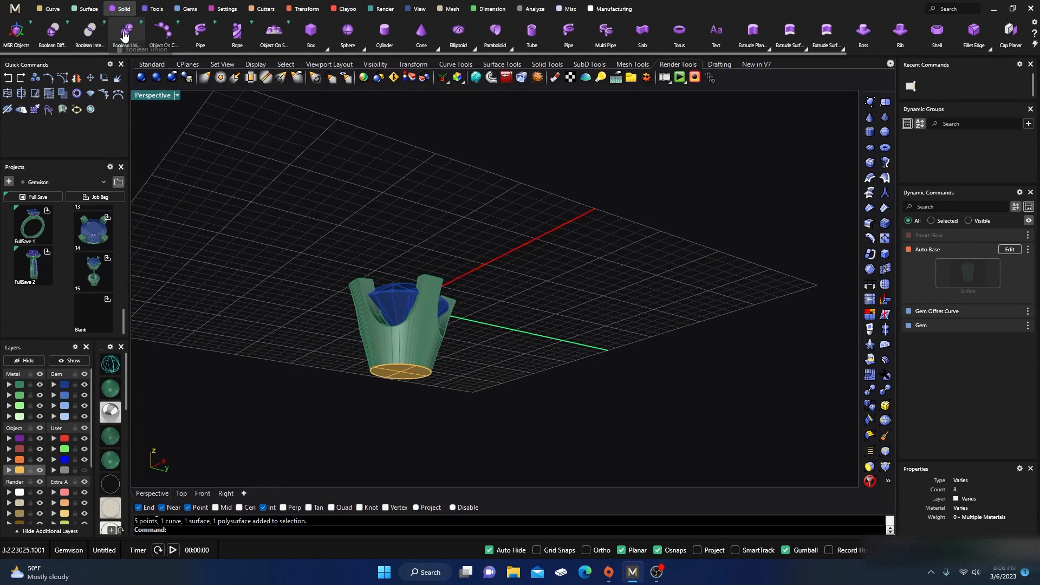
{"action": "left_click", "coordinate": [126, 32]}
{"action": "right_click_drag", "start_coordinate": [350, 368], "coordinate": [347, 362]}
{"action": "left_click", "coordinate": [376, 357]}
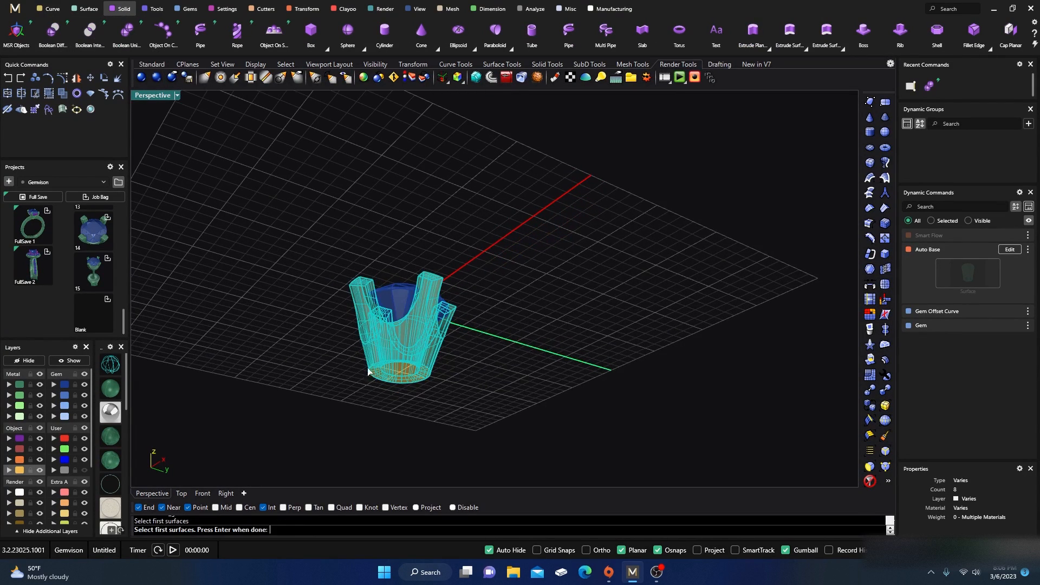
{"action": "key", "text": "Return"}
{"action": "left_click", "coordinate": [407, 378]}
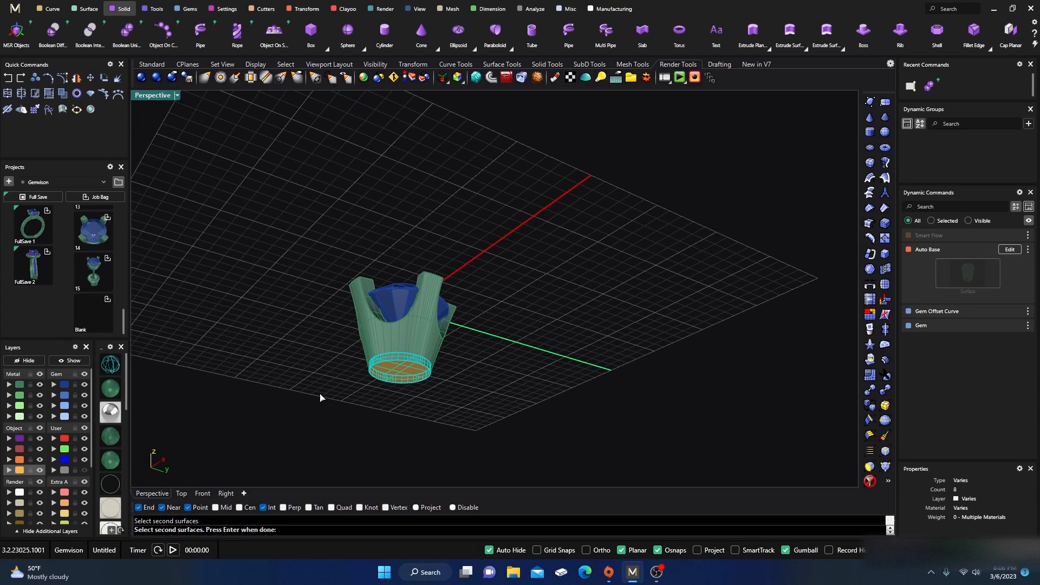
{"action": "key", "text": "Return"}
{"action": "key", "text": "Return"}
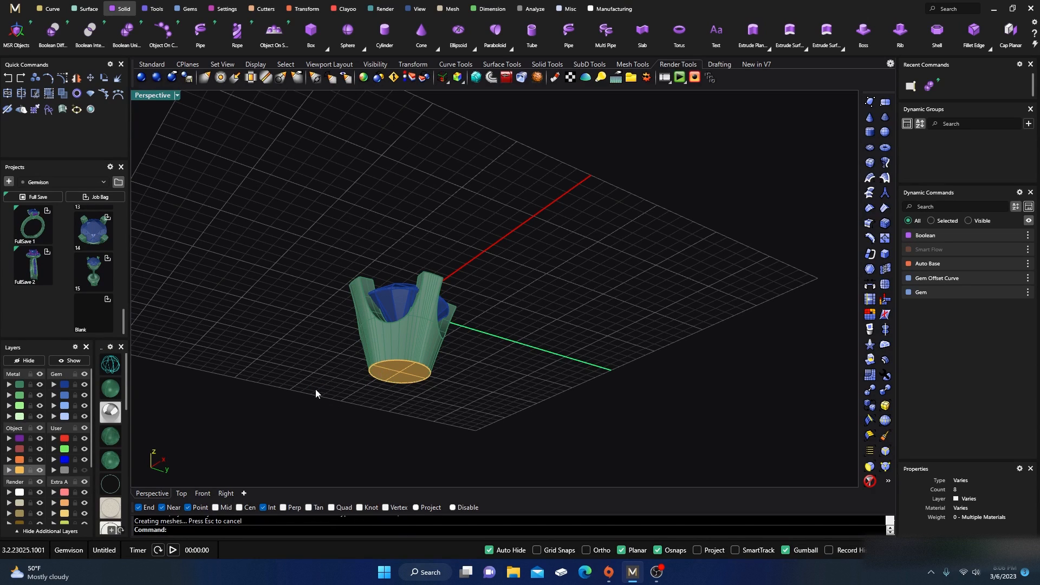
Step: Select the leftover construction curves and polysurface and move them to the User 04 layer
{"action": "left_click", "coordinate": [20, 469]}
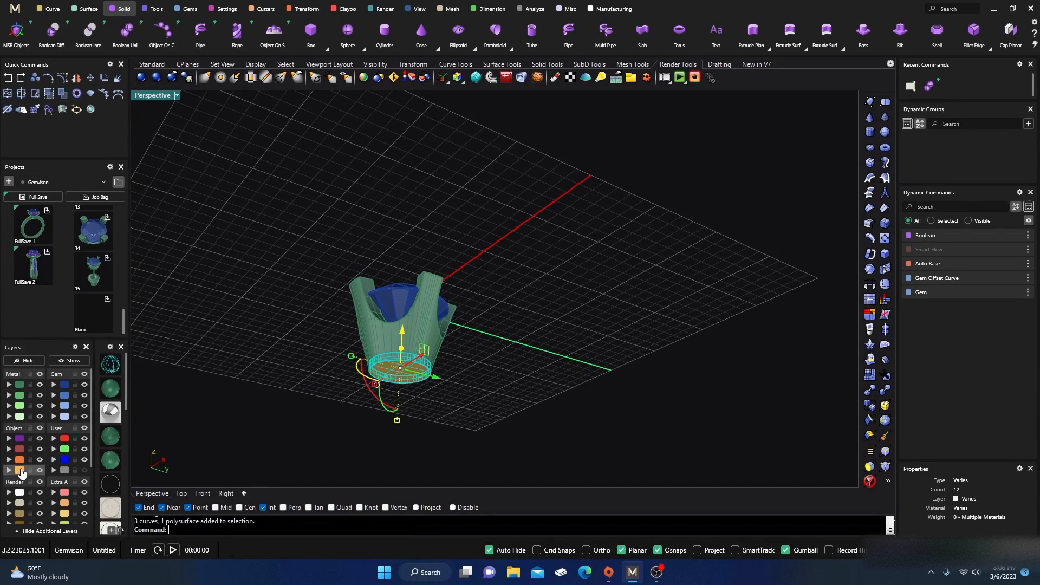
{"action": "left_click", "coordinate": [54, 471]}
Step: Select the extra polysurface overlapping the bezel and move it to the User 04 layer
{"action": "right_click_drag", "start_coordinate": [239, 382], "coordinate": [365, 362]}
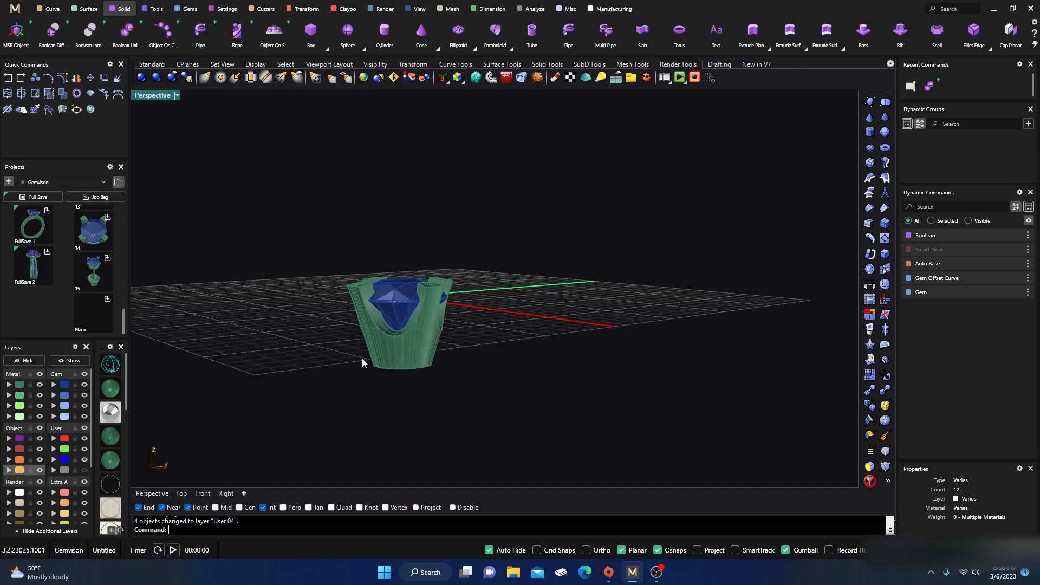
{"action": "left_click", "coordinate": [362, 362]}
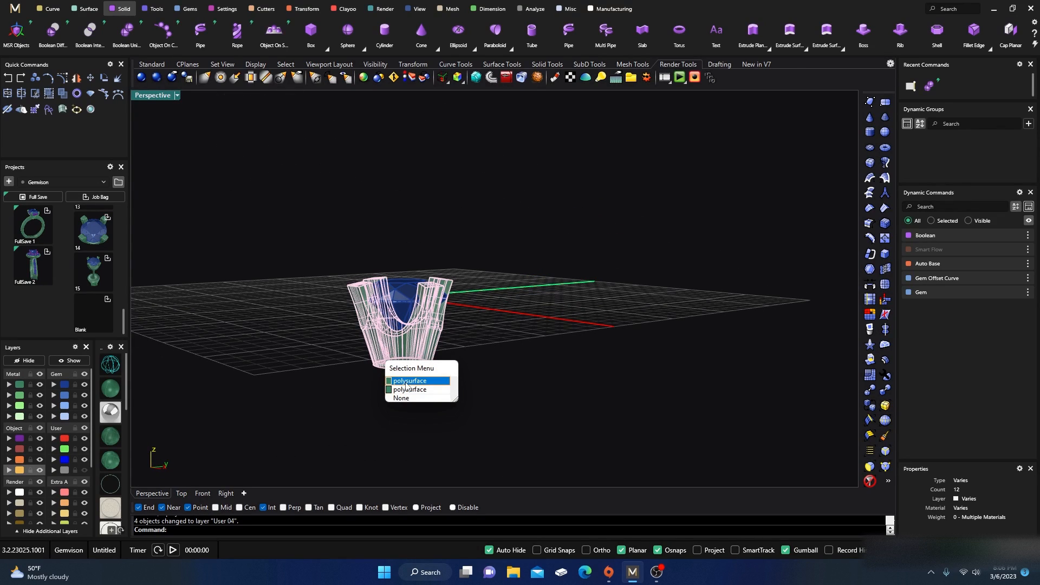
{"action": "left_click", "coordinate": [408, 392]}
{"action": "left_click", "coordinate": [55, 471]}
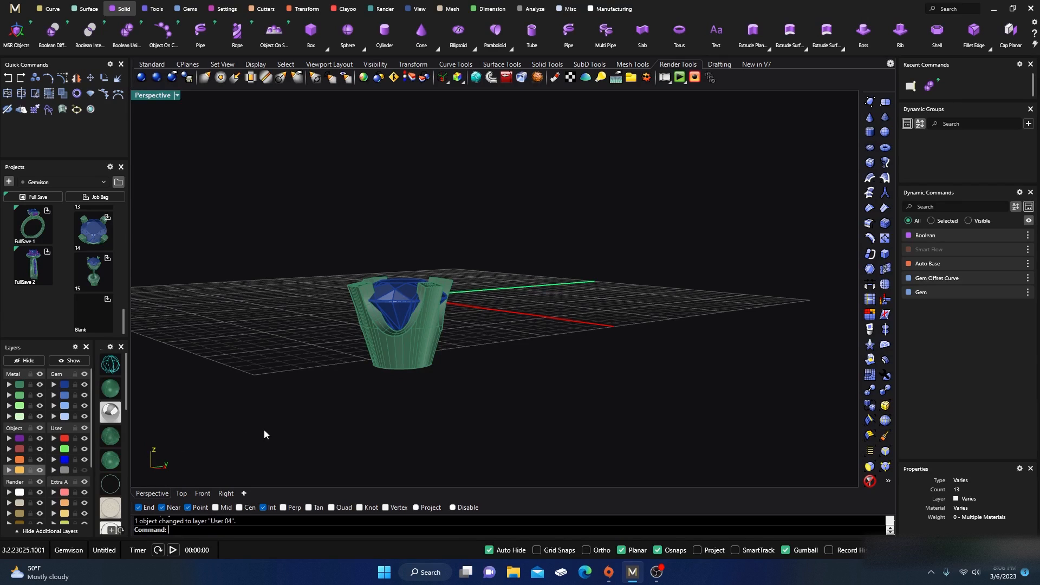
Step: Orbit and zoom around the unioned bezel setting to inspect it from several angles
{"action": "left_click", "coordinate": [407, 356]}
{"action": "right_click_drag", "start_coordinate": [423, 417], "coordinate": [447, 347]}
{"action": "left_click", "coordinate": [447, 346]}
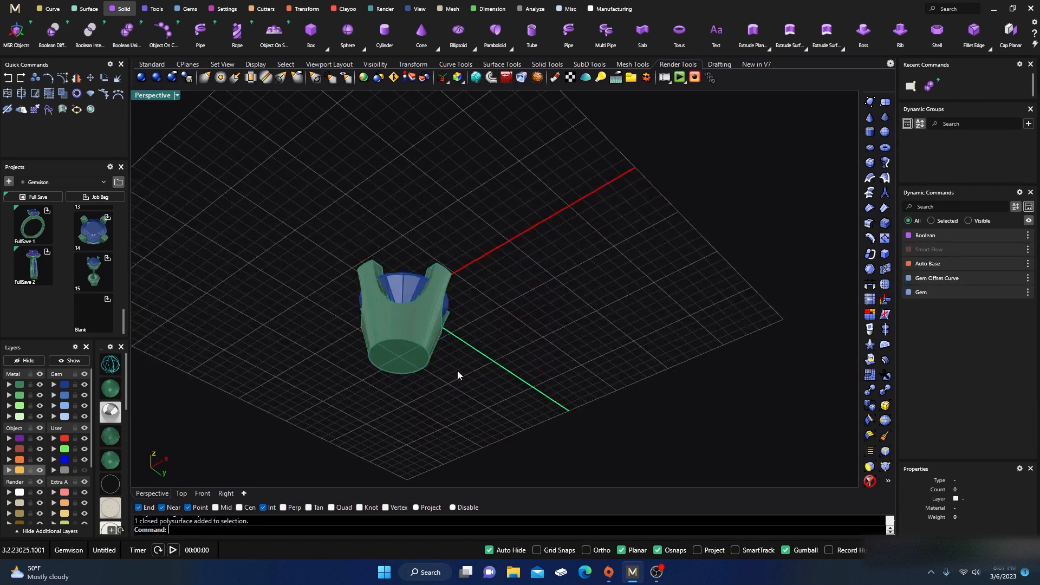
{"action": "right_click_drag", "start_coordinate": [461, 387], "coordinate": [437, 372]}
{"action": "left_click", "coordinate": [432, 348]}
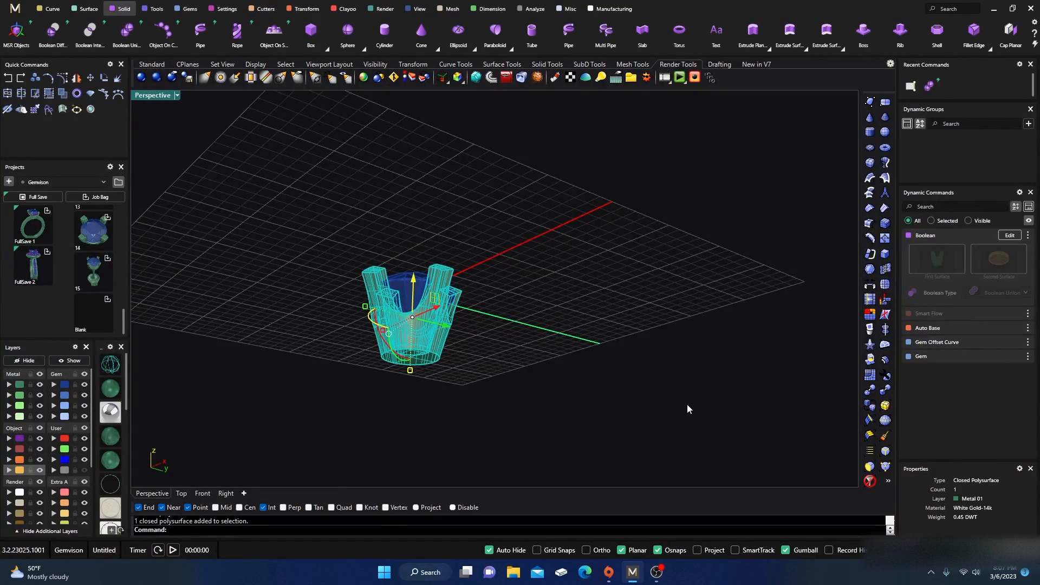
{"action": "left_click", "coordinate": [567, 336]}
{"action": "right_click_drag", "start_coordinate": [567, 336], "coordinate": [498, 339]}
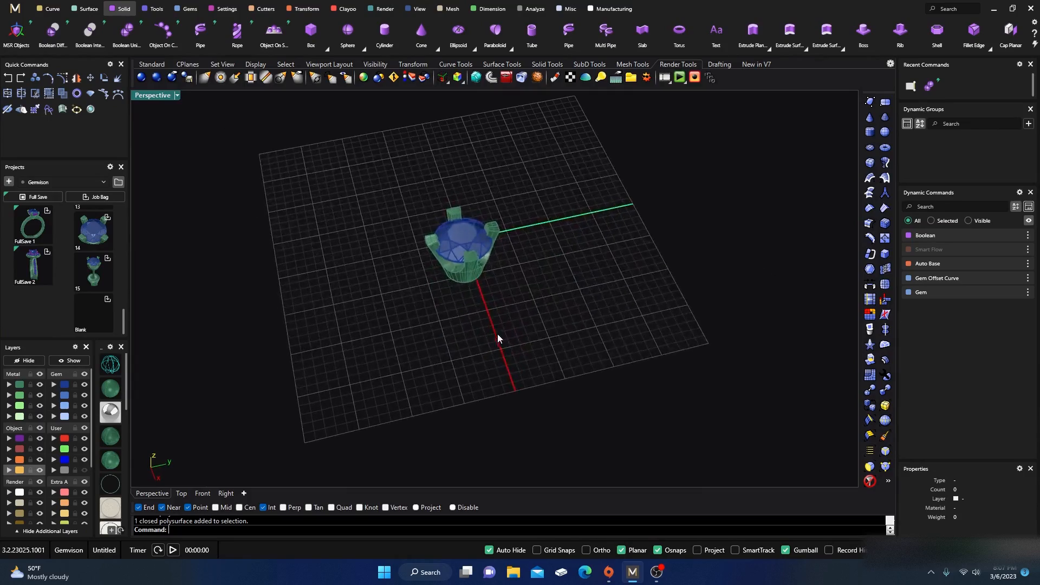
{"action": "scroll", "coordinate": [473, 238], "scroll_direction": "up", "scroll_amount": 3}
{"action": "right_click_drag", "start_coordinate": [473, 238], "coordinate": [417, 297]}
{"action": "scroll", "coordinate": [466, 366], "scroll_direction": "up", "scroll_amount": 3}
{"action": "scroll", "coordinate": [465, 366], "scroll_direction": "up", "scroll_amount": 2}
{"action": "scroll", "coordinate": [422, 282], "scroll_direction": "down", "scroll_amount": 5}
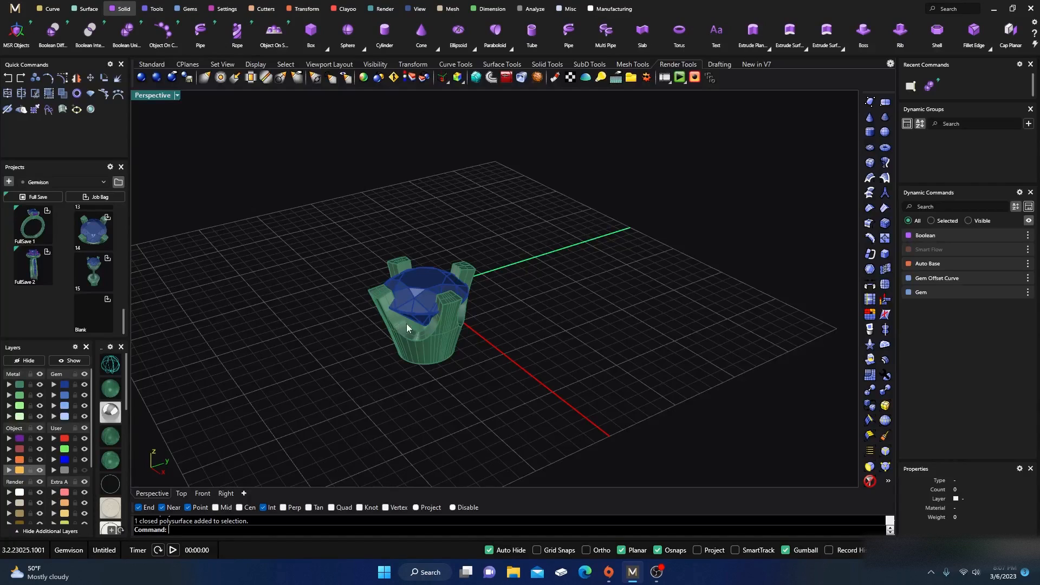
{"action": "scroll", "coordinate": [407, 327], "scroll_direction": "up", "scroll_amount": 2}
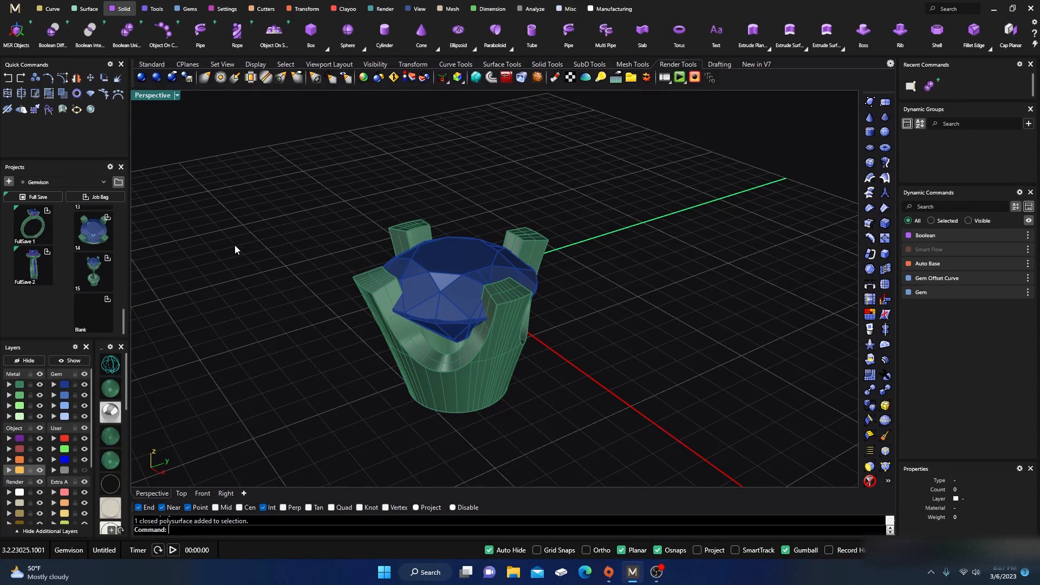
{"action": "left_click", "coordinate": [412, 323]}
{"action": "right_click_drag", "start_coordinate": [285, 225], "coordinate": [428, 297]}
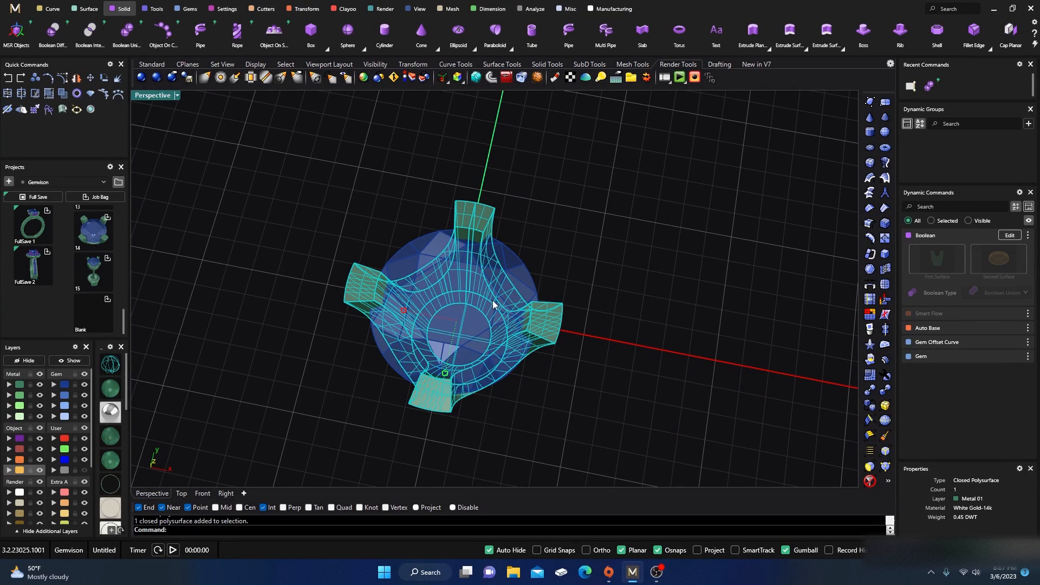
{"action": "left_click_drag", "start_coordinate": [491, 301], "coordinate": [494, 298]}
{"action": "key", "text": "Escape"}
{"action": "right_click_drag", "start_coordinate": [539, 285], "coordinate": [369, 211]}
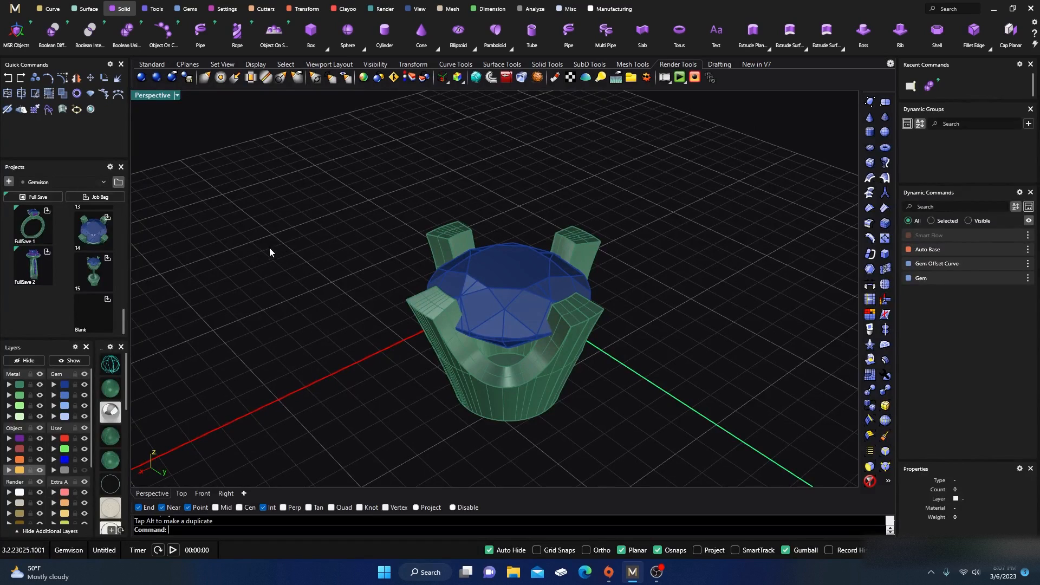
Step: Import finding 03 from the Findings collection into the scene
{"action": "left_click", "coordinate": [119, 183]}
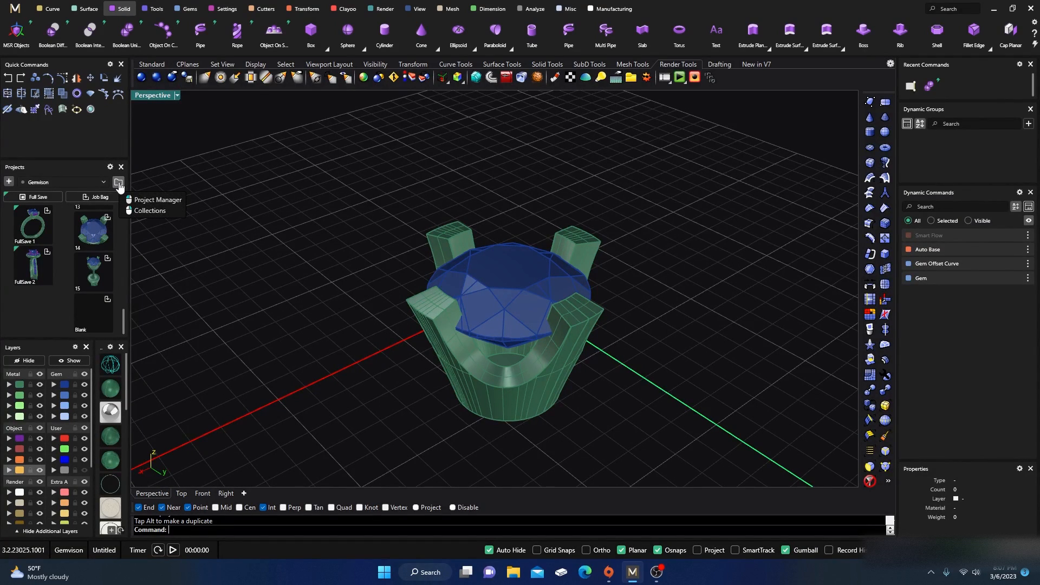
{"action": "left_click", "coordinate": [149, 211]}
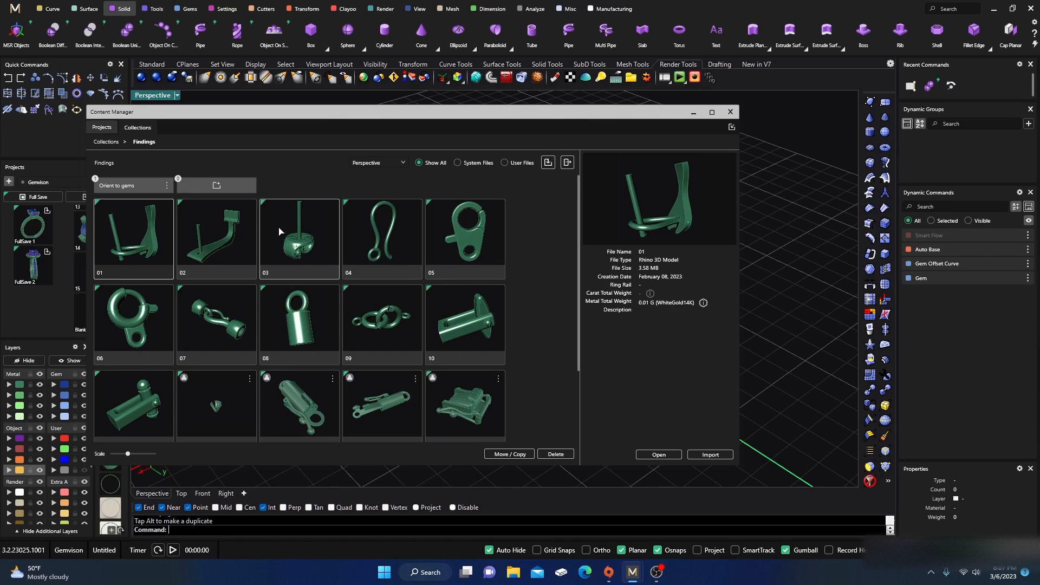
{"action": "left_click", "coordinate": [279, 231]}
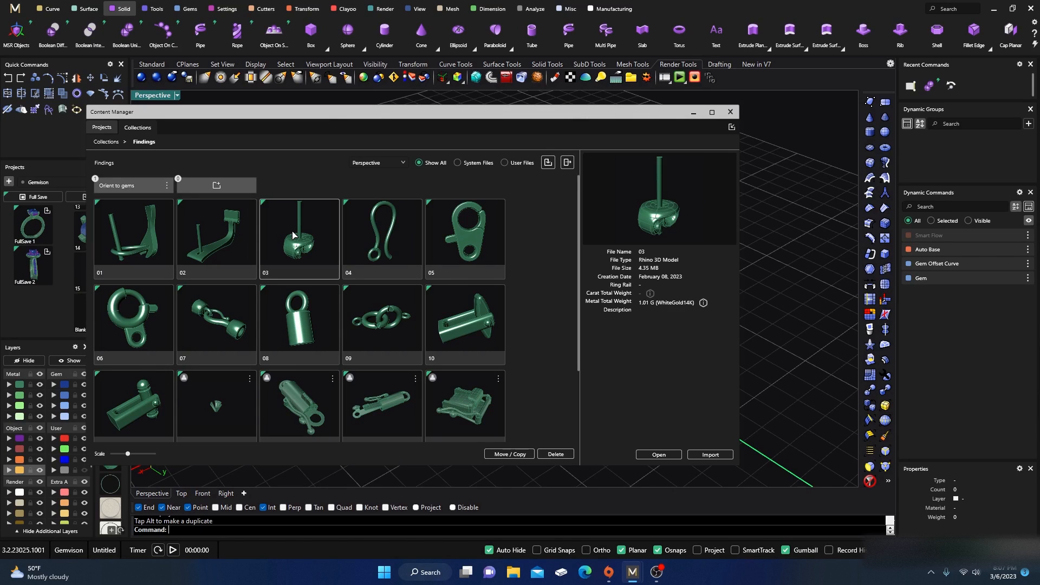
{"action": "left_click", "coordinate": [710, 455]}
{"action": "left_click", "coordinate": [732, 112]}
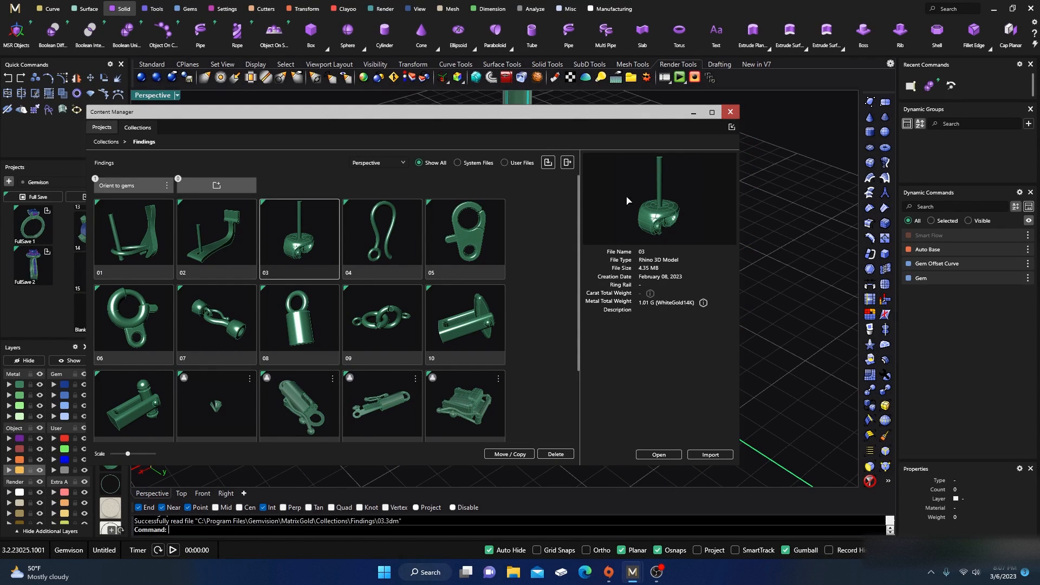
{"action": "left_click", "coordinate": [317, 246]}
{"action": "scroll", "coordinate": [317, 246], "scroll_direction": "down", "scroll_amount": 4}
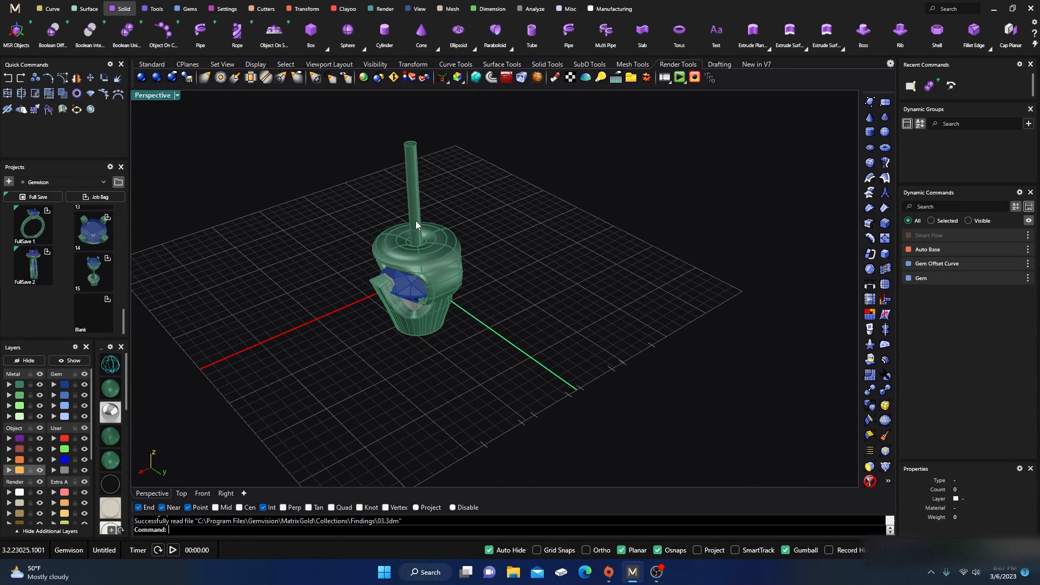
Step: Move the imported earring finding down so it sits below the bezel setting
{"action": "left_click", "coordinate": [416, 222]}
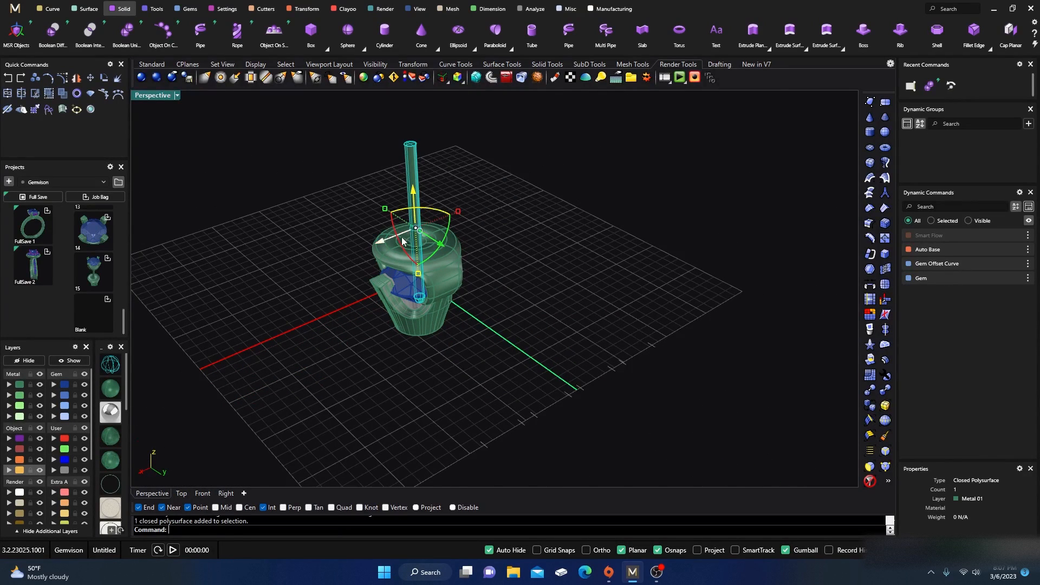
{"action": "left_click", "coordinate": [389, 250], "text": "shift"}
{"action": "left_click_drag", "start_coordinate": [413, 192], "coordinate": [445, 365]}
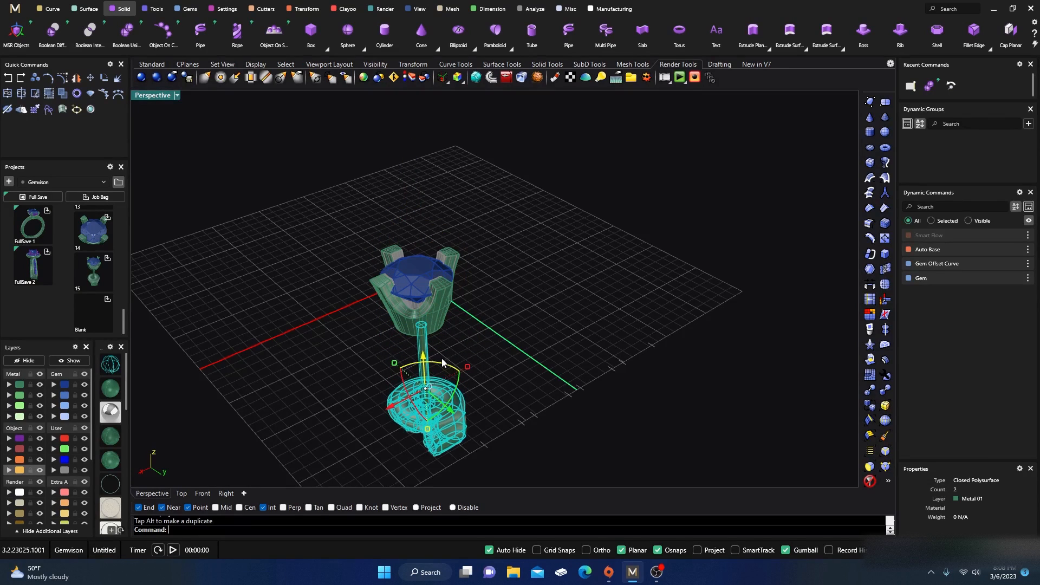
{"action": "left_click", "coordinate": [522, 360]}
{"action": "right_click_drag", "start_coordinate": [522, 360], "coordinate": [439, 360]}
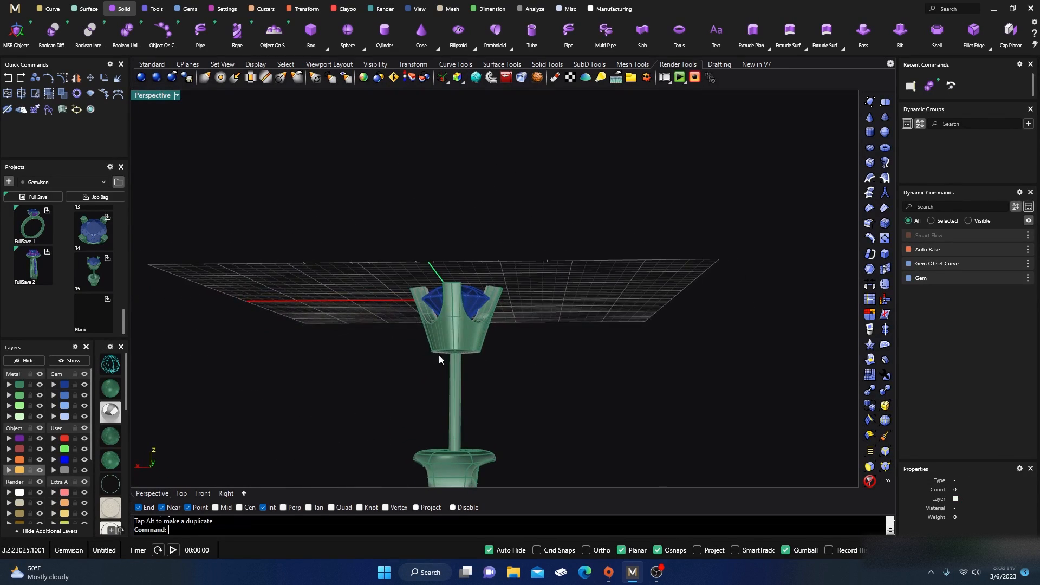
{"action": "left_click", "coordinate": [453, 426]}
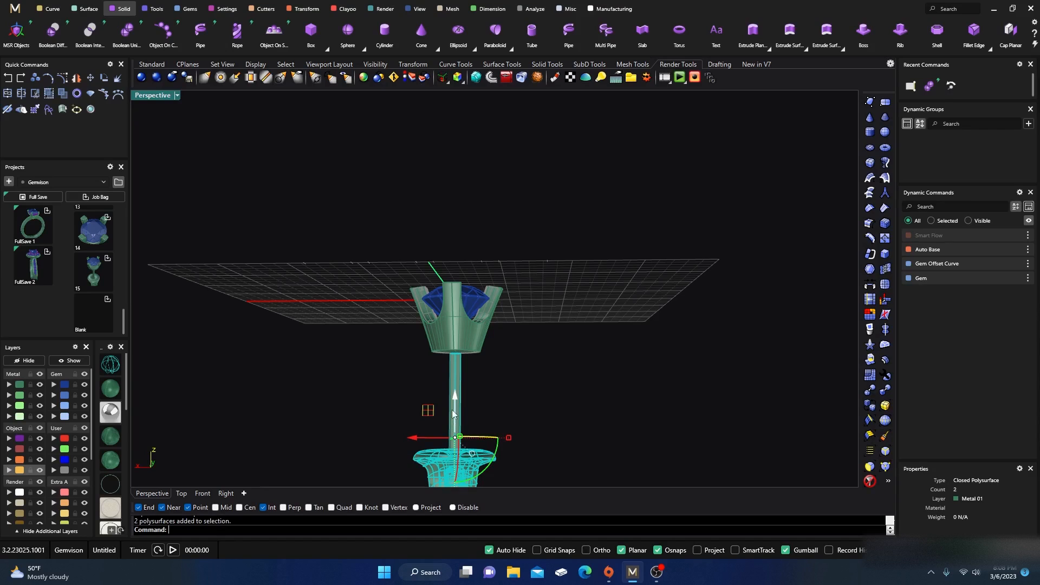
{"action": "left_click_drag", "start_coordinate": [455, 402], "coordinate": [456, 395]}
{"action": "left_click", "coordinate": [545, 351]}
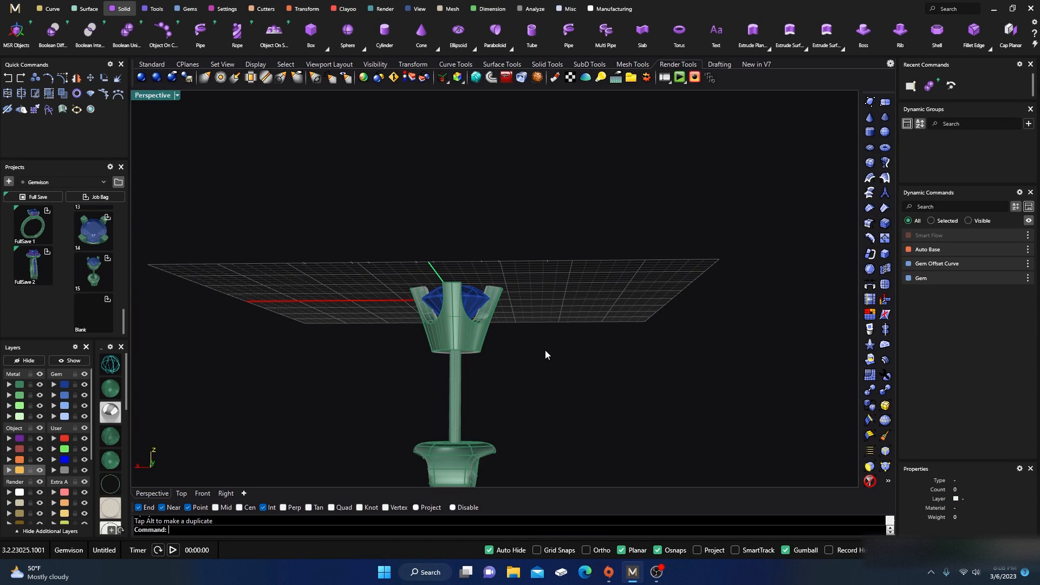
Step: Zoom and orbit to examine the imported finding beneath the bezel
{"action": "right_click_drag", "start_coordinate": [569, 325], "coordinate": [495, 333]}
{"action": "scroll", "coordinate": [495, 333], "scroll_direction": "up", "scroll_amount": 6}
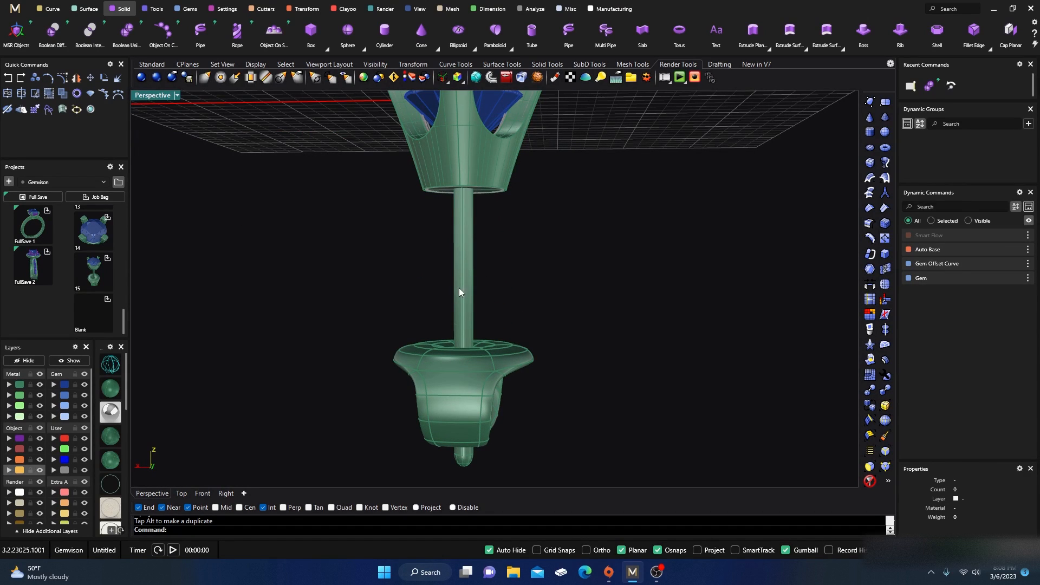
{"action": "scroll", "coordinate": [437, 366], "scroll_direction": "down", "scroll_amount": 5}
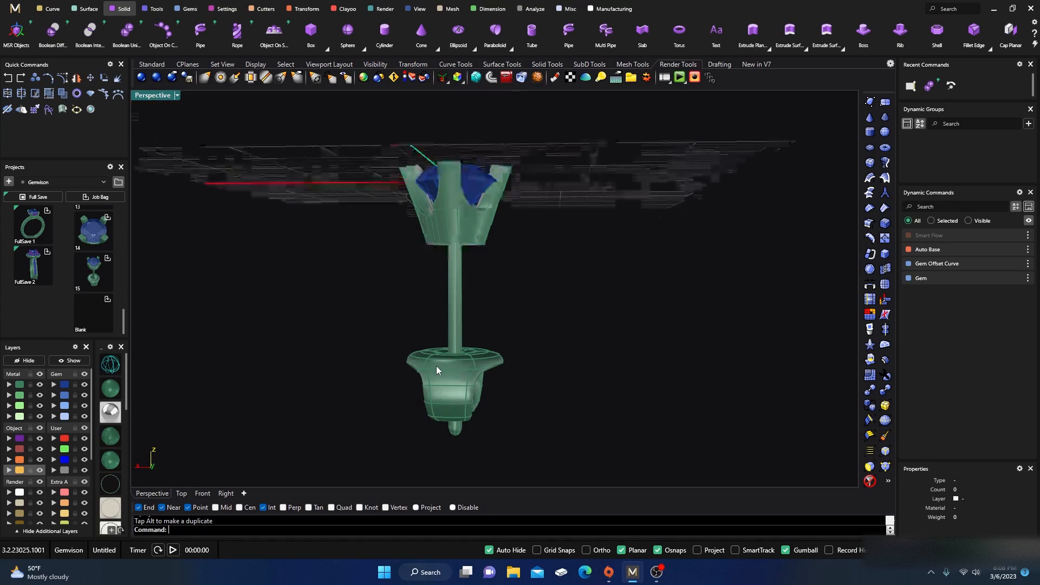
{"action": "right_click_drag", "start_coordinate": [437, 367], "coordinate": [385, 410]}
{"action": "scroll", "coordinate": [328, 392], "scroll_direction": "down", "scroll_amount": 3}
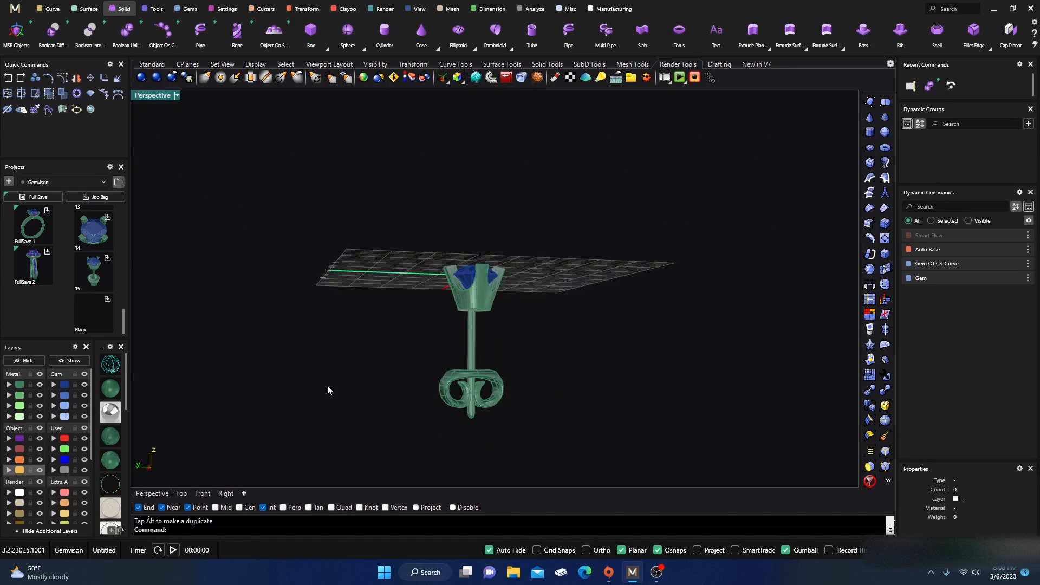
{"action": "right_click_drag", "start_coordinate": [327, 390], "coordinate": [401, 406]}
{"action": "scroll", "coordinate": [398, 403], "scroll_direction": "up", "scroll_amount": 6}
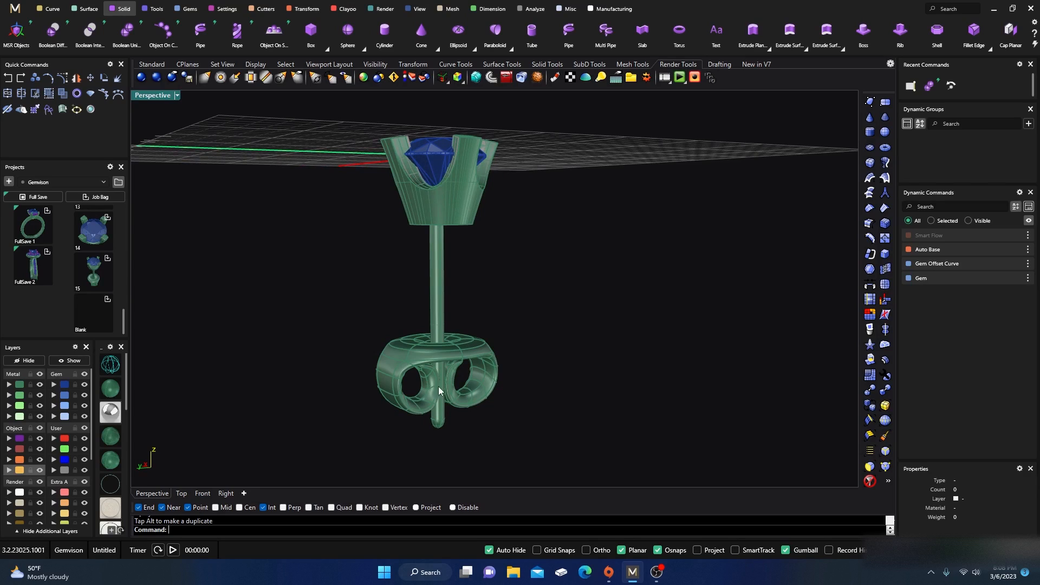
{"action": "left_click", "coordinate": [439, 424]}
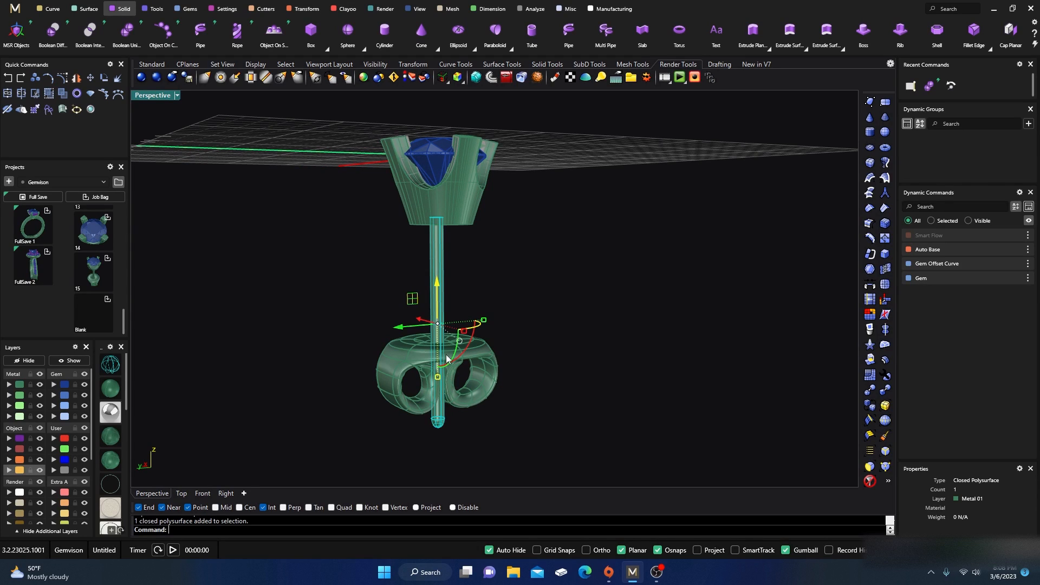
{"action": "left_click_drag", "start_coordinate": [438, 379], "coordinate": [451, 402]}
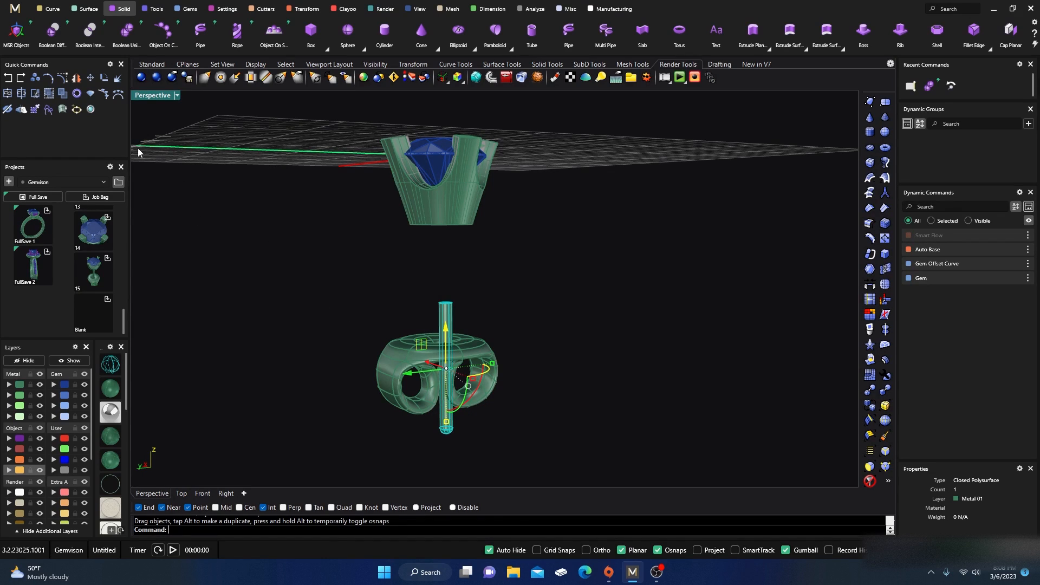
{"action": "left_click", "coordinate": [8, 78]}
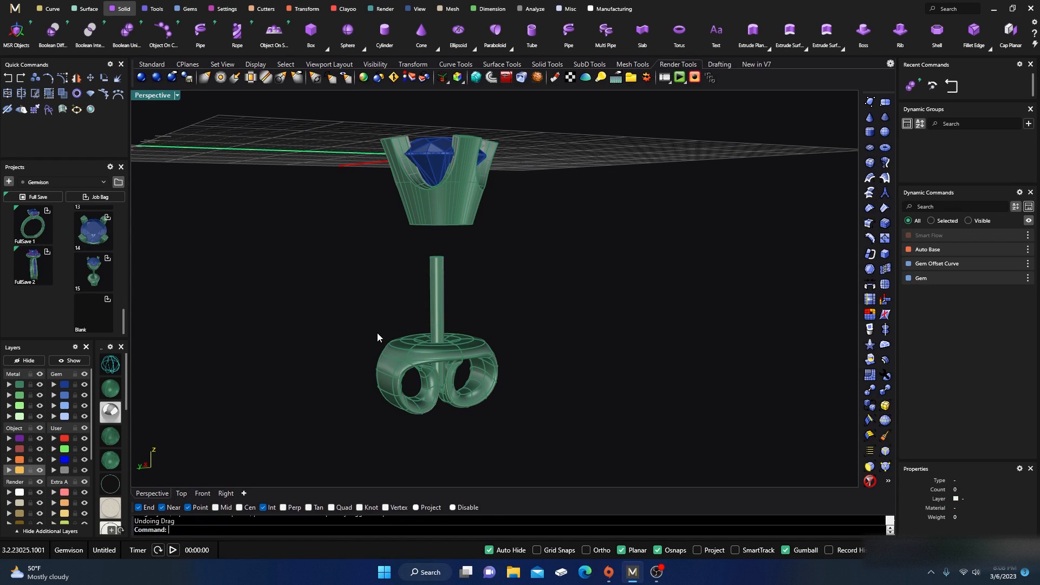
Step: Turn off the Planar and Osnaps drafting aids
{"action": "left_click", "coordinate": [622, 551]}
{"action": "left_click", "coordinate": [659, 551]}
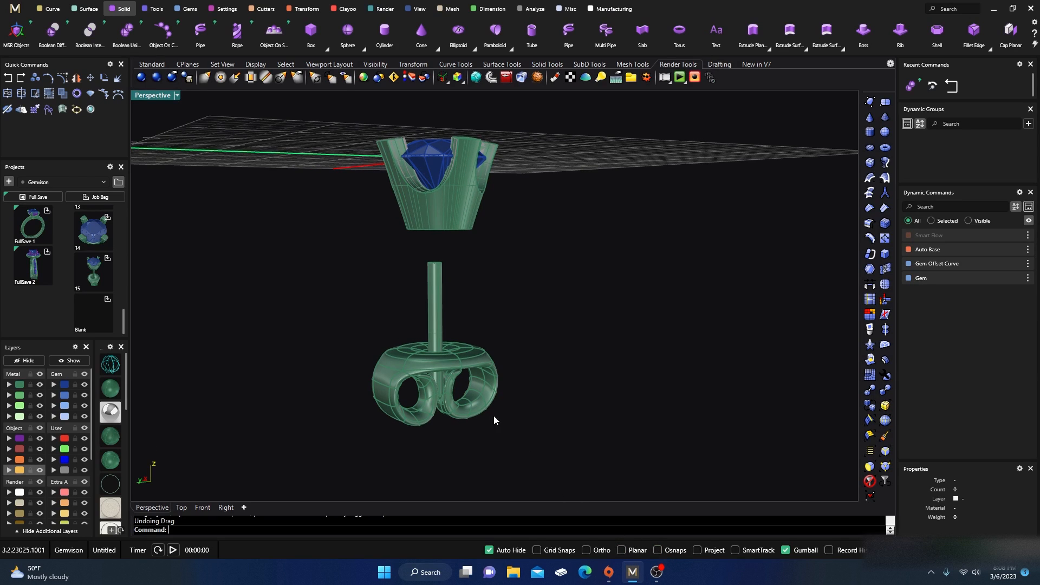
Step: Stretch the finding's post upward with the gumball so it reaches the bottom of the bezel setting
{"action": "left_click", "coordinate": [437, 322]}
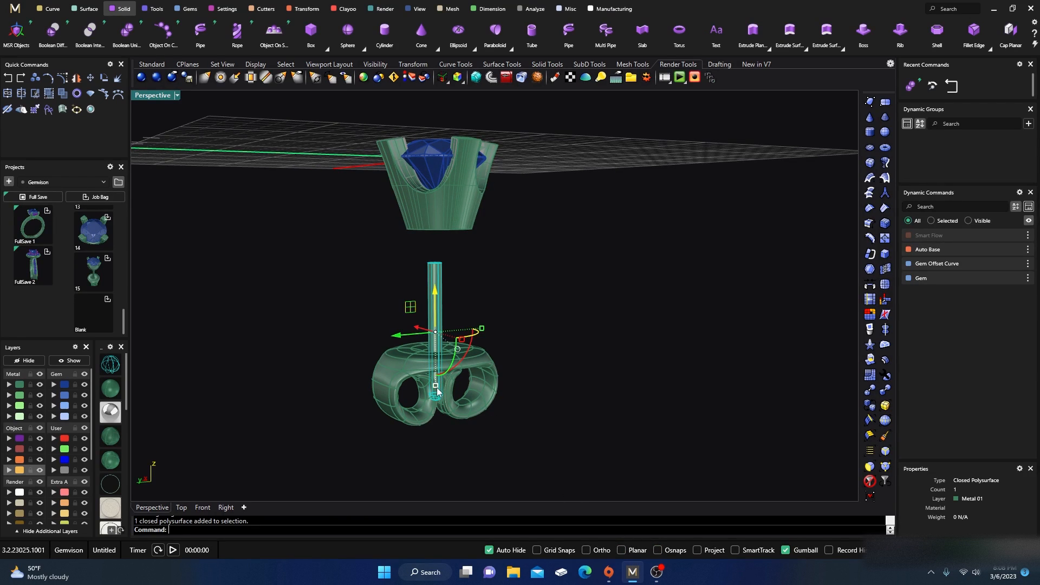
{"action": "left_click_drag", "start_coordinate": [438, 389], "coordinate": [437, 411]}
{"action": "left_click", "coordinate": [548, 296]}
{"action": "left_click", "coordinate": [436, 309]}
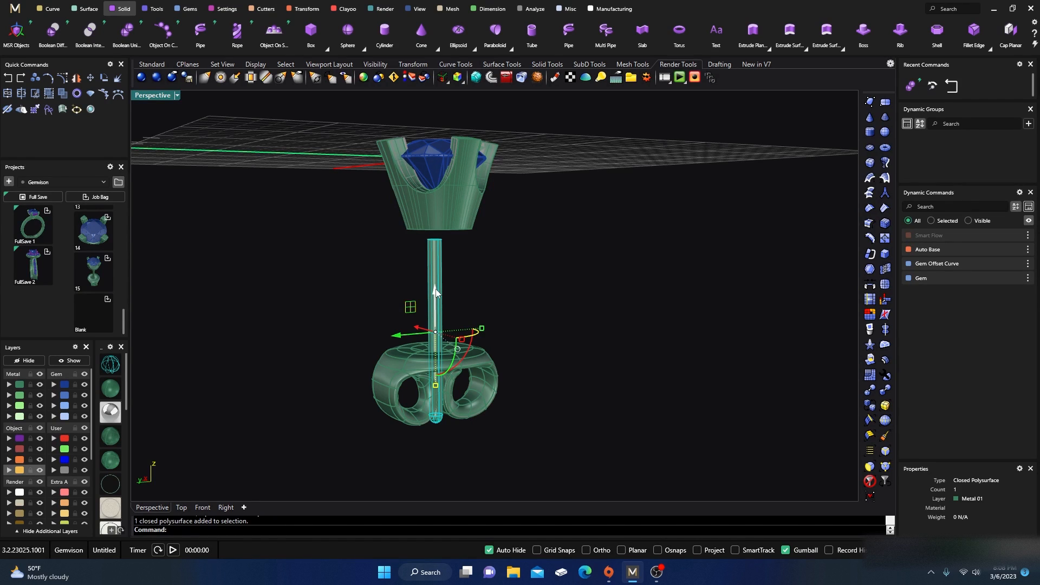
{"action": "left_click_drag", "start_coordinate": [436, 291], "coordinate": [436, 275]}
{"action": "left_click", "coordinate": [501, 281]}
{"action": "right_click_drag", "start_coordinate": [501, 281], "coordinate": [473, 312]}
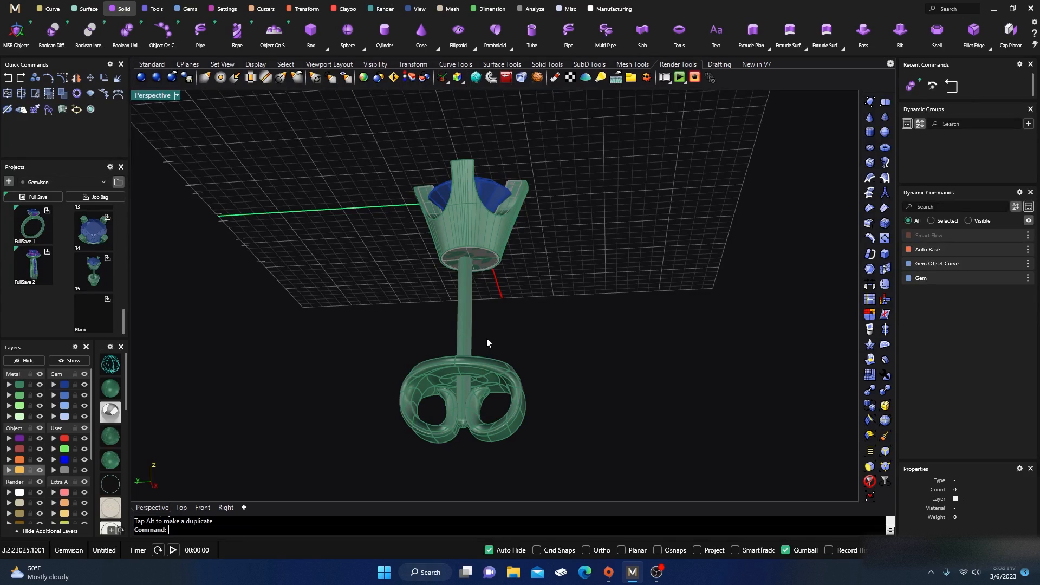
Step: Orbit and zoom around the joined earring to inspect how the post meets the bezel
{"action": "left_click_drag", "start_coordinate": [486, 339], "coordinate": [428, 347]}
{"action": "left_click", "coordinate": [549, 284]}
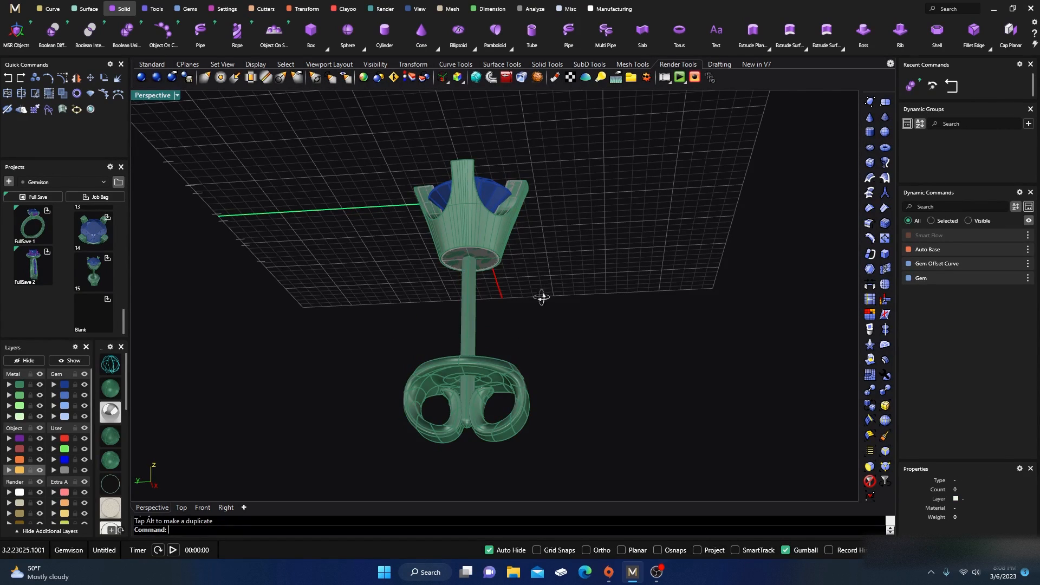
{"action": "right_click_drag", "start_coordinate": [542, 297], "coordinate": [540, 315]}
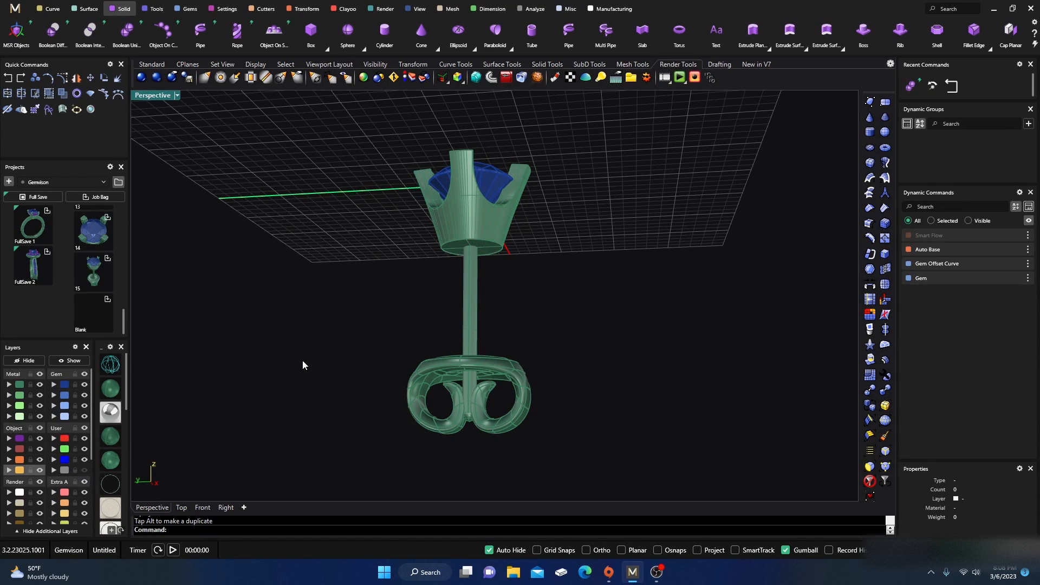
{"action": "right_click_drag", "start_coordinate": [302, 365], "coordinate": [319, 387]}
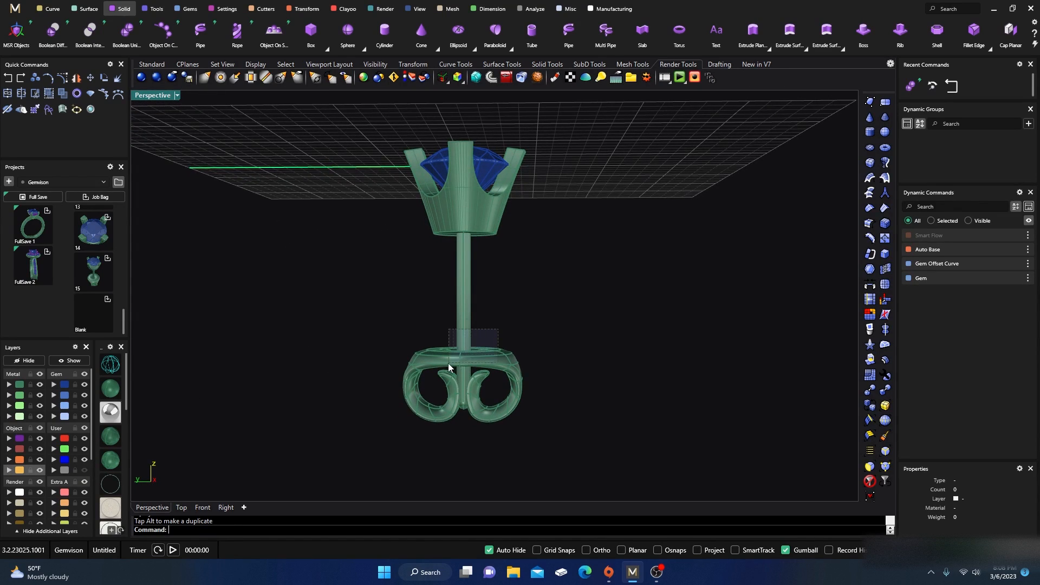
{"action": "left_click", "coordinate": [467, 328]}
{"action": "left_click_drag", "start_coordinate": [463, 287], "coordinate": [464, 287]}
{"action": "left_click", "coordinate": [520, 268]}
{"action": "right_click_drag", "start_coordinate": [532, 265], "coordinate": [504, 210]}
{"action": "scroll", "coordinate": [507, 374], "scroll_direction": "down", "scroll_amount": 5}
{"action": "scroll", "coordinate": [487, 368], "scroll_direction": "up", "scroll_amount": 5}
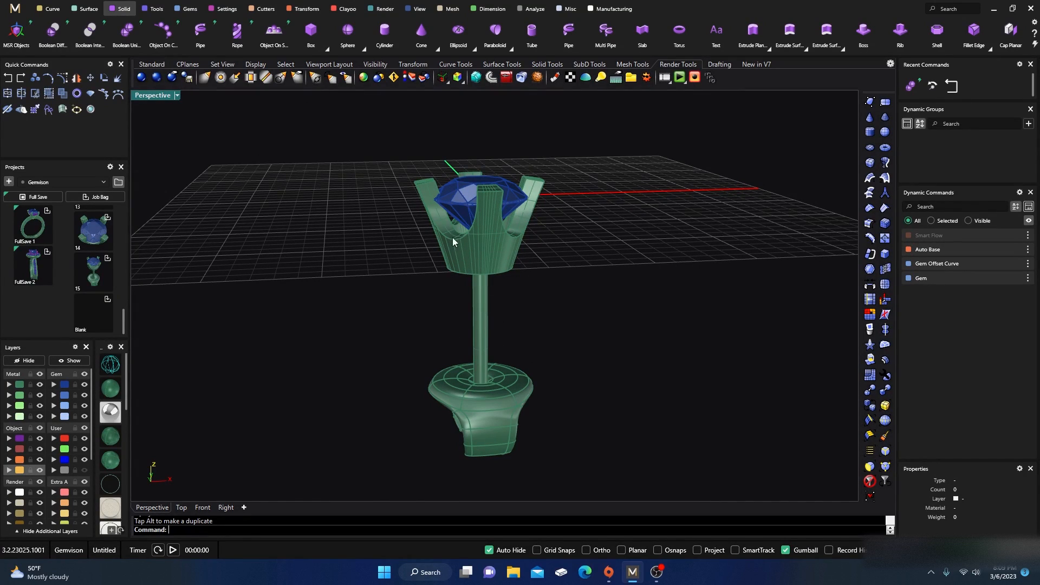
{"action": "right_click_drag", "start_coordinate": [445, 396], "coordinate": [427, 375]}
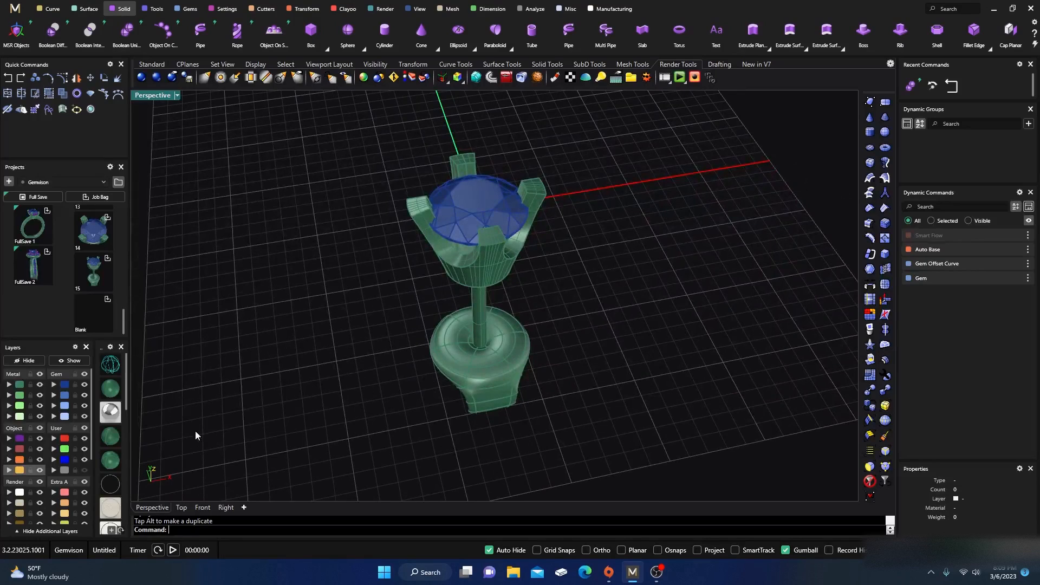
Step: Preview the earring in a rendered display mode, then switch the viewport to wireframe display
{"action": "left_click", "coordinate": [111, 412]}
{"action": "right_click_drag", "start_coordinate": [324, 339], "coordinate": [382, 321]}
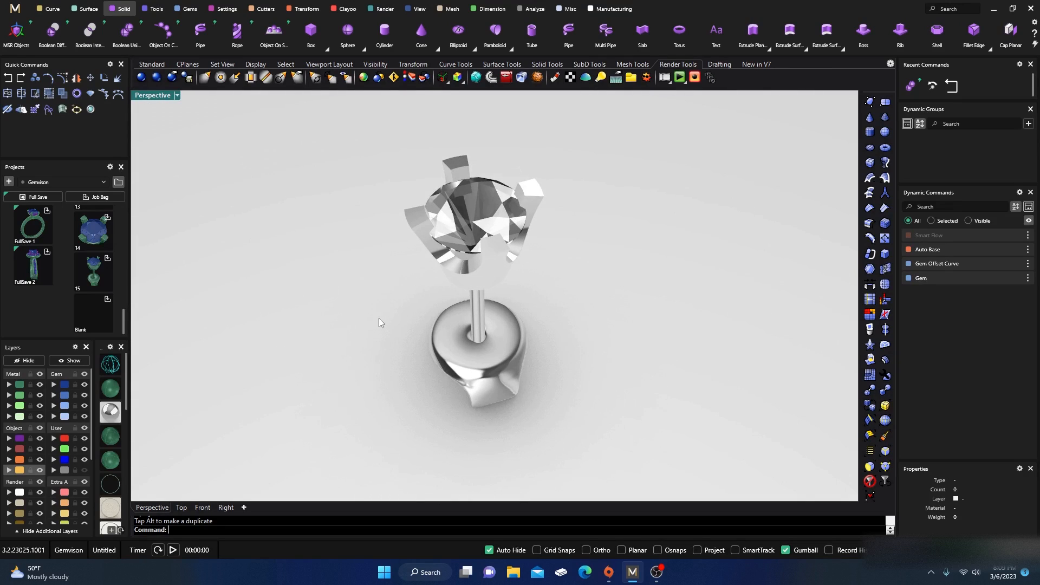
{"action": "scroll", "coordinate": [382, 323], "scroll_direction": "down", "scroll_amount": 3}
{"action": "left_click", "coordinate": [111, 393]}
Step: Select all parts of the earring and save them to the Gemvision project as a new entry
{"action": "right_click_drag", "start_coordinate": [351, 384], "coordinate": [355, 205]}
{"action": "left_click_drag", "start_coordinate": [352, 193], "coordinate": [485, 431]}
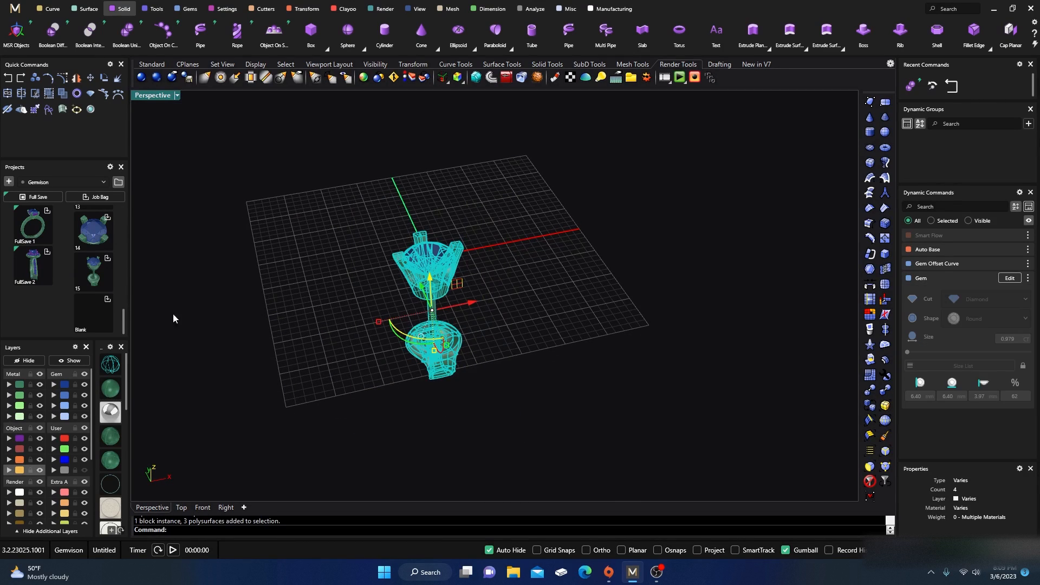
{"action": "left_click", "coordinate": [108, 299]}
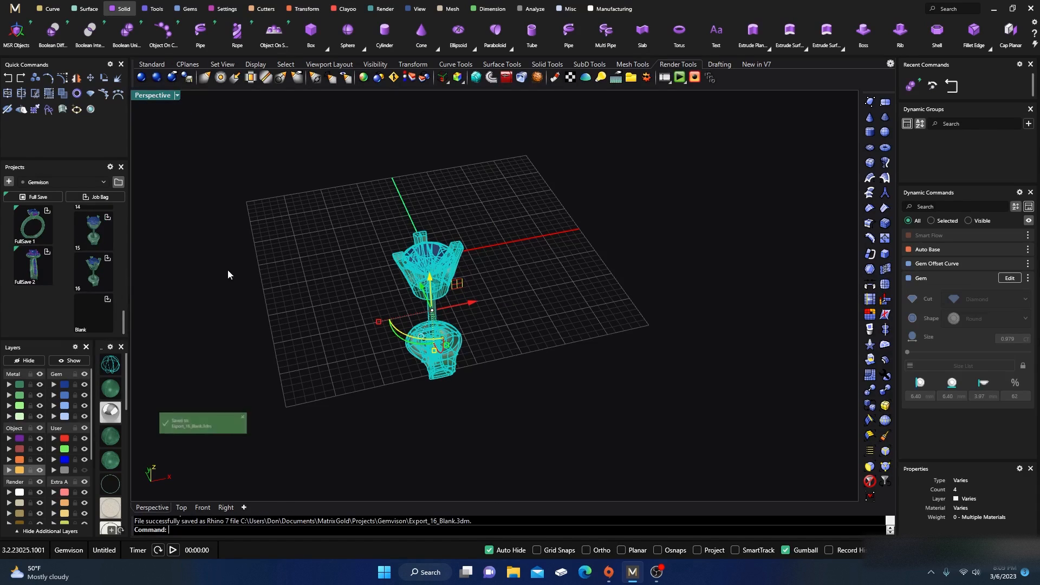
Step: Select everything in the scene and delete it
{"action": "left_click", "coordinate": [278, 321]}
{"action": "left_click_drag", "start_coordinate": [331, 397], "coordinate": [540, 199]}
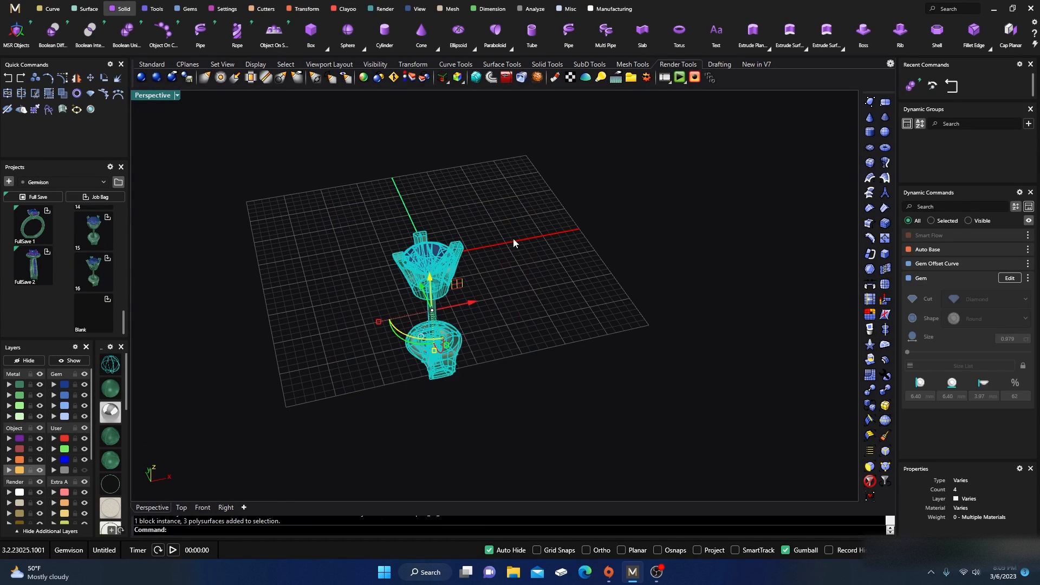
{"action": "key", "text": "Delete"}
{"action": "right_click_drag", "start_coordinate": [370, 237], "coordinate": [388, 258]}
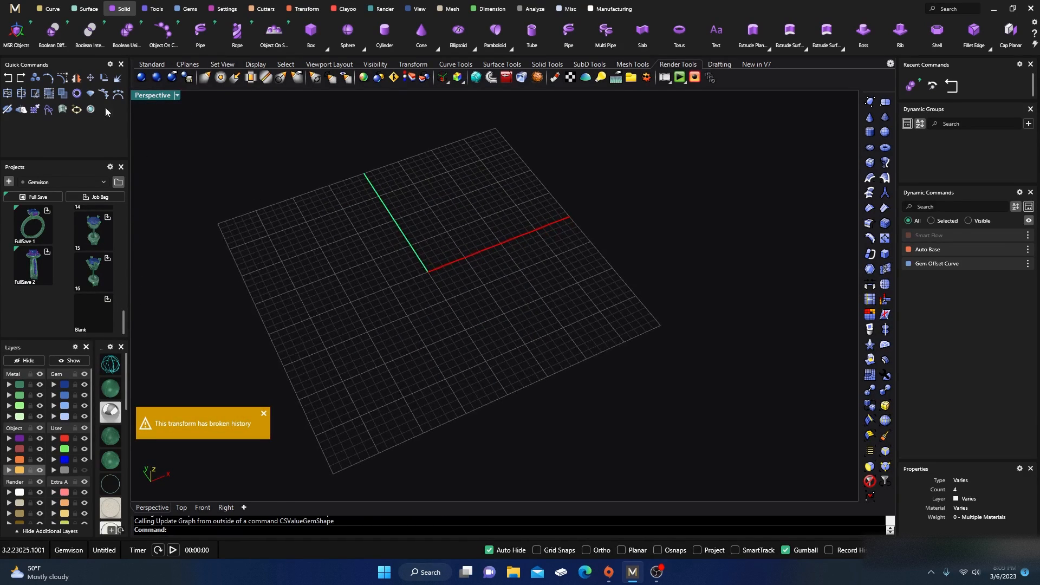
Step: Start a new blank file without saving changes to the current one
{"action": "left_click", "coordinate": [15, 9]}
{"action": "left_click", "coordinate": [67, 35]}
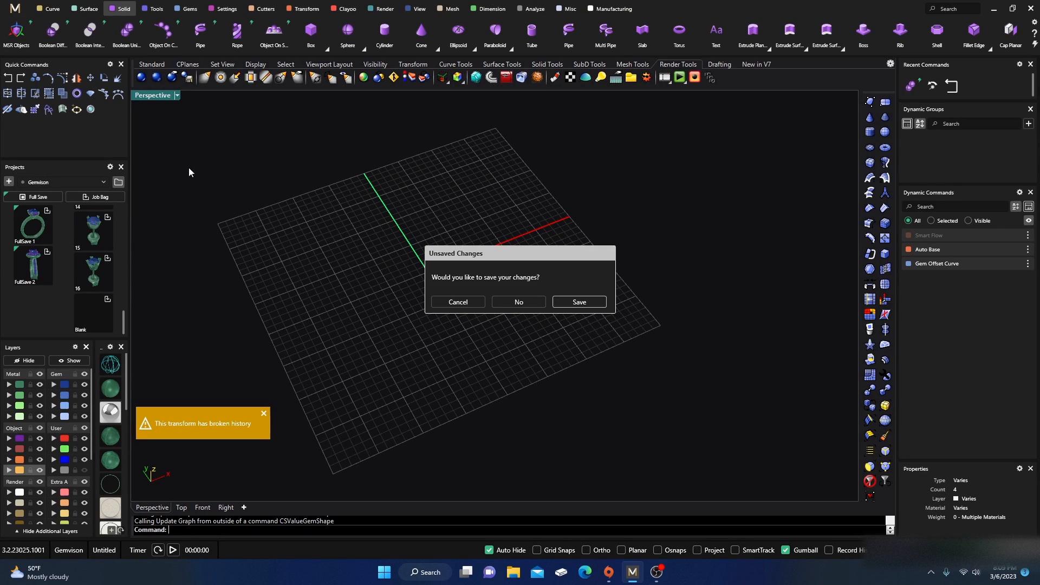
{"action": "left_click", "coordinate": [514, 302]}
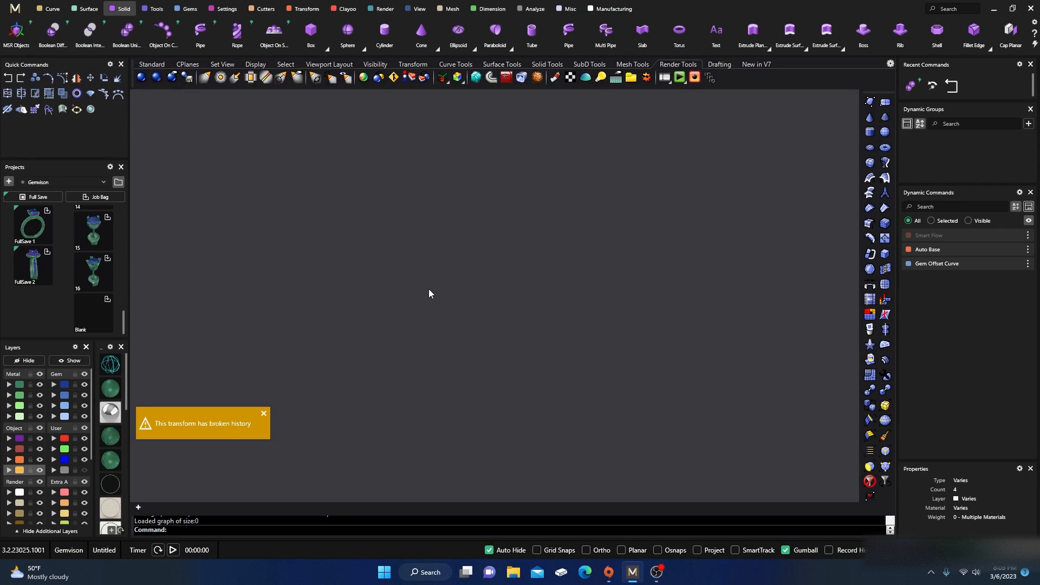
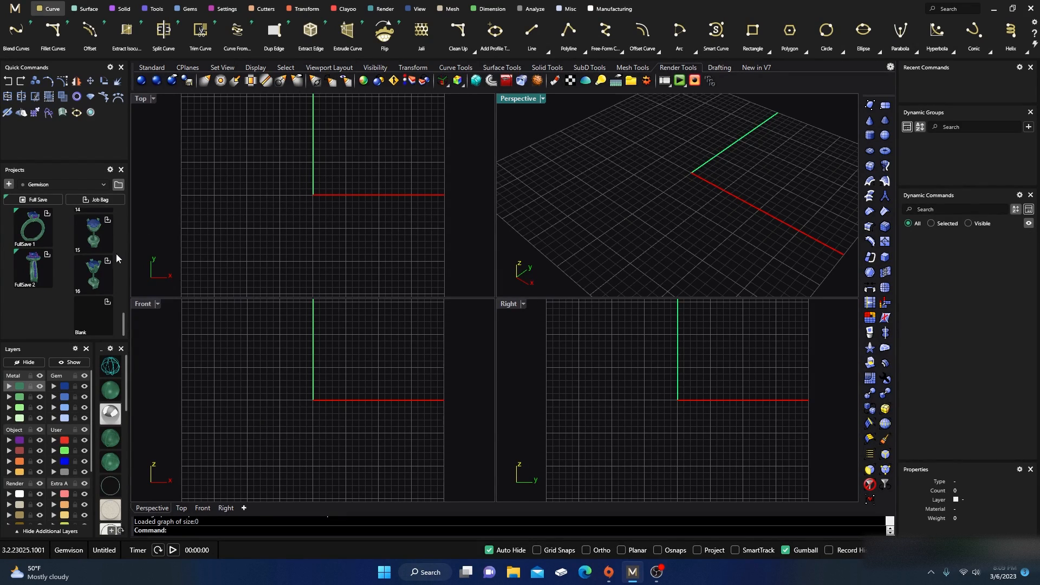
Step: Load project entry 16 back into the scene and view it in rendered display mode
{"action": "left_click", "coordinate": [95, 275]}
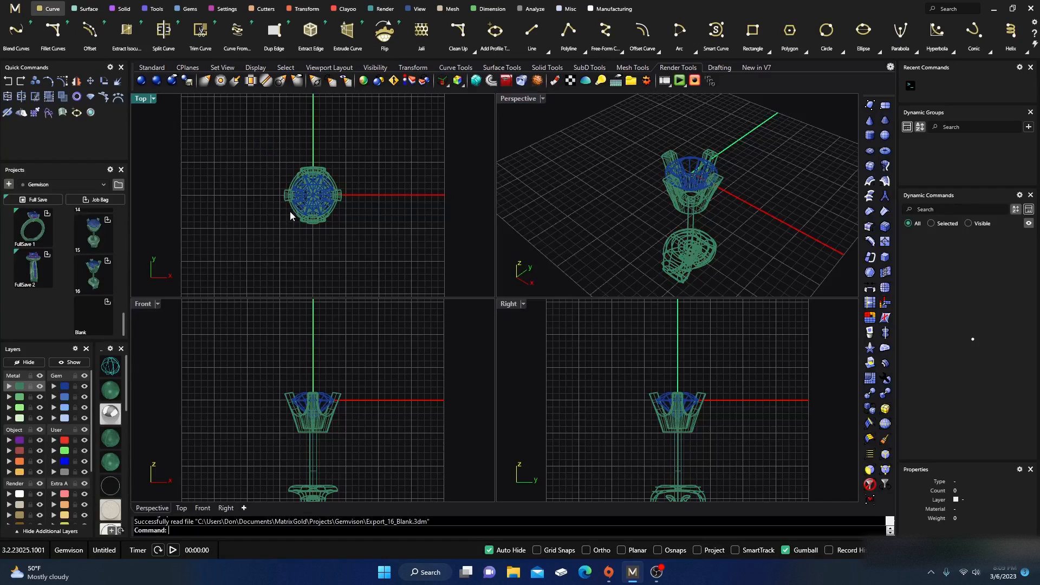
{"action": "scroll", "coordinate": [309, 203], "scroll_direction": "up", "scroll_amount": 6}
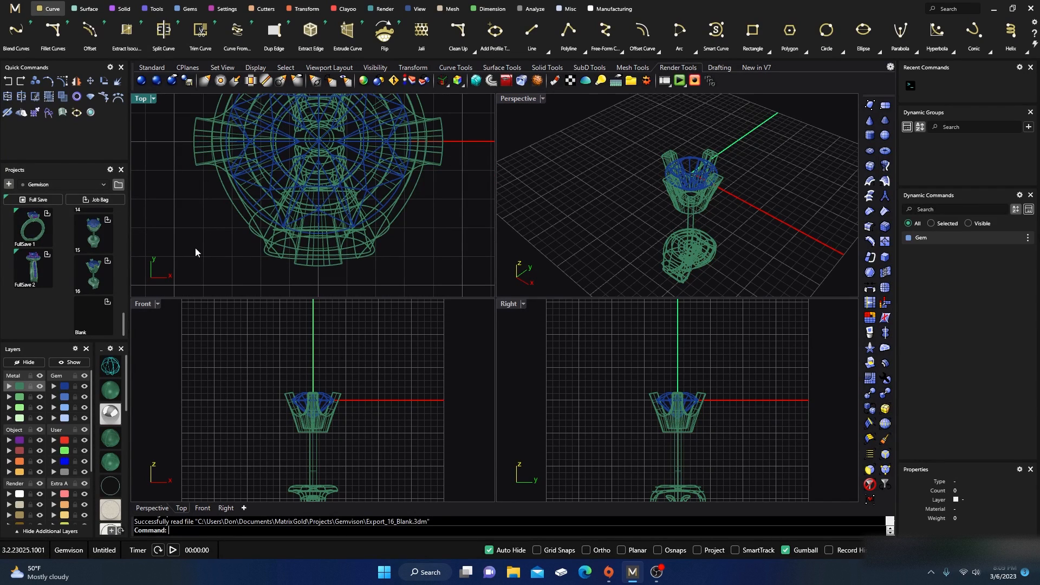
{"action": "left_click", "coordinate": [115, 389]}
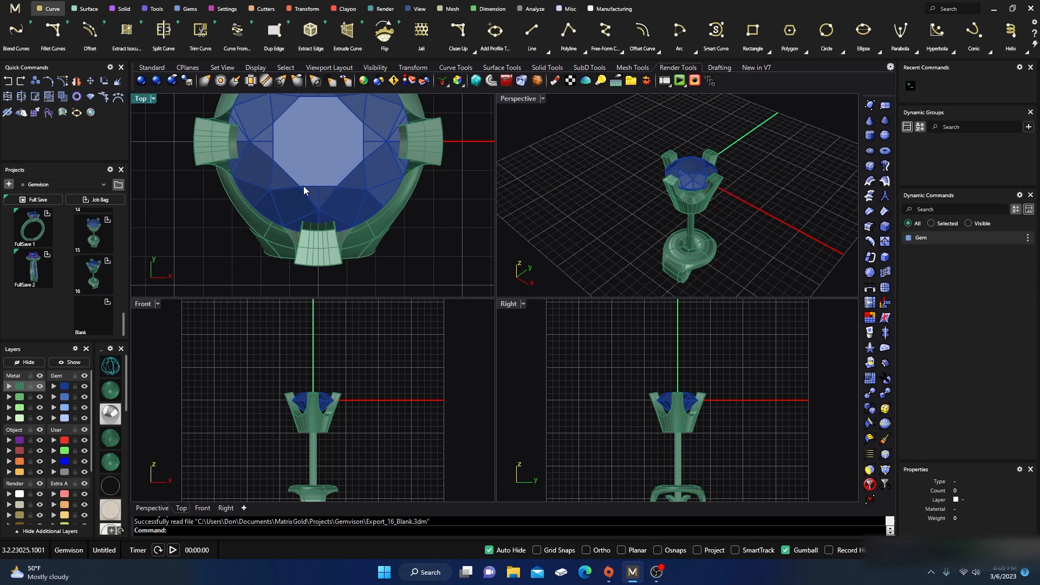
Step: Select the whole earring and save it to the Gemvision project as a new entry
{"action": "scroll", "coordinate": [304, 187], "scroll_direction": "down", "scroll_amount": 5}
{"action": "left_click_drag", "start_coordinate": [235, 128], "coordinate": [374, 233]}
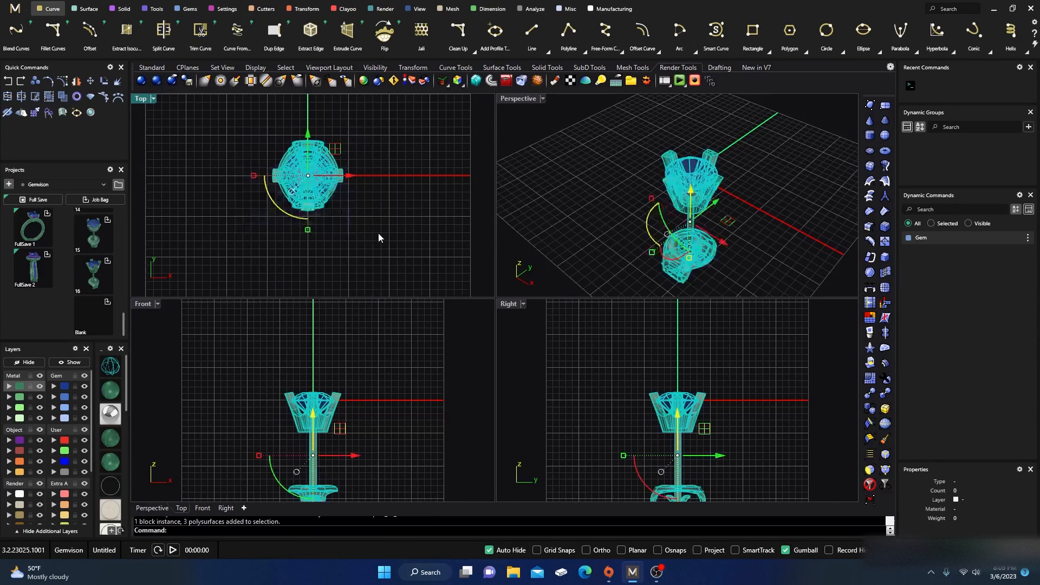
{"action": "left_click", "coordinate": [107, 303]}
{"action": "left_click", "coordinate": [199, 195]}
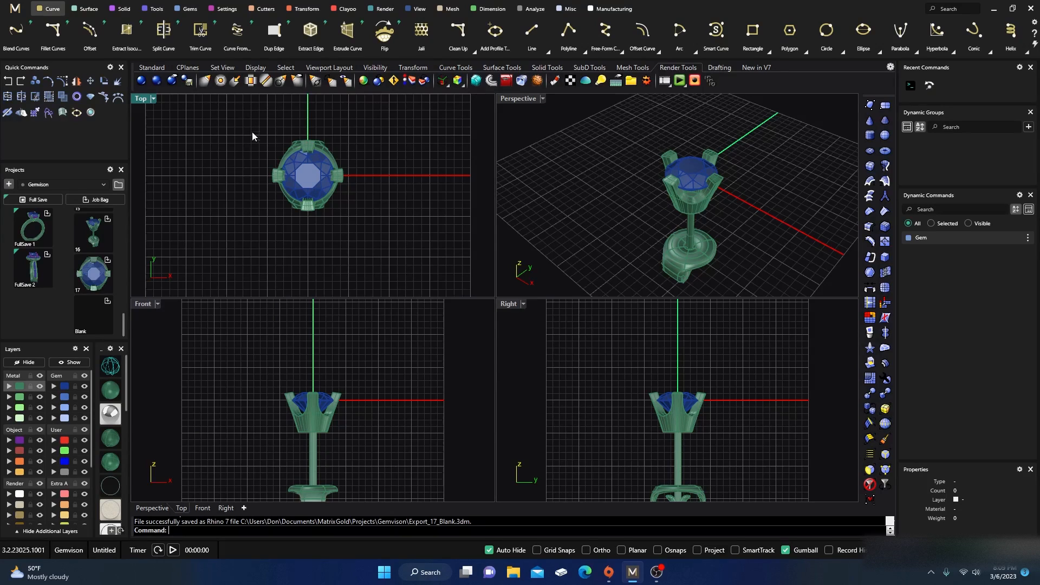
Step: Select everything in the scene and delete it
{"action": "left_click_drag", "start_coordinate": [252, 136], "coordinate": [376, 247]}
{"action": "key", "text": "Delete"}
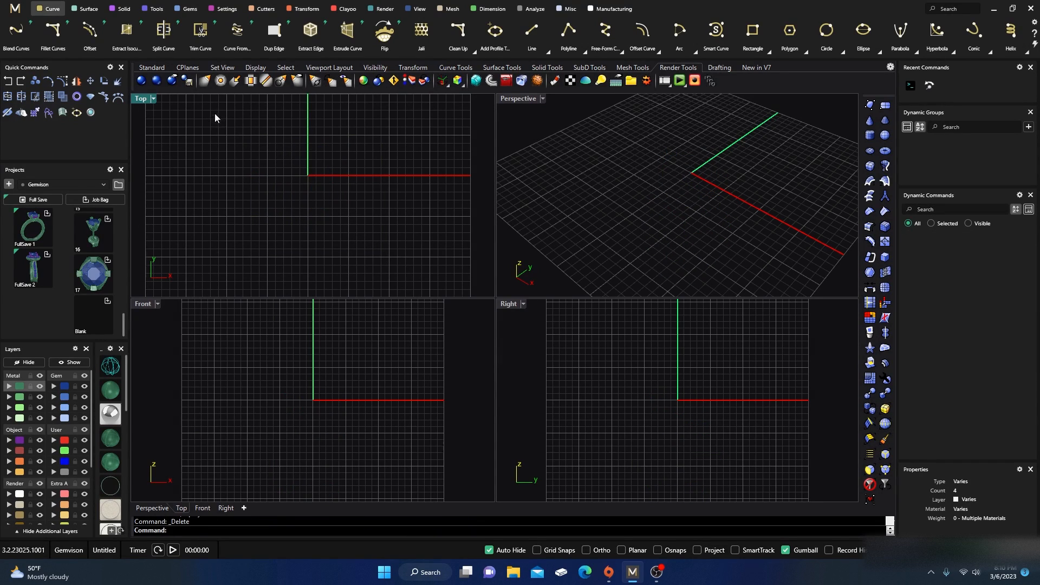
Step: Insert a round Diamond gem at the origin with the default gem settings
{"action": "left_click", "coordinate": [187, 9]}
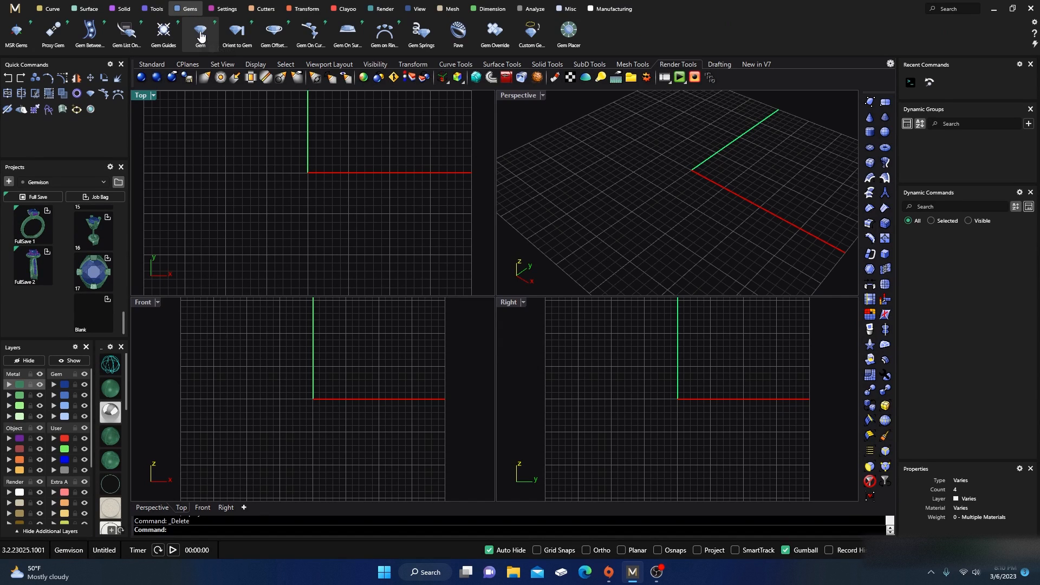
{"action": "left_click", "coordinate": [200, 36]}
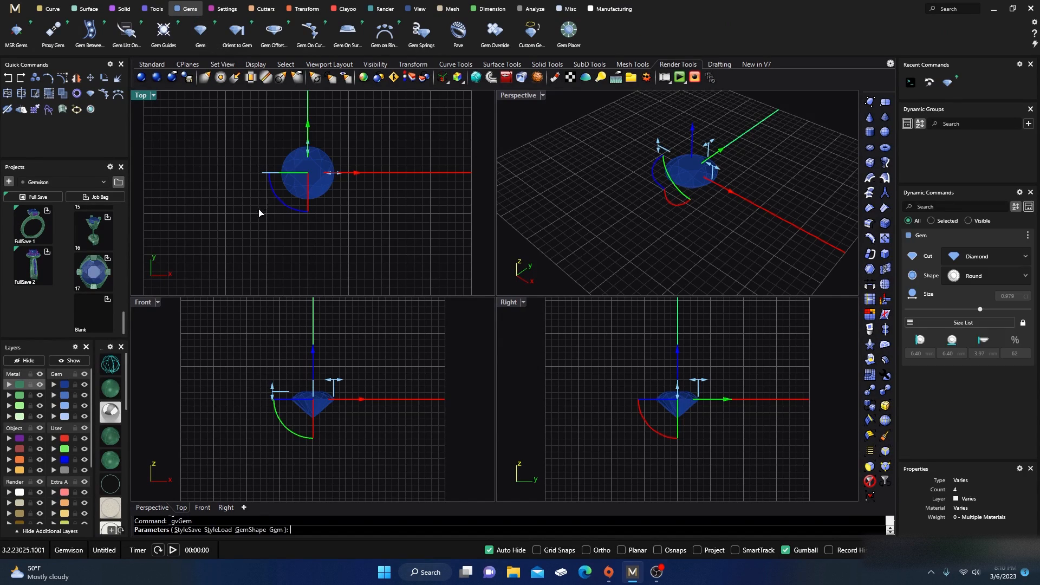
{"action": "key", "text": "Return"}
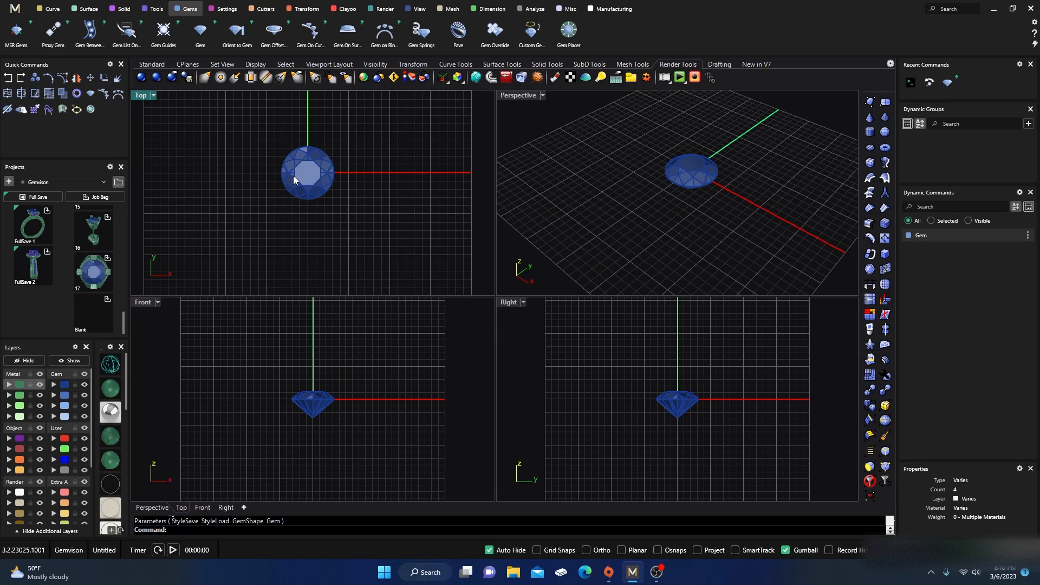
Step: Start Gem Guides on the selected gem and set the girdle spacing to 0.20 mm
{"action": "scroll", "coordinate": [294, 176], "scroll_direction": "up", "scroll_amount": 6}
{"action": "scroll", "coordinate": [334, 243], "scroll_direction": "down", "scroll_amount": 6}
{"action": "left_click", "coordinate": [324, 204]}
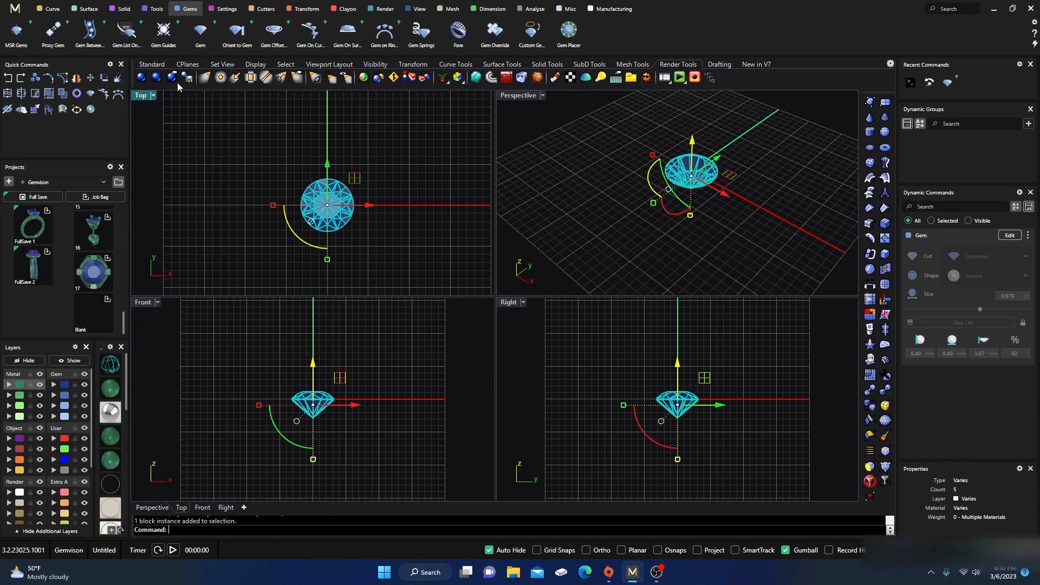
{"action": "left_click", "coordinate": [163, 31]}
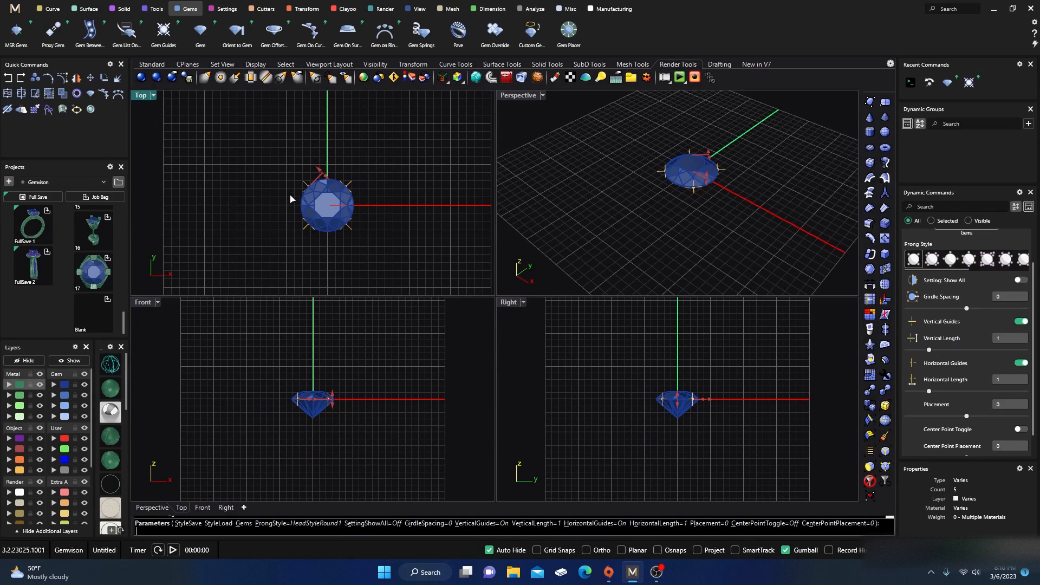
{"action": "scroll", "coordinate": [297, 200], "scroll_direction": "up", "scroll_amount": 4}
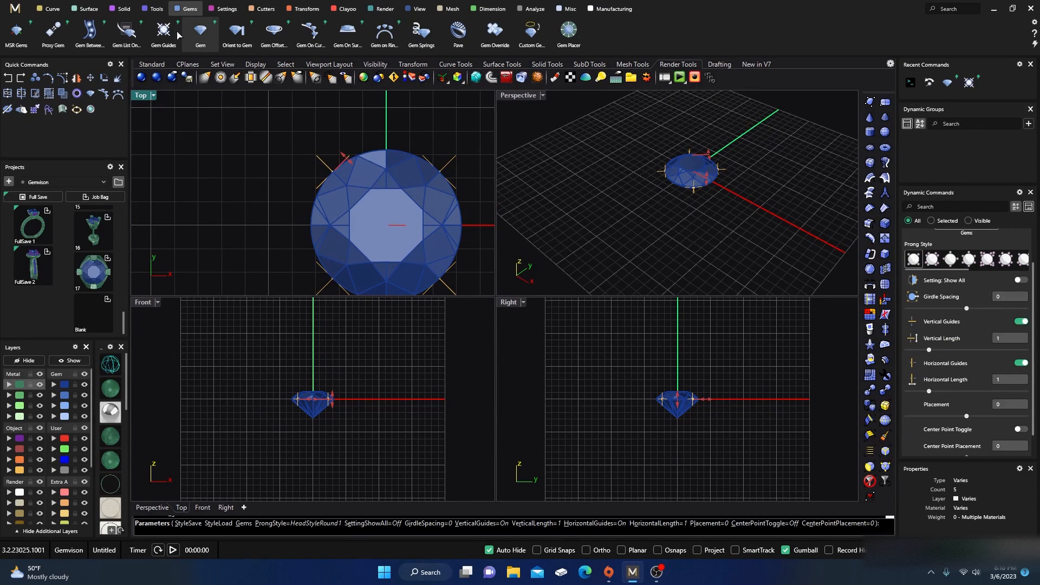
{"action": "mouse_move", "coordinate": [348, 163]}
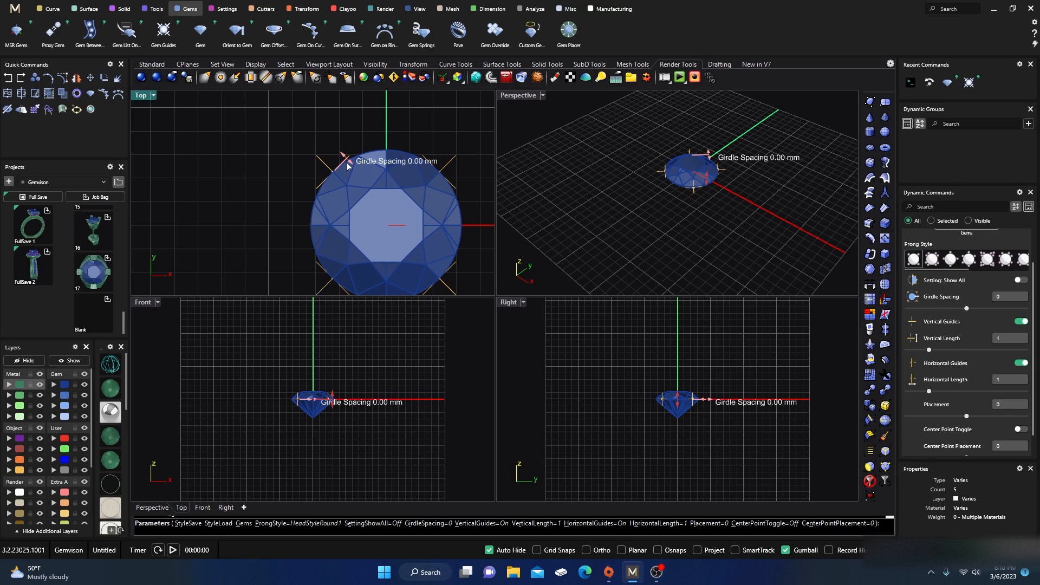
{"action": "left_click_drag", "start_coordinate": [348, 163], "coordinate": [349, 157]}
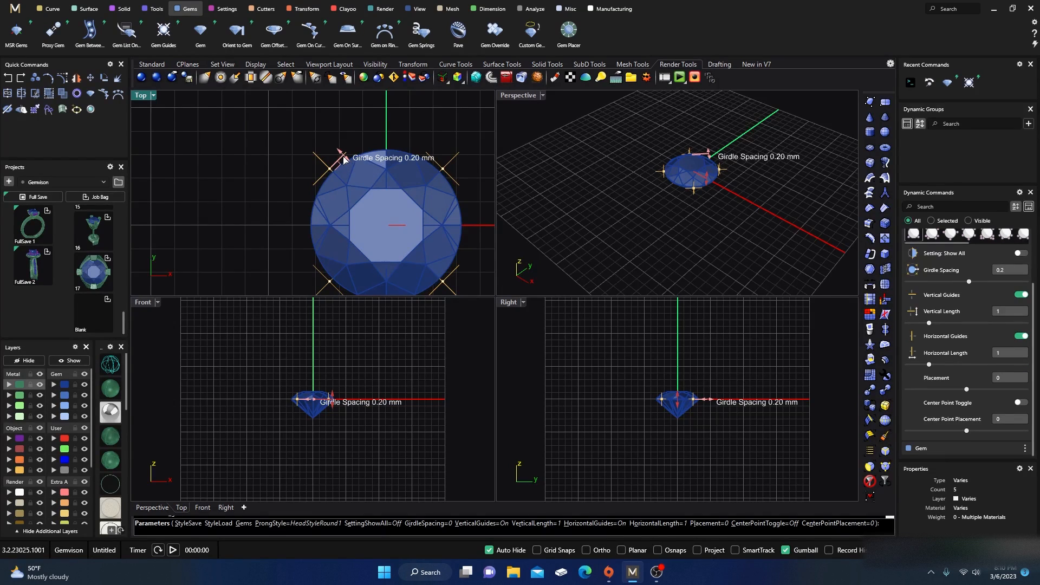
Step: Turn on the center point toggle and switch the prong style to HeadStyleRound12
{"action": "scroll", "coordinate": [260, 153], "scroll_direction": "down", "scroll_amount": 3}
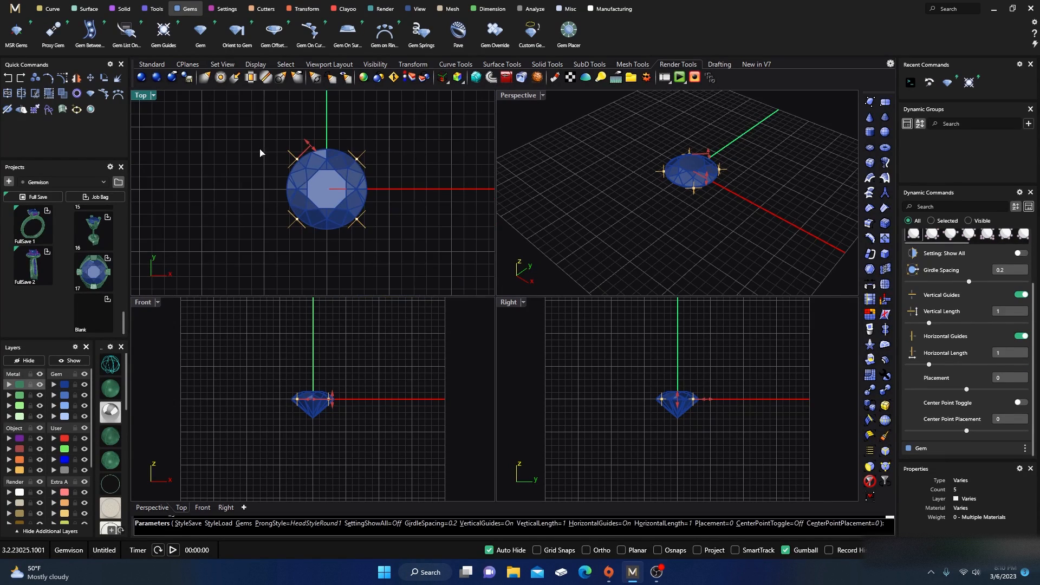
{"action": "left_click", "coordinate": [1025, 404]}
{"action": "scroll", "coordinate": [977, 263], "scroll_direction": "up", "scroll_amount": 1}
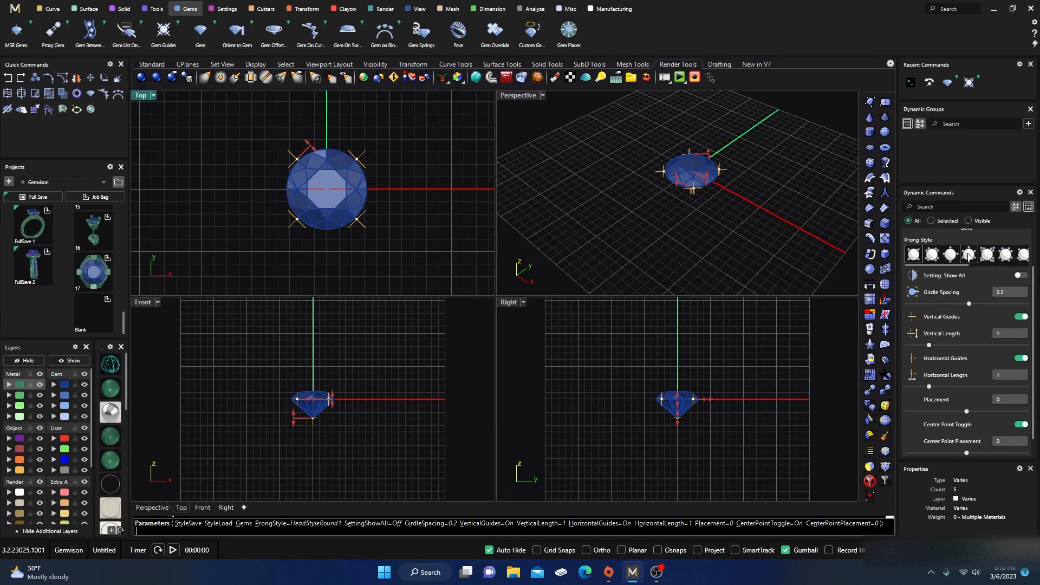
{"action": "scroll", "coordinate": [984, 260], "scroll_direction": "right", "scroll_amount": 3}
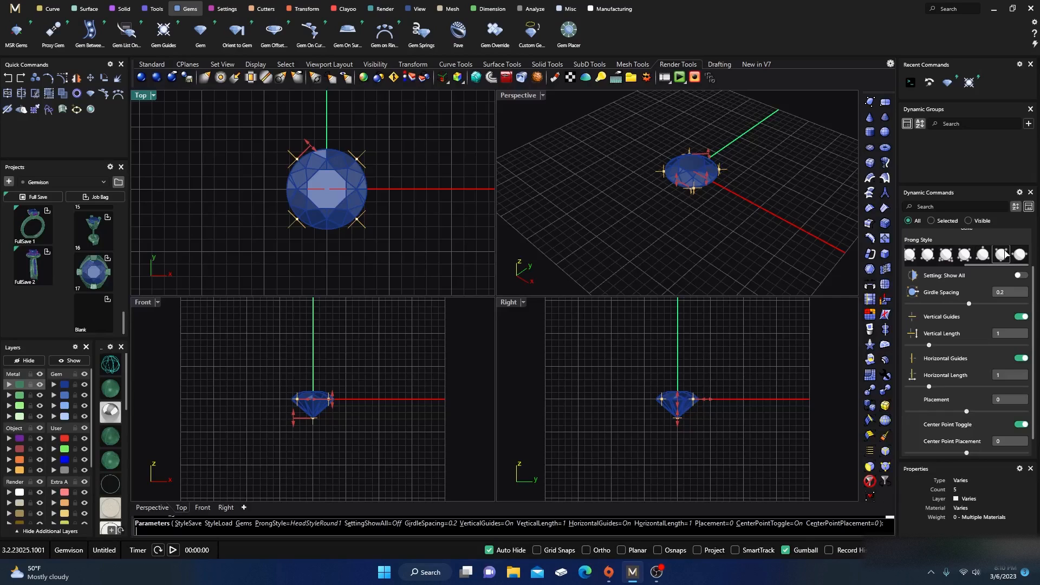
{"action": "left_click", "coordinate": [1002, 254]}
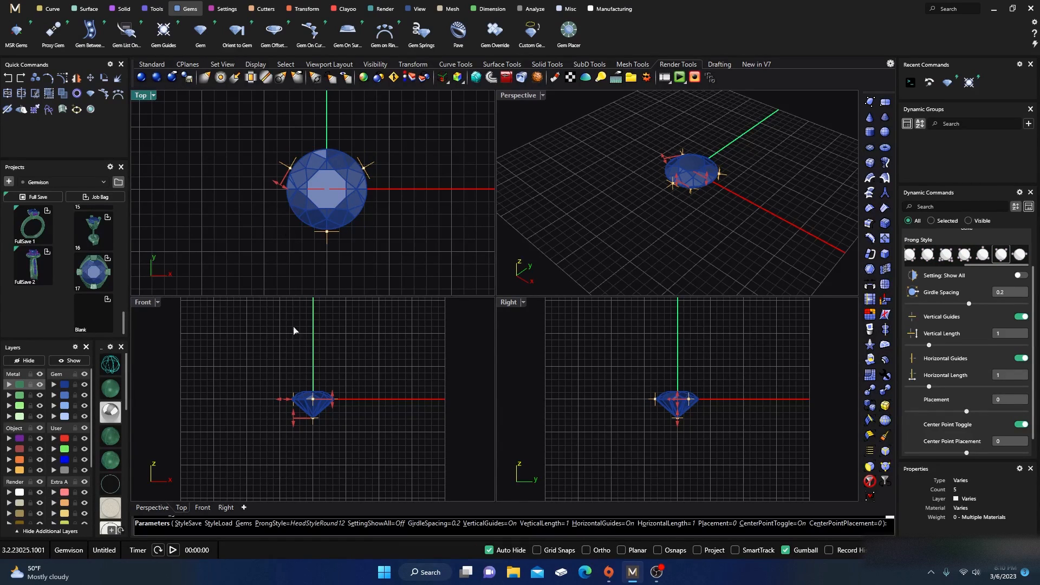
Step: Set the guide placement to 1.3 and the center point placement to -1.7, then finish Gem Guides
{"action": "scroll", "coordinate": [300, 414], "scroll_direction": "up", "scroll_amount": 5}
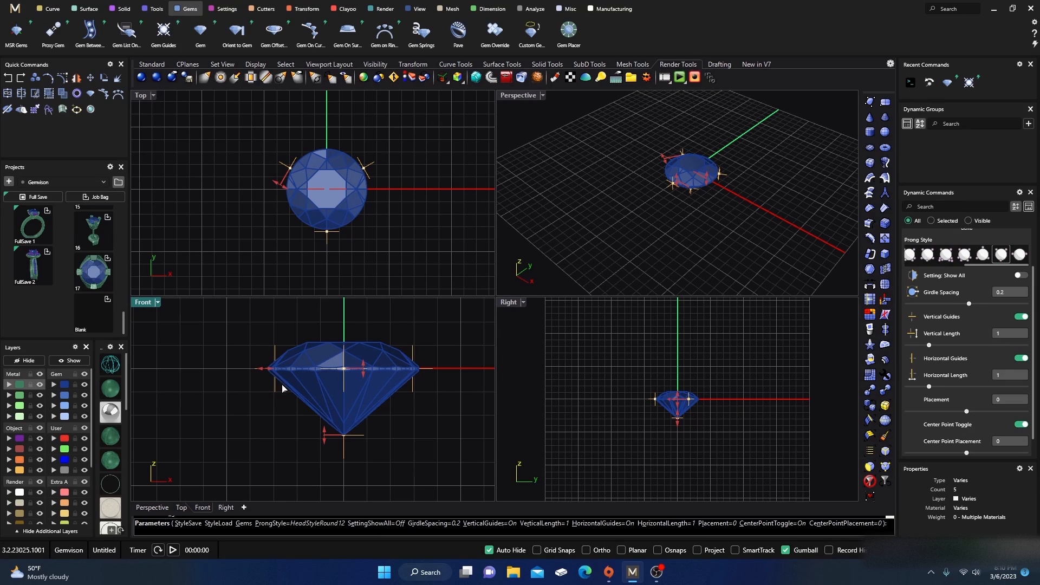
{"action": "left_click_drag", "start_coordinate": [363, 374], "coordinate": [370, 340]}
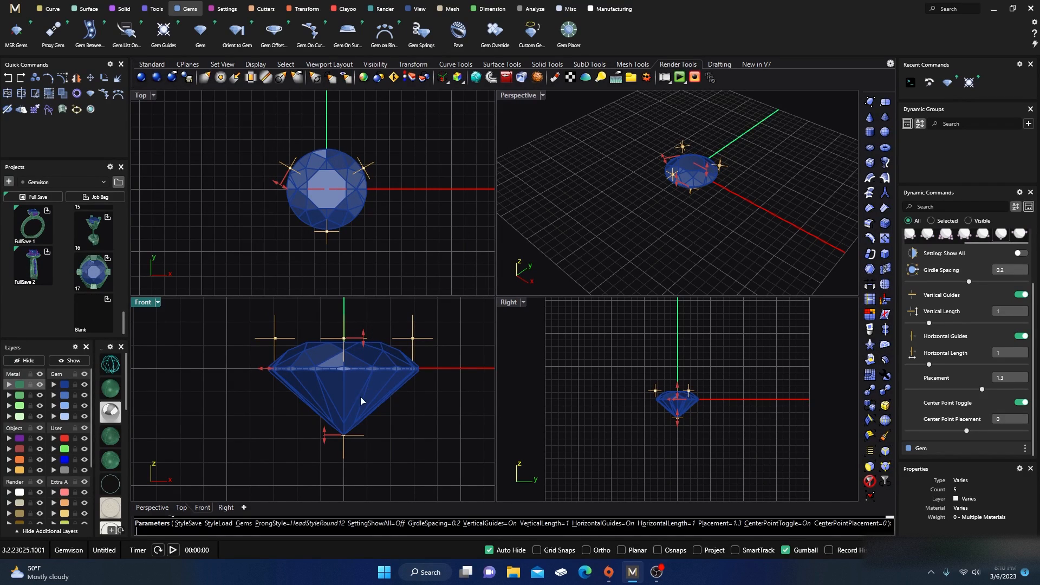
{"action": "scroll", "coordinate": [358, 345], "scroll_direction": "down", "scroll_amount": 5}
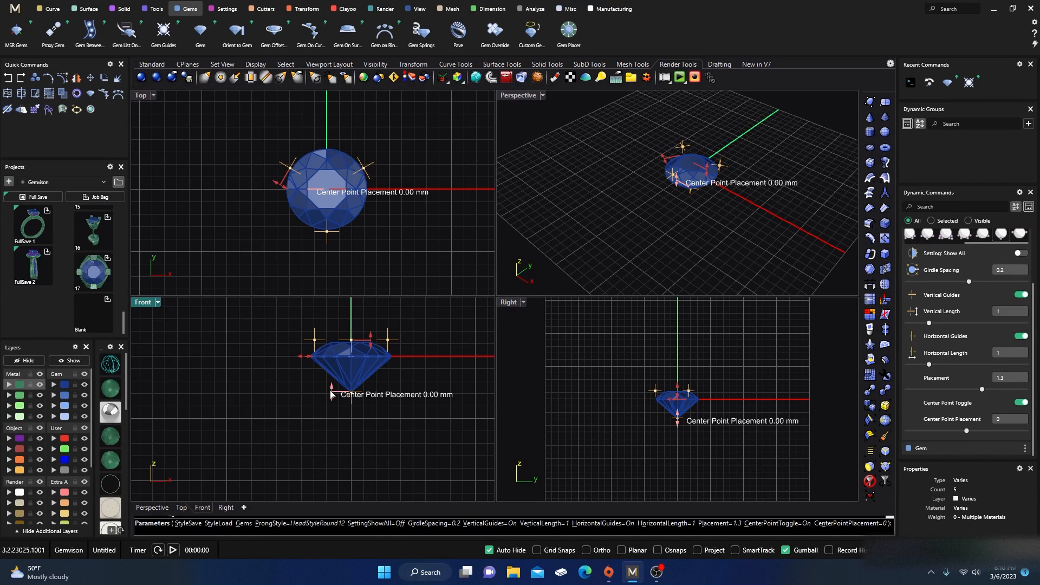
{"action": "left_click_drag", "start_coordinate": [332, 394], "coordinate": [332, 413]}
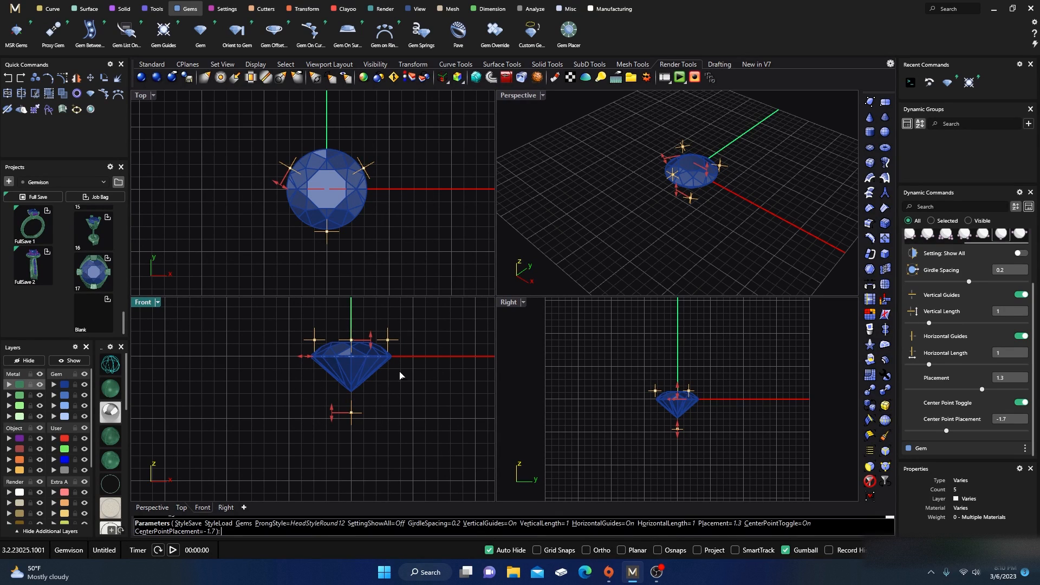
{"action": "key", "text": "Return"}
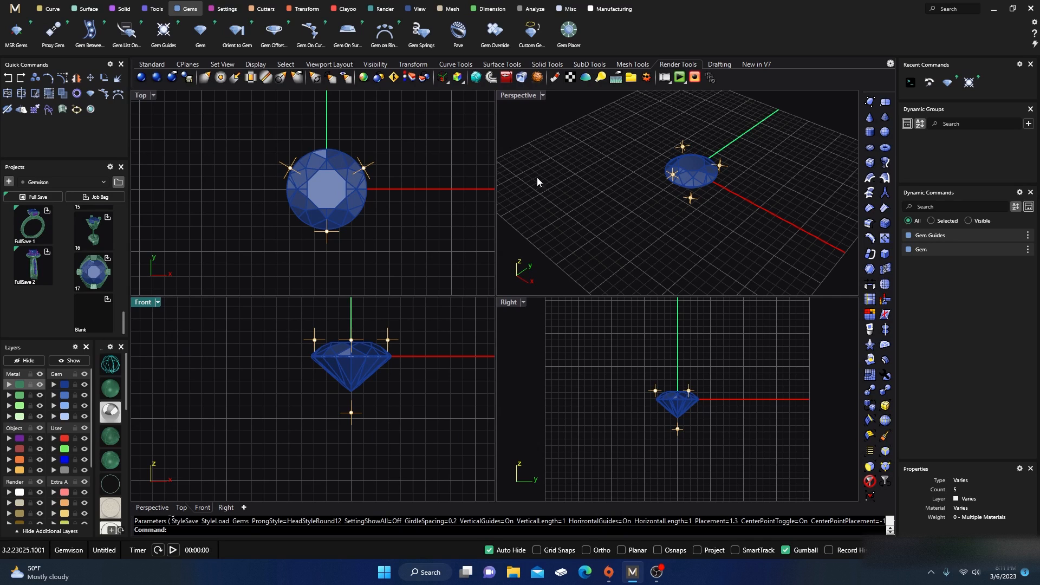
Step: Select the gem's girdle guide curve in a maximized Perspective view and start Profile Placer on it
{"action": "double_click", "coordinate": [522, 96]}
{"action": "scroll", "coordinate": [433, 327], "scroll_direction": "up", "scroll_amount": 5}
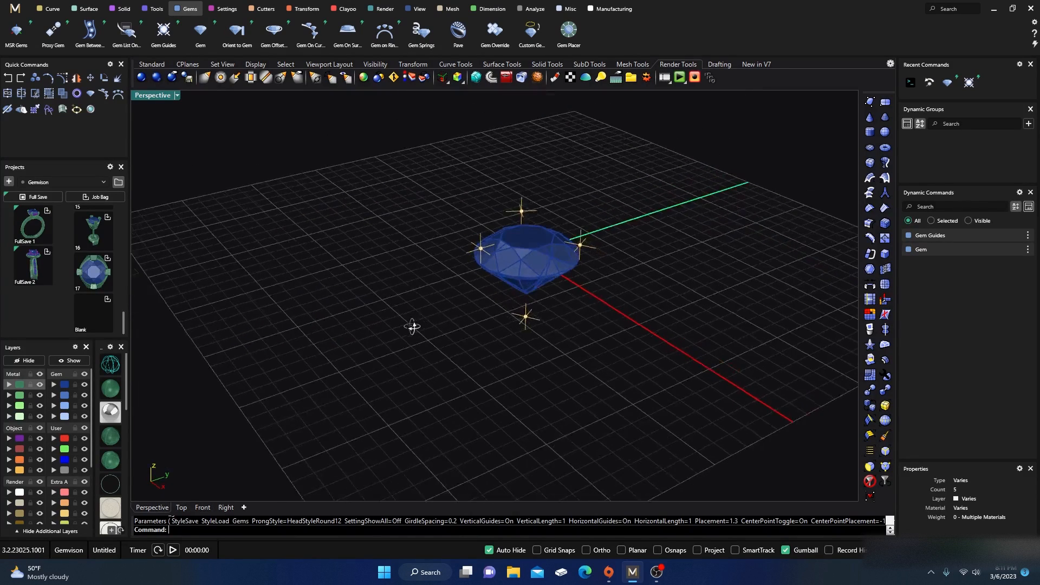
{"action": "scroll", "coordinate": [481, 253], "scroll_direction": "up", "scroll_amount": 3}
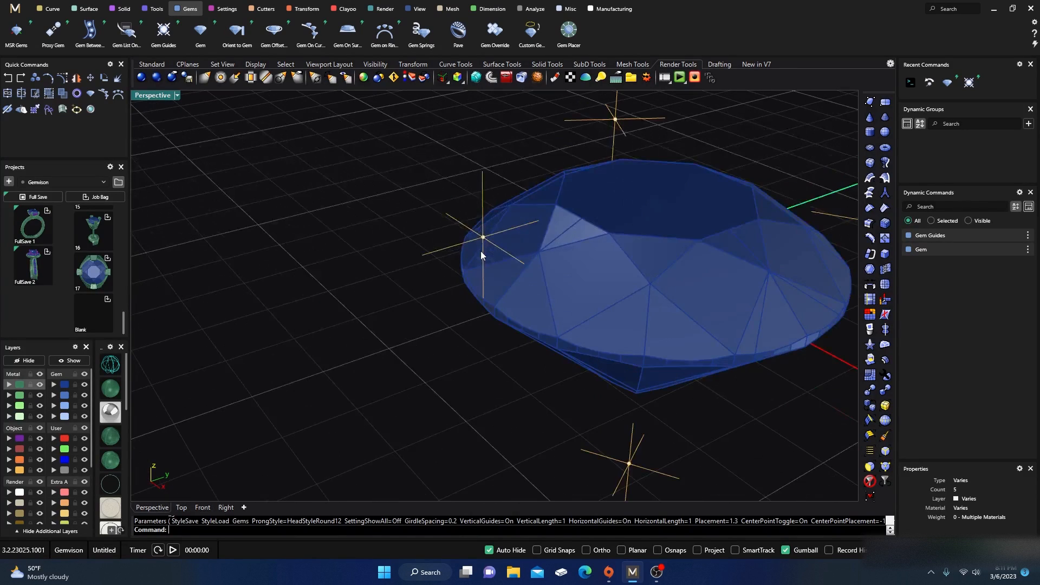
{"action": "left_click", "coordinate": [483, 208]}
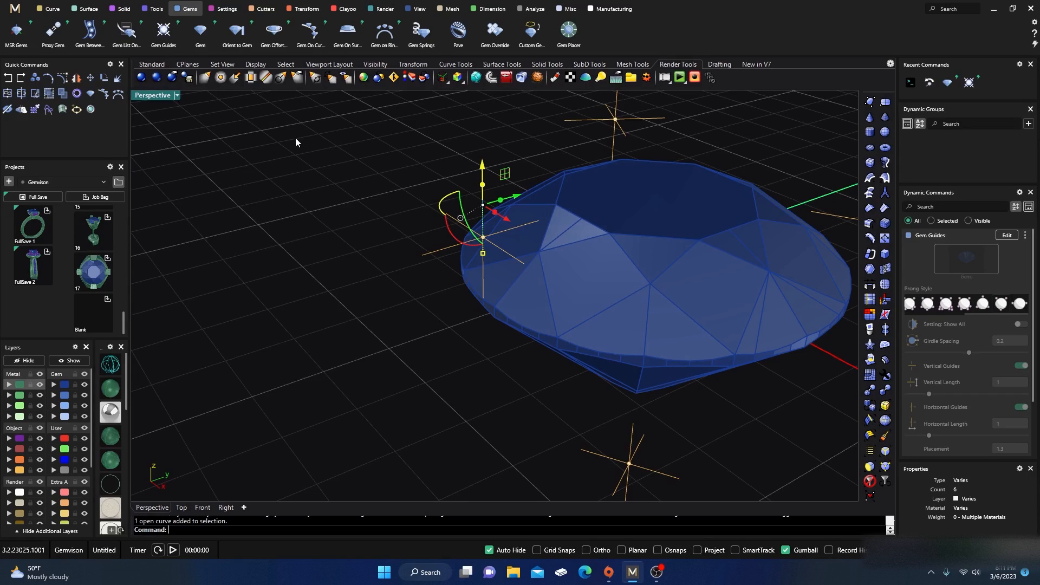
{"action": "left_click", "coordinate": [155, 10]}
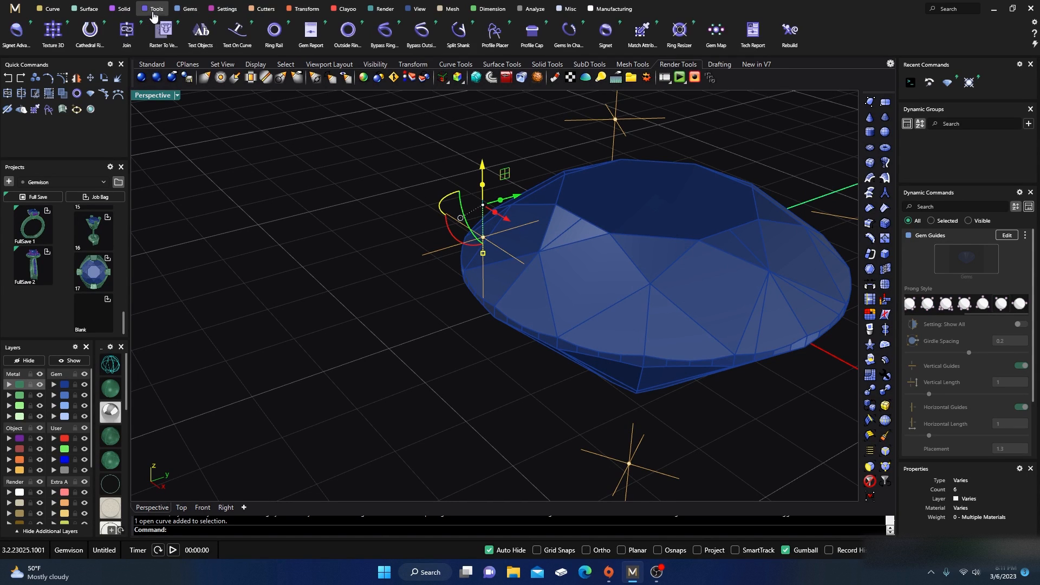
{"action": "left_click", "coordinate": [495, 33]}
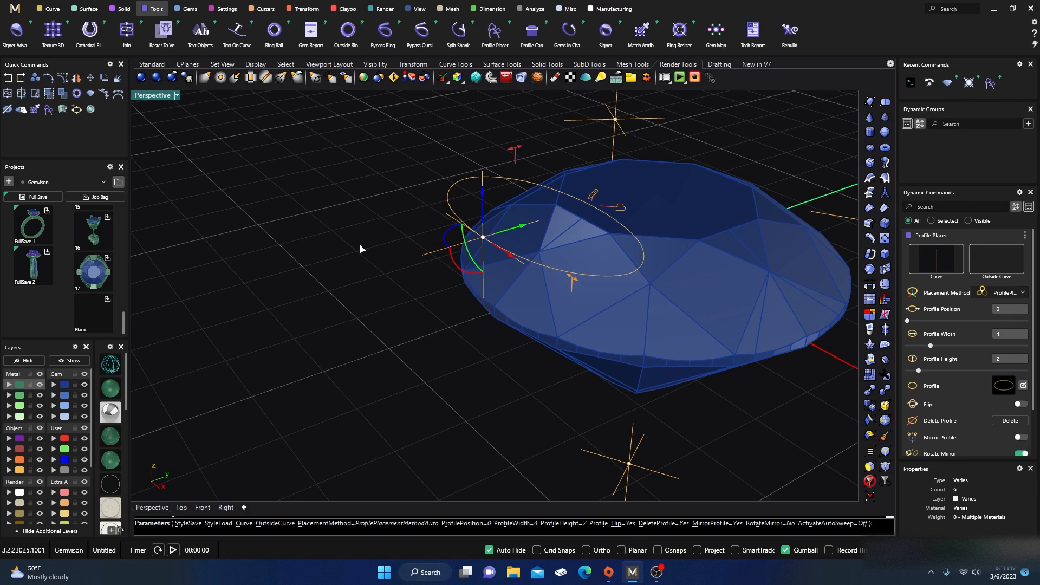
Step: Replace the profile on the girdle curve with the "round center" shape from the Shank profile library
{"action": "right_click_drag", "start_coordinate": [404, 288], "coordinate": [420, 304]}
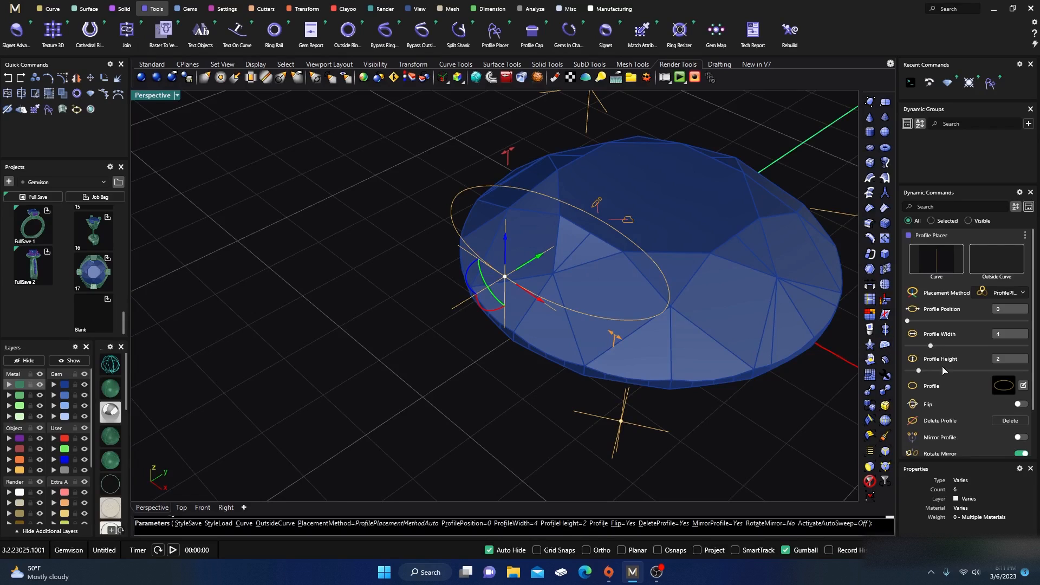
{"action": "left_click", "coordinate": [1004, 385]}
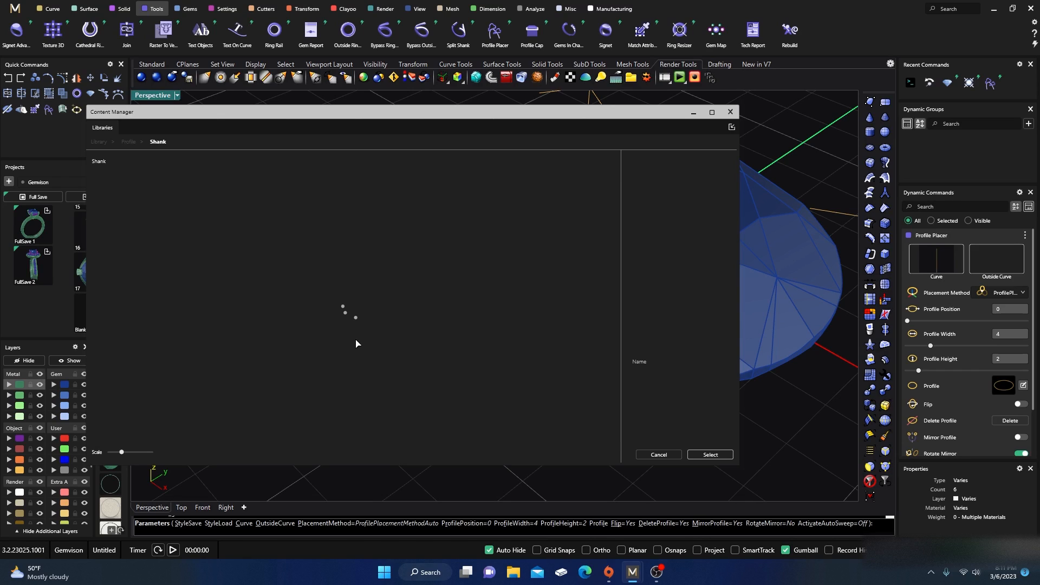
{"action": "scroll", "coordinate": [356, 344], "scroll_direction": "down", "scroll_amount": 3}
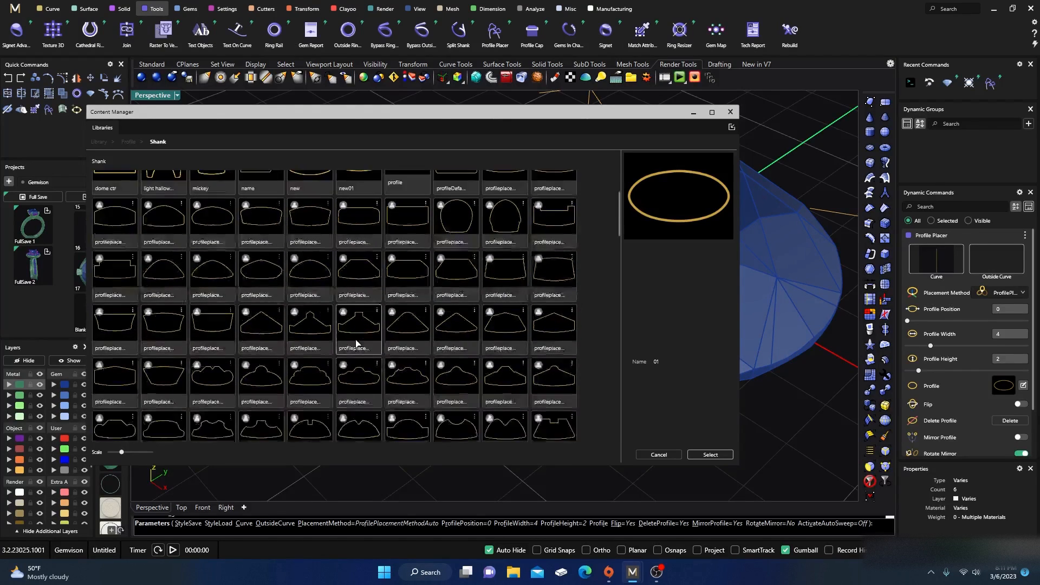
{"action": "scroll", "coordinate": [356, 344], "scroll_direction": "down", "scroll_amount": 8}
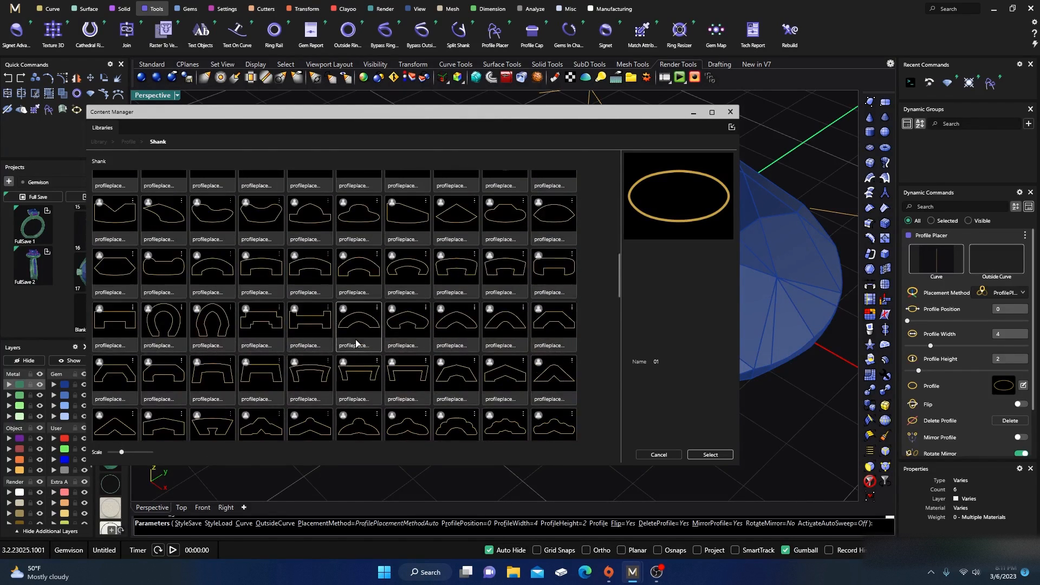
{"action": "scroll", "coordinate": [356, 344], "scroll_direction": "down", "scroll_amount": 10}
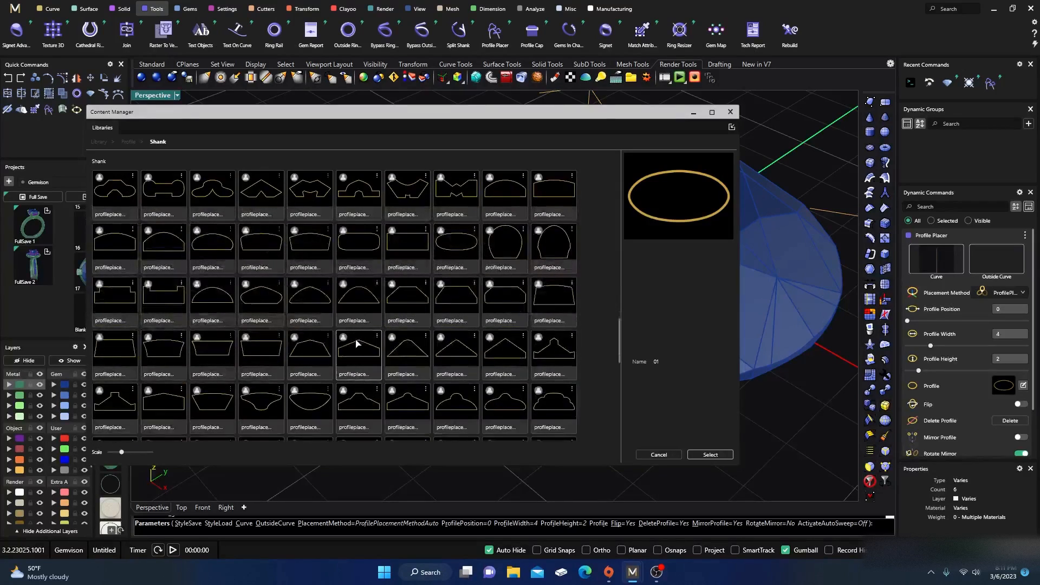
{"action": "scroll", "coordinate": [356, 344], "scroll_direction": "down", "scroll_amount": 8}
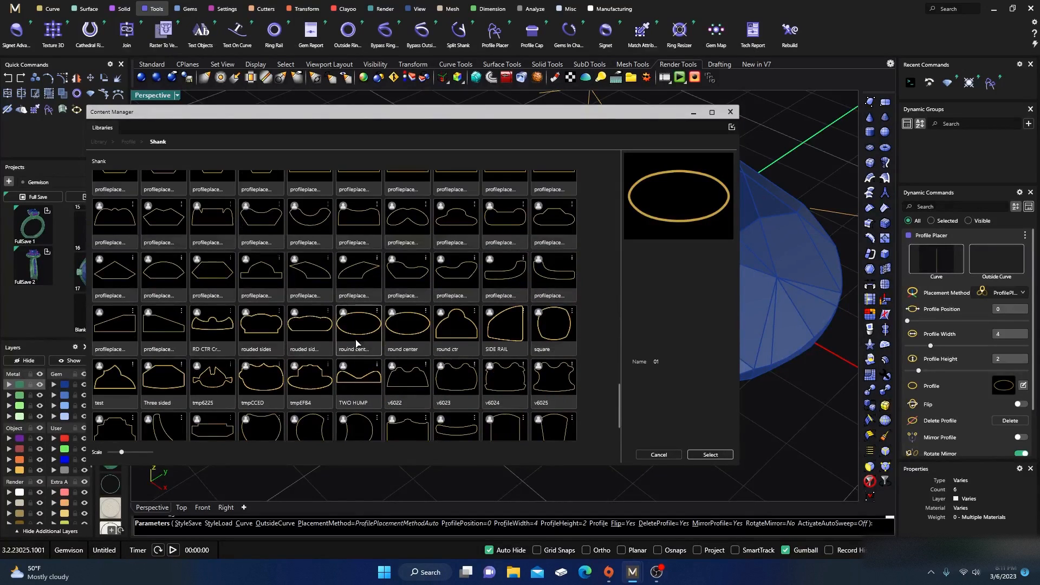
{"action": "left_click", "coordinate": [365, 331]}
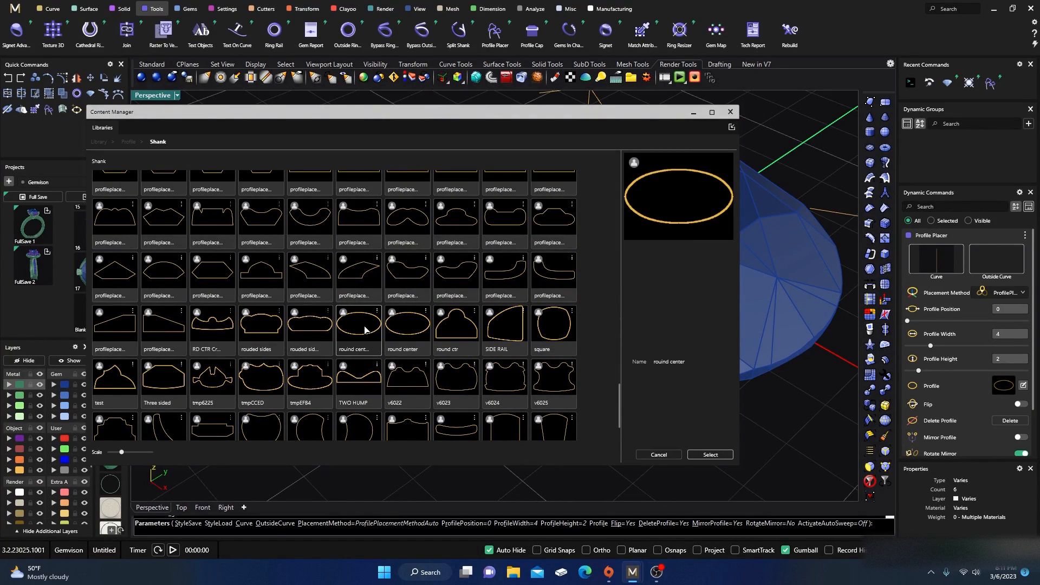
{"action": "left_click", "coordinate": [709, 457]}
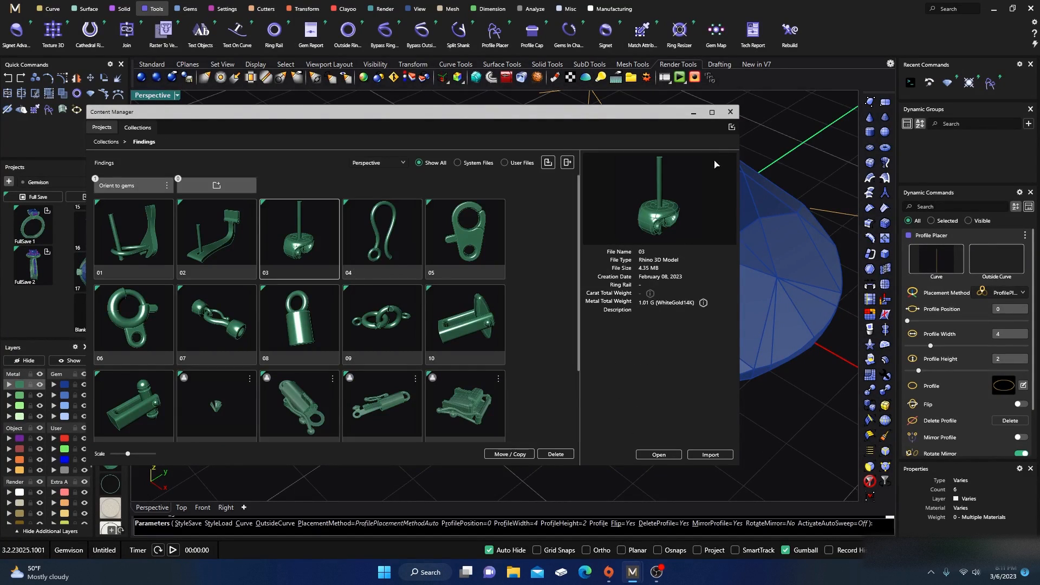
{"action": "left_click", "coordinate": [730, 112]}
Step: Resize the girdle profile to about 1.2 mm wide and 1.2 mm high, then finish Profile Placer
{"action": "right_click_drag", "start_coordinate": [505, 390], "coordinate": [529, 395]}
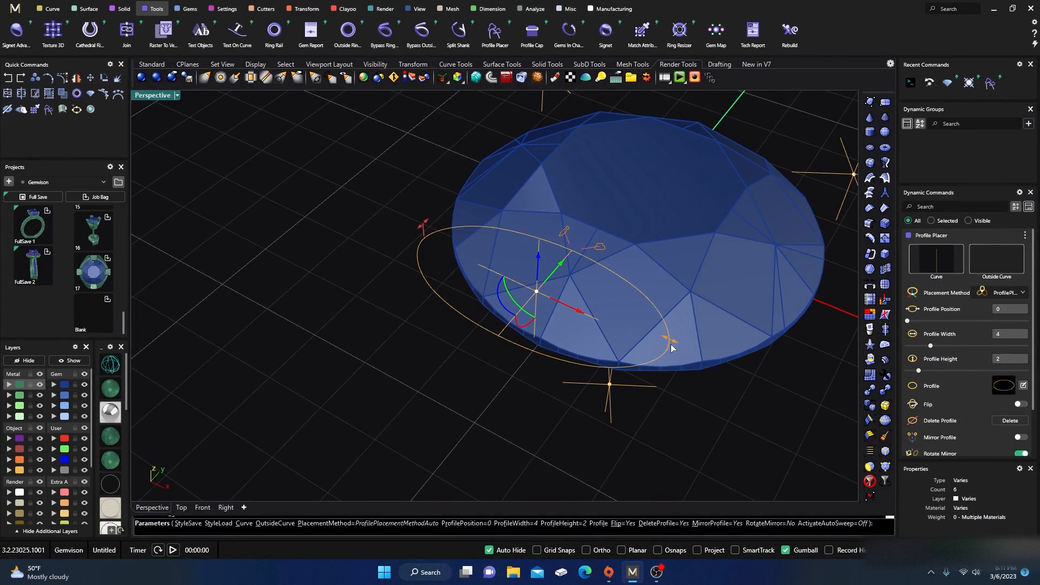
{"action": "left_click_drag", "start_coordinate": [672, 342], "coordinate": [484, 281]}
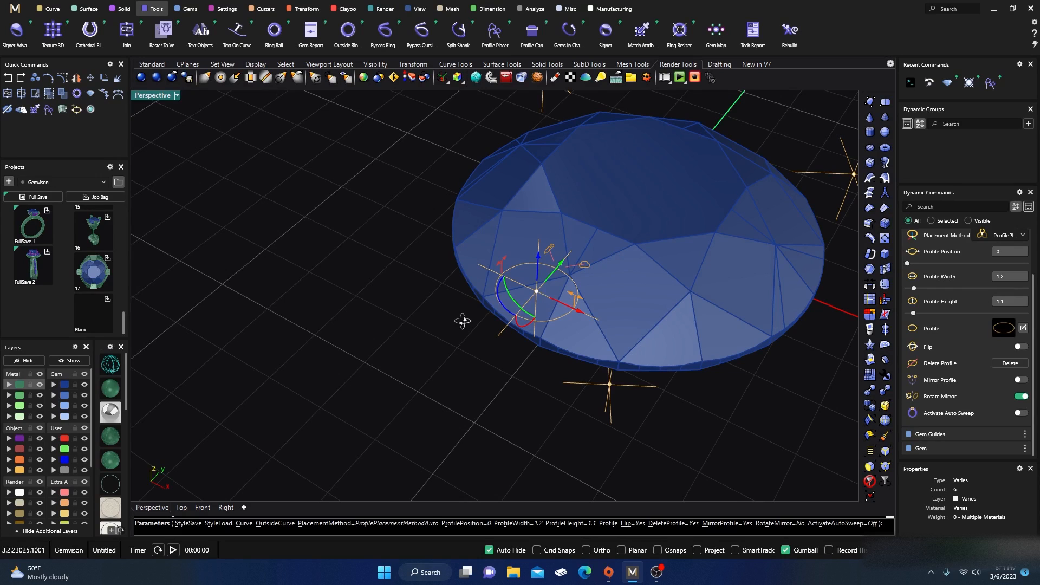
{"action": "right_click_drag", "start_coordinate": [462, 320], "coordinate": [395, 334]}
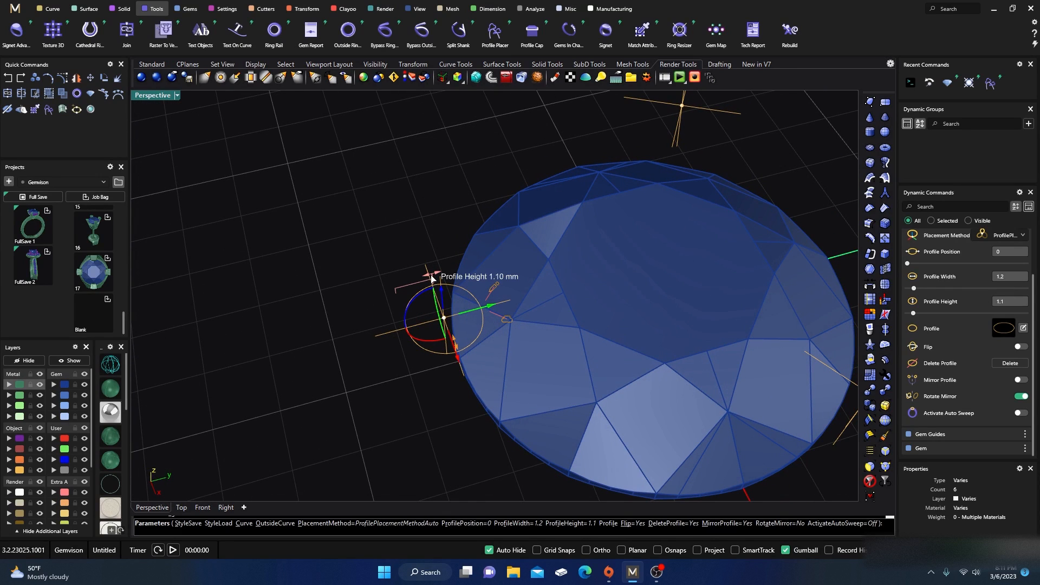
{"action": "left_click_drag", "start_coordinate": [432, 278], "coordinate": [436, 279]}
{"action": "scroll", "coordinate": [362, 298], "scroll_direction": "down", "scroll_amount": 6}
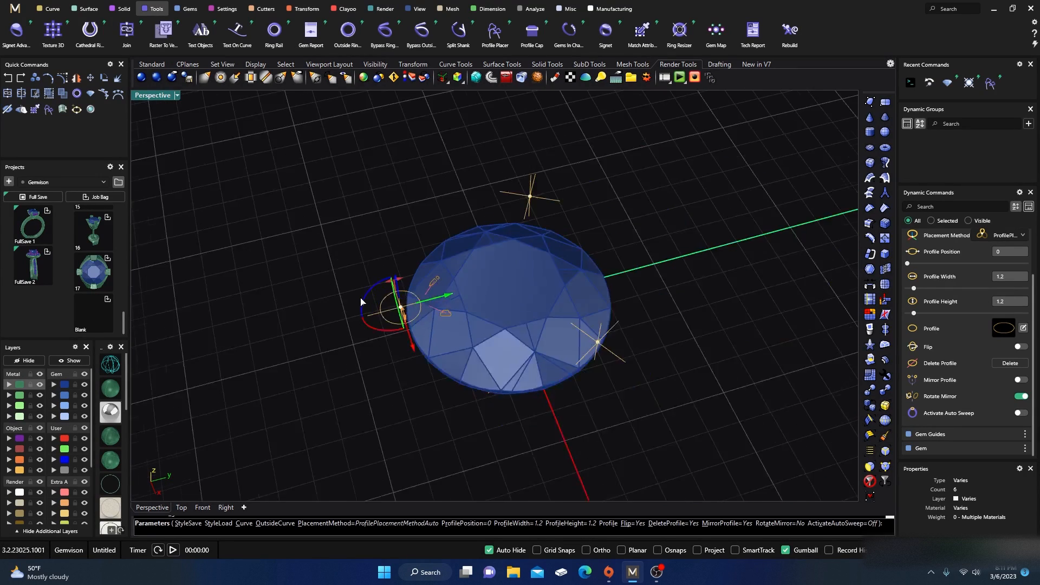
{"action": "right_click_drag", "start_coordinate": [355, 346], "coordinate": [327, 284]}
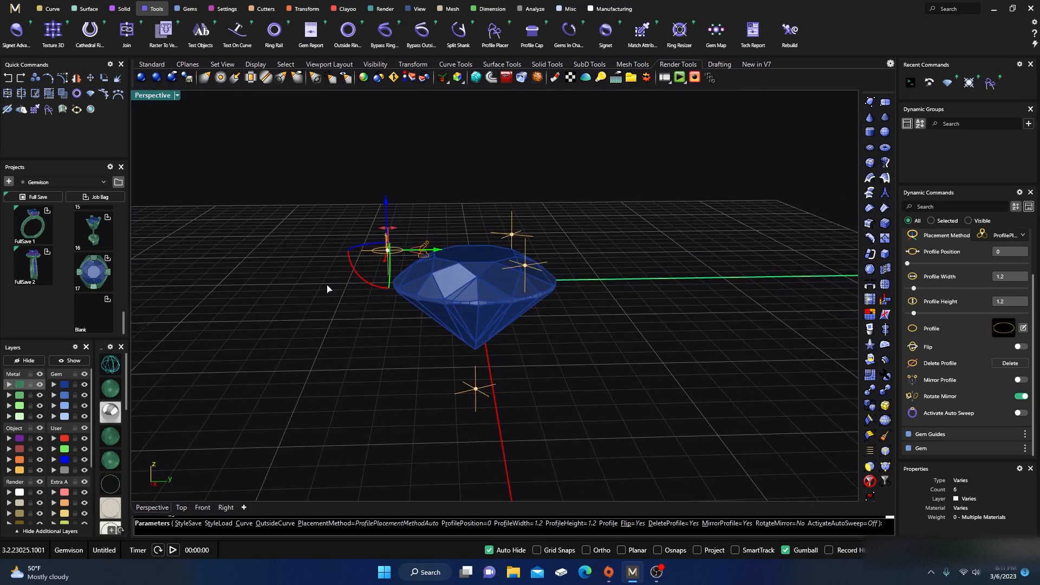
{"action": "right_click_drag", "start_coordinate": [355, 347], "coordinate": [361, 326]}
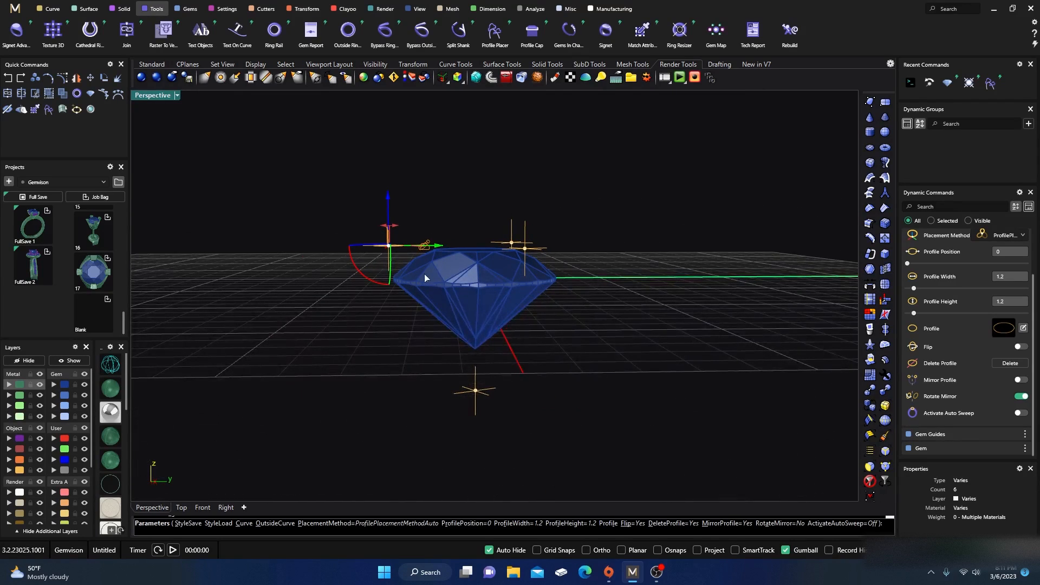
{"action": "right_click_drag", "start_coordinate": [402, 363], "coordinate": [389, 397]}
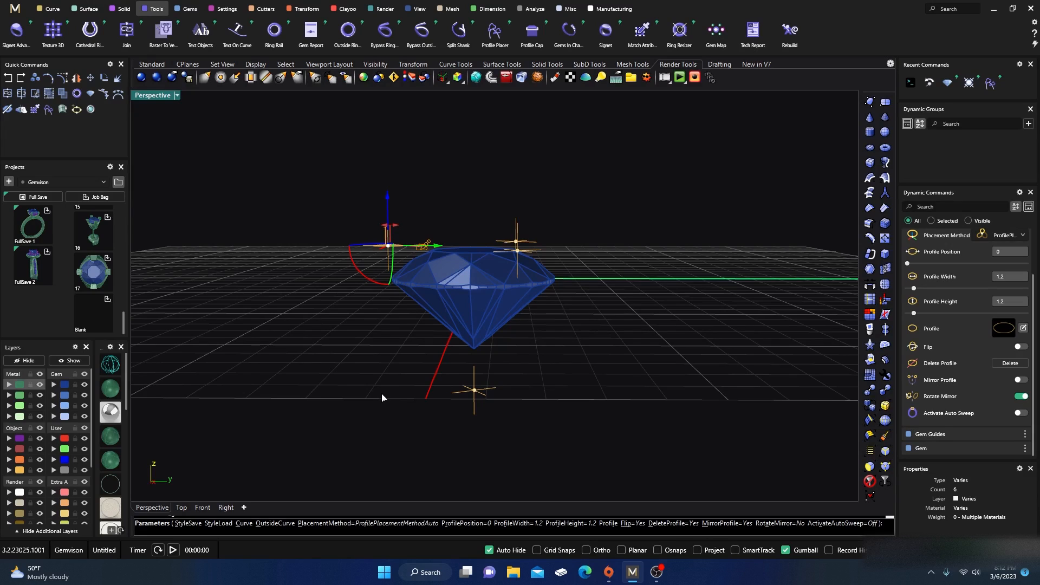
{"action": "key", "text": "Return"}
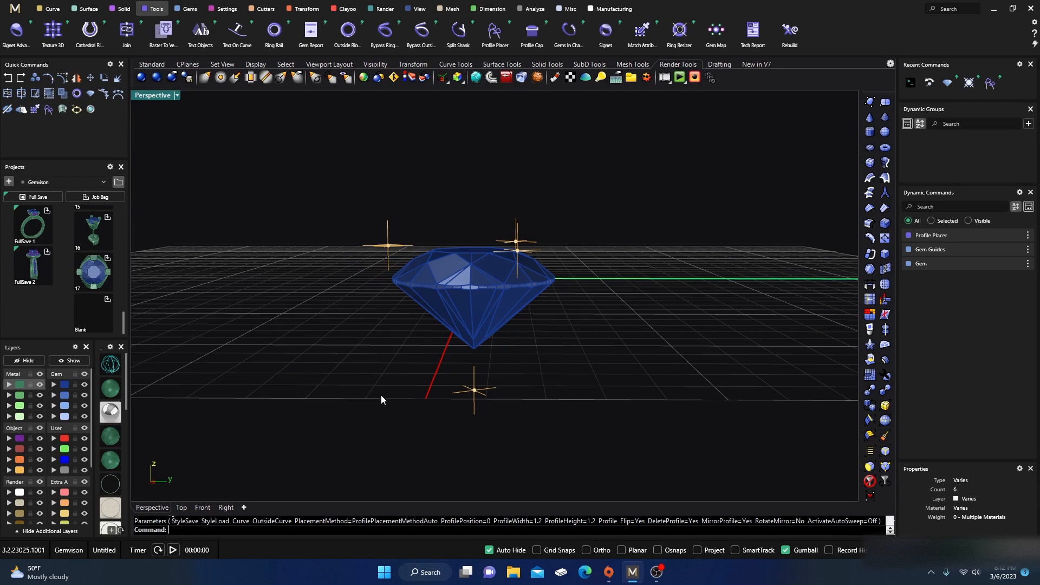
Step: Select the guide curve below the gem's culet and start Profile Placer on it
{"action": "right_click_drag", "start_coordinate": [381, 398], "coordinate": [409, 414]}
{"action": "left_click", "coordinate": [478, 387], "text": "shift"}
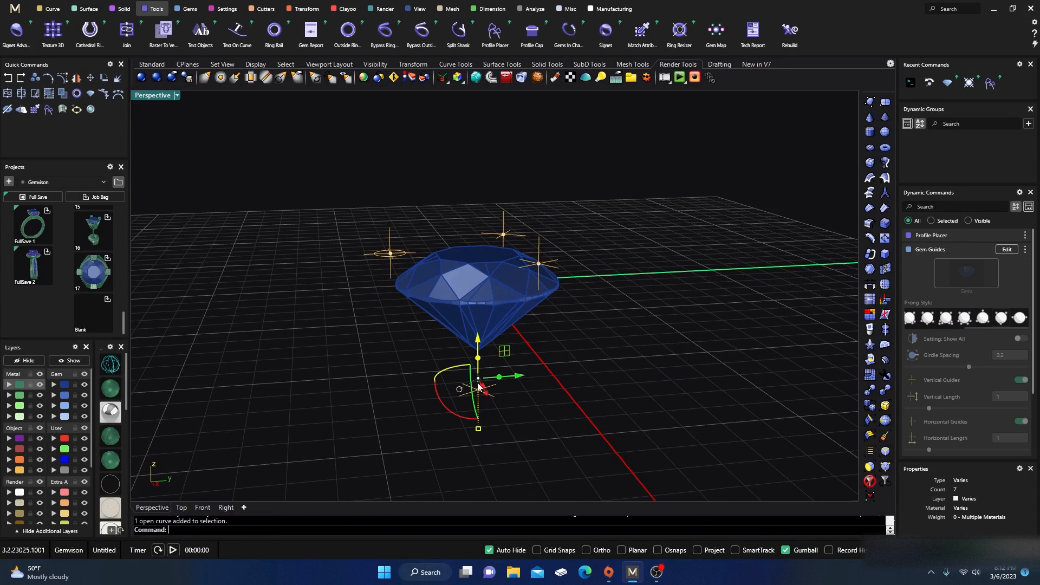
{"action": "left_click", "coordinate": [495, 35]}
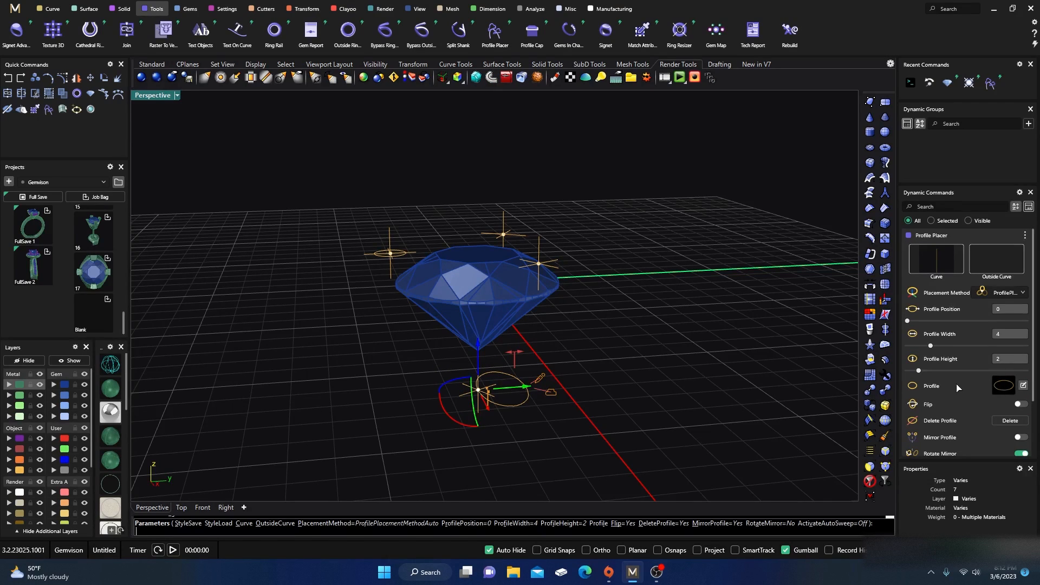
Step: Load the "round center" shape from the Shank profile library for the lower profile
{"action": "scroll", "coordinate": [373, 329], "scroll_direction": "down", "scroll_amount": 20}
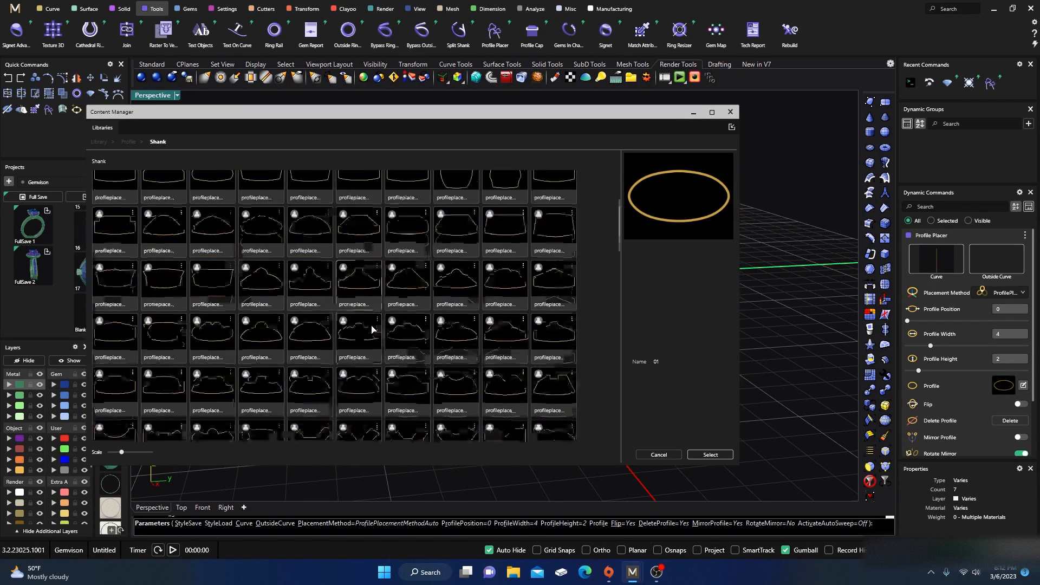
{"action": "scroll", "coordinate": [372, 329], "scroll_direction": "down", "scroll_amount": 15}
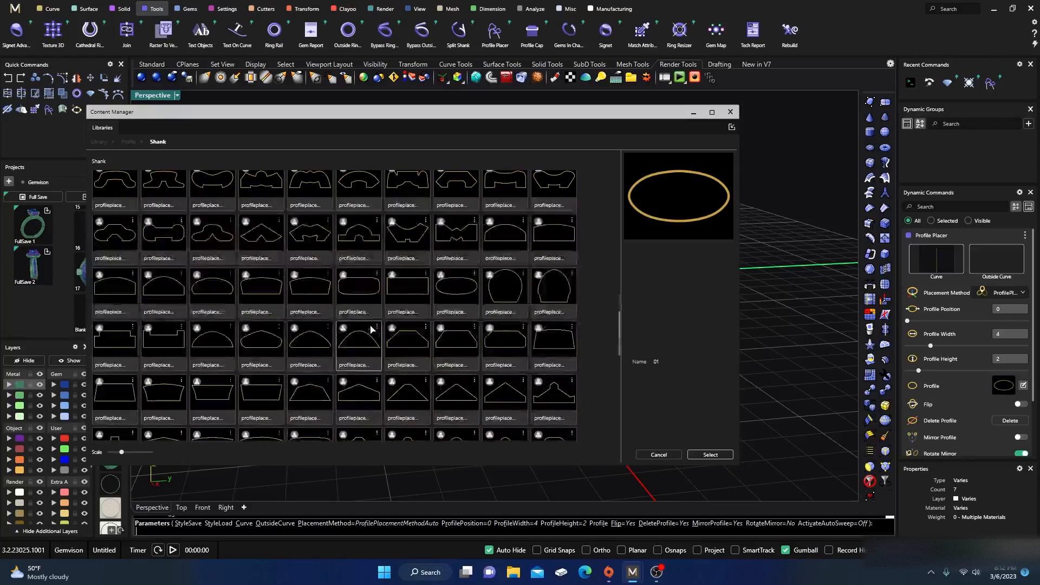
{"action": "scroll", "coordinate": [373, 328], "scroll_direction": "down", "scroll_amount": 5}
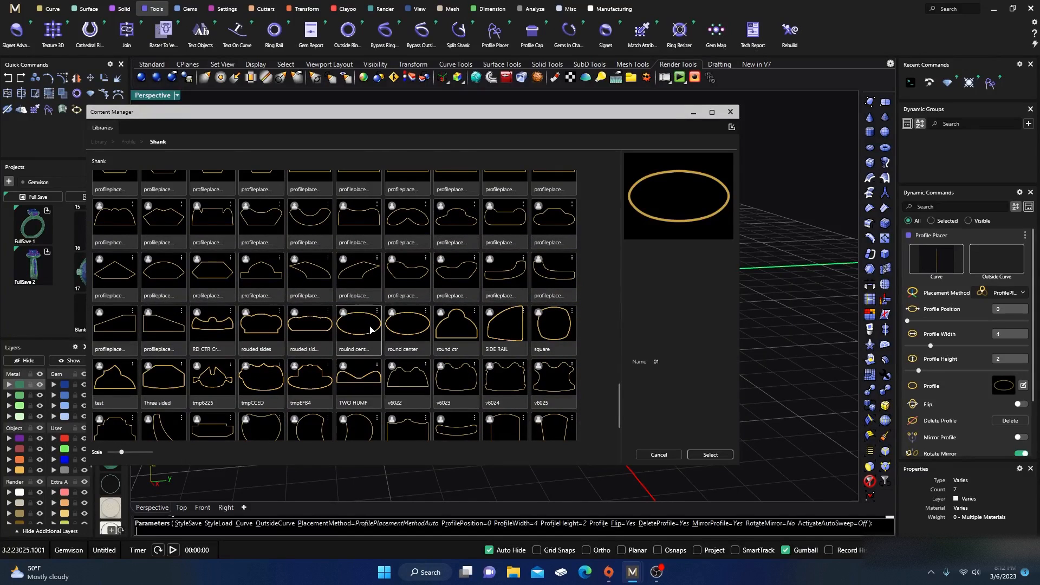
{"action": "left_click", "coordinate": [372, 329]}
{"action": "left_click", "coordinate": [710, 456]}
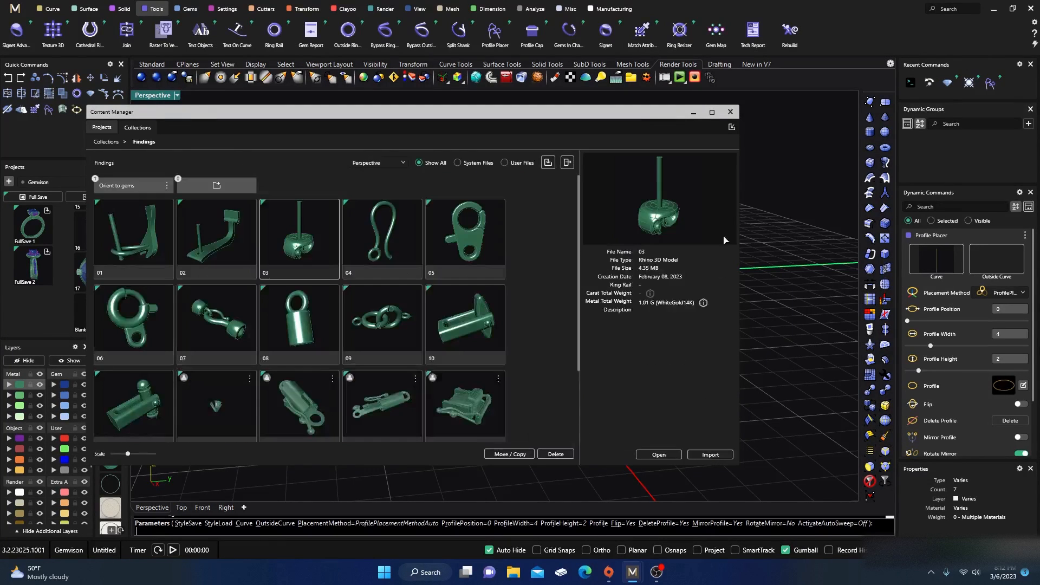
{"action": "left_click", "coordinate": [730, 111]}
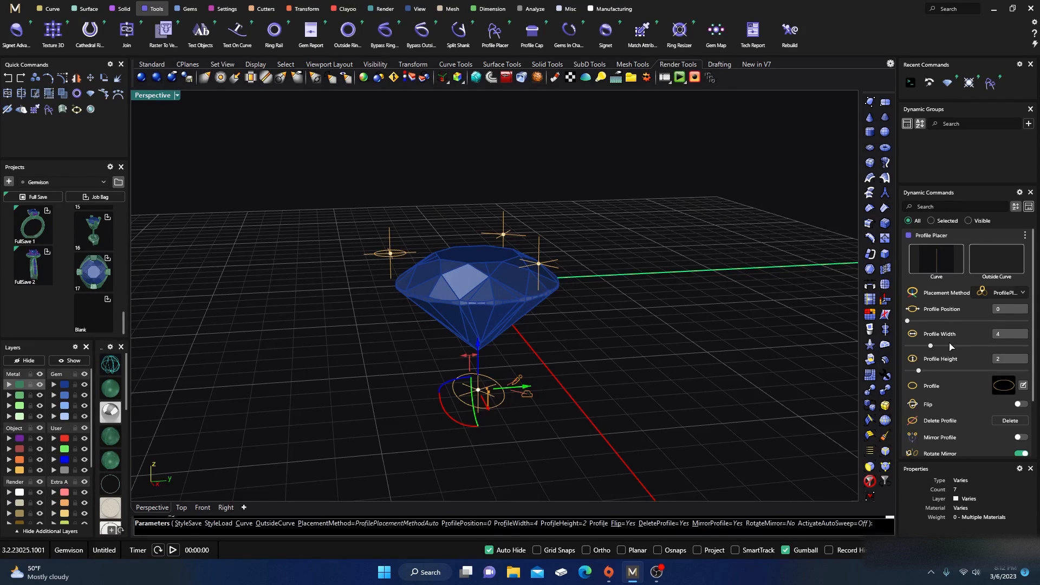
Step: Set the lower profile's width and height to 1.2 and finish Profile Placer
{"action": "left_click", "coordinate": [997, 335]}
{"action": "type", "text": "1.2"}
{"action": "key", "text": "Tab"}
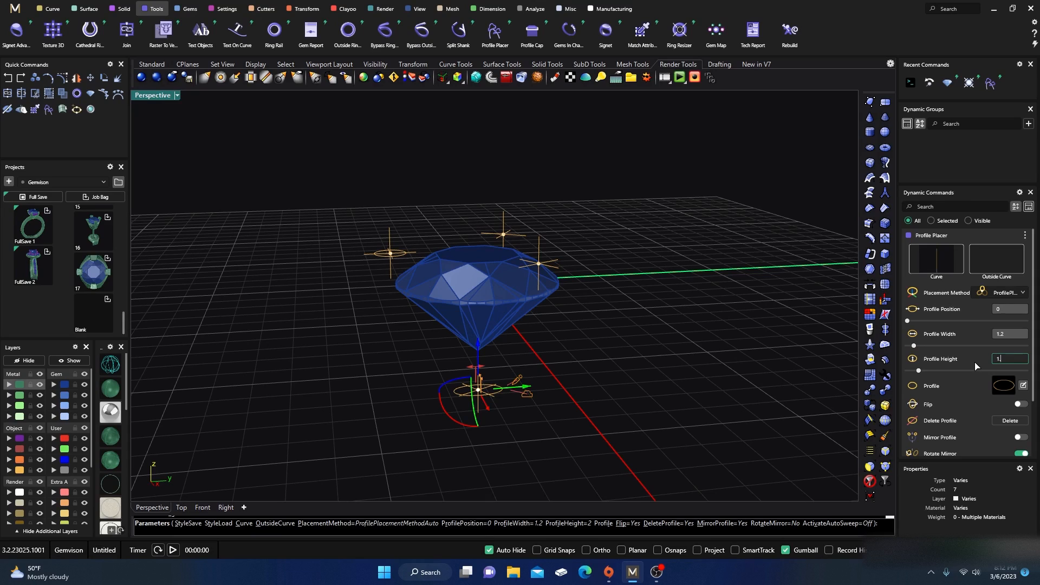
{"action": "type", "text": "1.2"}
{"action": "key", "text": "Tab"}
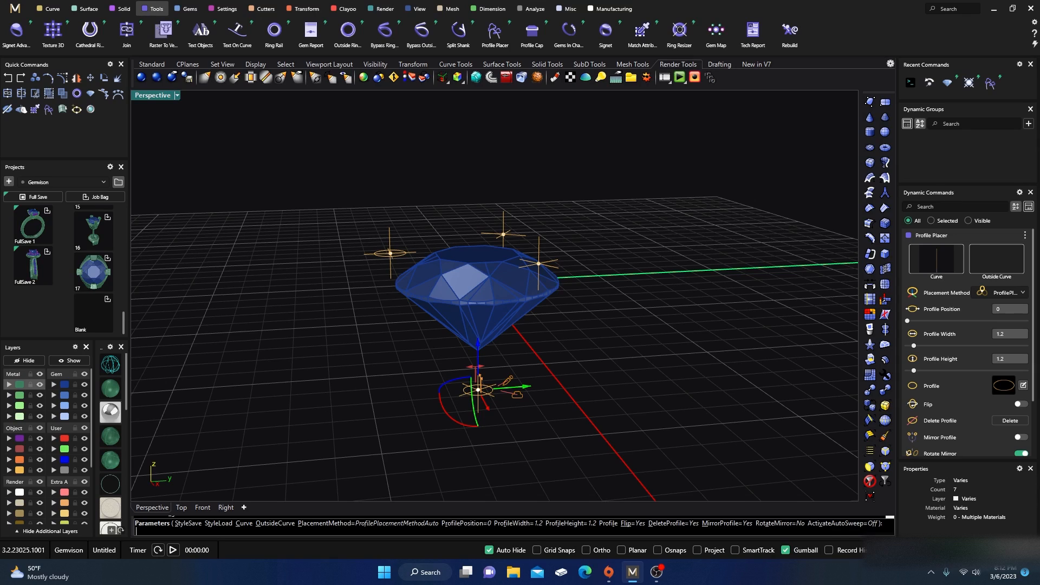
{"action": "key", "text": "Return"}
Step: Start Profile Sweep and pick the girdle profile as the first profile and the lower profile as the second
{"action": "scroll", "coordinate": [336, 340], "scroll_direction": "down", "scroll_amount": 5}
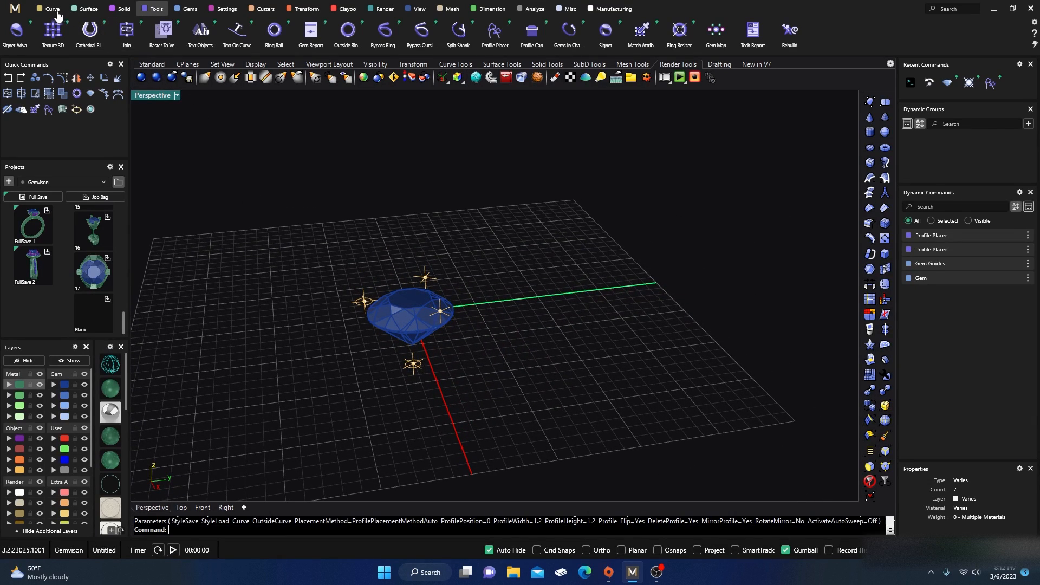
{"action": "left_click", "coordinate": [92, 12]}
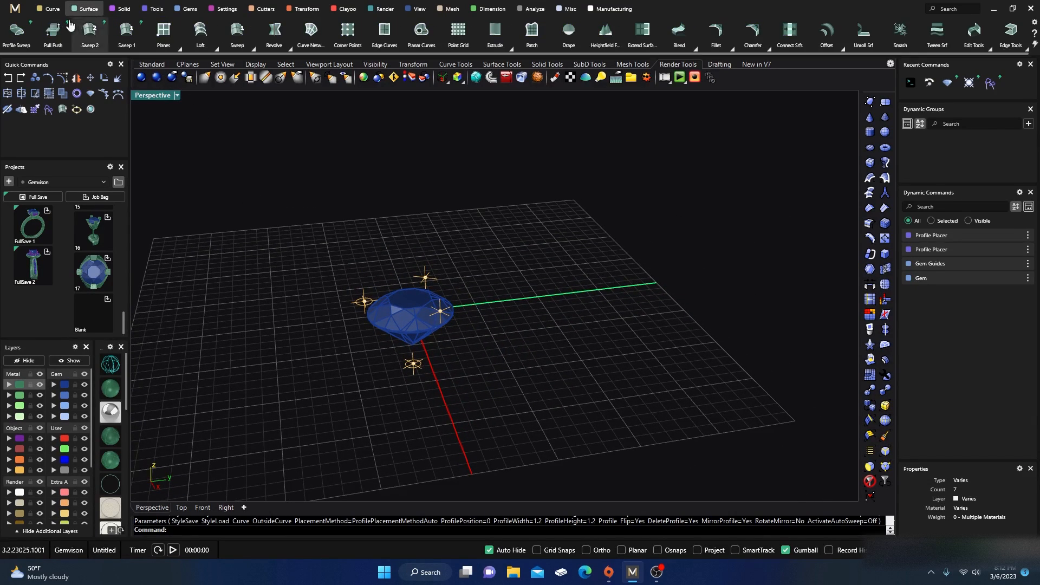
{"action": "left_click", "coordinate": [16, 30]}
{"action": "scroll", "coordinate": [242, 264], "scroll_direction": "up", "scroll_amount": 4}
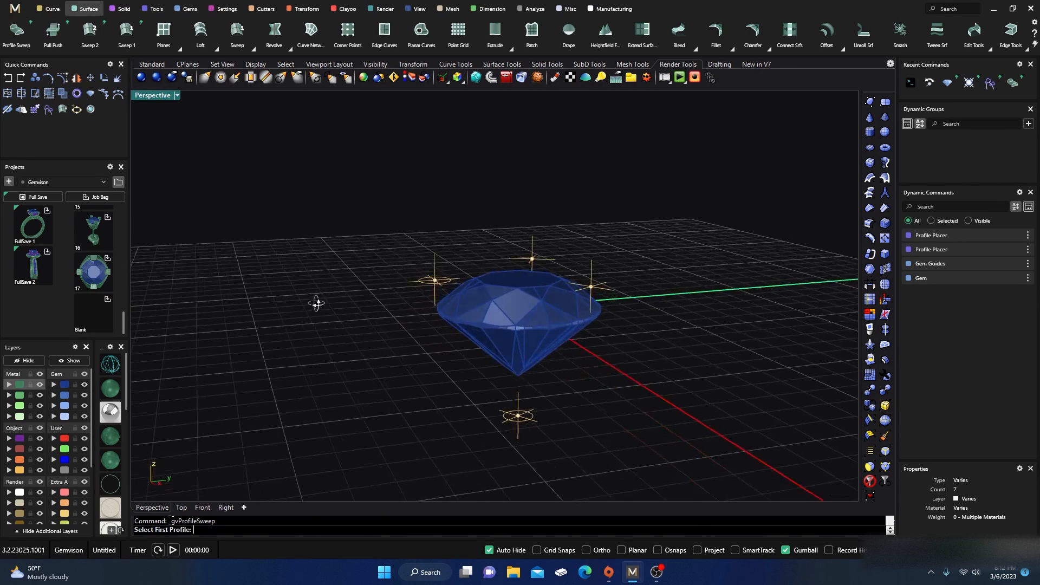
{"action": "left_click", "coordinate": [428, 288]}
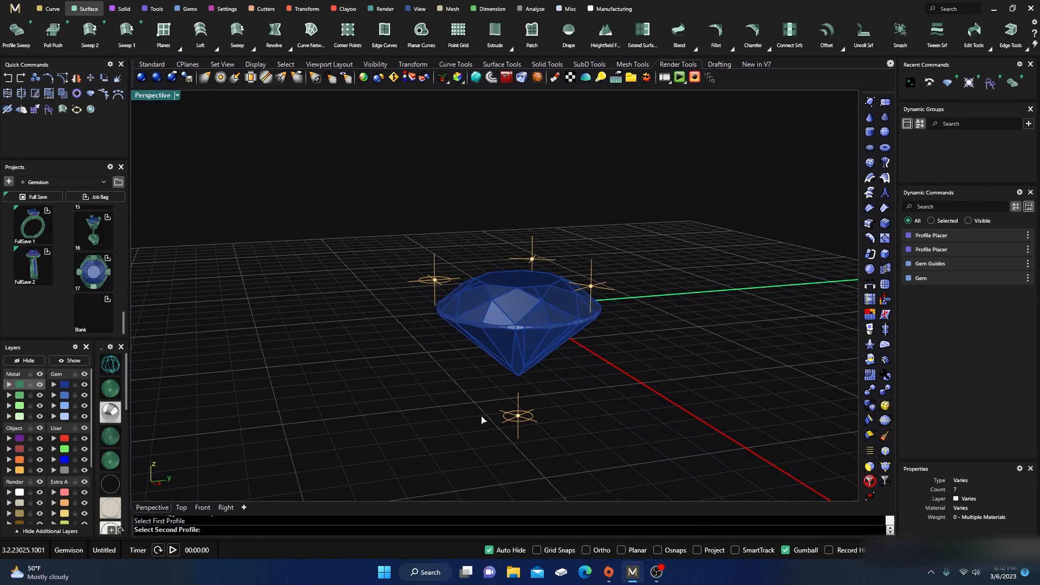
{"action": "left_click", "coordinate": [515, 426]}
Step: Set the sweep's end blend to -0.2 and turn off Automatic Seam
{"action": "right_click_drag", "start_coordinate": [362, 335], "coordinate": [319, 332]}
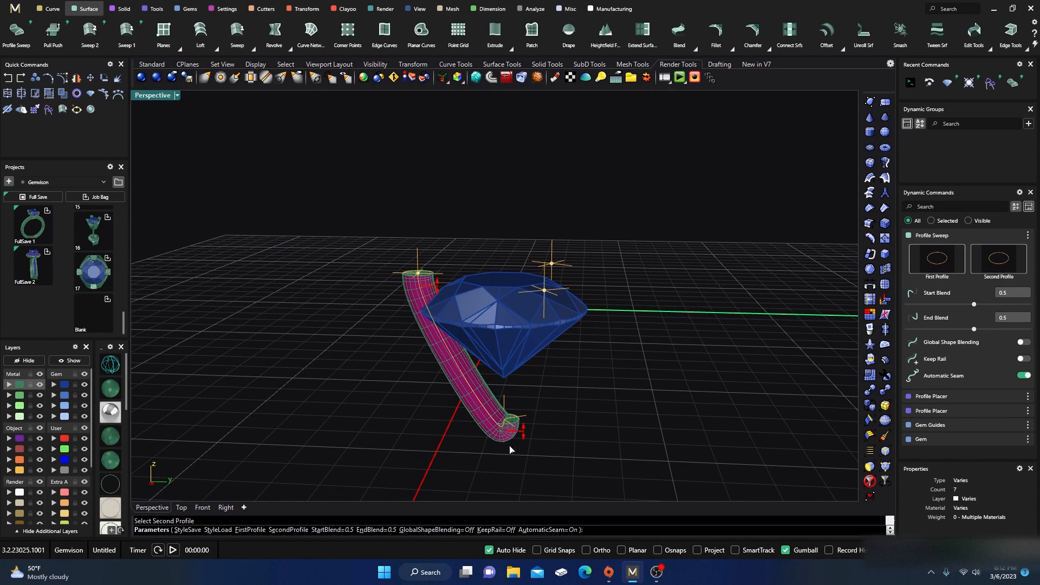
{"action": "left_click_drag", "start_coordinate": [523, 433], "coordinate": [534, 419]}
{"action": "right_click_drag", "start_coordinate": [533, 419], "coordinate": [464, 422]}
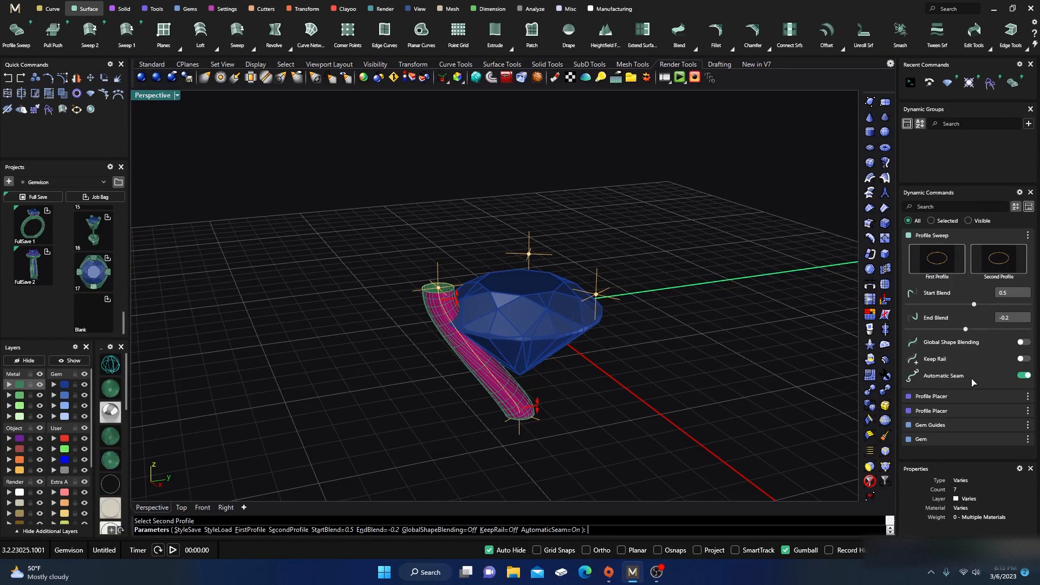
{"action": "left_click", "coordinate": [1024, 376]}
Step: Adjust the sweep's start blend to 1.2
{"action": "right_click_drag", "start_coordinate": [764, 402], "coordinate": [514, 362]}
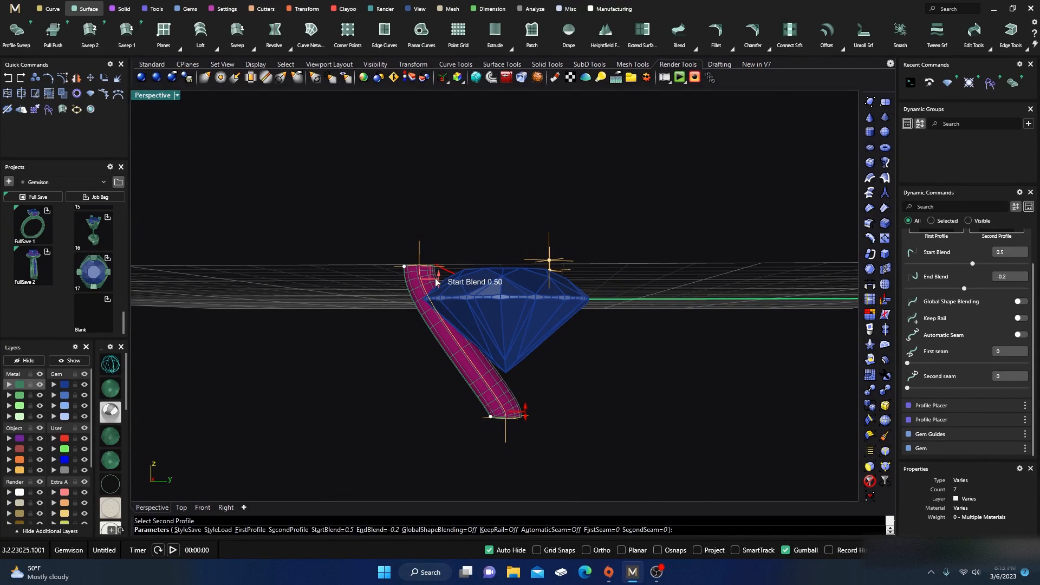
{"action": "left_click_drag", "start_coordinate": [439, 283], "coordinate": [440, 295]}
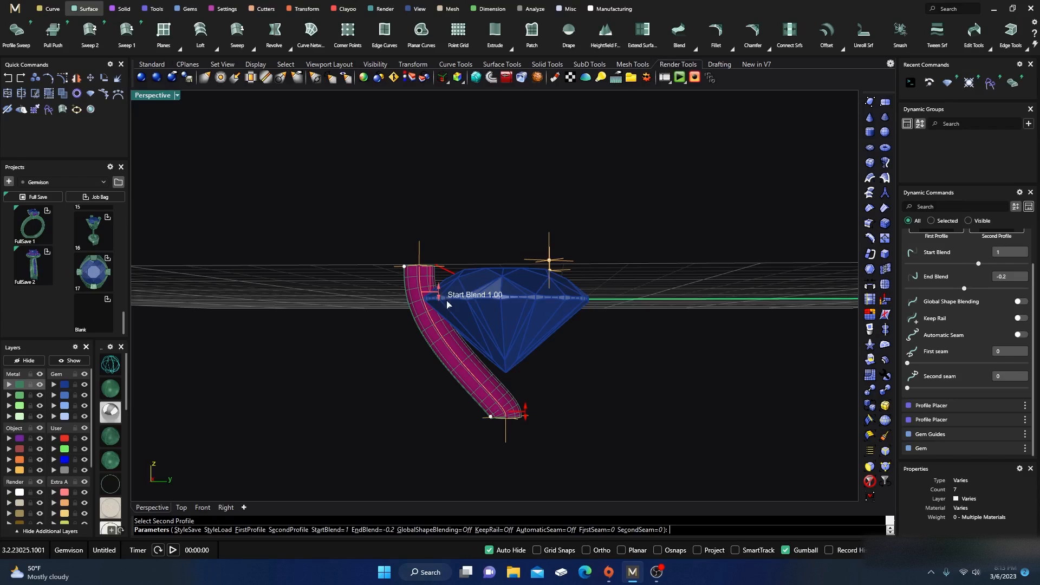
{"action": "right_click_drag", "start_coordinate": [558, 368], "coordinate": [575, 377]}
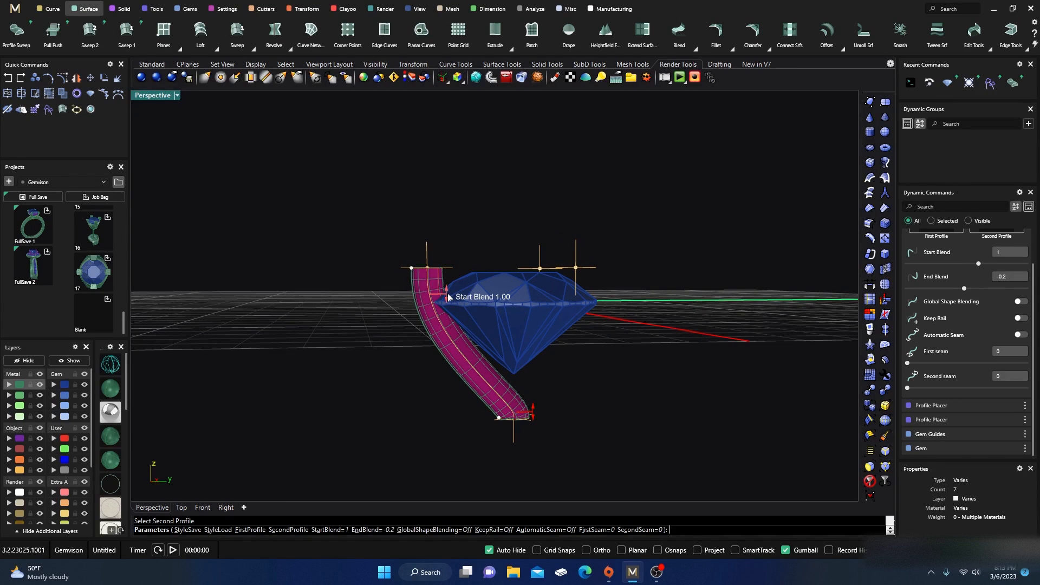
{"action": "left_click_drag", "start_coordinate": [448, 297], "coordinate": [449, 298]}
{"action": "mouse_move", "coordinate": [591, 376]}
{"action": "right_mouse_down"}
{"action": "mouse_move", "coordinate": [597, 362]}
{"action": "mouse_move", "coordinate": [580, 376]}
{"action": "right_mouse_up"}
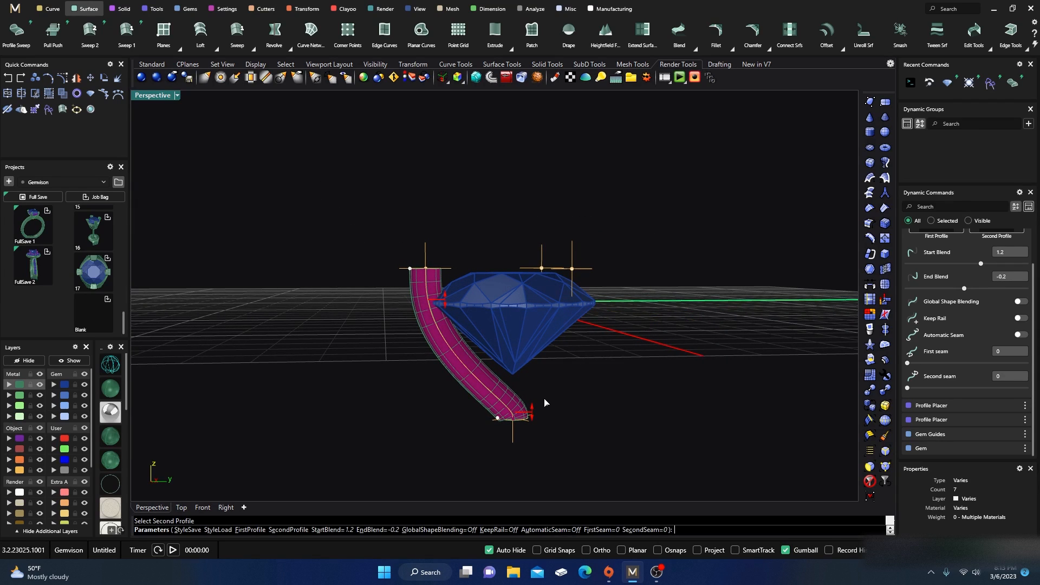
Step: Finish the profile sweep, then reopen it for editing and drag its end blend to -0.5
{"action": "right_click", "coordinate": [568, 421]}
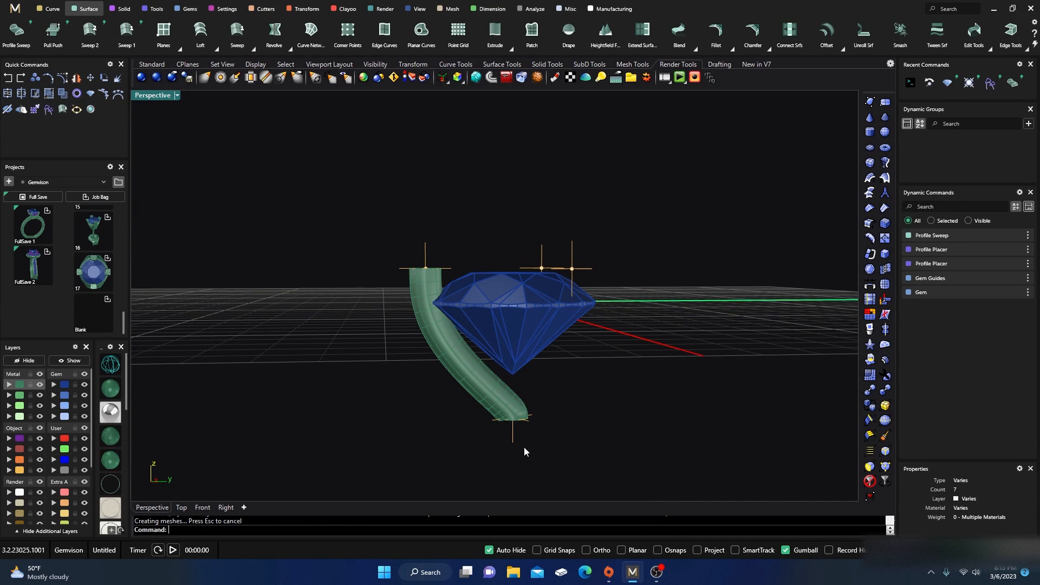
{"action": "scroll", "coordinate": [520, 434], "scroll_direction": "up", "scroll_amount": 8}
{"action": "scroll", "coordinate": [492, 401], "scroll_direction": "down", "scroll_amount": 6}
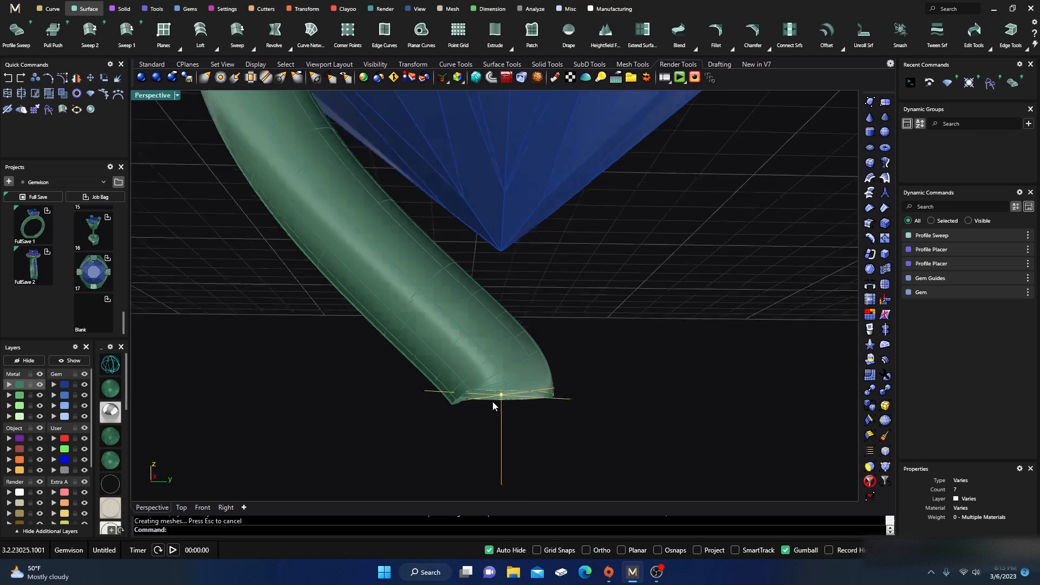
{"action": "left_click", "coordinate": [455, 346]}
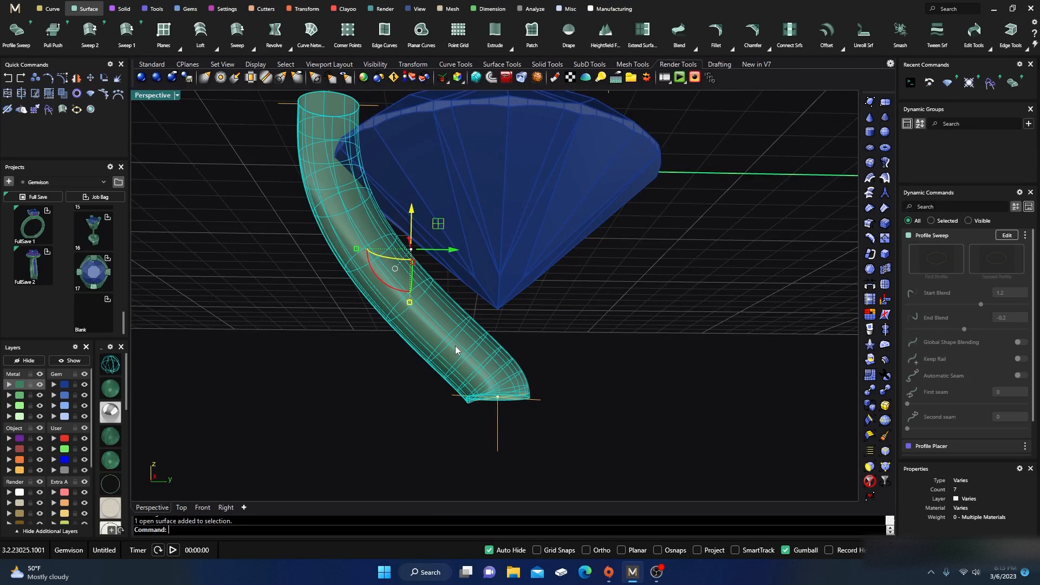
{"action": "left_click", "coordinate": [1007, 235]}
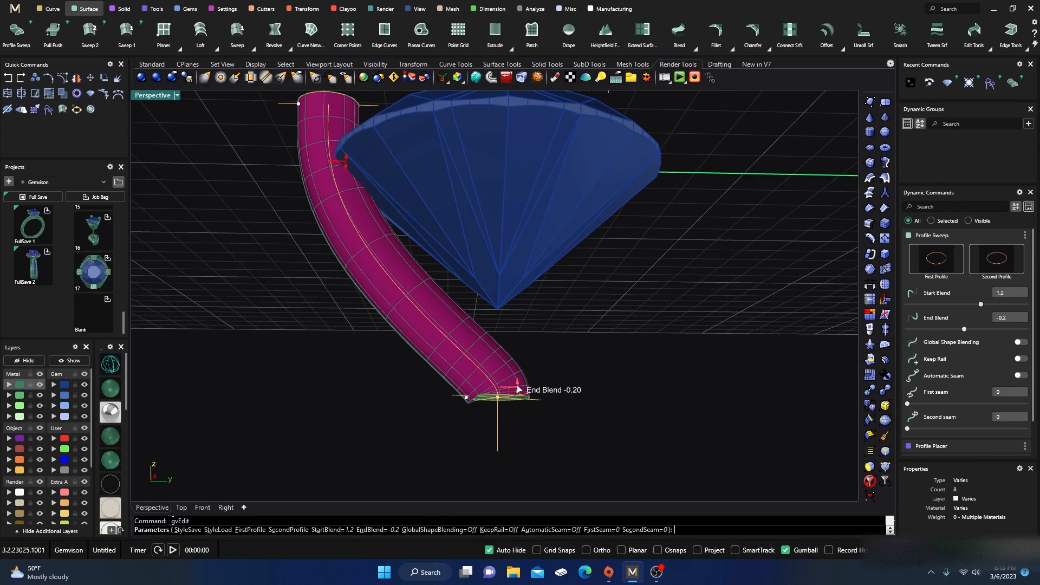
{"action": "left_click_drag", "start_coordinate": [517, 389], "coordinate": [518, 381]}
{"action": "right_click_drag", "start_coordinate": [548, 353], "coordinate": [558, 360]}
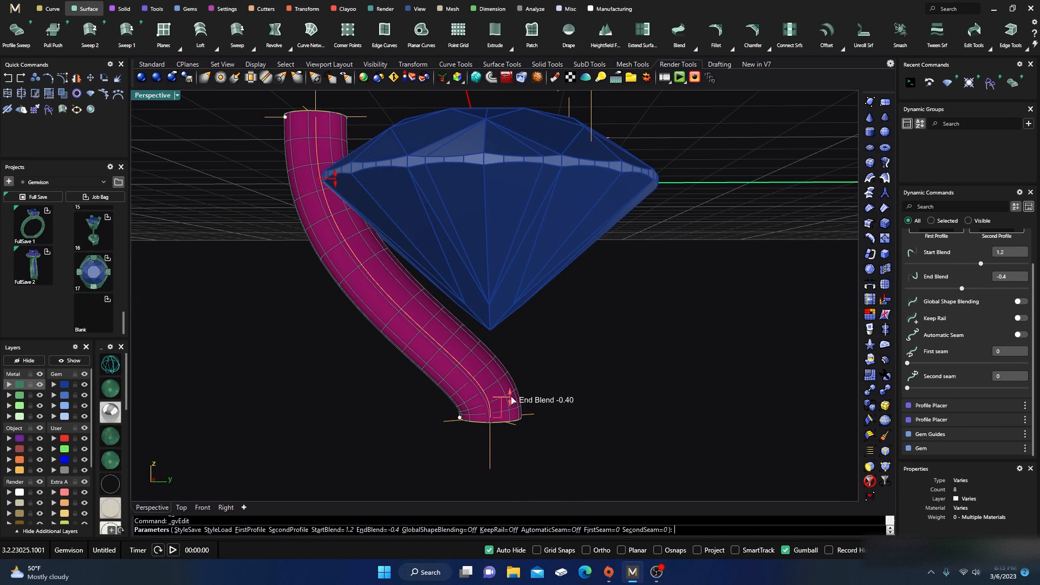
{"action": "left_click_drag", "start_coordinate": [511, 400], "coordinate": [511, 394]}
{"action": "scroll", "coordinate": [534, 350], "scroll_direction": "down", "scroll_amount": 6}
{"action": "right_click_drag", "start_coordinate": [536, 349], "coordinate": [551, 359]}
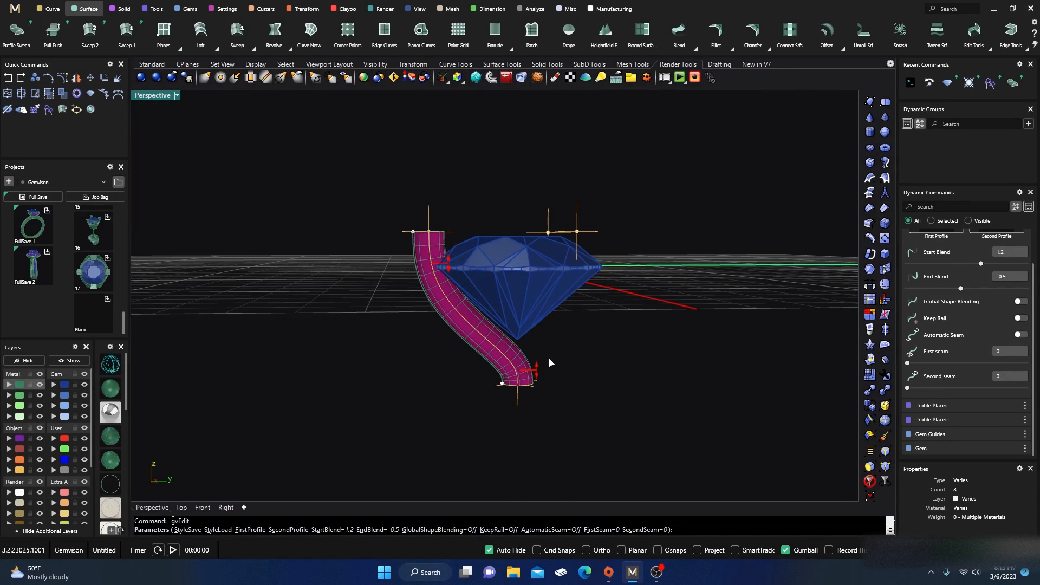
{"action": "right_click", "coordinate": [548, 435]}
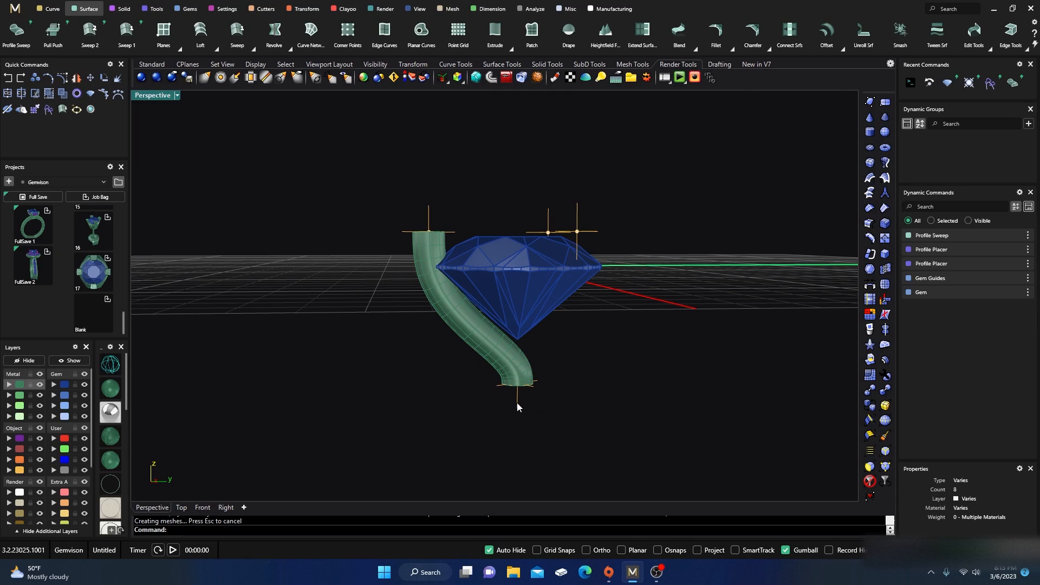
{"action": "left_click", "coordinate": [517, 404]}
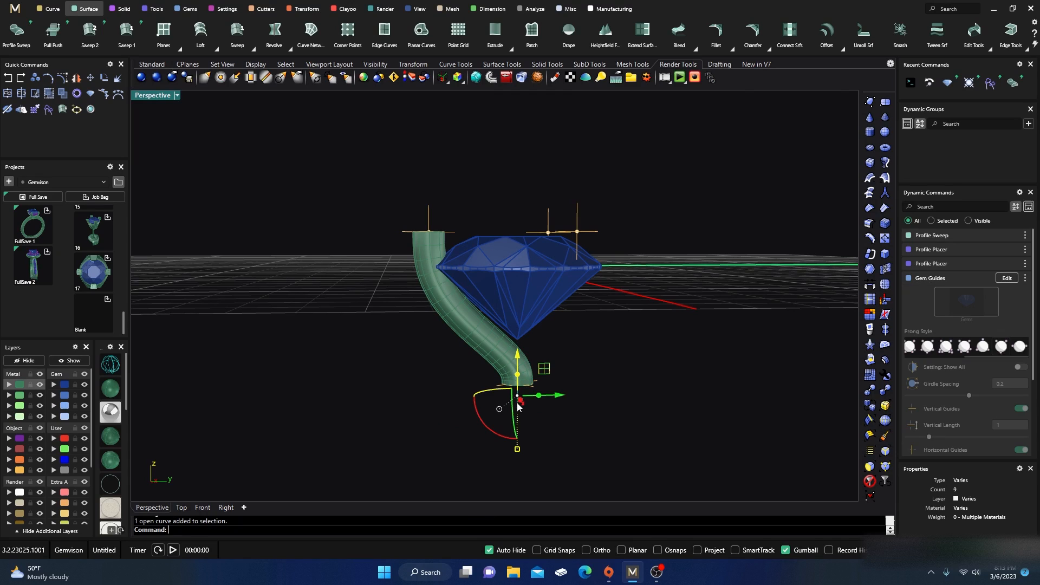
{"action": "left_click", "coordinate": [1007, 278]}
{"action": "mouse_move", "coordinate": [519, 390]}
{"action": "left_mouse_down"}
{"action": "mouse_move", "coordinate": [516, 381]}
{"action": "mouse_move", "coordinate": [516, 390]}
{"action": "left_mouse_up"}
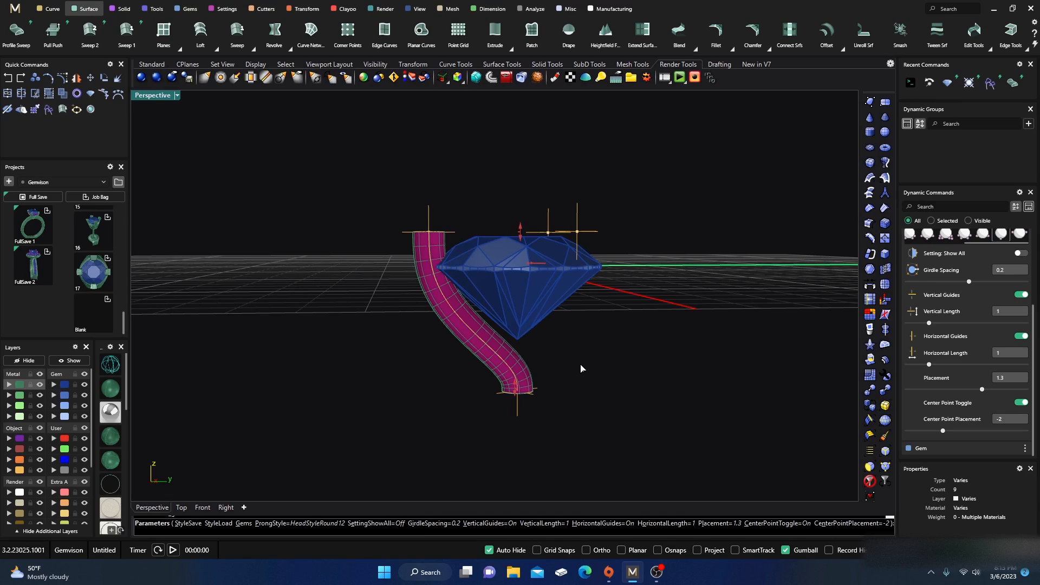
{"action": "right_click_drag", "start_coordinate": [580, 365], "coordinate": [626, 393]}
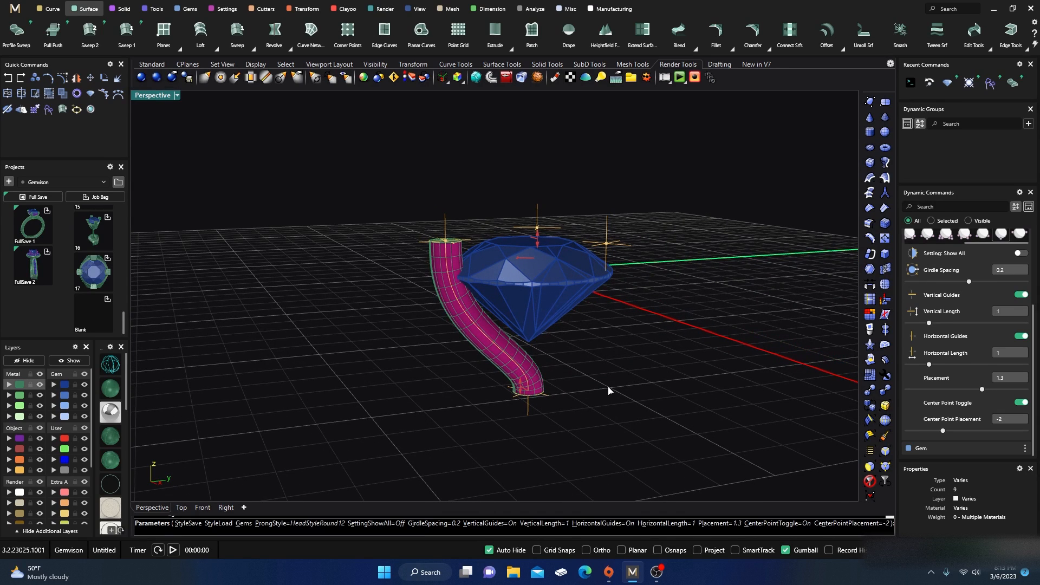
{"action": "key", "text": "Return"}
Step: Select the girdle profile at the top of the prong wire and add a Profile Cap dome to it
{"action": "right_click_drag", "start_coordinate": [463, 366], "coordinate": [447, 368]}
{"action": "scroll", "coordinate": [456, 279], "scroll_direction": "up", "scroll_amount": 3}
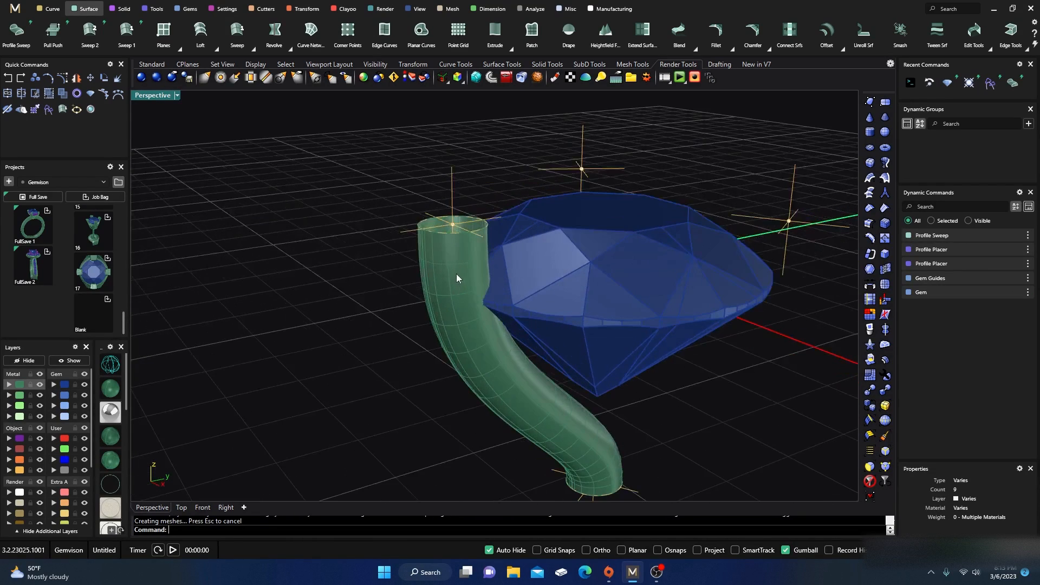
{"action": "left_click", "coordinate": [441, 231]}
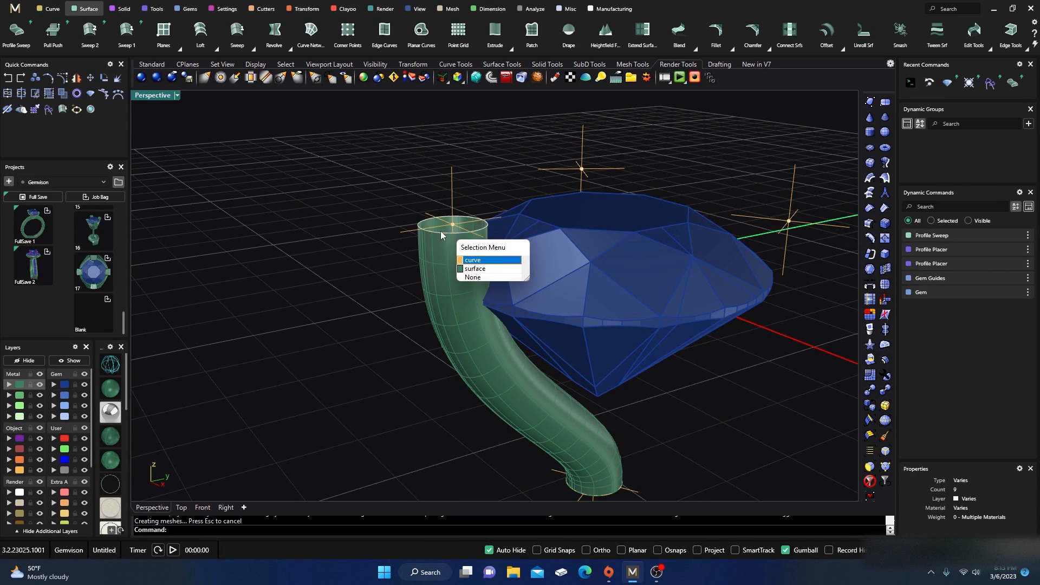
{"action": "left_click", "coordinate": [469, 261]}
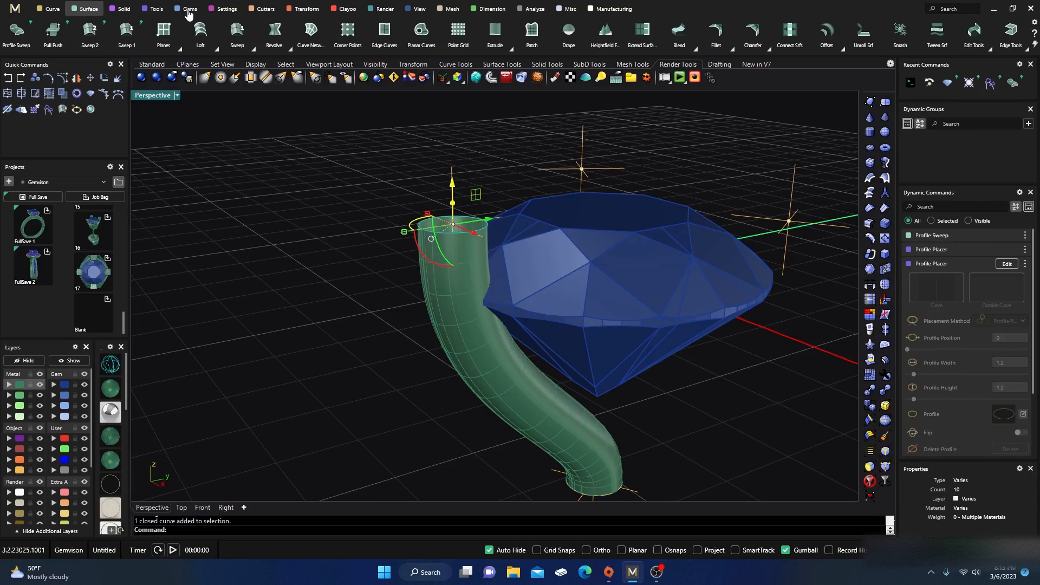
{"action": "left_click", "coordinate": [156, 10]}
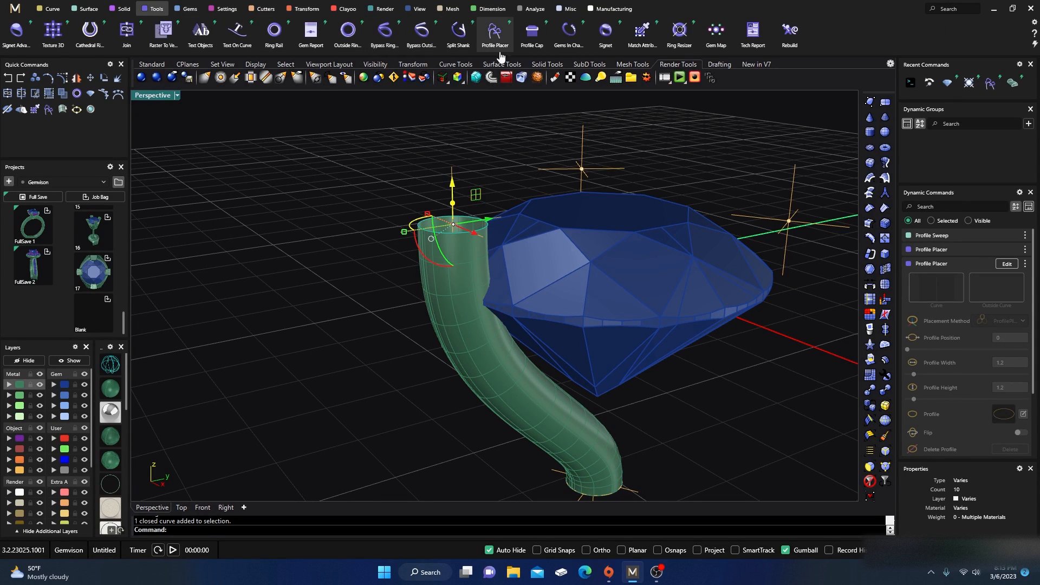
{"action": "left_click", "coordinate": [532, 32]}
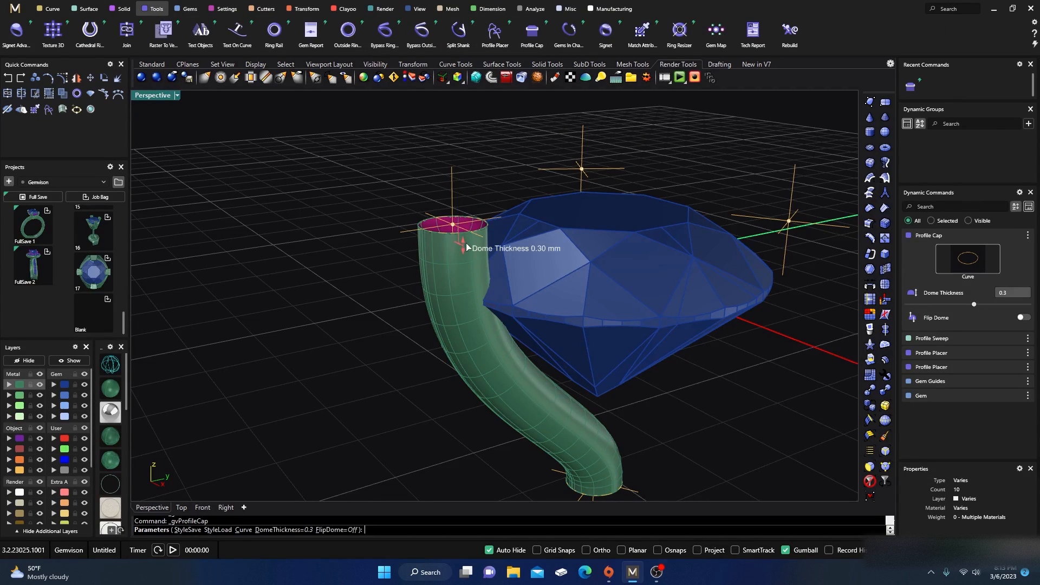
{"action": "left_click_drag", "start_coordinate": [464, 248], "coordinate": [472, 208]}
{"action": "right_click", "coordinate": [412, 157]}
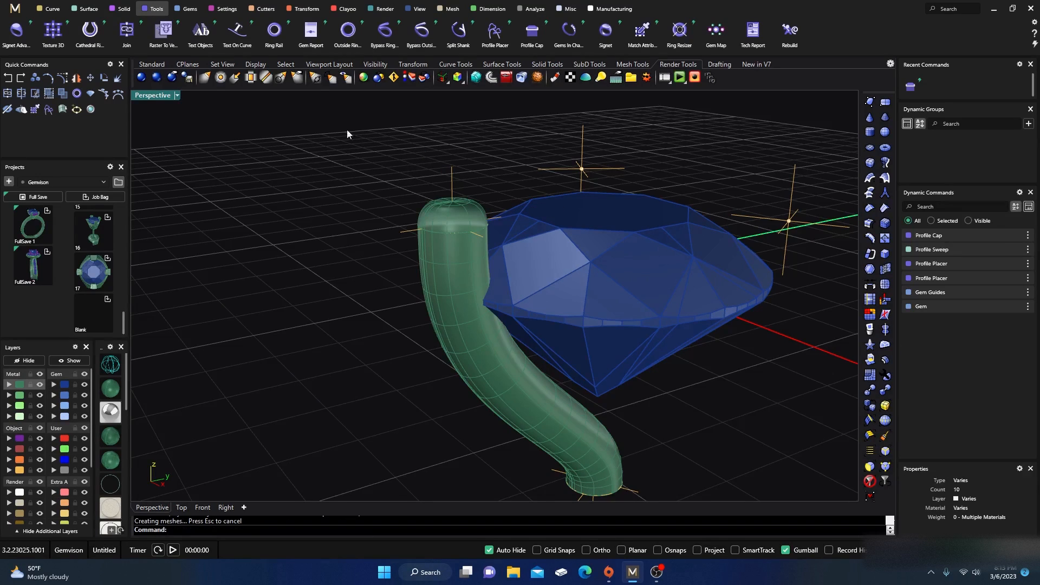
Step: Join the top dome cap to the prong wire sweep
{"action": "left_click", "coordinate": [126, 39]}
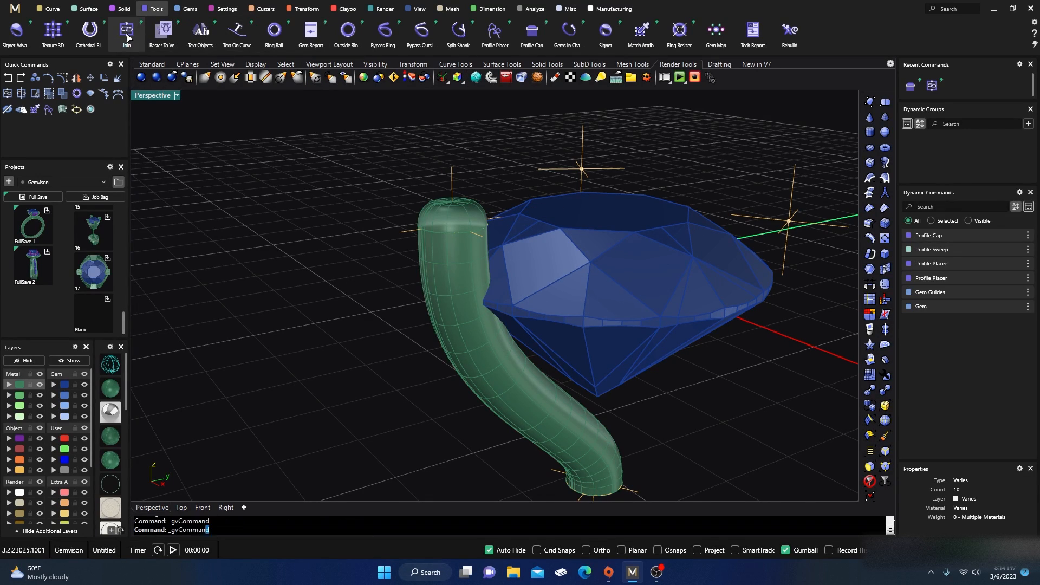
{"action": "left_click", "coordinate": [460, 216]}
{"action": "left_click", "coordinate": [460, 275]}
{"action": "right_click", "coordinate": [358, 289]}
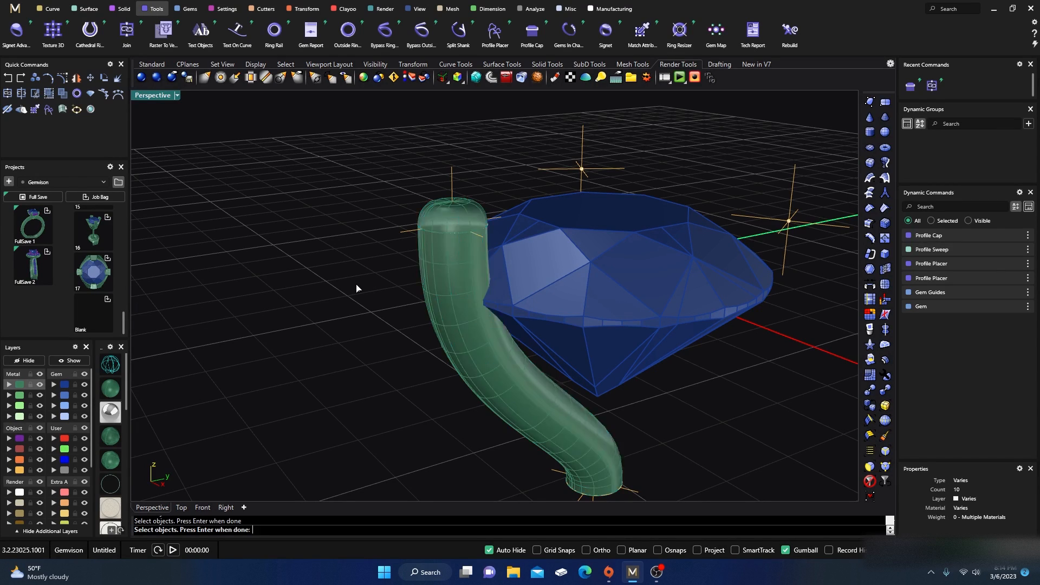
{"action": "right_click", "coordinate": [353, 286]}
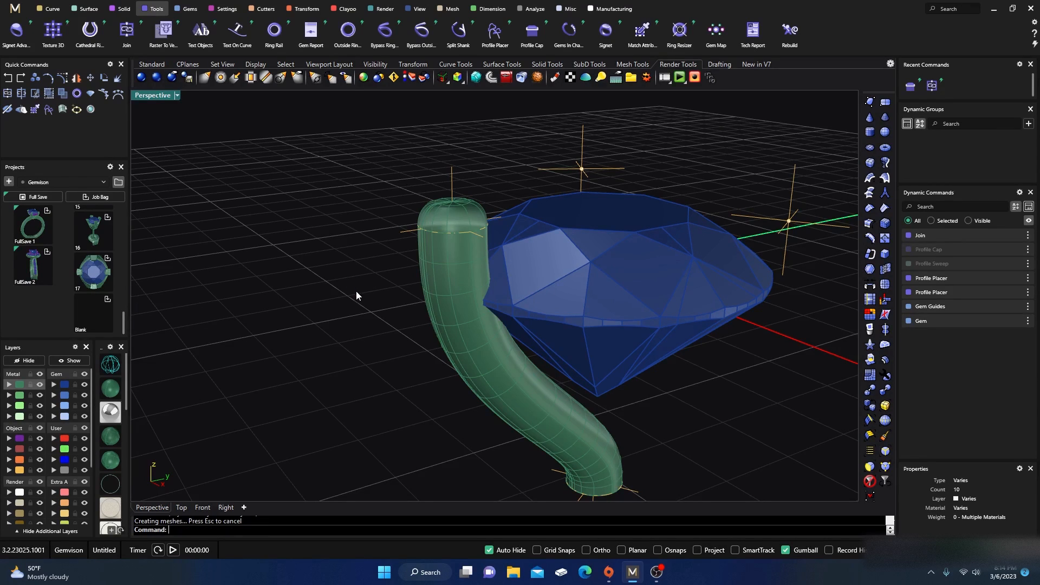
Step: Try capping the bottom end of the prong wire with the Cap command, then undo the cap
{"action": "right_click_drag", "start_coordinate": [356, 260], "coordinate": [353, 235]}
{"action": "scroll", "coordinate": [468, 346], "scroll_direction": "up", "scroll_amount": 6}
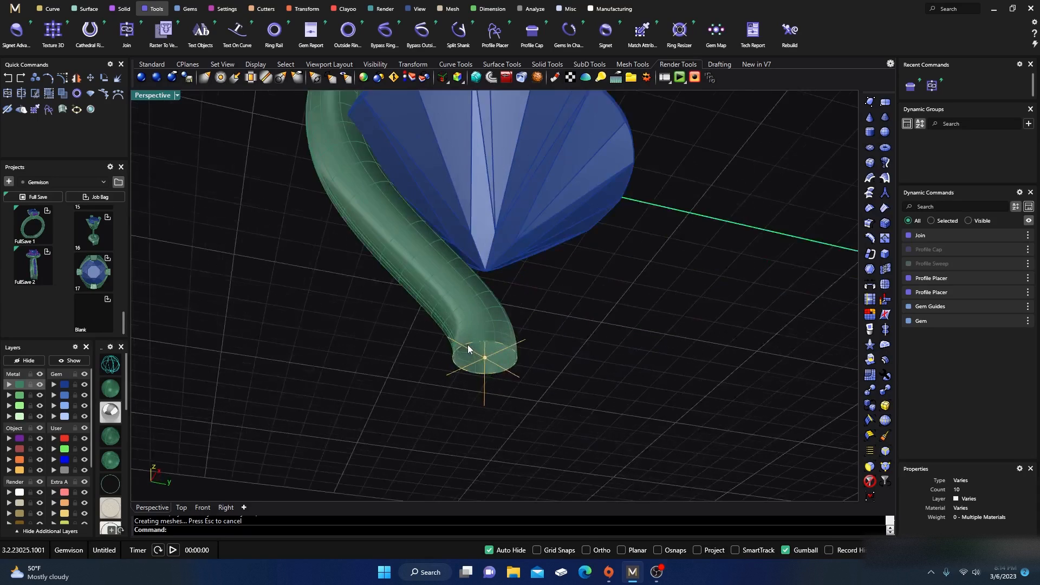
{"action": "left_click", "coordinate": [480, 345]}
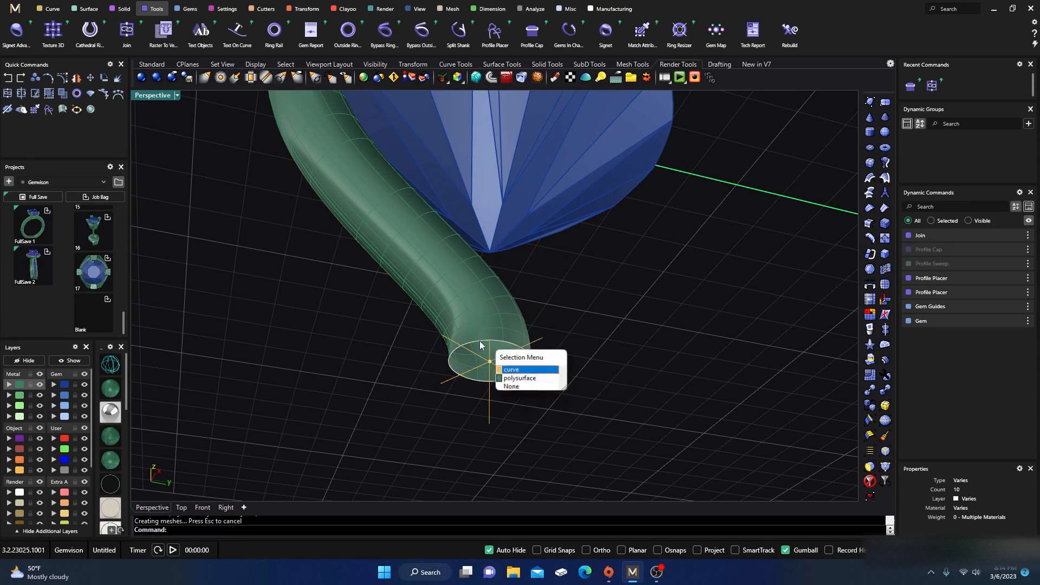
{"action": "left_click", "coordinate": [512, 371]}
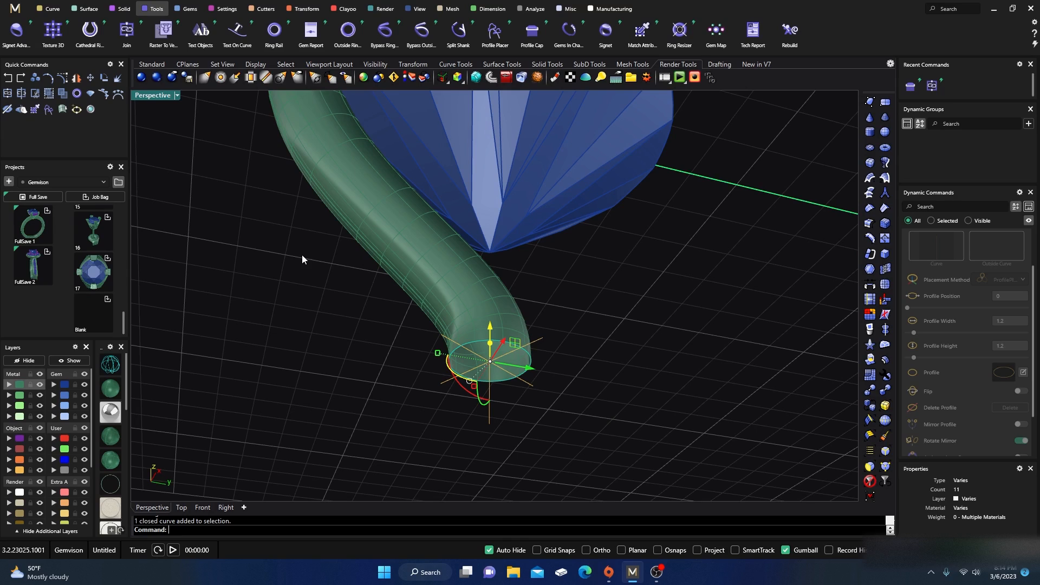
{"action": "type", "text": "Cap"}
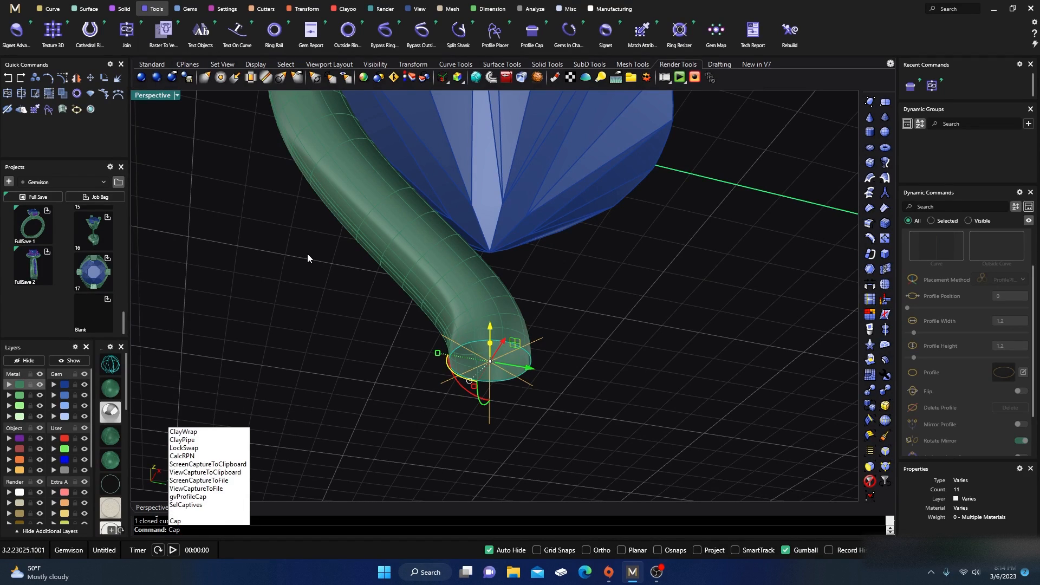
{"action": "key", "text": "Return"}
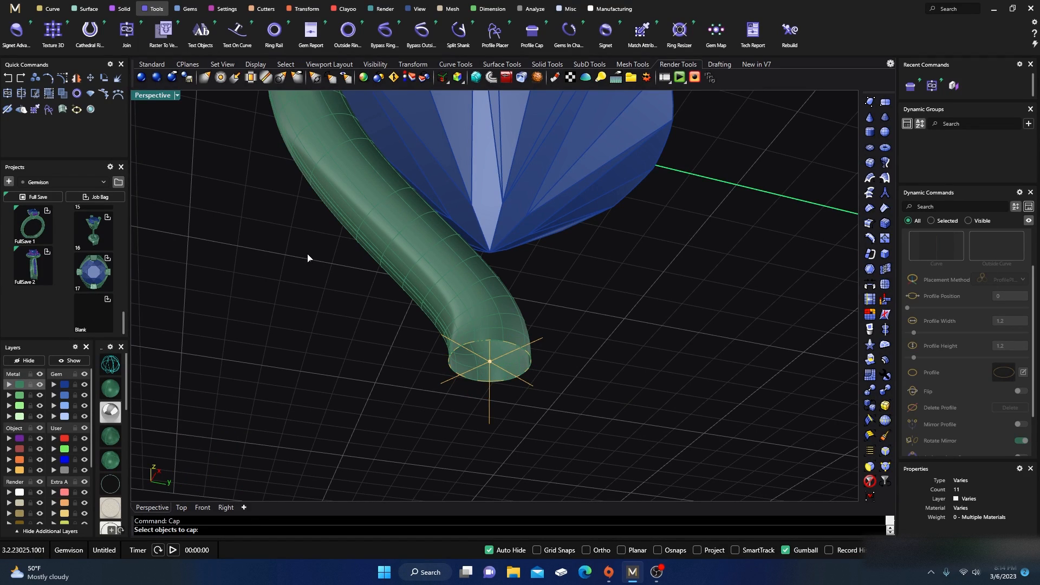
{"action": "left_click", "coordinate": [472, 329]}
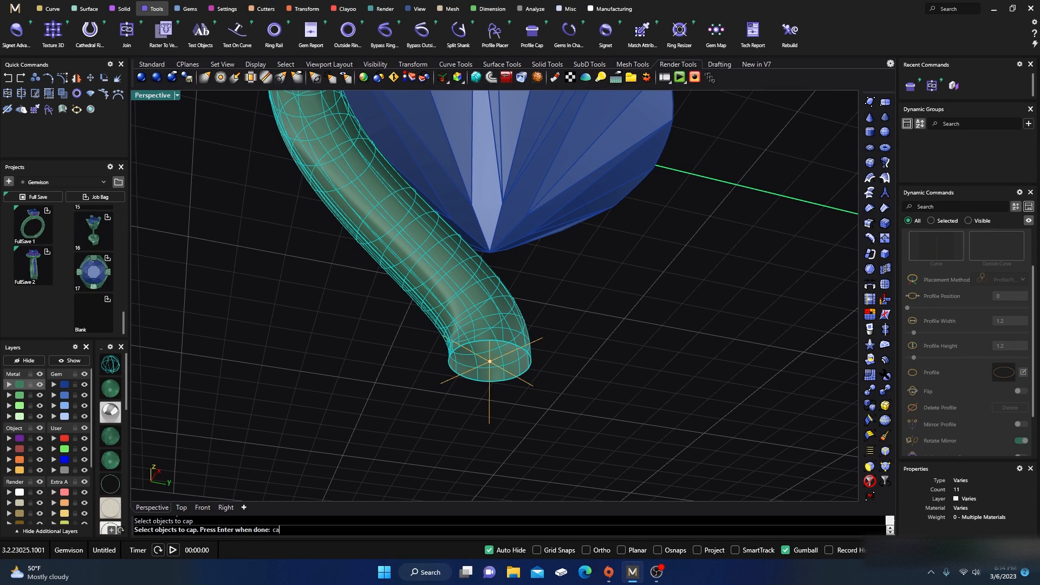
{"action": "key", "text": "Return"}
{"action": "key", "text": "Return"}
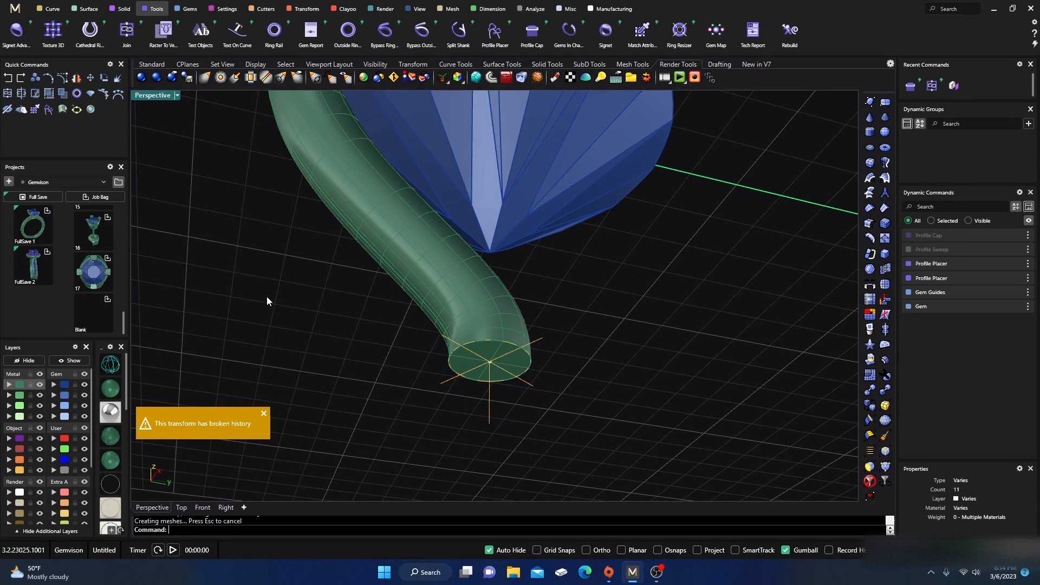
{"action": "key", "text": "ctrl+z"}
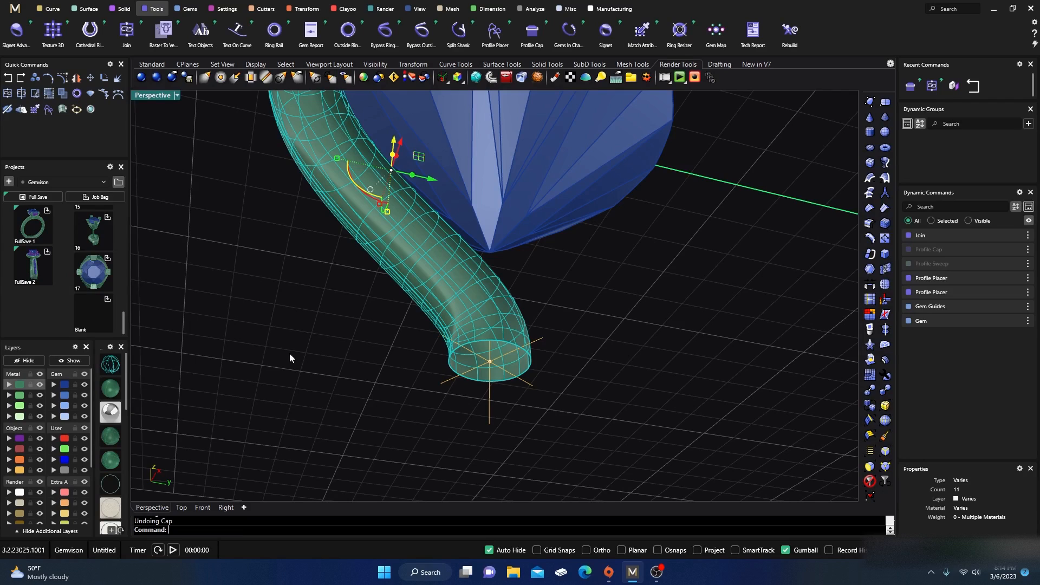
Step: Add a Profile Cap dome to the lower profile at the bottom end of the prong wire
{"action": "left_click", "coordinate": [423, 388]}
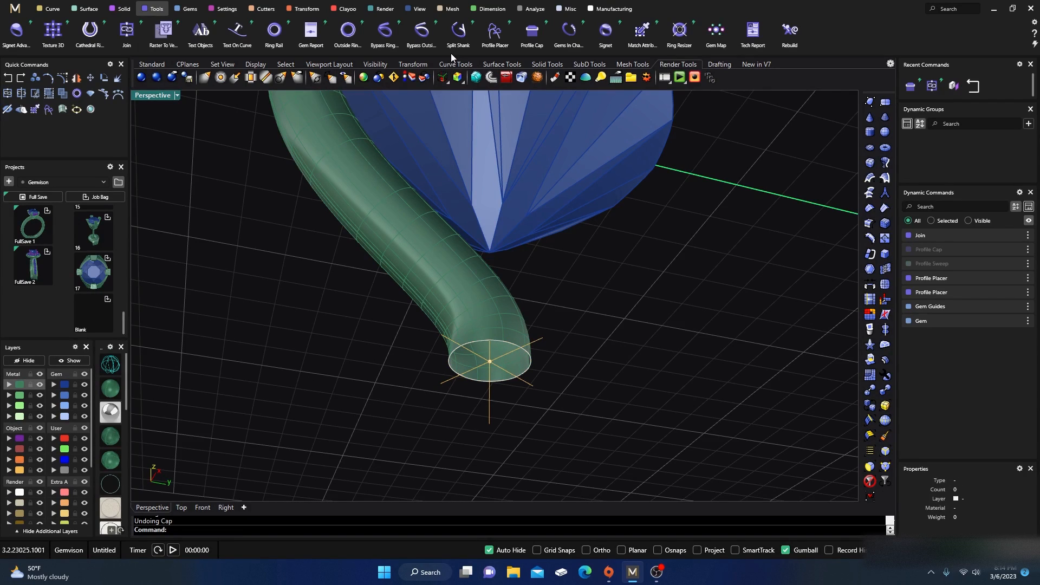
{"action": "left_click", "coordinate": [533, 31]}
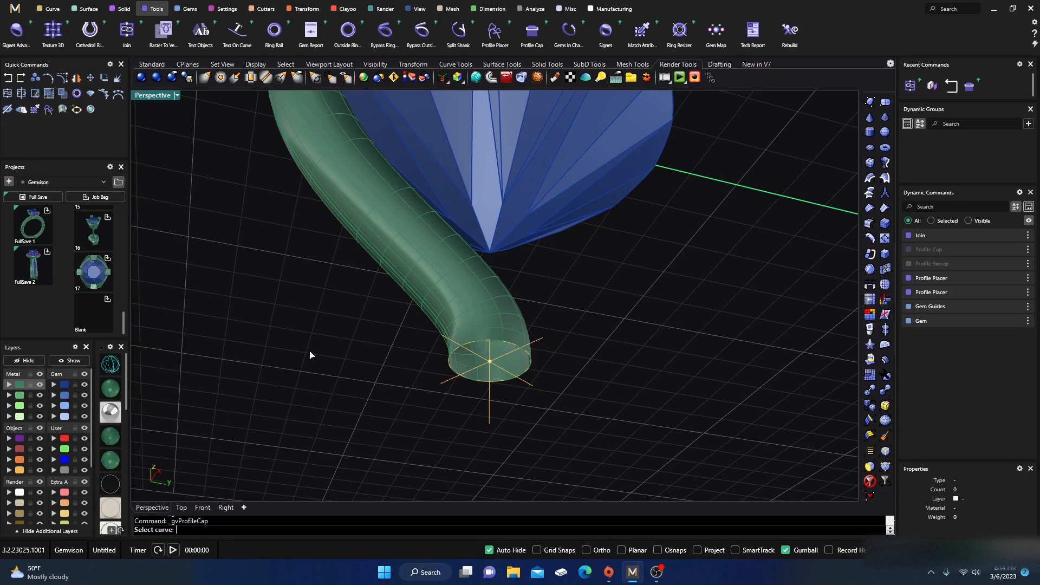
{"action": "left_click", "coordinate": [482, 341]}
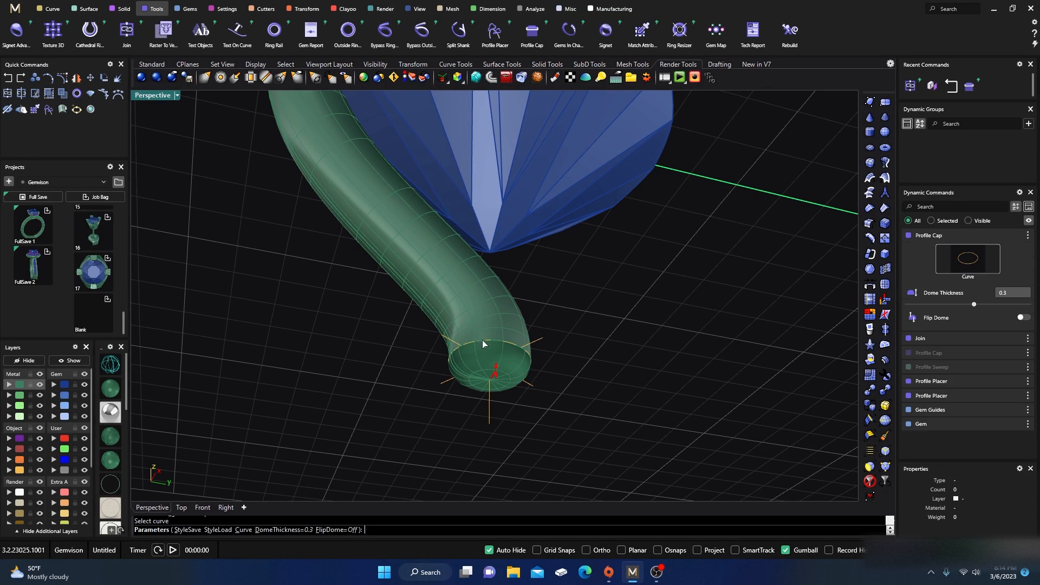
{"action": "left_click_drag", "start_coordinate": [497, 375], "coordinate": [503, 354]}
{"action": "right_click_drag", "start_coordinate": [605, 310], "coordinate": [569, 341]}
{"action": "right_click", "coordinate": [595, 348]}
Step: Join the bottom dome cap and the prong wire into a single closed polysurface
{"action": "left_click", "coordinate": [454, 379]}
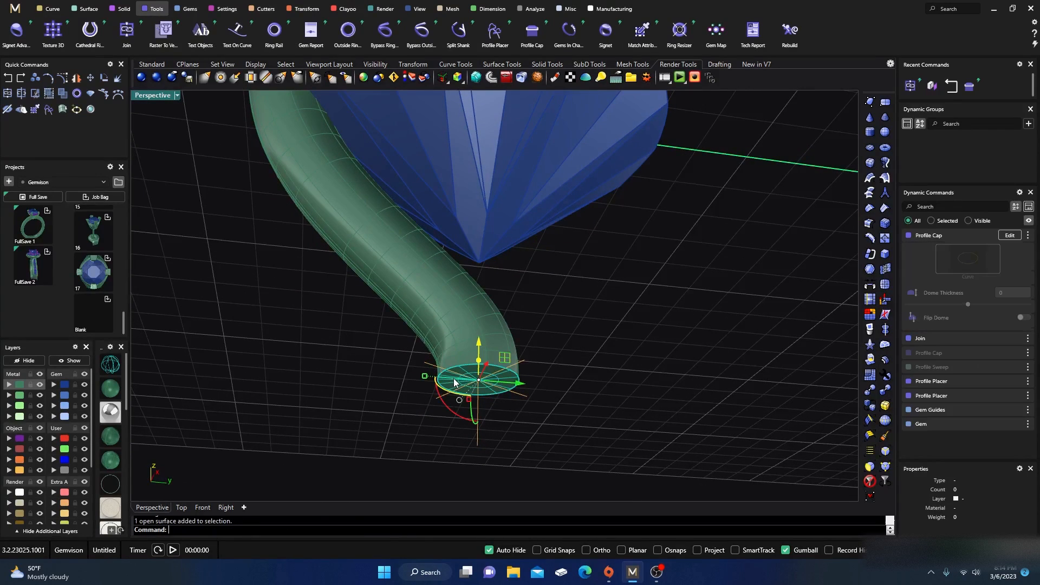
{"action": "left_click", "coordinate": [439, 341], "text": "shift"}
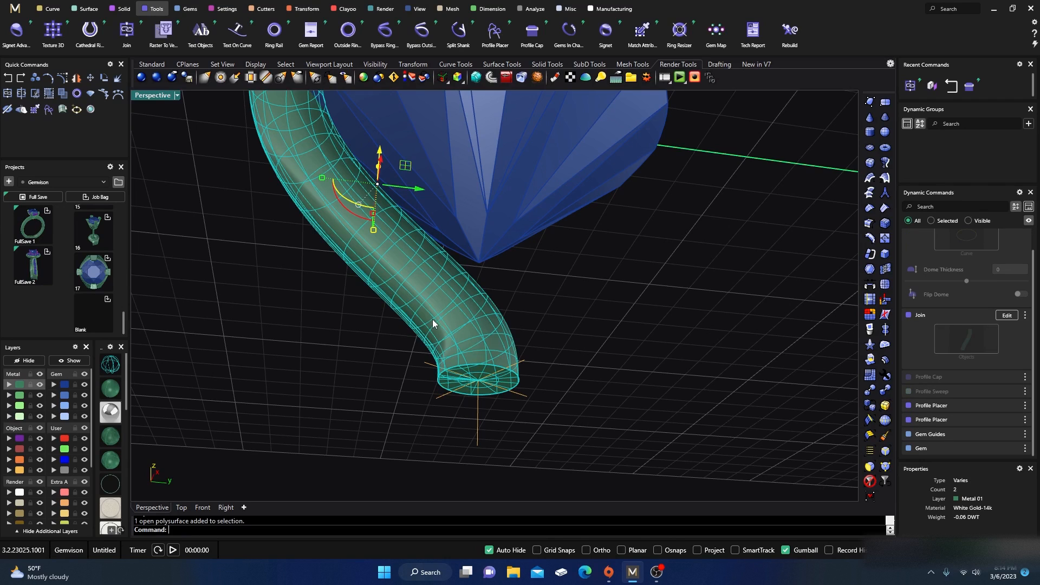
{"action": "right_click_drag", "start_coordinate": [433, 319], "coordinate": [358, 362]}
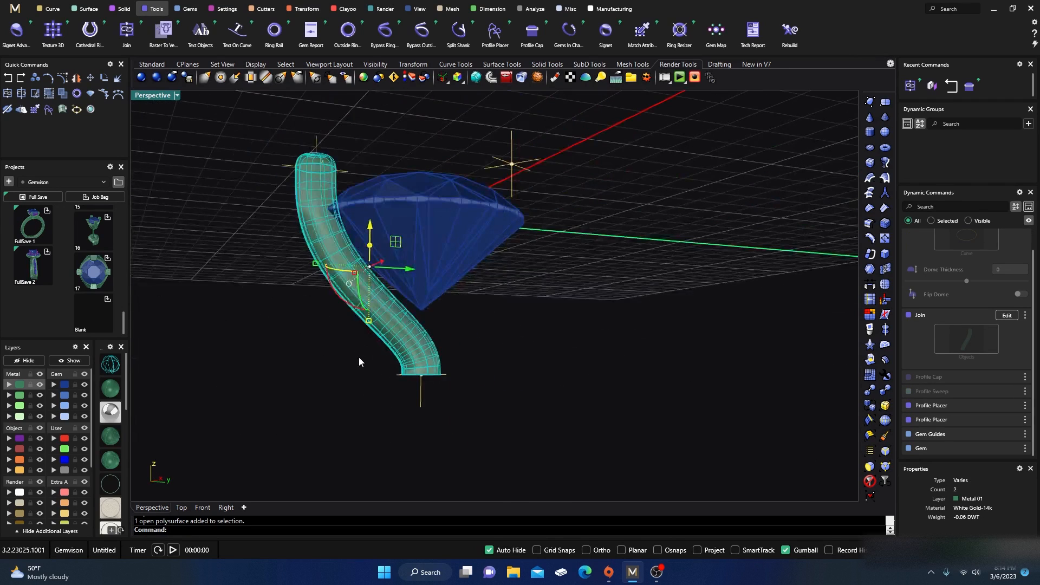
{"action": "left_click", "coordinate": [126, 31]}
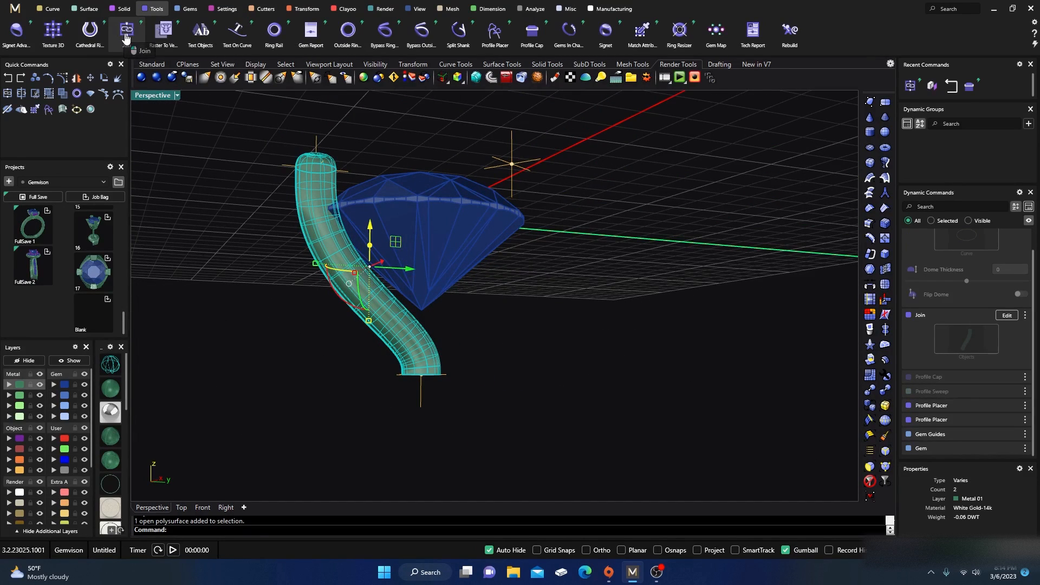
{"action": "right_click", "coordinate": [272, 379]}
{"action": "left_click", "coordinate": [398, 332]}
{"action": "left_click", "coordinate": [369, 427]}
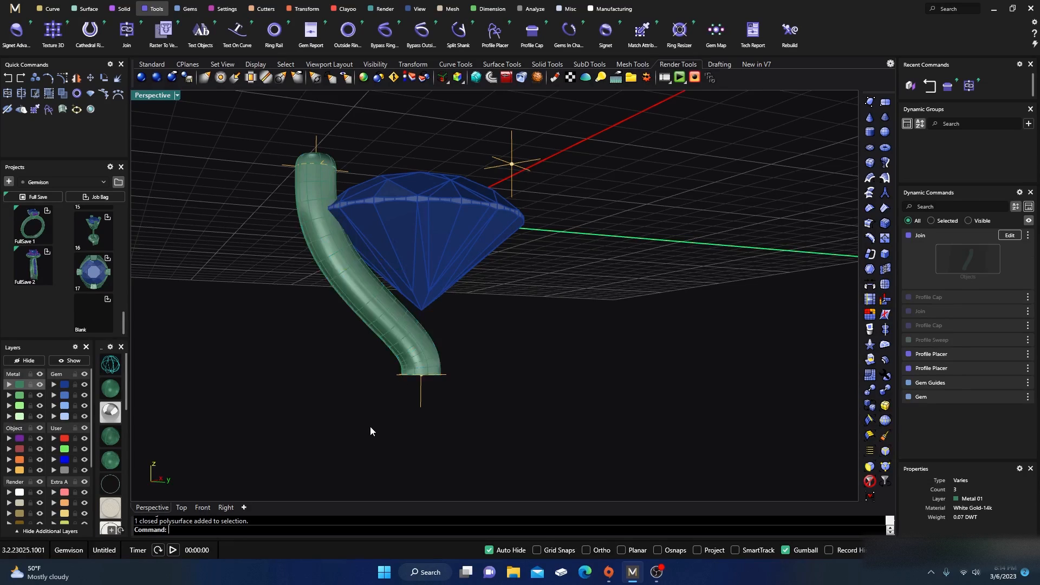
Step: Open the Gem Guides and the Gem parameters for editing to inspect the diamond's guides and size
{"action": "left_click", "coordinate": [420, 400]}
{"action": "left_click", "coordinate": [1008, 335]}
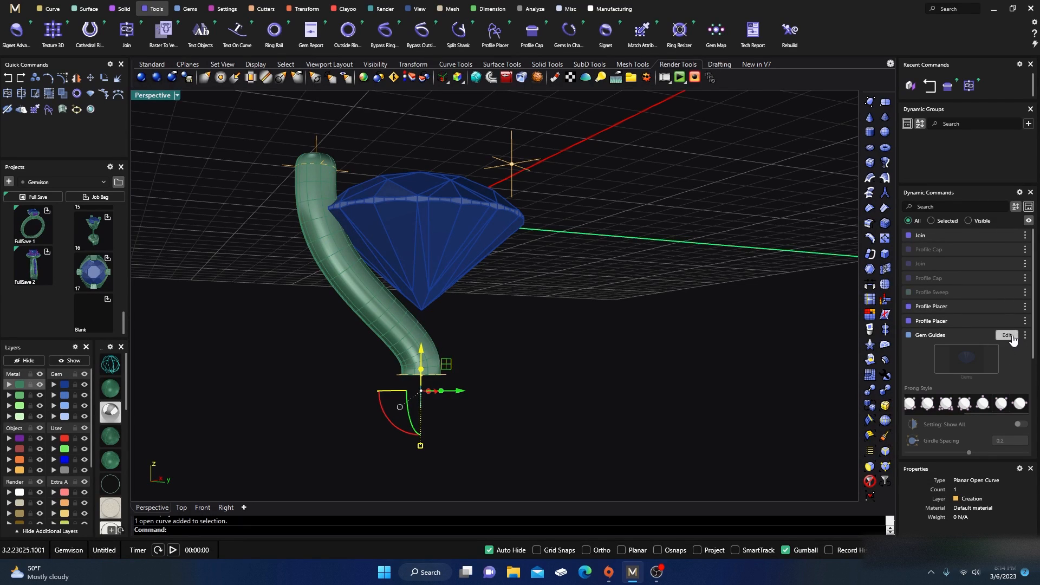
{"action": "left_click_drag", "start_coordinate": [416, 381], "coordinate": [426, 373]}
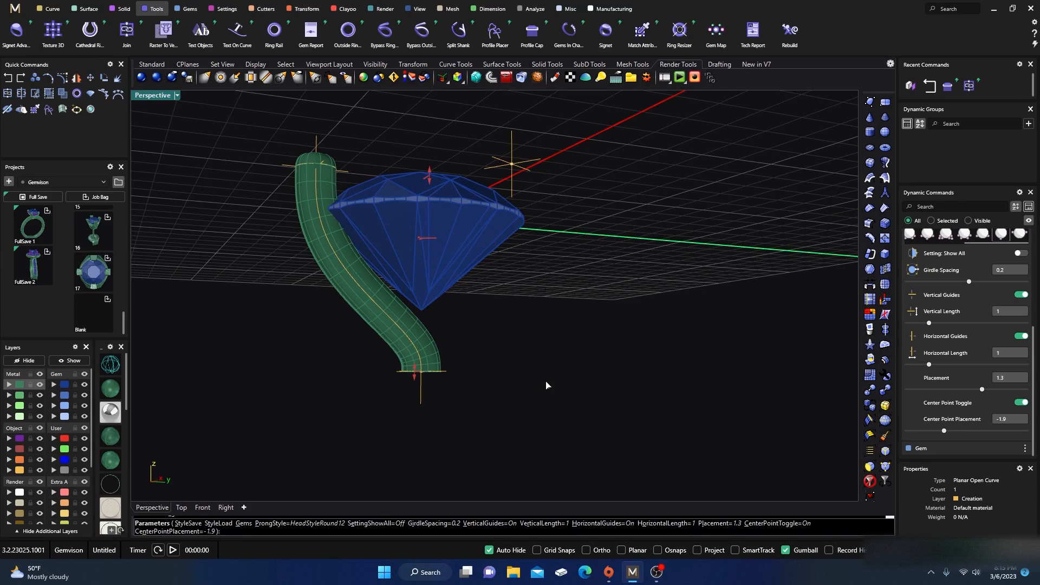
{"action": "right_click_drag", "start_coordinate": [470, 370], "coordinate": [534, 431]}
{"action": "right_click", "coordinate": [542, 411]}
{"action": "left_click", "coordinate": [434, 247]}
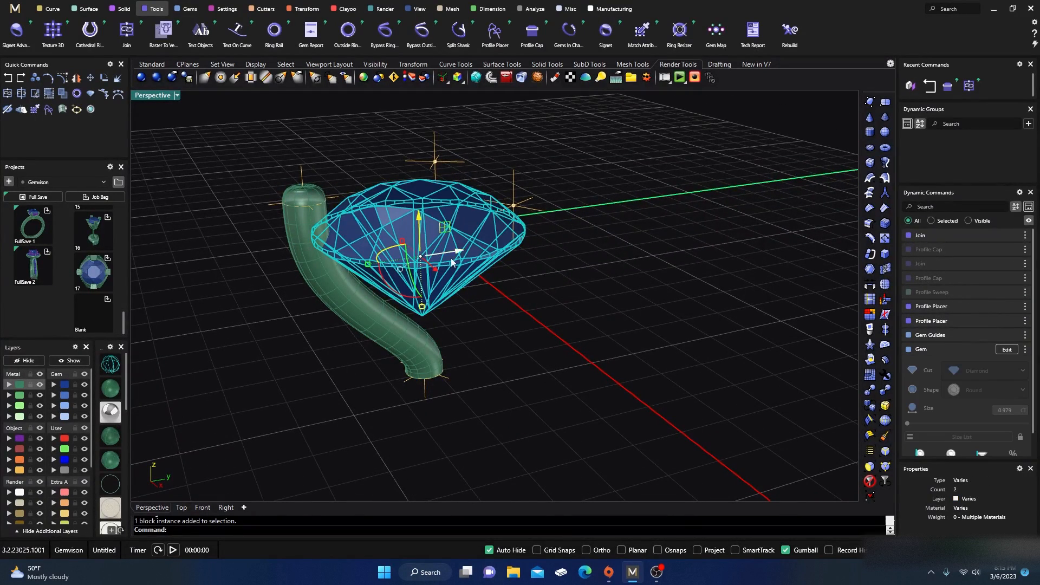
{"action": "right_click_drag", "start_coordinate": [435, 247], "coordinate": [525, 330]}
{"action": "left_click", "coordinate": [1007, 349]}
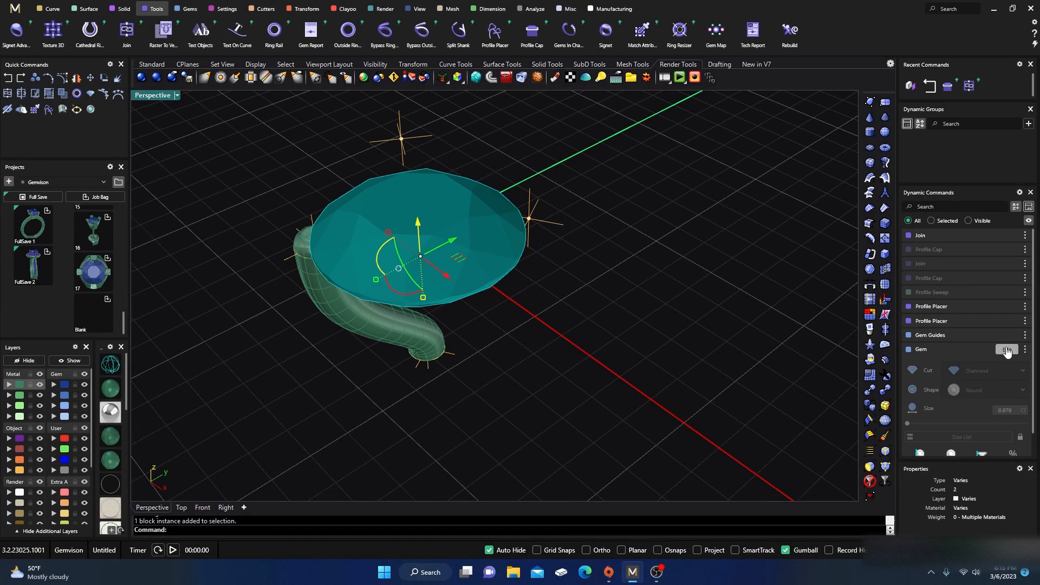
{"action": "mouse_move", "coordinate": [499, 179]}
{"action": "left_mouse_down"}
{"action": "mouse_move", "coordinate": [487, 183]}
{"action": "mouse_move", "coordinate": [512, 189]}
{"action": "left_mouse_up"}
{"action": "right_click_drag", "start_coordinate": [554, 358], "coordinate": [543, 387]}
{"action": "right_click", "coordinate": [545, 395]}
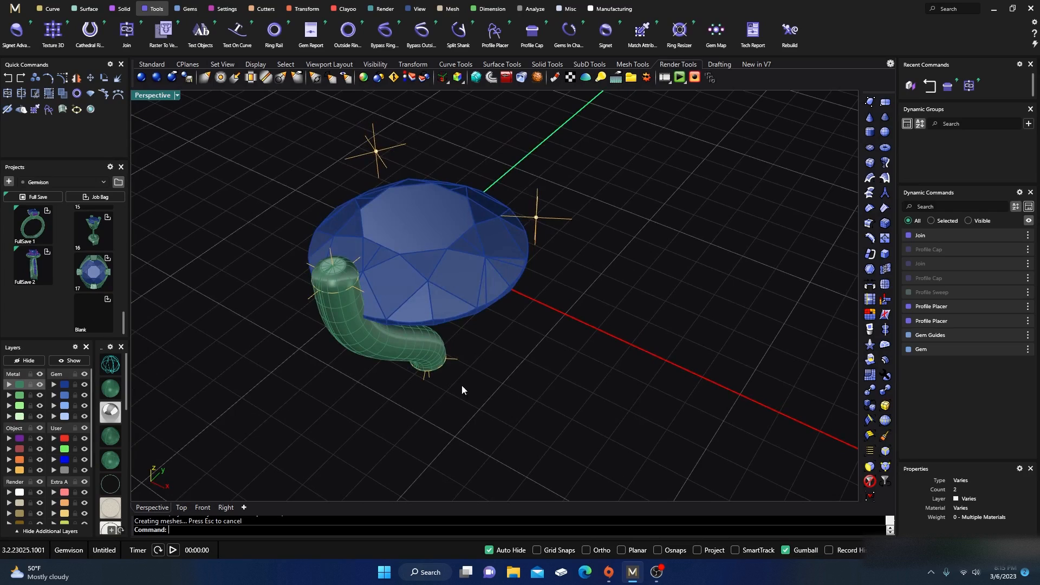
Step: Try mirroring the prong wire across the diamond, testing the X, Z and Multi mirror options
{"action": "right_click_drag", "start_coordinate": [462, 389], "coordinate": [567, 382]}
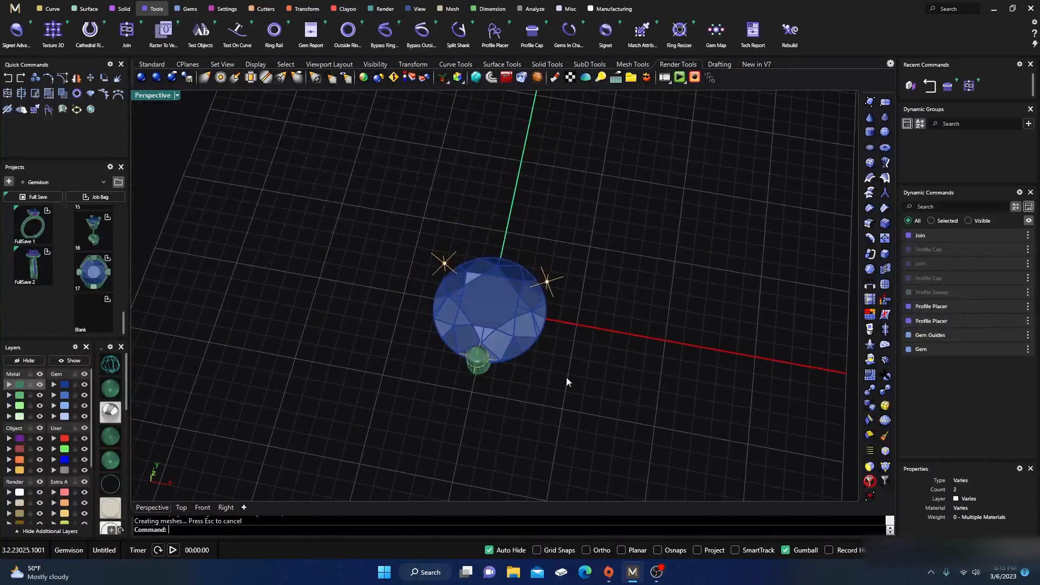
{"action": "scroll", "coordinate": [509, 294], "scroll_direction": "up", "scroll_amount": 4}
{"action": "scroll", "coordinate": [423, 330], "scroll_direction": "down", "scroll_amount": 6}
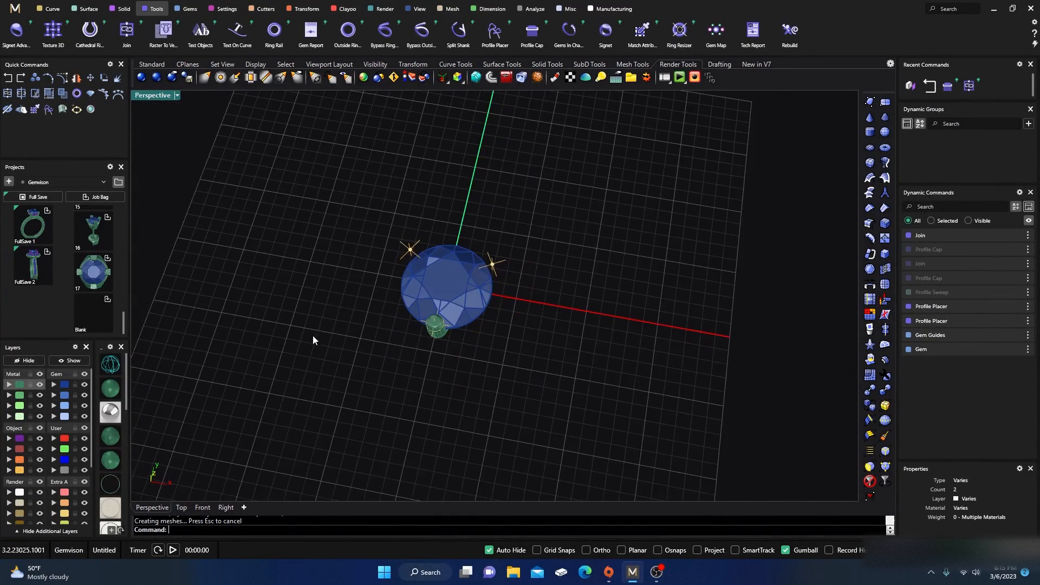
{"action": "right_click_drag", "start_coordinate": [313, 336], "coordinate": [407, 309]}
{"action": "scroll", "coordinate": [483, 287], "scroll_direction": "up", "scroll_amount": 6}
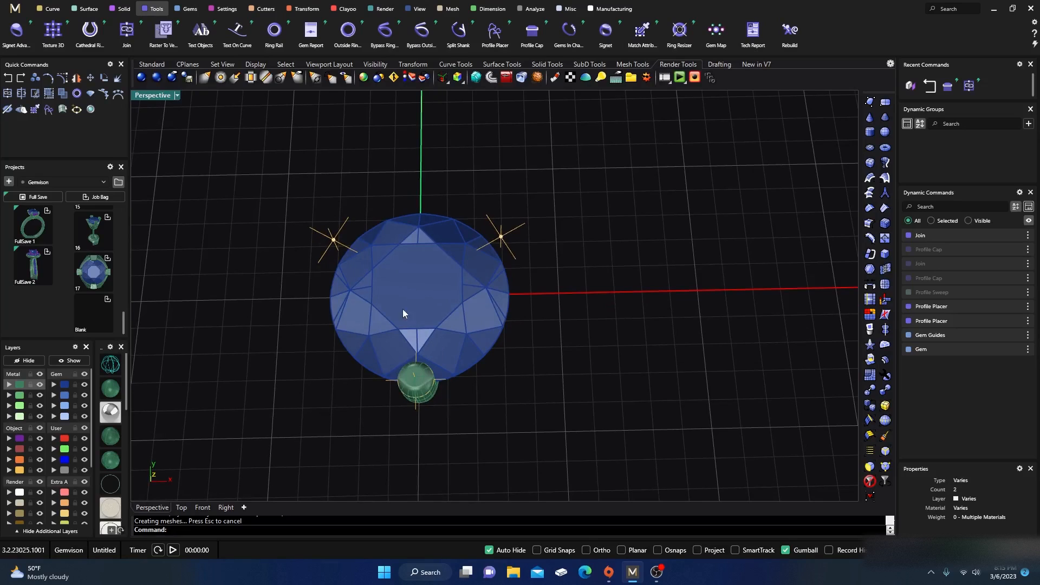
{"action": "left_click", "coordinate": [305, 11]}
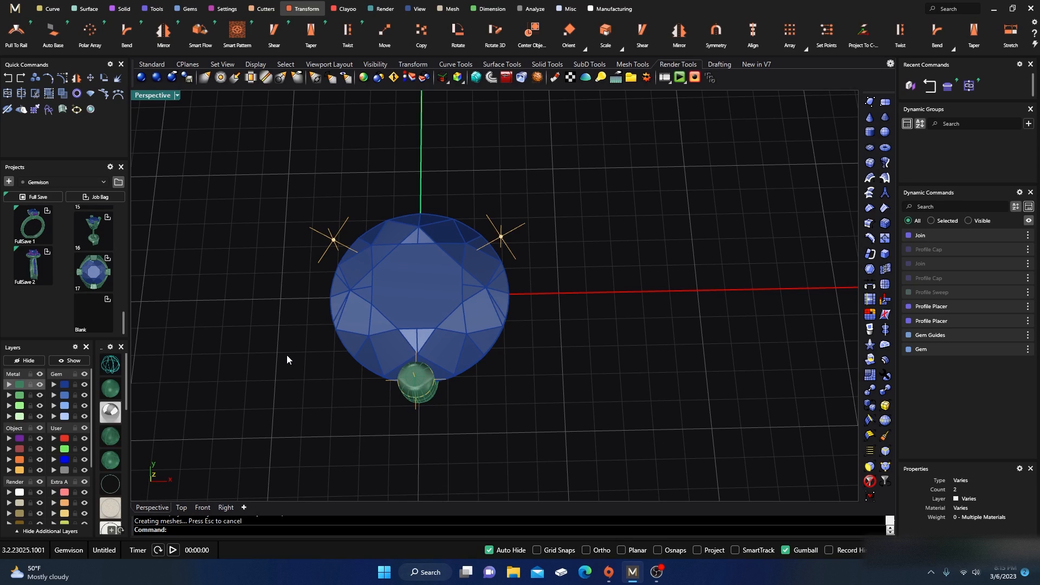
{"action": "mouse_move", "coordinate": [456, 42]}
{"action": "left_click", "coordinate": [428, 394], "text": "shift"}
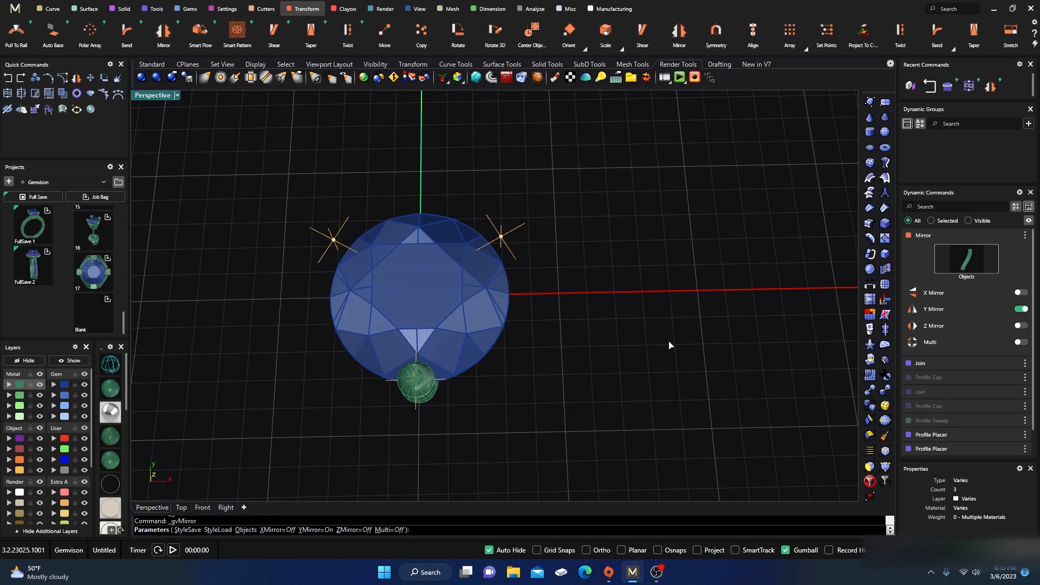
{"action": "left_click", "coordinate": [1022, 293]}
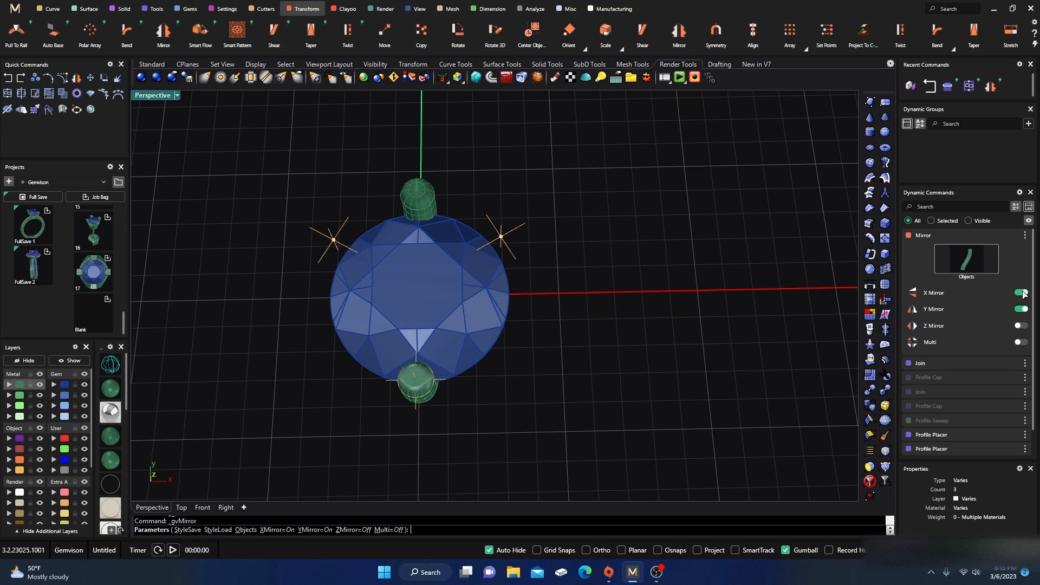
{"action": "left_click", "coordinate": [1022, 292]}
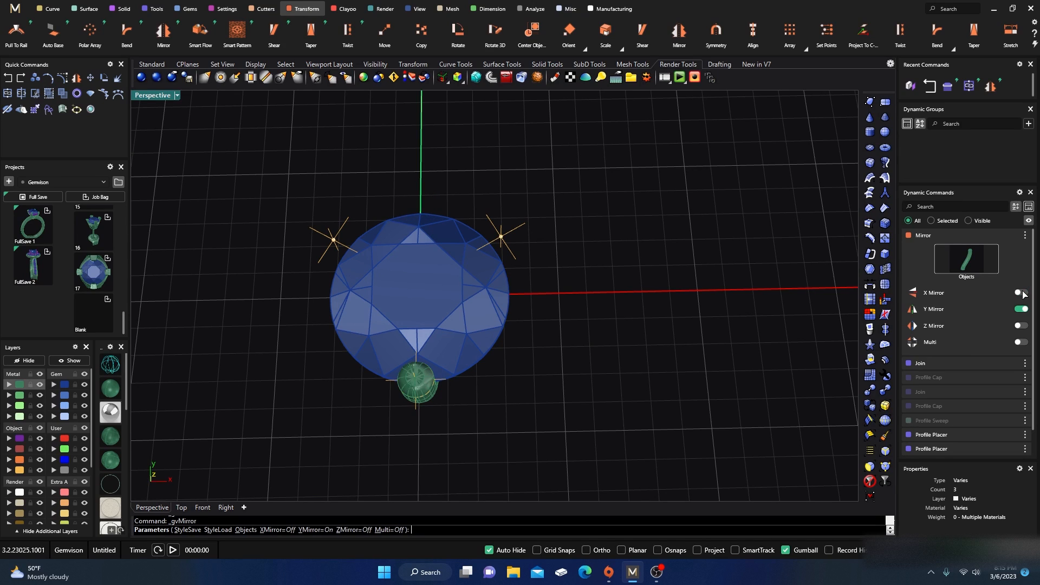
{"action": "left_click", "coordinate": [1022, 326]}
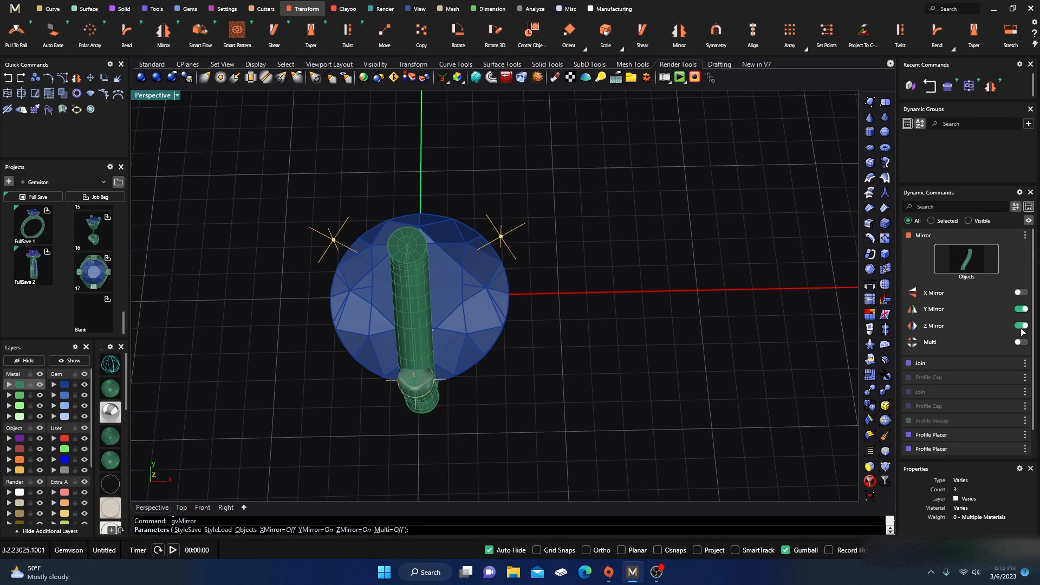
{"action": "left_click", "coordinate": [1022, 327]}
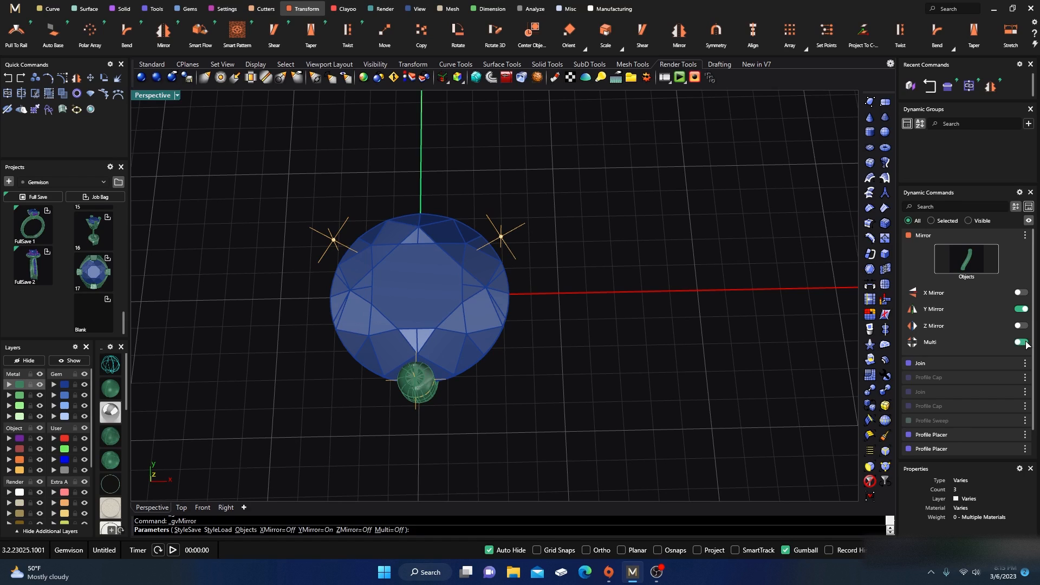
{"action": "left_click", "coordinate": [1026, 342]}
{"action": "left_click", "coordinate": [1026, 342]}
{"action": "right_click", "coordinate": [593, 372]}
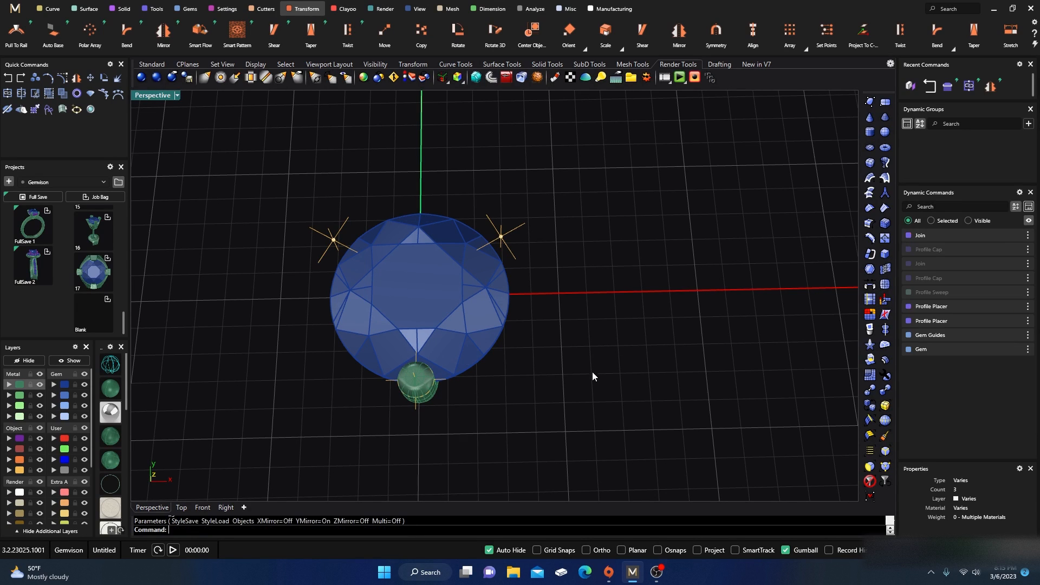
Step: Start a Polar Array of the prong wire around the diamond and set its plane axis to FlattenZAxis
{"action": "right_click_drag", "start_coordinate": [593, 372], "coordinate": [584, 356]}
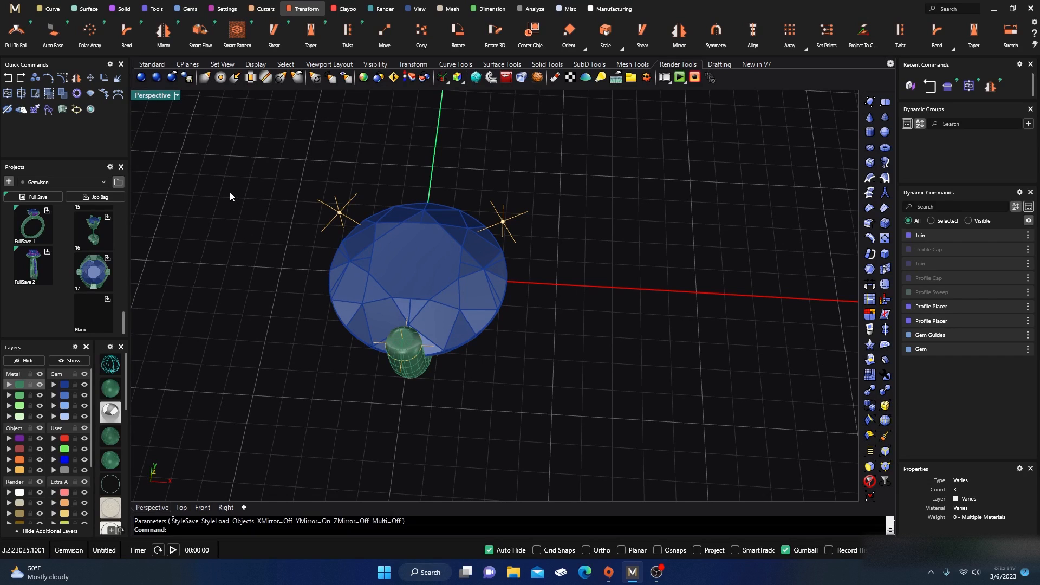
{"action": "right_click_drag", "start_coordinate": [232, 192], "coordinate": [250, 213]}
{"action": "scroll", "coordinate": [372, 159], "scroll_direction": "down", "scroll_amount": 4}
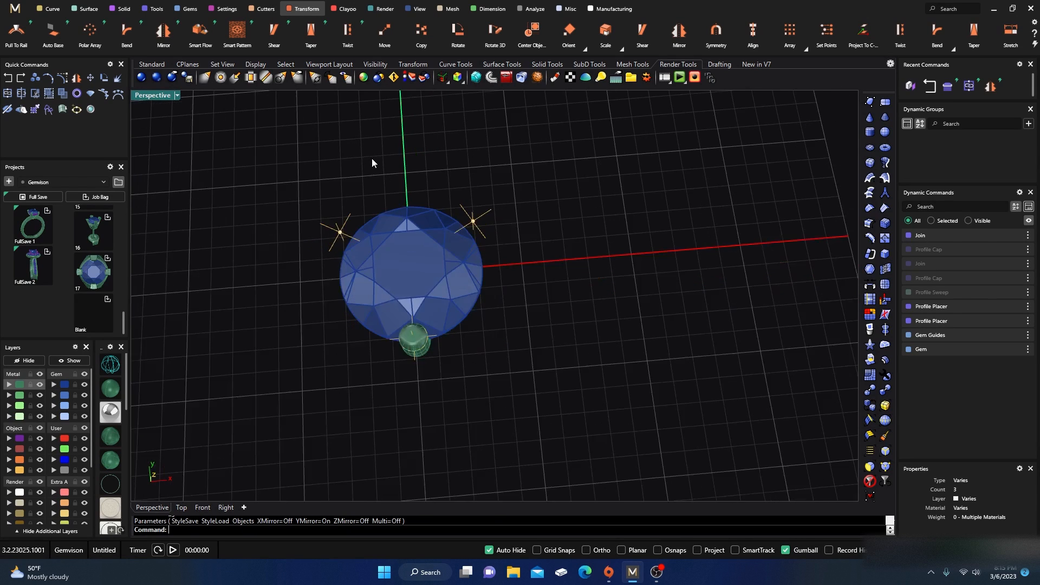
{"action": "right_click_drag", "start_coordinate": [384, 161], "coordinate": [379, 174]}
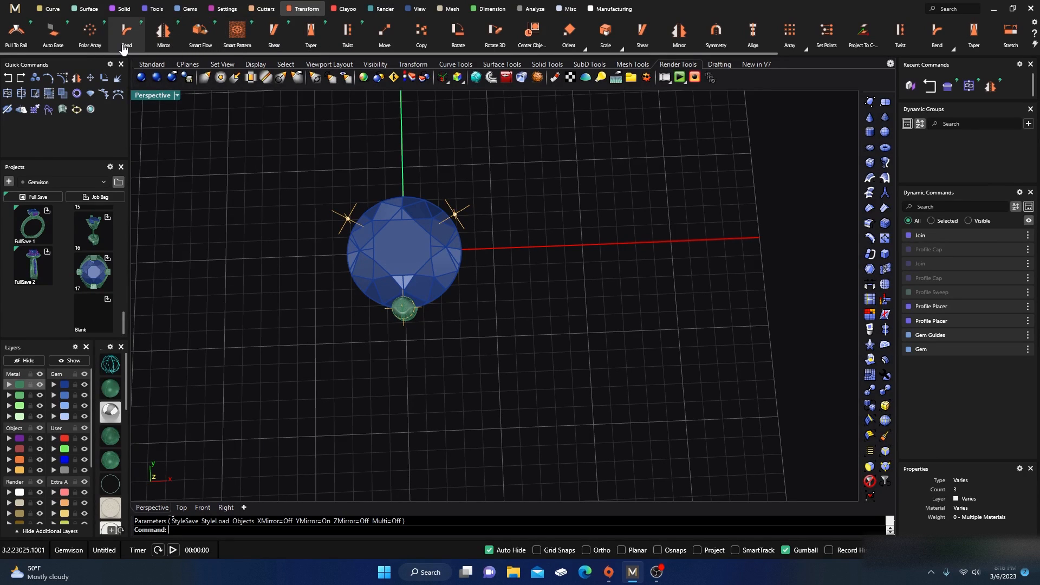
{"action": "left_click", "coordinate": [91, 37]}
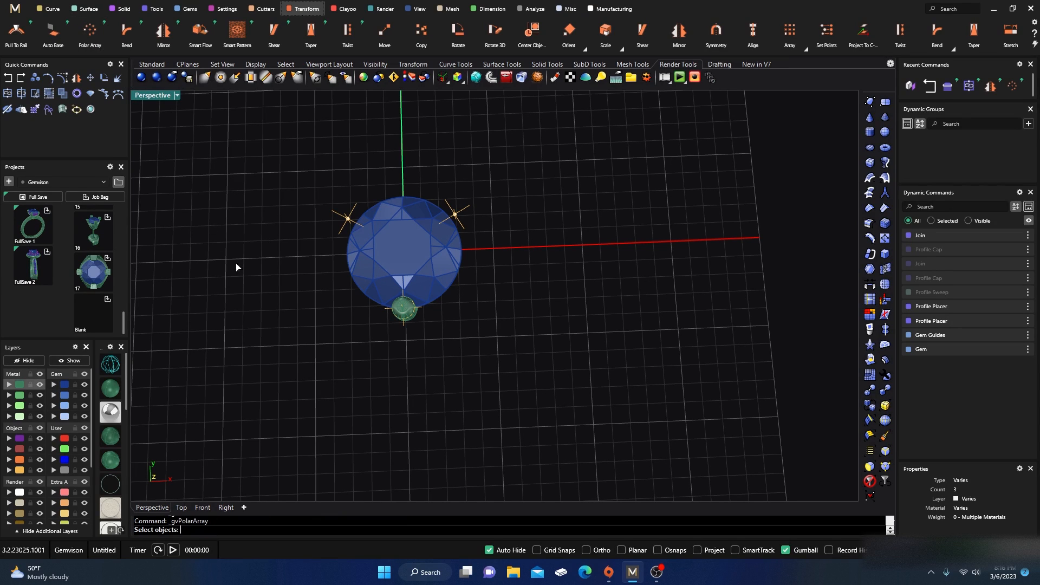
{"action": "left_click", "coordinate": [409, 317]}
{"action": "key", "text": "Return"}
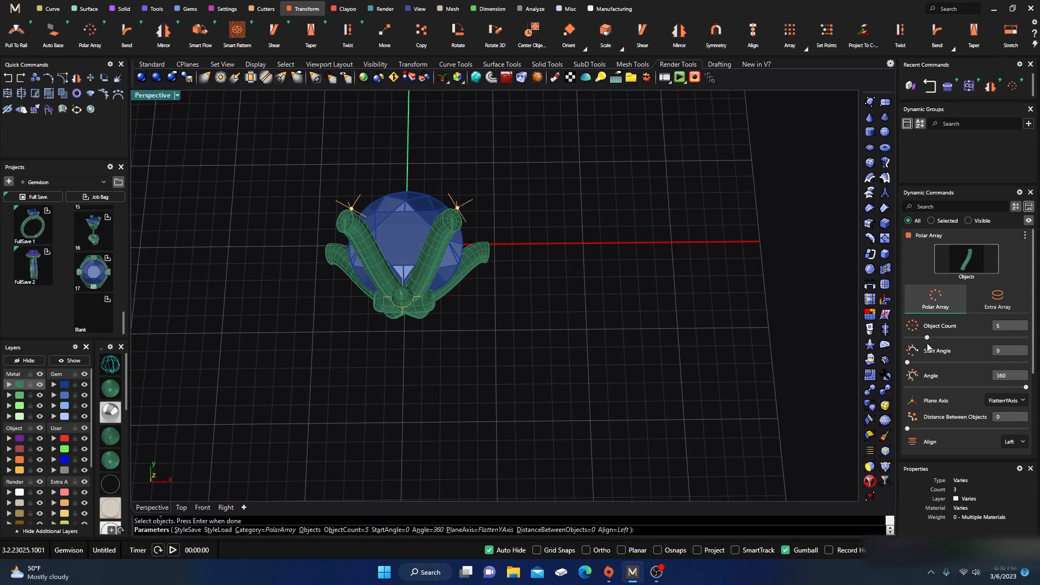
{"action": "scroll", "coordinate": [967, 328], "scroll_direction": "down", "scroll_amount": 2}
{"action": "scroll", "coordinate": [967, 328], "scroll_direction": "down", "scroll_amount": 2}
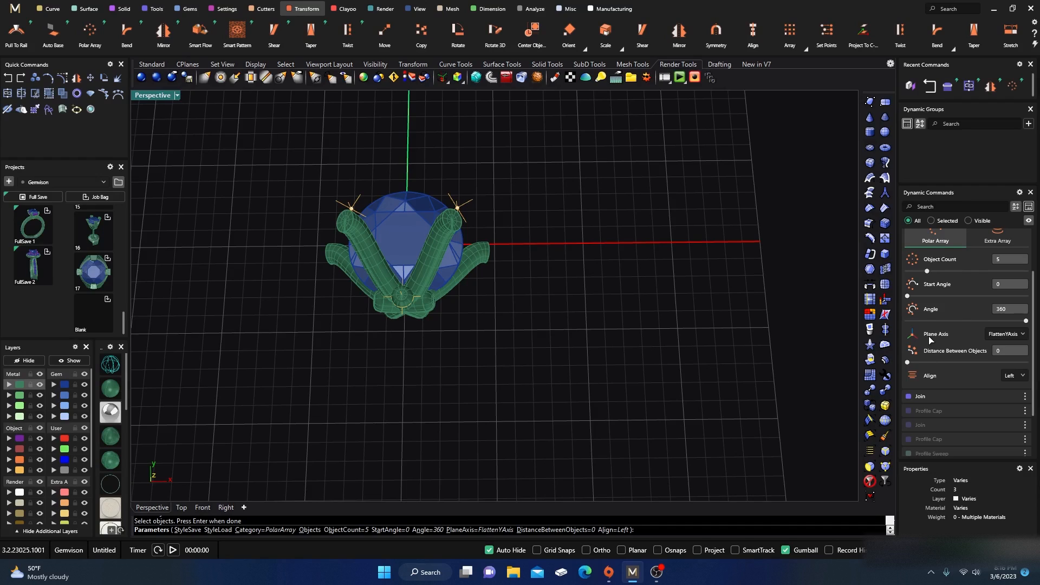
{"action": "scroll", "coordinate": [940, 338], "scroll_direction": "up", "scroll_amount": 2}
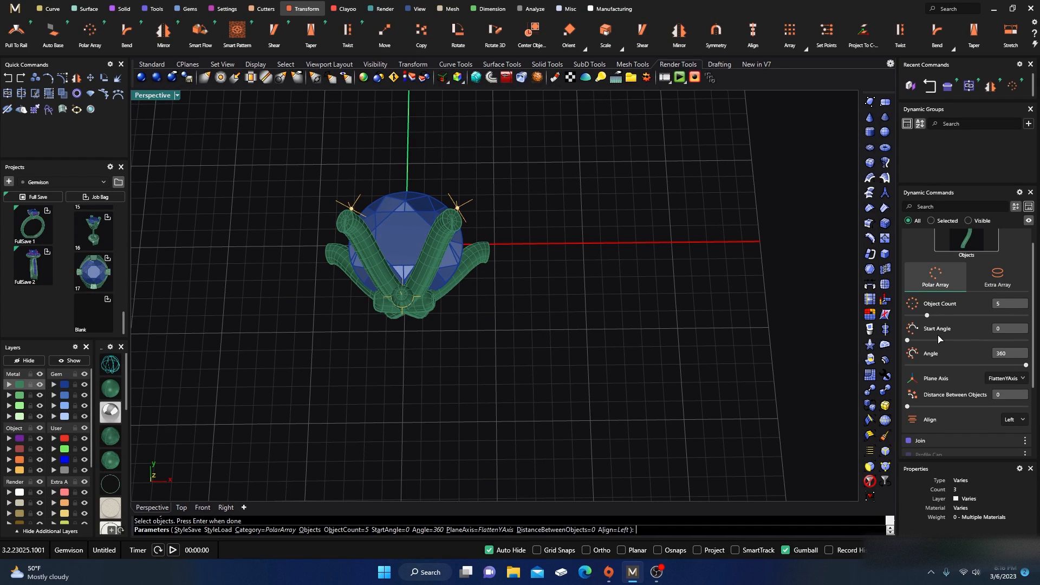
{"action": "left_click", "coordinate": [1001, 278]}
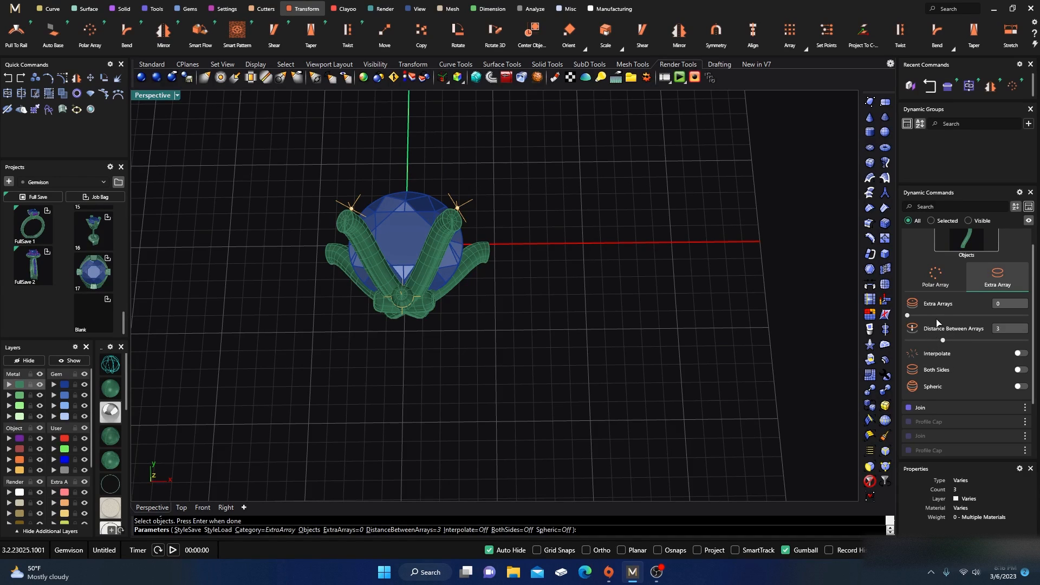
{"action": "left_click", "coordinate": [941, 282]}
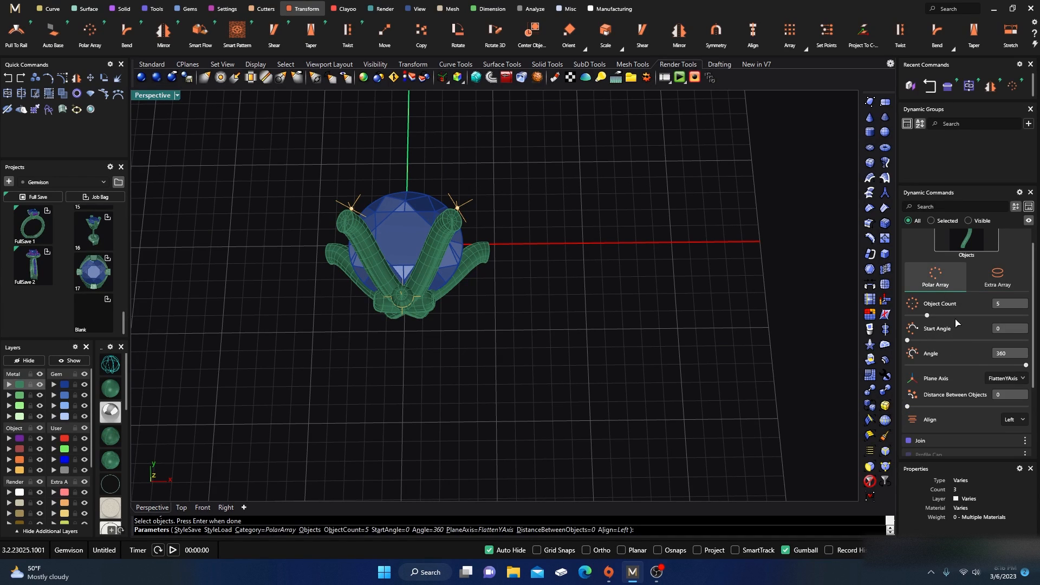
{"action": "left_click", "coordinate": [1005, 379]}
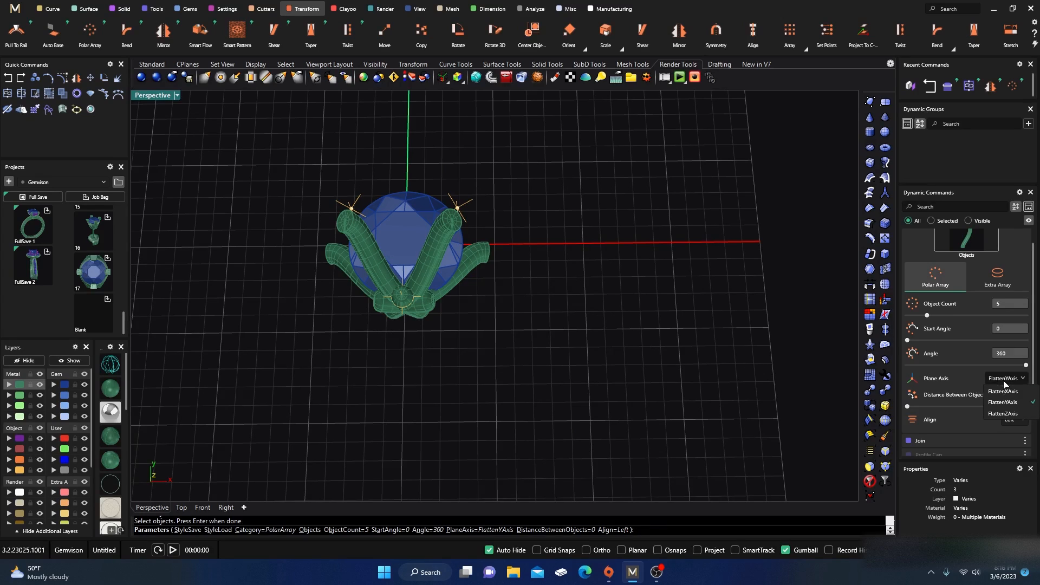
{"action": "left_click", "coordinate": [1009, 391]}
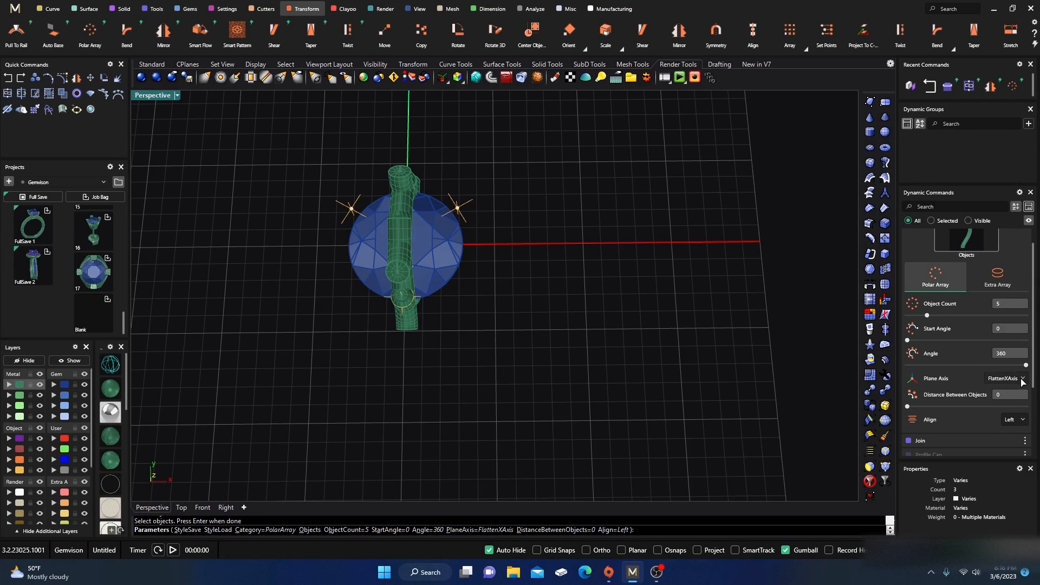
{"action": "left_click", "coordinate": [1022, 380]}
{"action": "left_click", "coordinate": [1012, 416]}
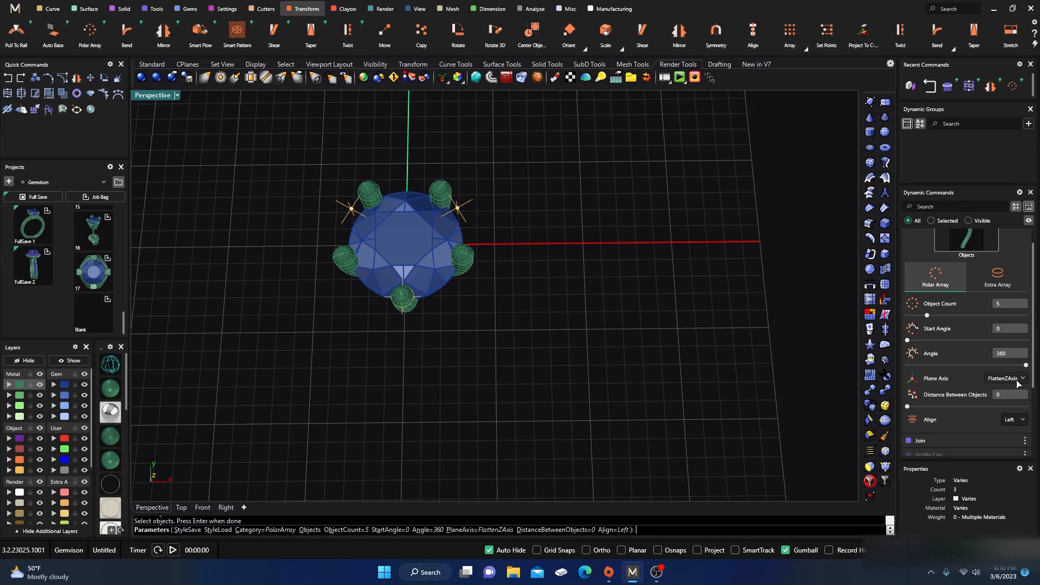
Step: Set the polar array's object count to 4 and confirm the four prongs
{"action": "scroll", "coordinate": [930, 344], "scroll_direction": "up", "scroll_amount": 1}
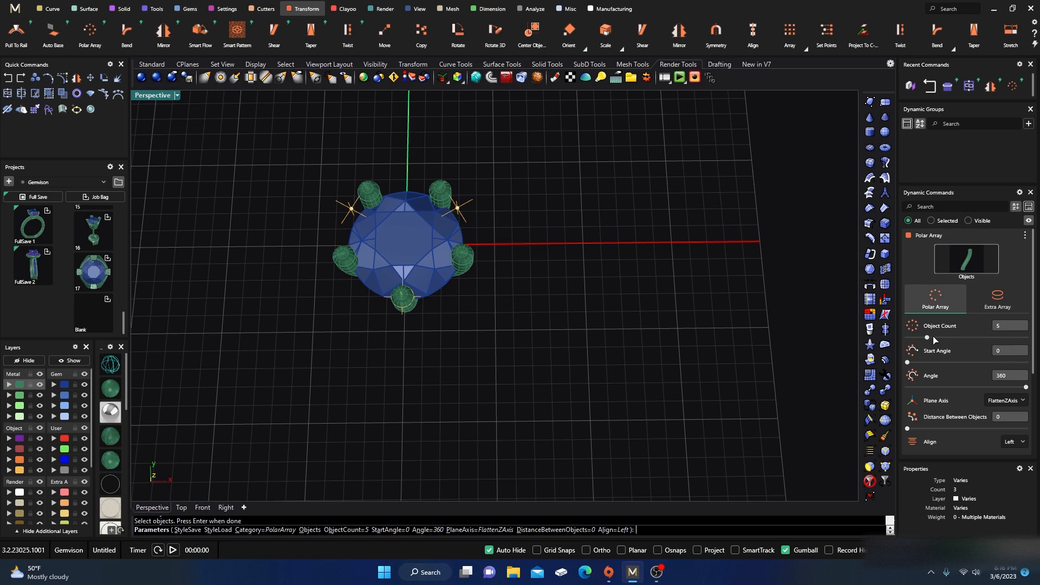
{"action": "left_click", "coordinate": [924, 338]}
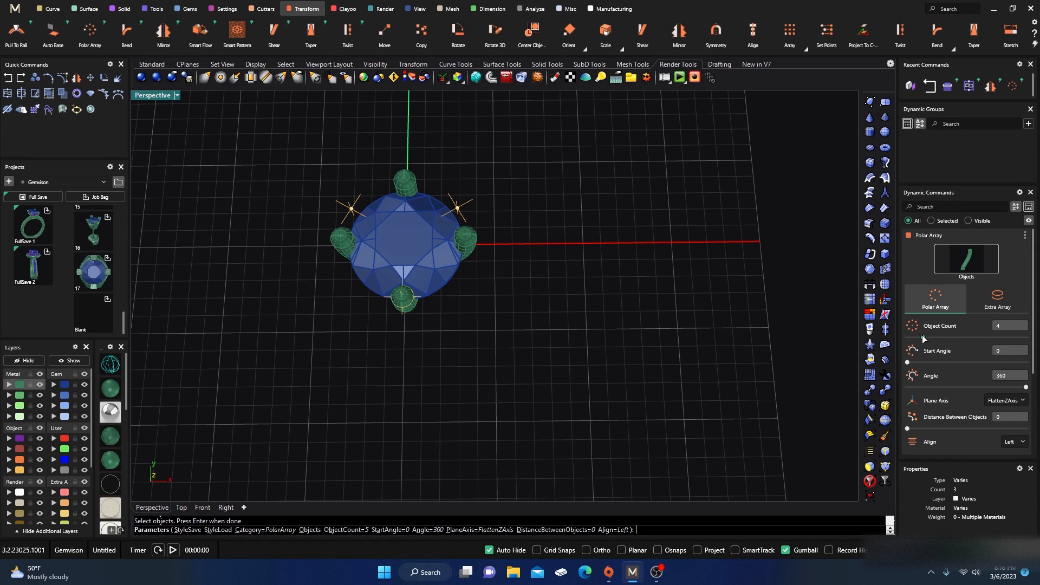
{"action": "left_click", "coordinate": [920, 337]}
{"action": "right_click_drag", "start_coordinate": [663, 343], "coordinate": [624, 315]}
{"action": "key", "text": "Return"}
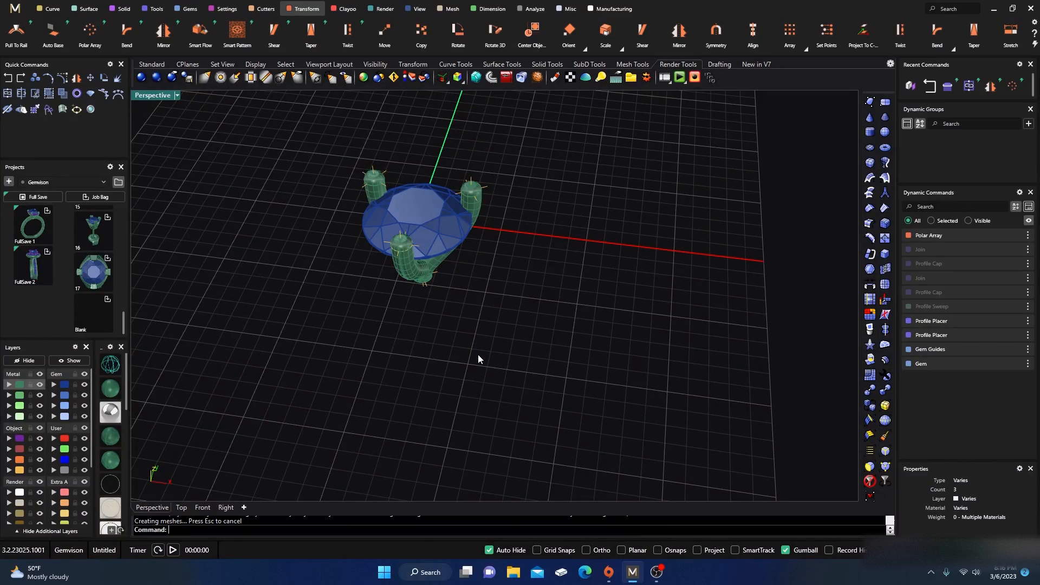
Step: Enlarge the round diamond to a length of 7.20 mm
{"action": "right_click_drag", "start_coordinate": [520, 385], "coordinate": [463, 372]}
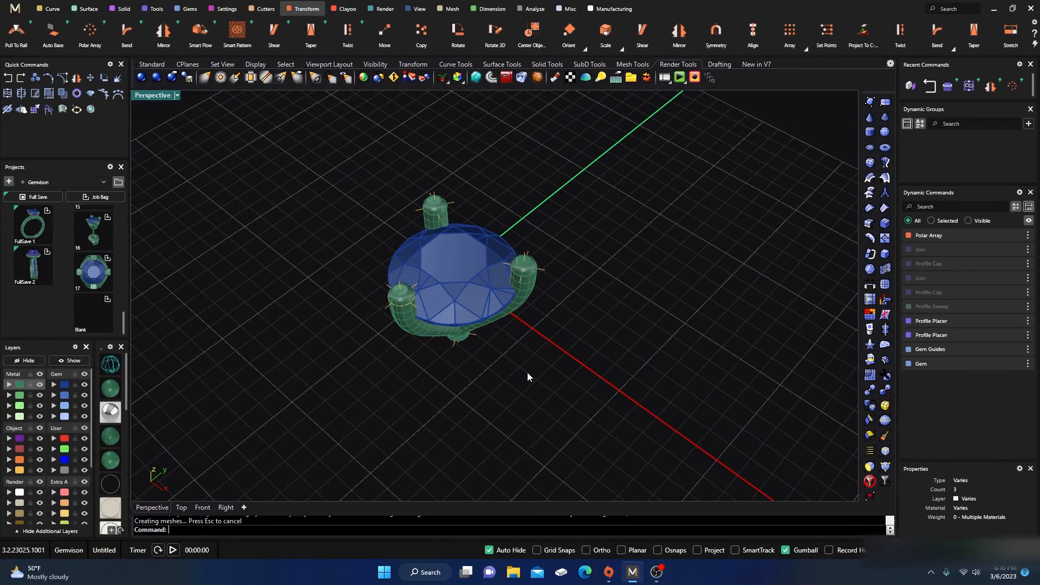
{"action": "mouse_move", "coordinate": [527, 377]}
{"action": "right_mouse_down"}
{"action": "mouse_move", "coordinate": [529, 390]}
{"action": "mouse_move", "coordinate": [520, 355]}
{"action": "mouse_move", "coordinate": [508, 389]}
{"action": "mouse_move", "coordinate": [465, 332]}
{"action": "mouse_move", "coordinate": [483, 352]}
{"action": "mouse_move", "coordinate": [477, 346]}
{"action": "mouse_move", "coordinate": [540, 369]}
{"action": "right_mouse_up"}
{"action": "left_click", "coordinate": [426, 265]}
{"action": "left_click", "coordinate": [1006, 364]}
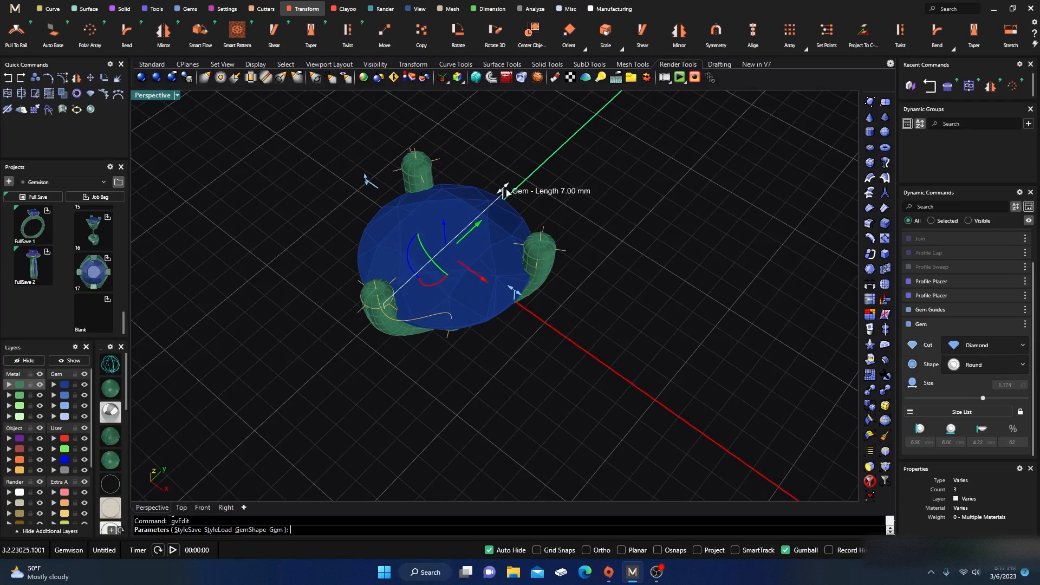
{"action": "mouse_move", "coordinate": [505, 191]}
{"action": "left_mouse_down"}
{"action": "mouse_move", "coordinate": [495, 192]}
{"action": "mouse_move", "coordinate": [511, 194]}
{"action": "left_mouse_up"}
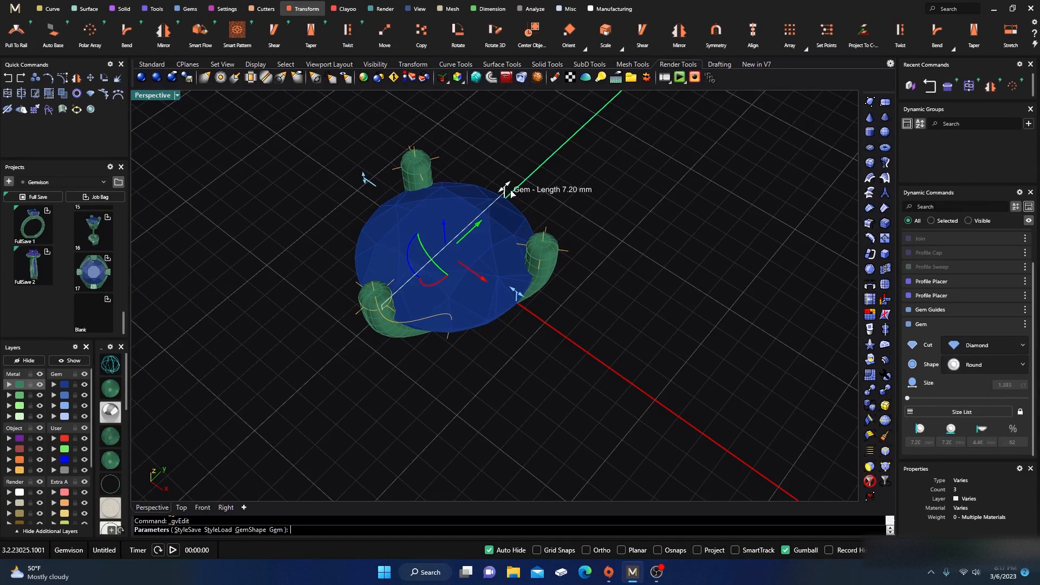
{"action": "right_click_drag", "start_coordinate": [579, 404], "coordinate": [558, 324]}
{"action": "right_click_drag", "start_coordinate": [562, 383], "coordinate": [533, 369]}
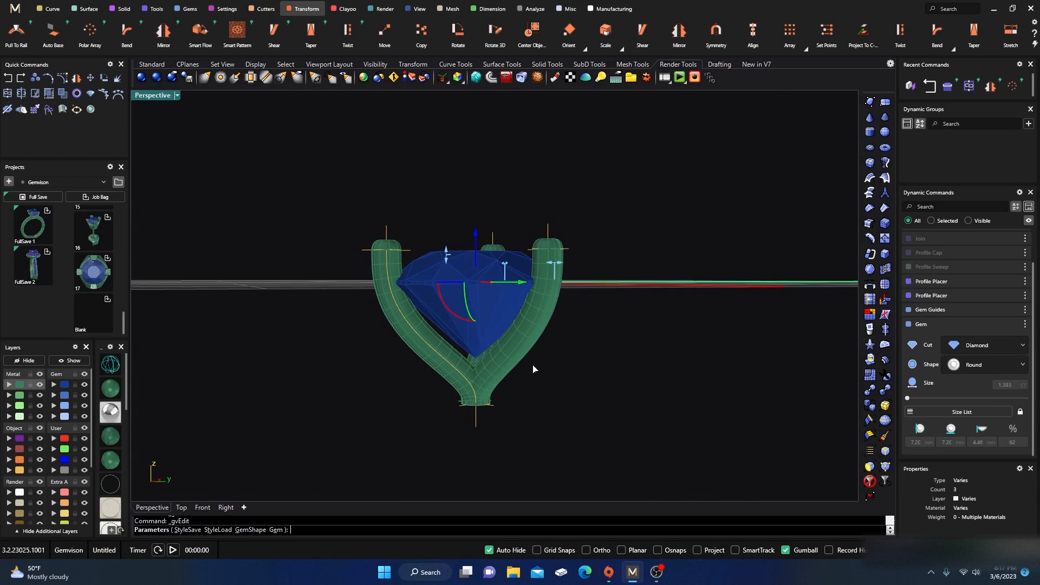
{"action": "right_click", "coordinate": [500, 421]}
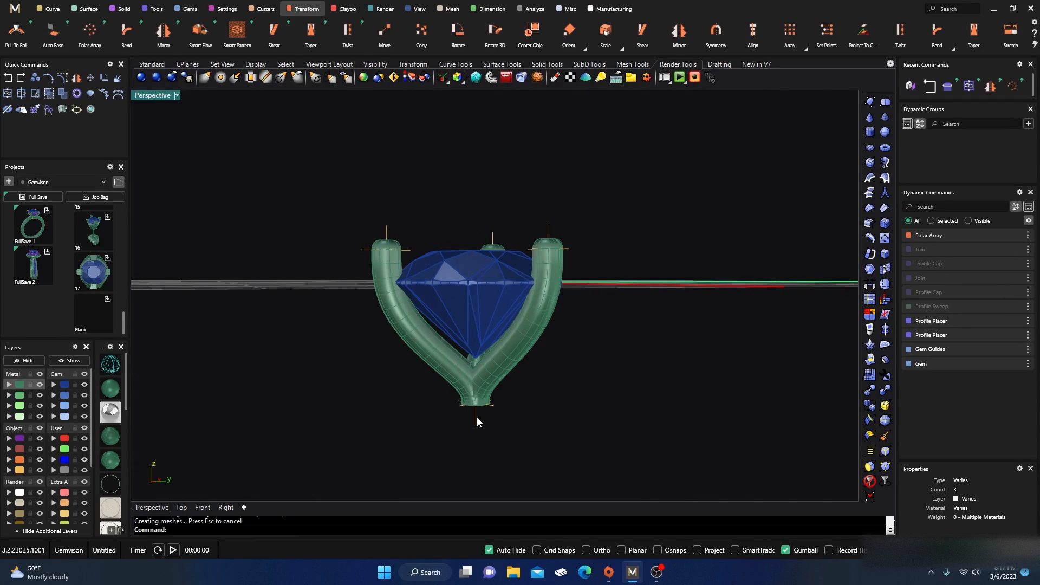
Step: Edit the Gem Guides on the center curve and set the center point placement to -2
{"action": "left_click", "coordinate": [476, 420]}
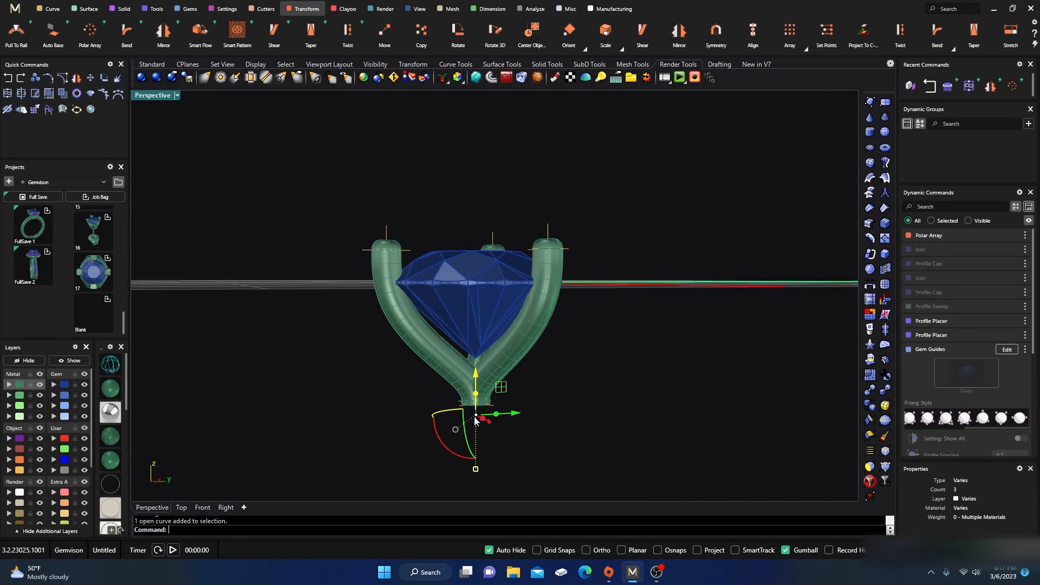
{"action": "left_click", "coordinate": [1006, 351]}
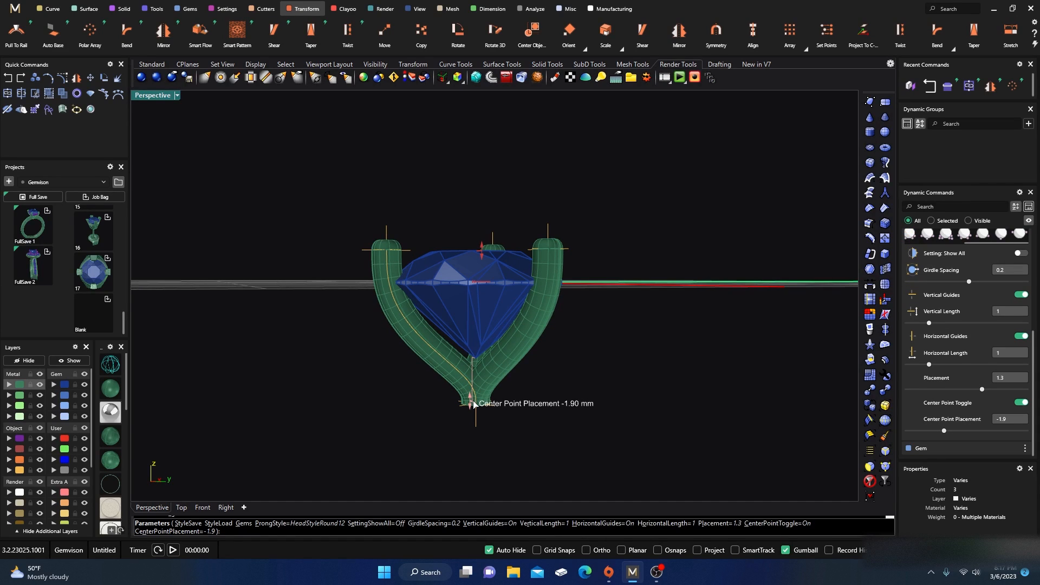
{"action": "left_click_drag", "start_coordinate": [473, 404], "coordinate": [477, 408]}
{"action": "right_click", "coordinate": [670, 367]}
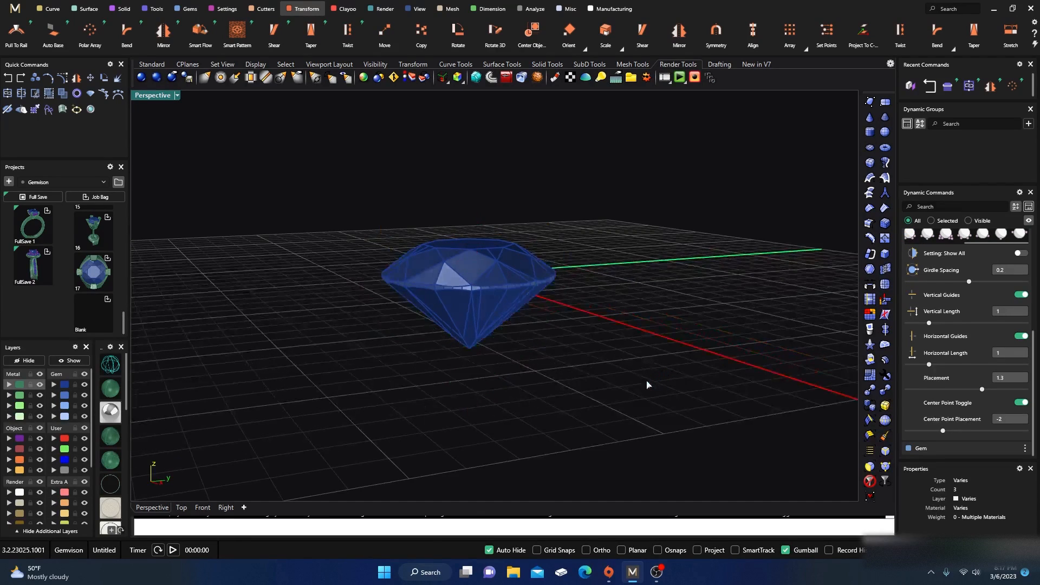
Step: Start an Under Bezel on the diamond and pick bezel profile 05 for it
{"action": "left_click", "coordinate": [464, 307]}
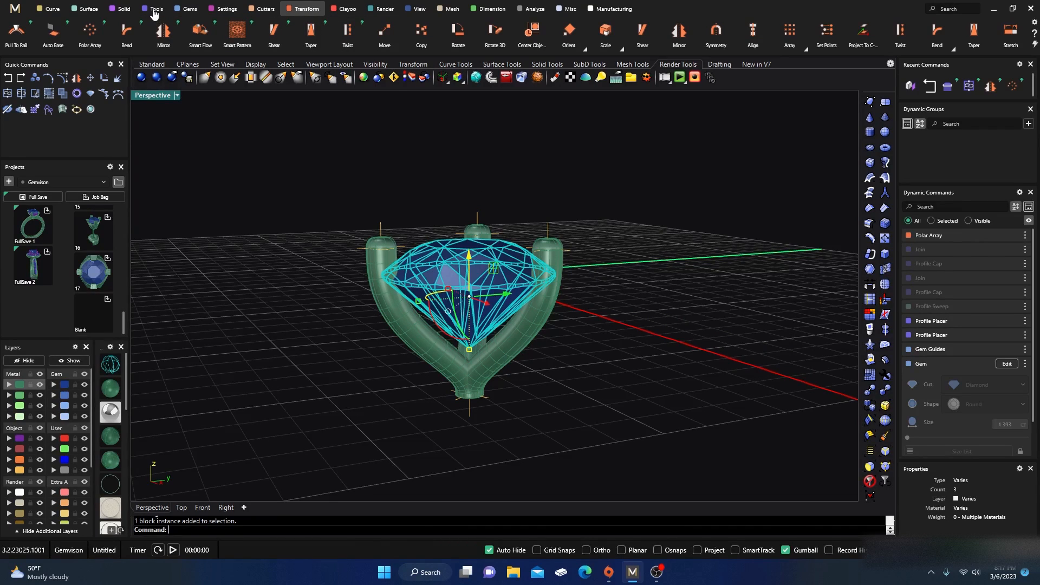
{"action": "left_click", "coordinate": [222, 10]}
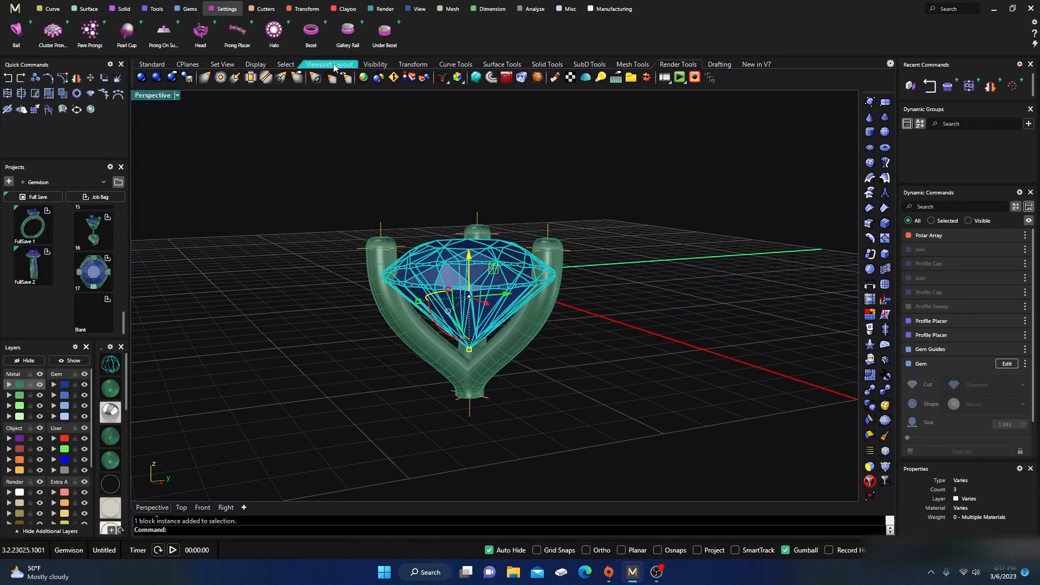
{"action": "left_click", "coordinate": [381, 43]}
{"action": "right_click_drag", "start_coordinate": [590, 415], "coordinate": [681, 388]}
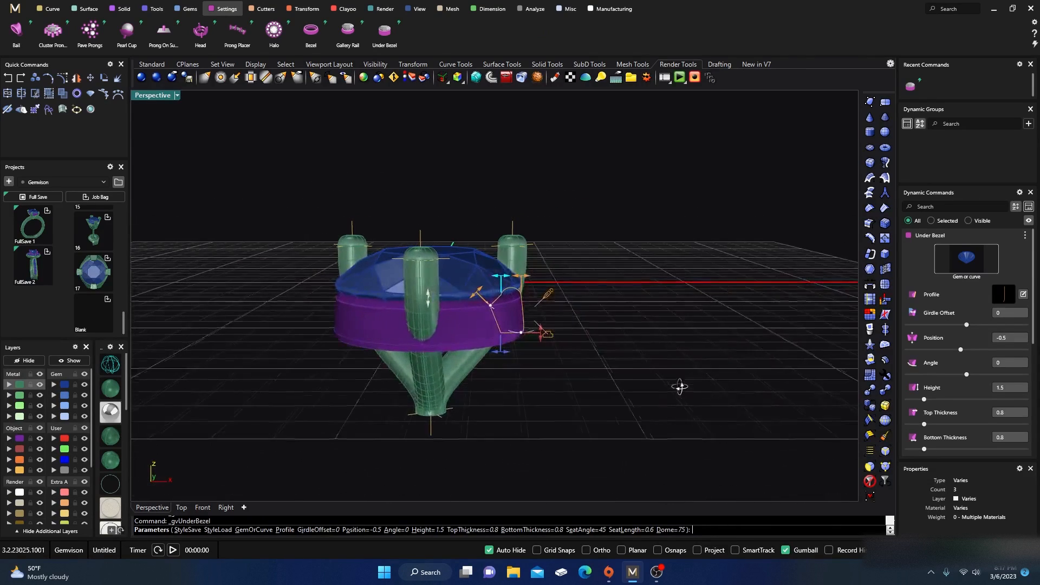
{"action": "left_click", "coordinate": [1009, 296]}
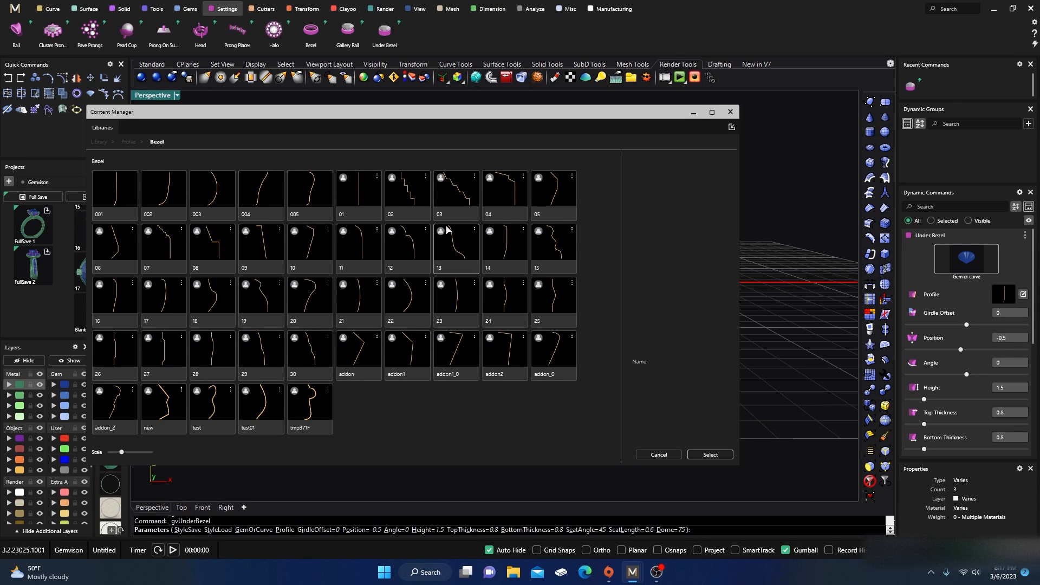
{"action": "left_click", "coordinate": [546, 203]}
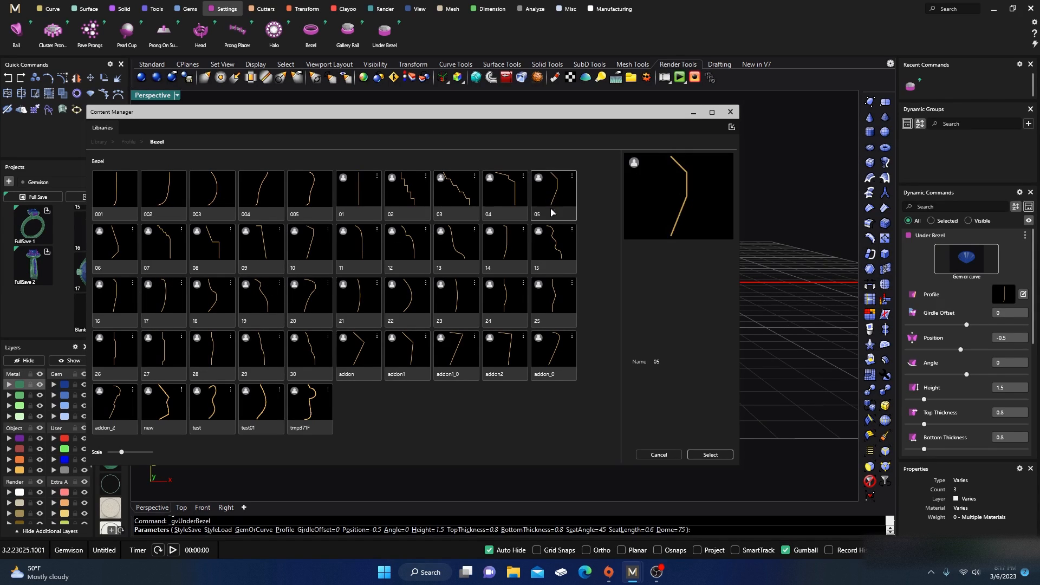
{"action": "left_click", "coordinate": [728, 113]}
Step: Set the under bezel's angle to -30 and its height to 1.04 mm
{"action": "right_click_drag", "start_coordinate": [597, 337], "coordinate": [603, 345]}
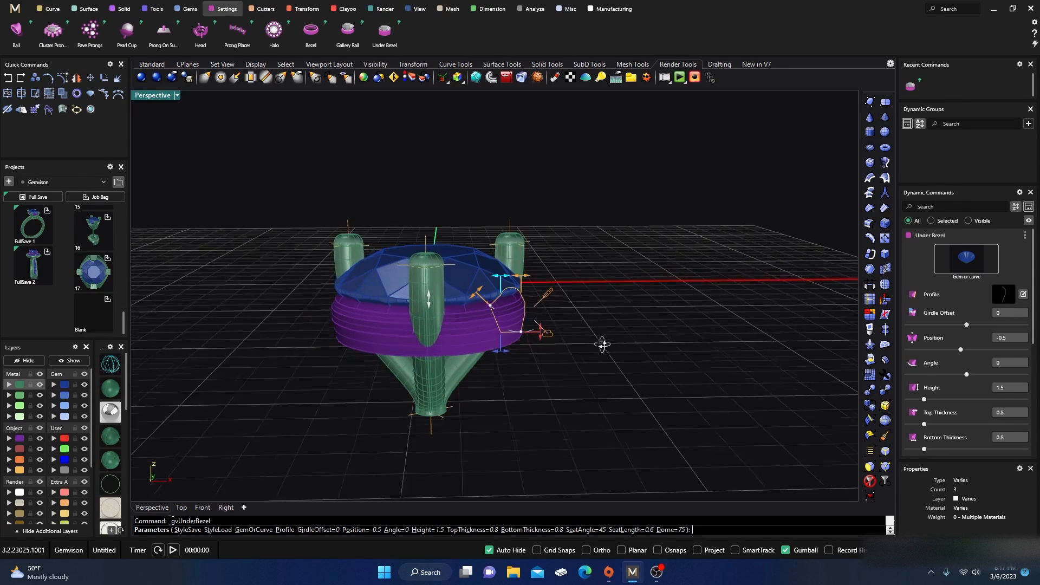
{"action": "left_click_drag", "start_coordinate": [520, 335], "coordinate": [507, 325]}
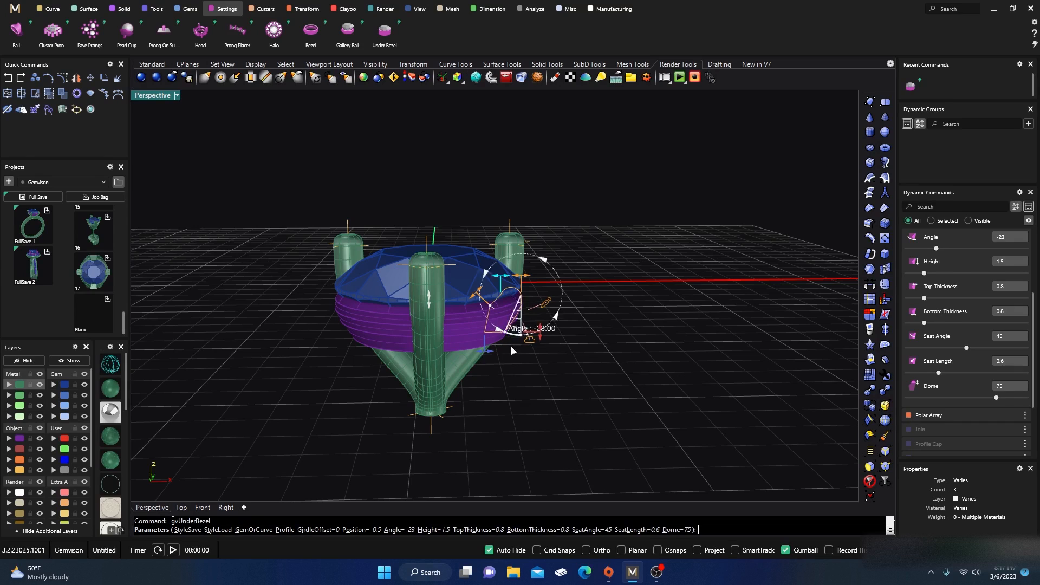
{"action": "right_click_drag", "start_coordinate": [521, 378], "coordinate": [508, 353]}
{"action": "scroll", "coordinate": [508, 355], "scroll_direction": "up", "scroll_amount": 5}
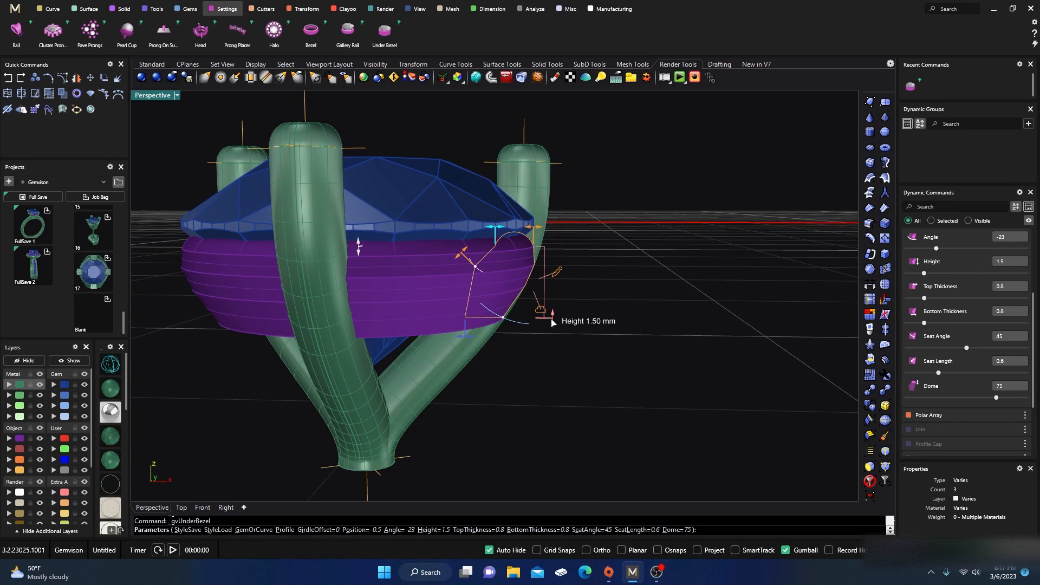
{"action": "left_click_drag", "start_coordinate": [554, 322], "coordinate": [503, 296]}
{"action": "right_click_drag", "start_coordinate": [531, 338], "coordinate": [535, 340]}
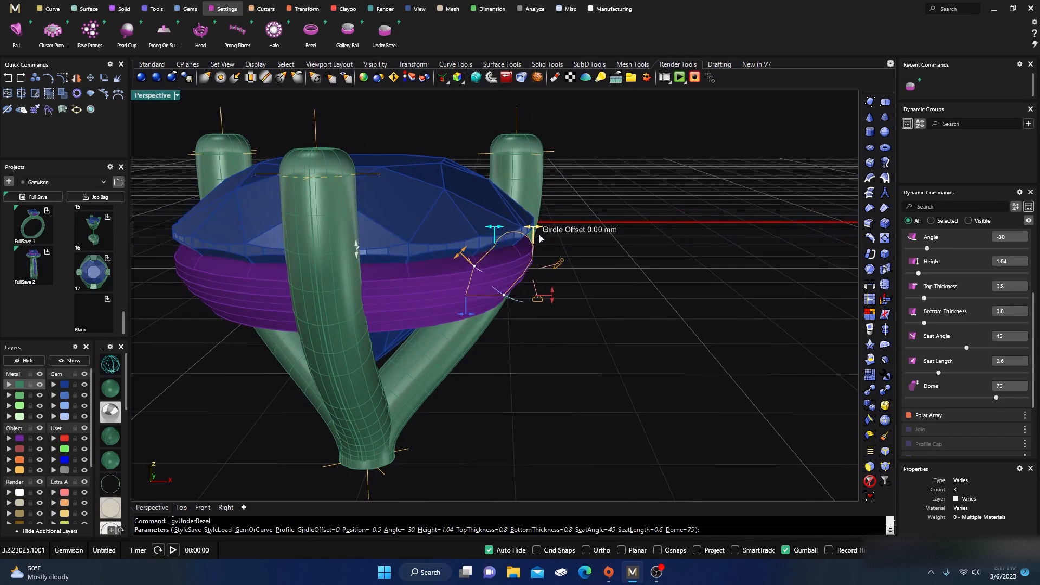
Step: Set the under bezel's girdle offset to -0.1, check it with the gem layer hidden, and finish the command
{"action": "left_click_drag", "start_coordinate": [536, 230], "coordinate": [531, 229]}
{"action": "right_click_drag", "start_coordinate": [593, 344], "coordinate": [407, 379]}
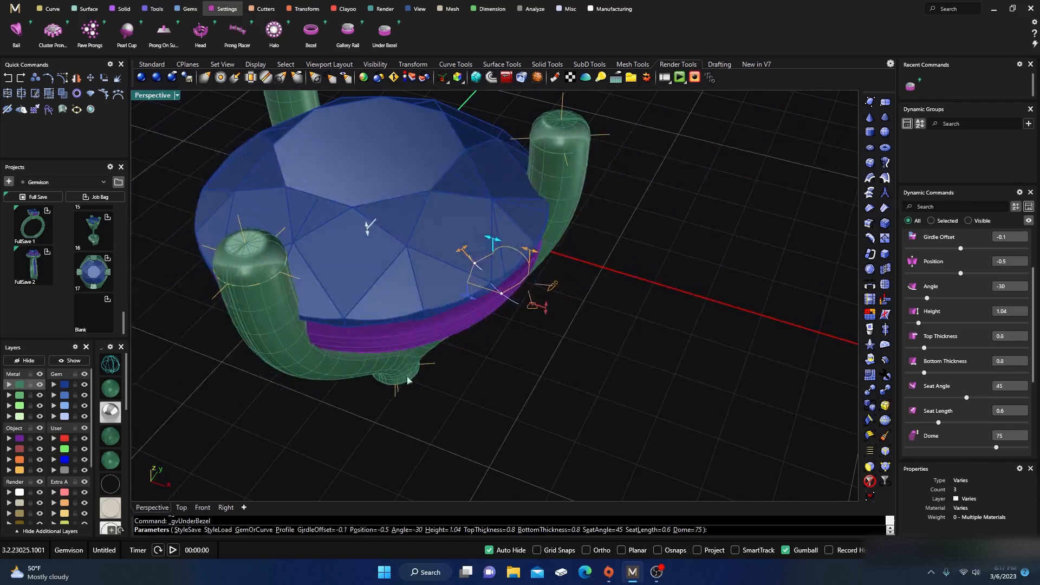
{"action": "left_click", "coordinate": [84, 385]}
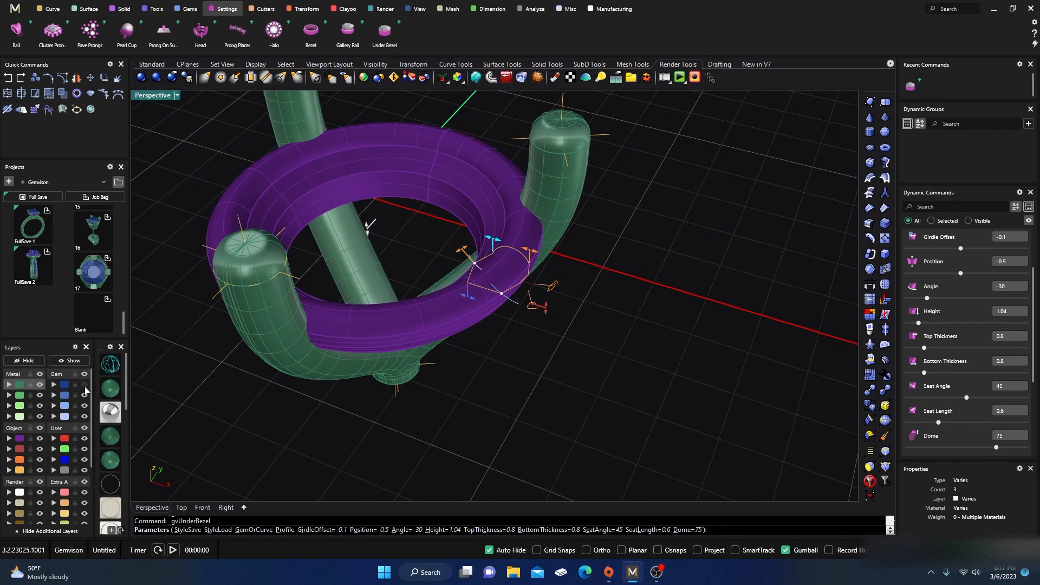
{"action": "right_click_drag", "start_coordinate": [292, 379], "coordinate": [396, 385]}
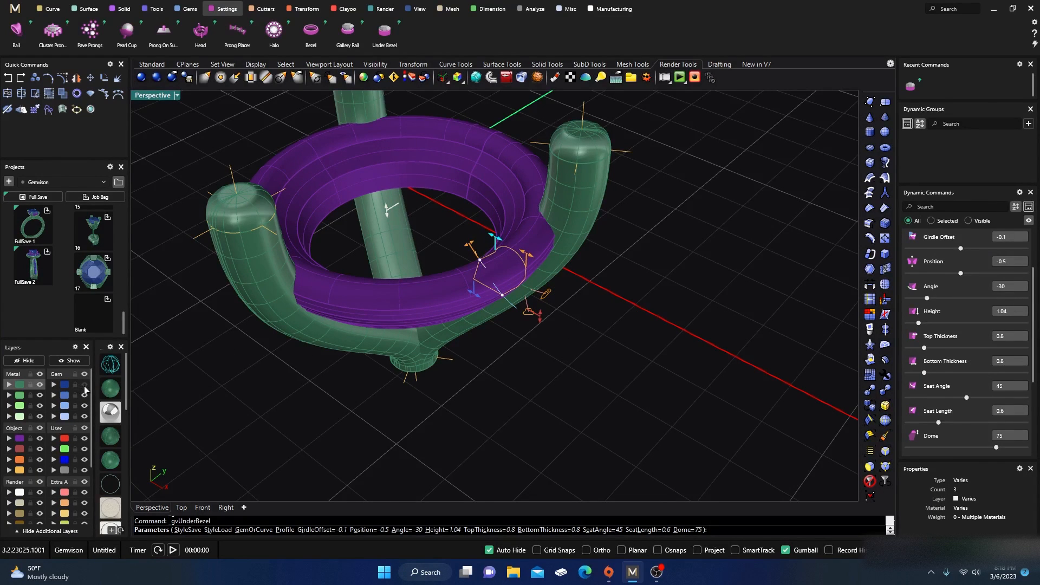
{"action": "left_click", "coordinate": [84, 386]}
{"action": "right_click_drag", "start_coordinate": [535, 384], "coordinate": [391, 283]}
{"action": "scroll", "coordinate": [616, 419], "scroll_direction": "down", "scroll_amount": 7}
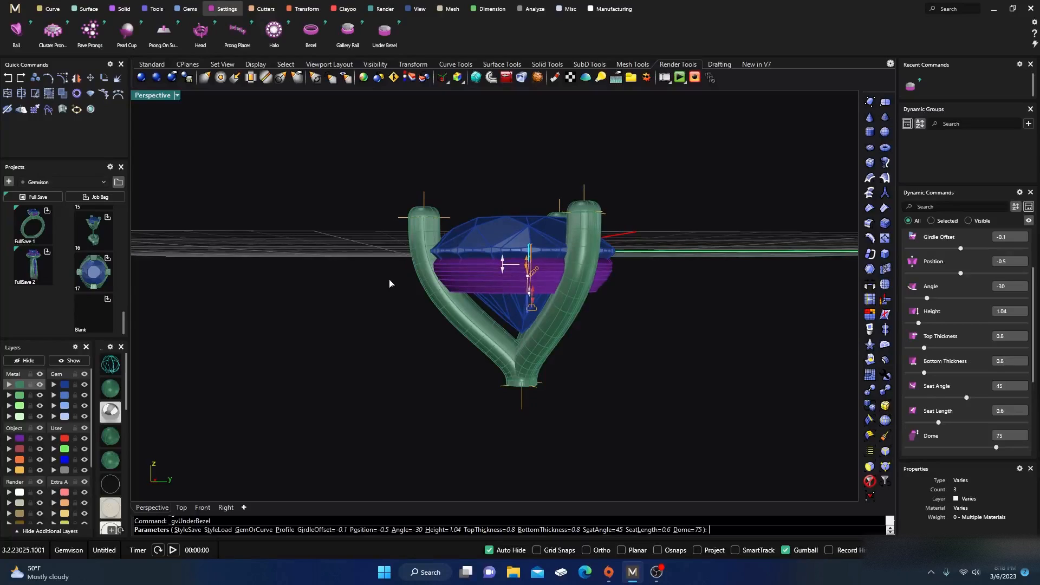
{"action": "key", "text": "Return"}
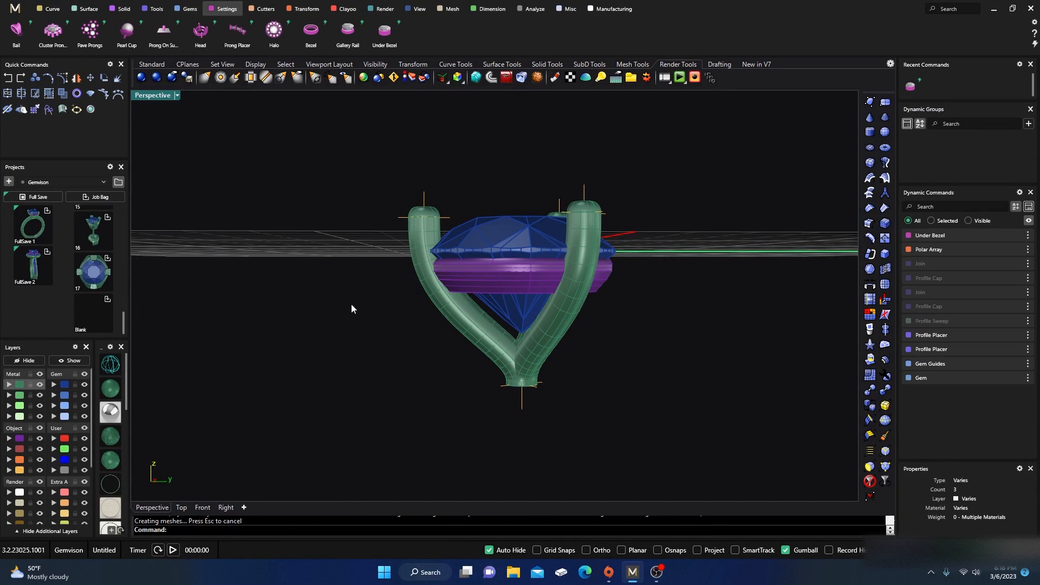
Step: Import finding 03 from the Findings collection into the scene
{"action": "left_click", "coordinate": [116, 184]}
{"action": "left_click", "coordinate": [145, 206]}
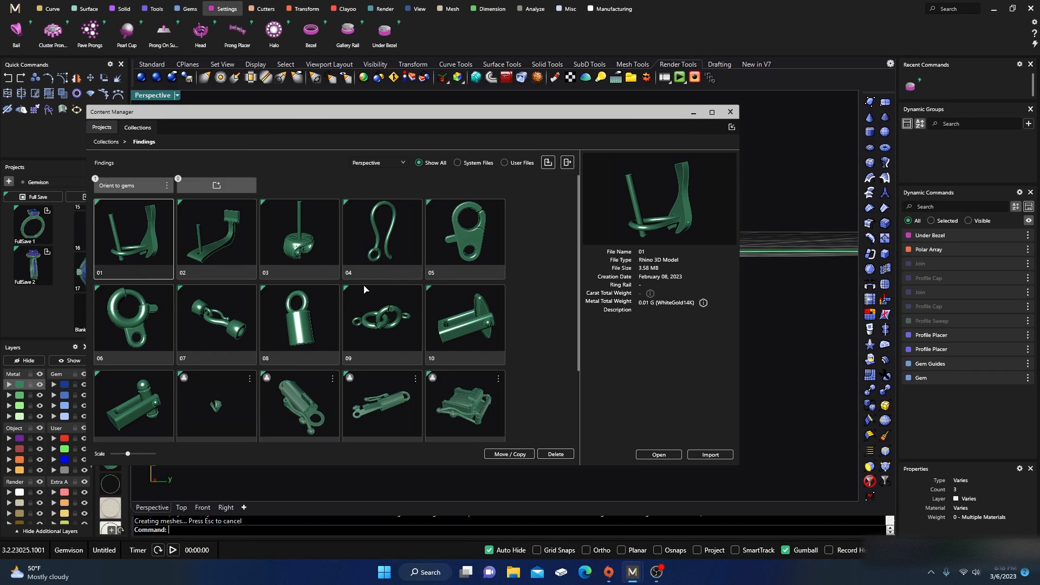
{"action": "left_click", "coordinate": [306, 244]}
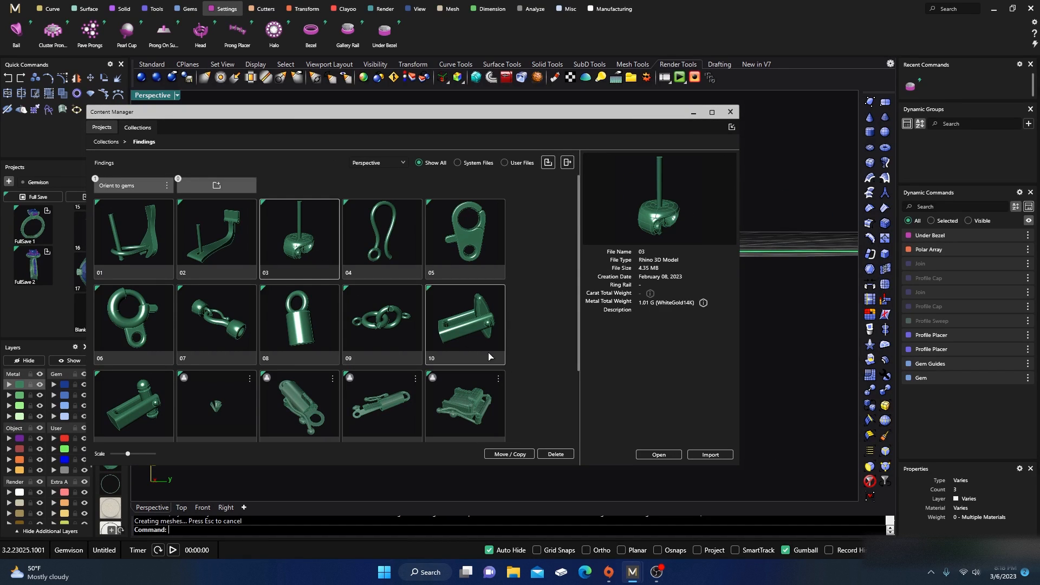
{"action": "left_click", "coordinate": [726, 456]}
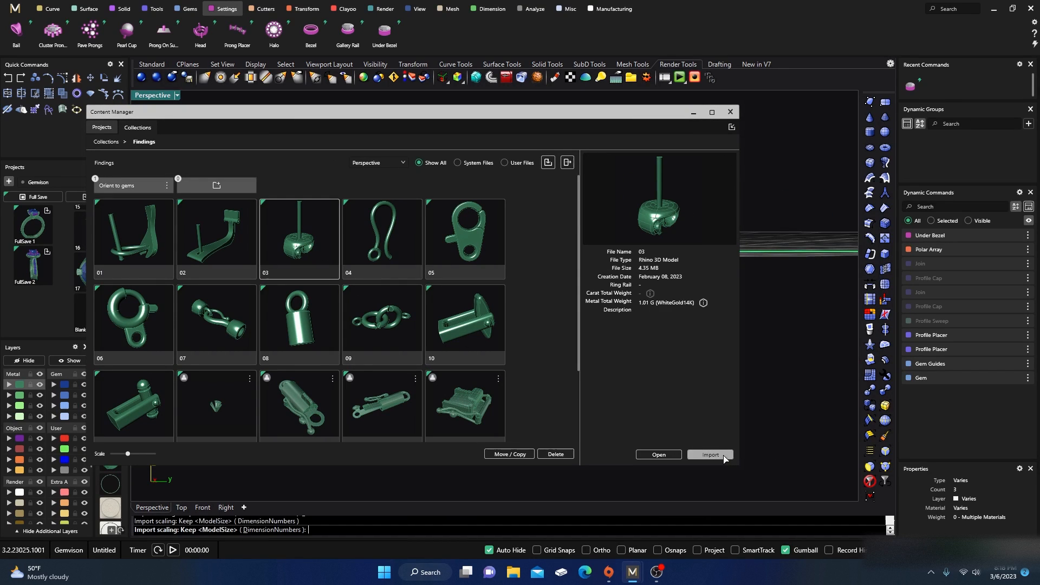
{"action": "left_click", "coordinate": [731, 113]}
Step: Move the imported finding straight down below the prong setting
{"action": "scroll", "coordinate": [604, 248], "scroll_direction": "down", "scroll_amount": 5}
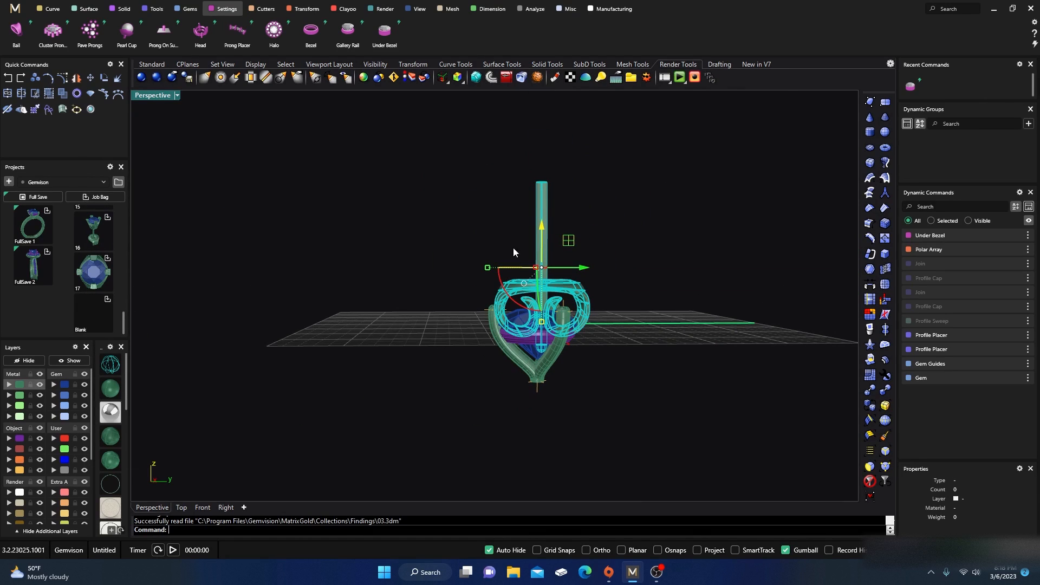
{"action": "left_click_drag", "start_coordinate": [543, 226], "coordinate": [551, 421]}
{"action": "scroll", "coordinate": [418, 265], "scroll_direction": "down", "scroll_amount": 7}
{"action": "mouse_move", "coordinate": [421, 306]}
{"action": "right_mouse_down"}
{"action": "mouse_move", "coordinate": [427, 354]}
{"action": "mouse_move", "coordinate": [417, 303]}
{"action": "right_mouse_up"}
{"action": "scroll", "coordinate": [466, 333], "scroll_direction": "up", "scroll_amount": 6}
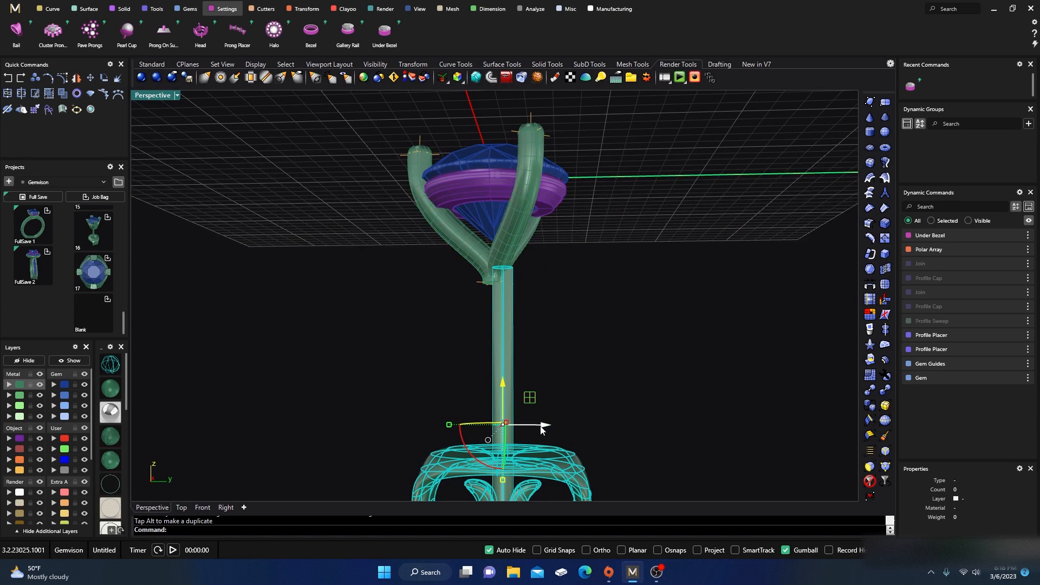
{"action": "left_click_drag", "start_coordinate": [544, 429], "coordinate": [535, 428]}
{"action": "right_click_drag", "start_coordinate": [616, 413], "coordinate": [458, 402]}
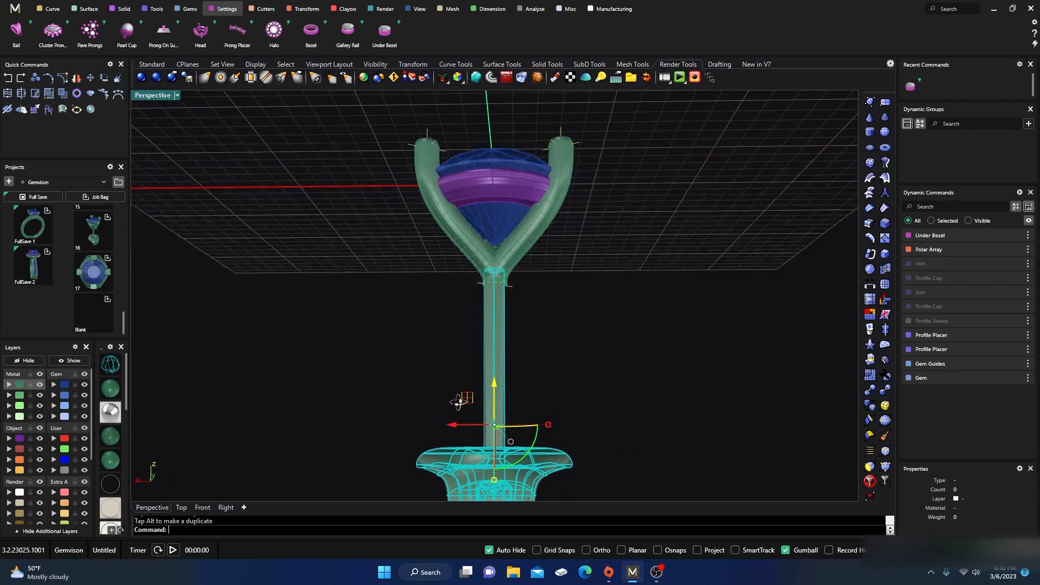
{"action": "left_click_drag", "start_coordinate": [447, 428], "coordinate": [453, 426]}
Step: Select both parts of the finding and raise them slightly so the stem meets the prong base
{"action": "left_click", "coordinate": [395, 367]}
{"action": "mouse_move", "coordinate": [395, 367]}
{"action": "right_mouse_down"}
{"action": "mouse_move", "coordinate": [634, 413]}
{"action": "mouse_move", "coordinate": [521, 388]}
{"action": "mouse_move", "coordinate": [551, 353]}
{"action": "mouse_move", "coordinate": [571, 390]}
{"action": "mouse_move", "coordinate": [555, 372]}
{"action": "mouse_move", "coordinate": [569, 329]}
{"action": "mouse_move", "coordinate": [510, 348]}
{"action": "right_mouse_up"}
{"action": "scroll", "coordinate": [576, 405], "scroll_direction": "down", "scroll_amount": 5}
{"action": "left_click", "coordinate": [510, 350]}
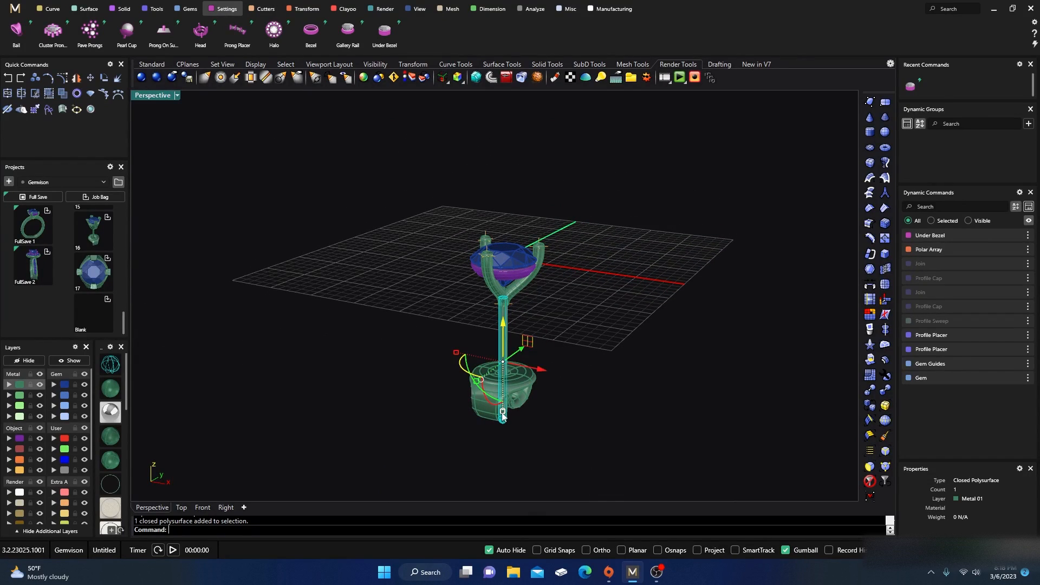
{"action": "left_click_drag", "start_coordinate": [503, 416], "coordinate": [503, 404]}
{"action": "left_click", "coordinate": [481, 390], "text": "shift"}
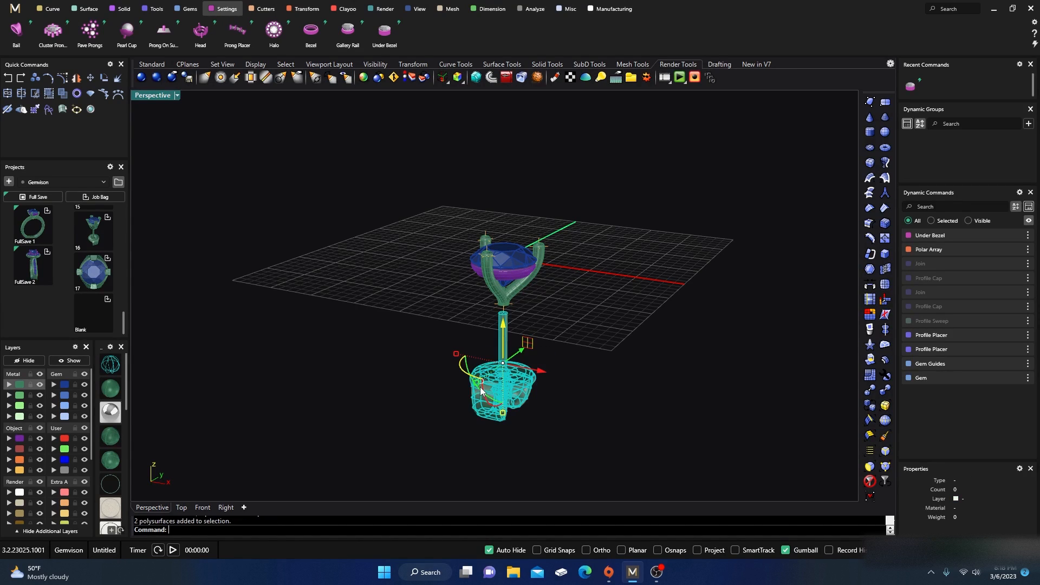
{"action": "right_click_drag", "start_coordinate": [533, 448], "coordinate": [529, 400]}
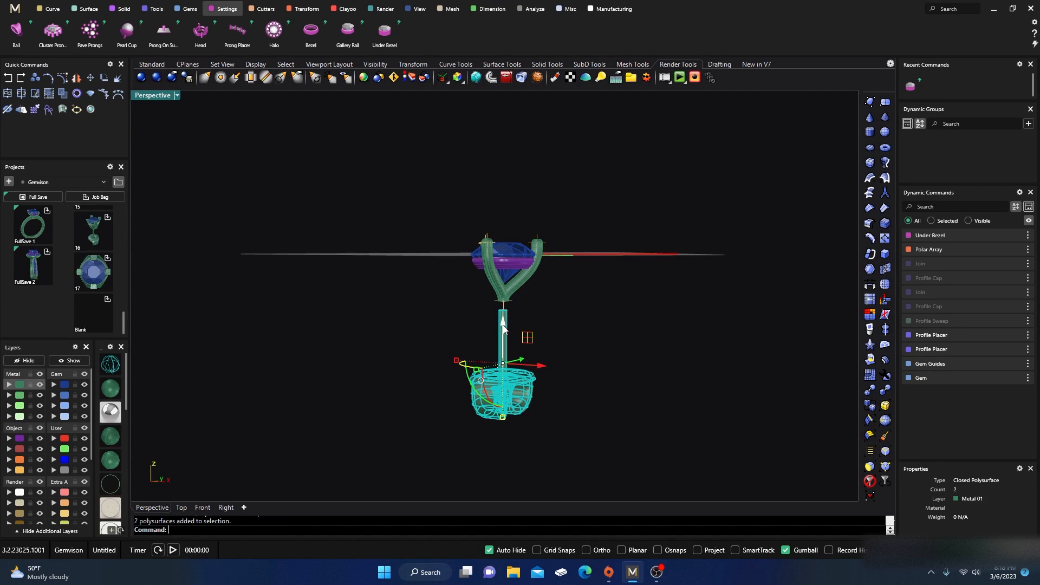
{"action": "left_click_drag", "start_coordinate": [503, 324], "coordinate": [503, 312]}
{"action": "left_click", "coordinate": [580, 317]}
Step: Orbit and zoom around the assembled setting and finding to inspect it from several angles
{"action": "mouse_move", "coordinate": [594, 322]}
{"action": "right_mouse_down"}
{"action": "mouse_move", "coordinate": [643, 348]}
{"action": "mouse_move", "coordinate": [598, 335]}
{"action": "right_mouse_up"}
{"action": "scroll", "coordinate": [438, 302], "scroll_direction": "up", "scroll_amount": 5}
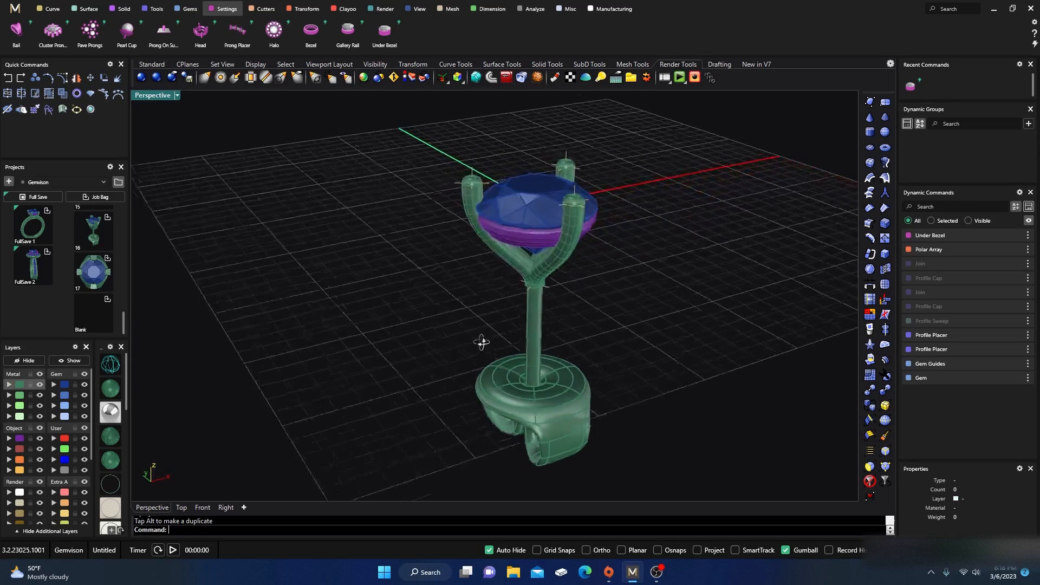
{"action": "scroll", "coordinate": [481, 342], "scroll_direction": "down", "scroll_amount": 4}
{"action": "scroll", "coordinate": [468, 357], "scroll_direction": "up", "scroll_amount": 6}
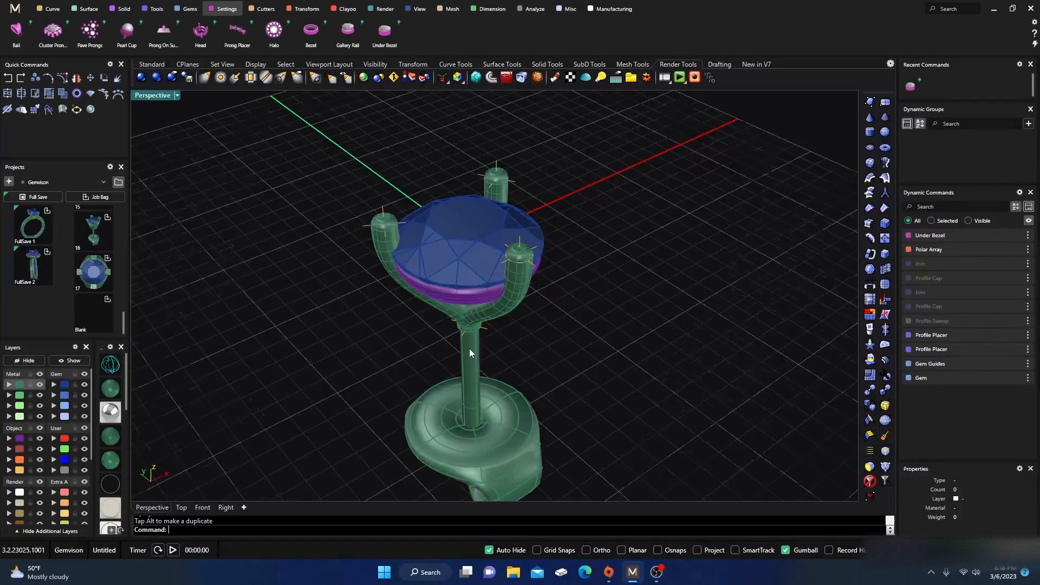
{"action": "scroll", "coordinate": [470, 349], "scroll_direction": "down", "scroll_amount": 3}
{"action": "right_click_drag", "start_coordinate": [469, 349], "coordinate": [406, 384]}
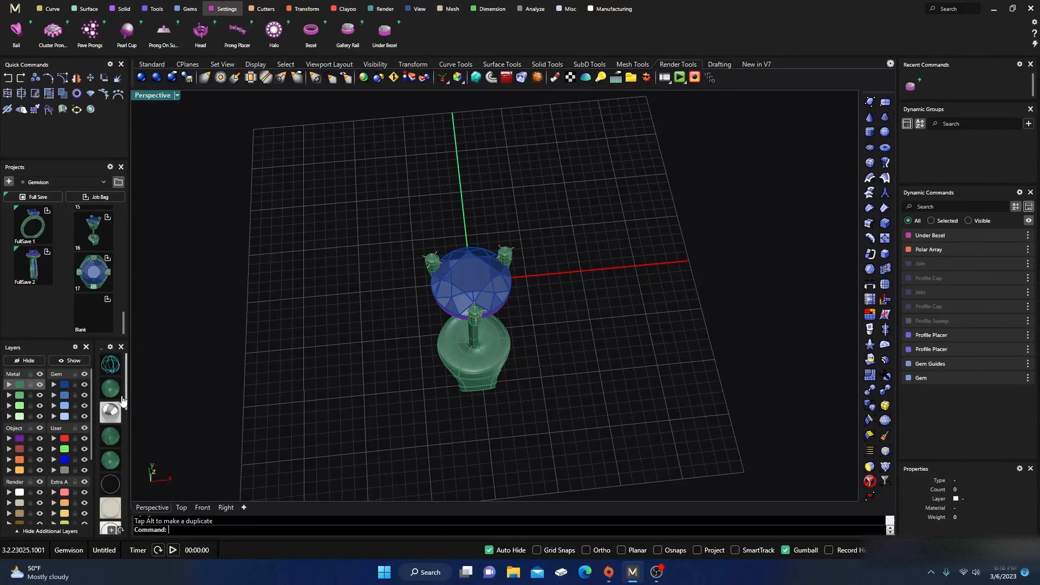
{"action": "left_click", "coordinate": [112, 414]}
{"action": "mouse_move", "coordinate": [349, 353]}
{"action": "right_mouse_down"}
{"action": "mouse_move", "coordinate": [360, 368]}
{"action": "mouse_move", "coordinate": [388, 276]}
{"action": "mouse_move", "coordinate": [436, 256]}
{"action": "mouse_move", "coordinate": [444, 352]}
{"action": "right_mouse_up"}
{"action": "left_click", "coordinate": [108, 397]}
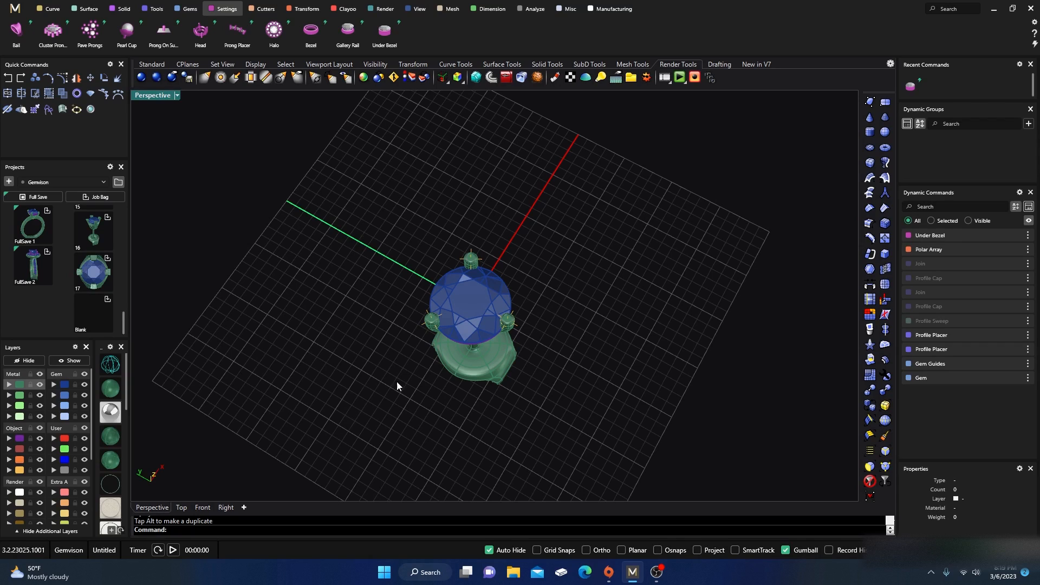
{"action": "right_click_drag", "start_coordinate": [397, 382], "coordinate": [411, 344]}
{"action": "scroll", "coordinate": [421, 359], "scroll_direction": "up", "scroll_amount": 4}
{"action": "scroll", "coordinate": [399, 304], "scroll_direction": "down", "scroll_amount": 5}
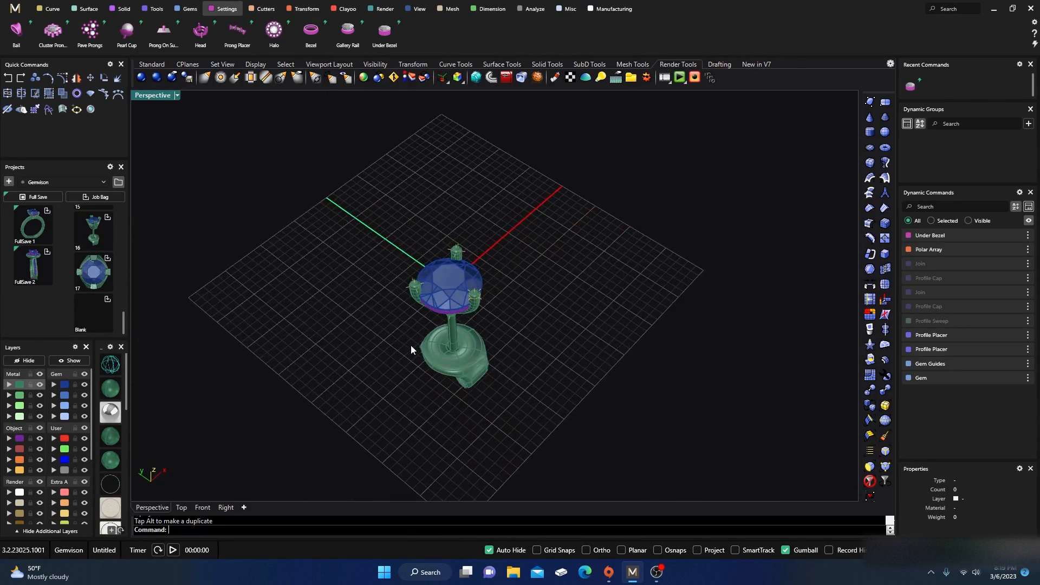
{"action": "scroll", "coordinate": [412, 346], "scroll_direction": "up", "scroll_amount": 2}
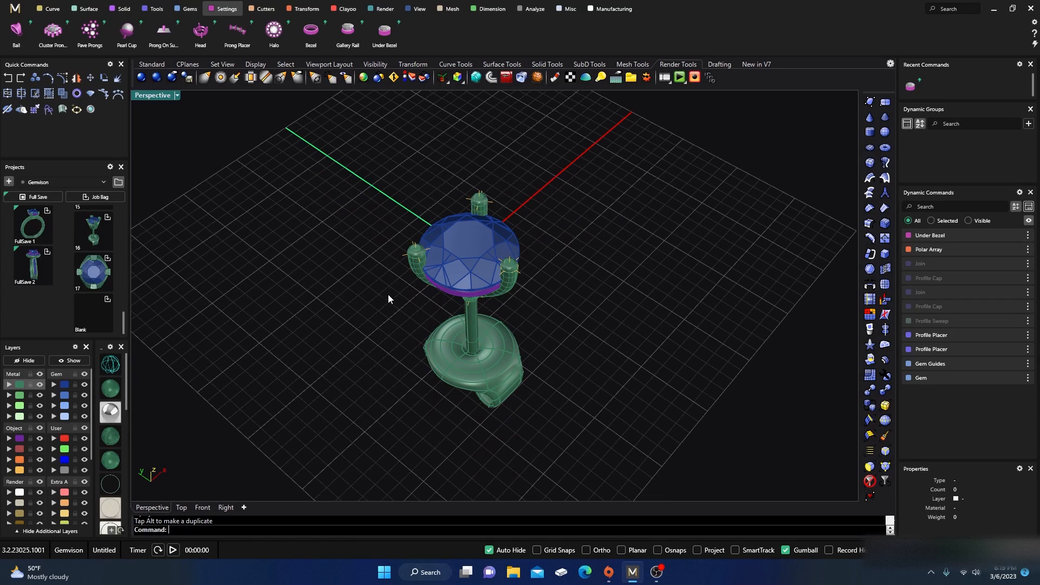